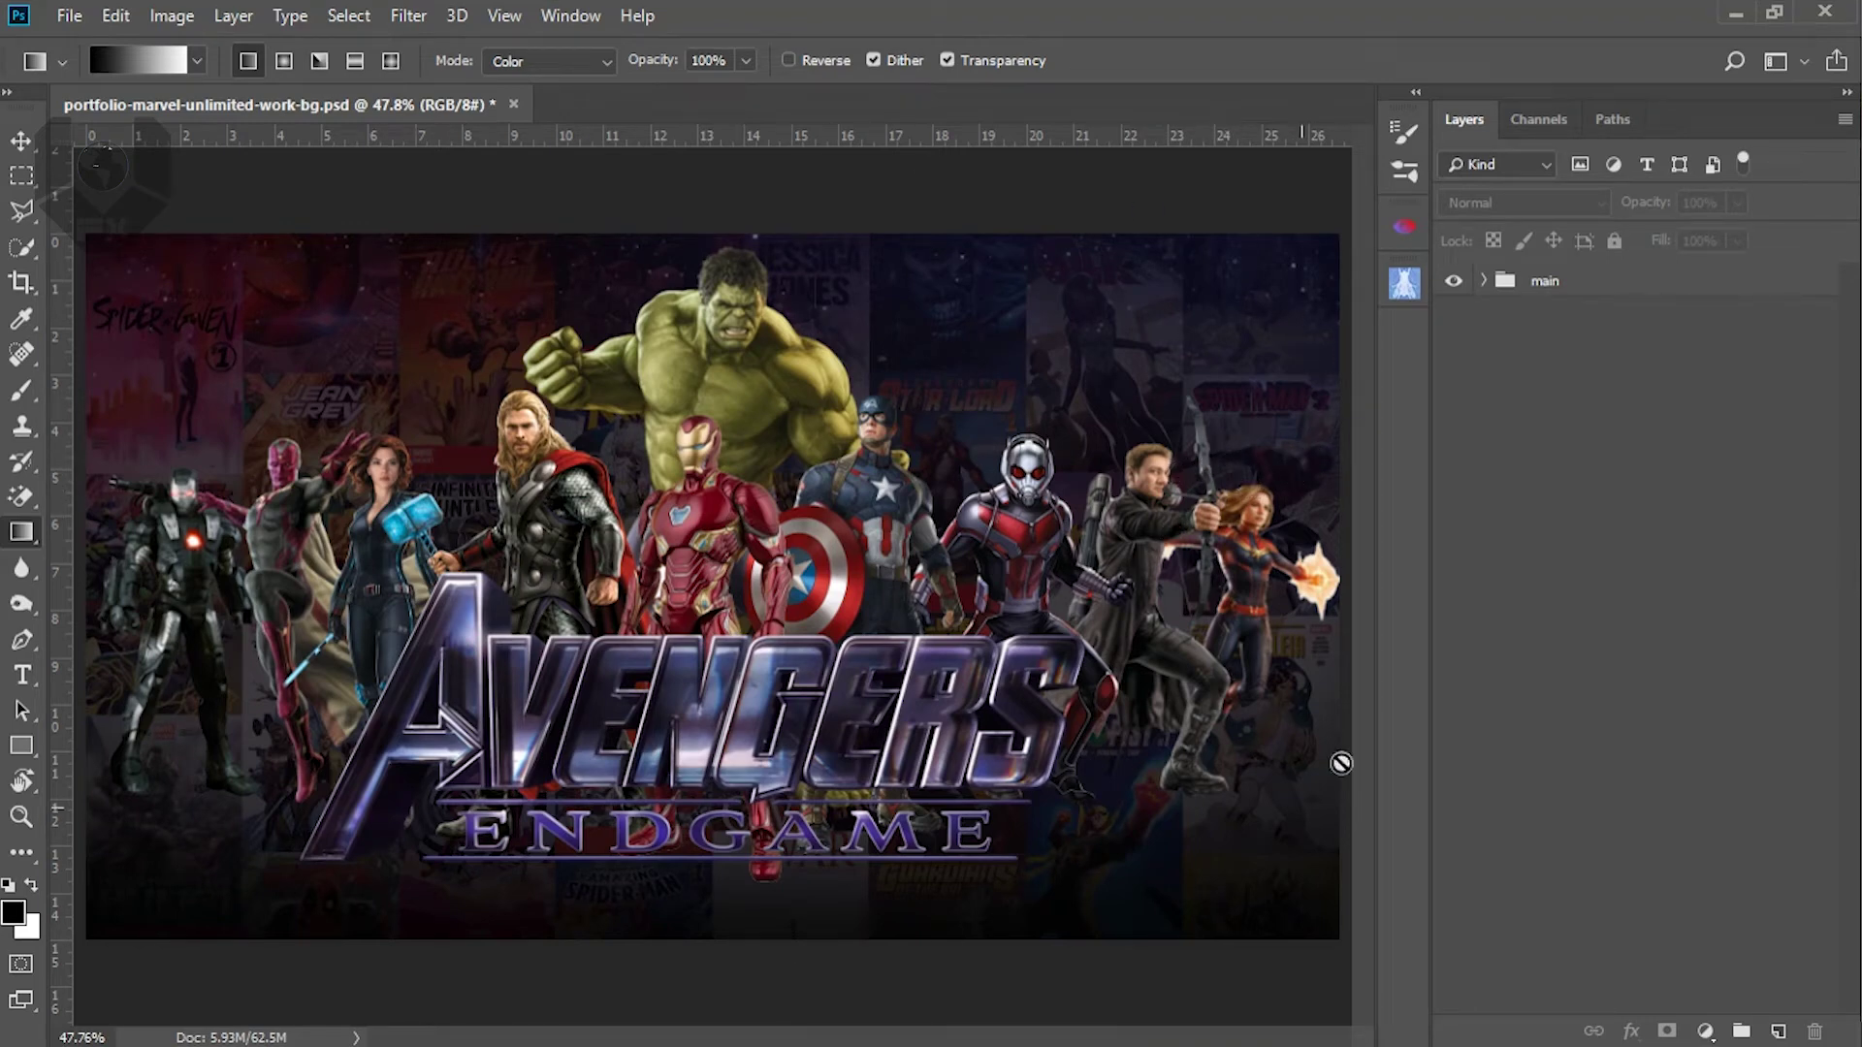
Switch to the Move tool, expand the main group and set Large Thumbnails in the Layers panel
{"action": "left_click", "coordinate": [32, 143]}
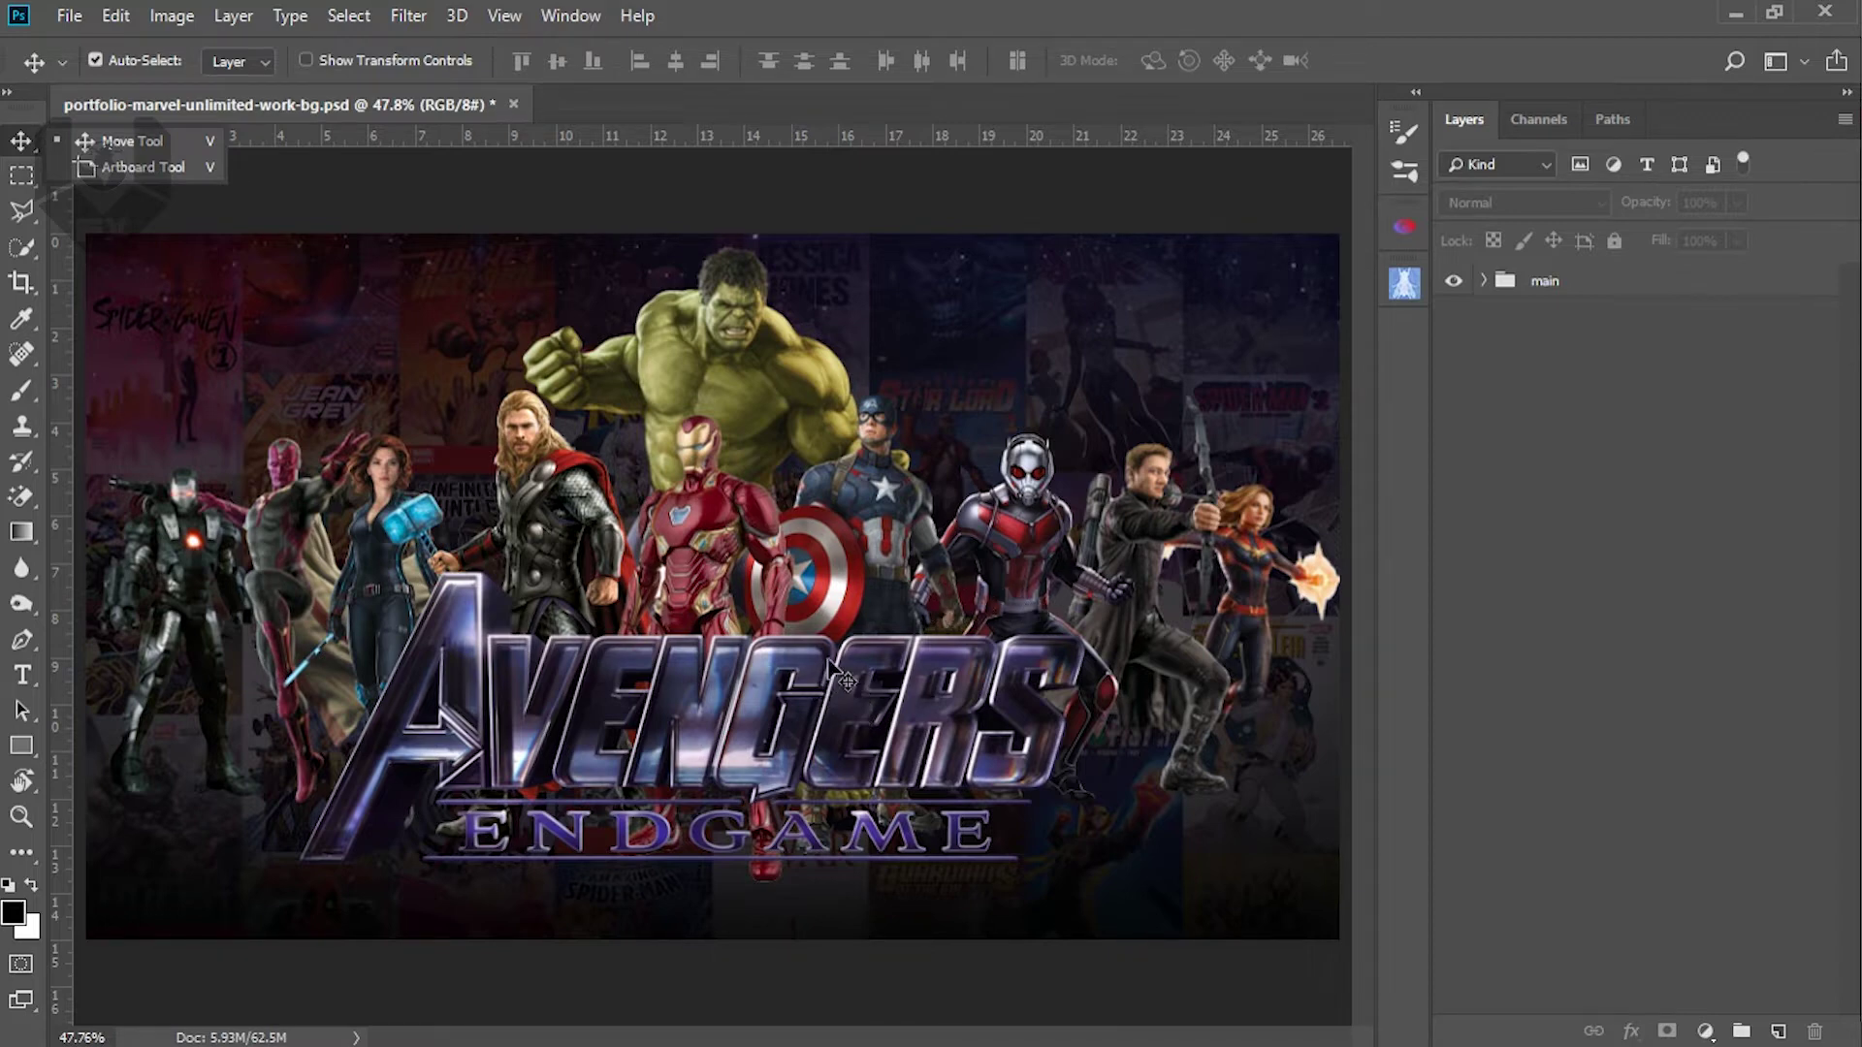
{"action": "left_click", "coordinate": [1712, 482]}
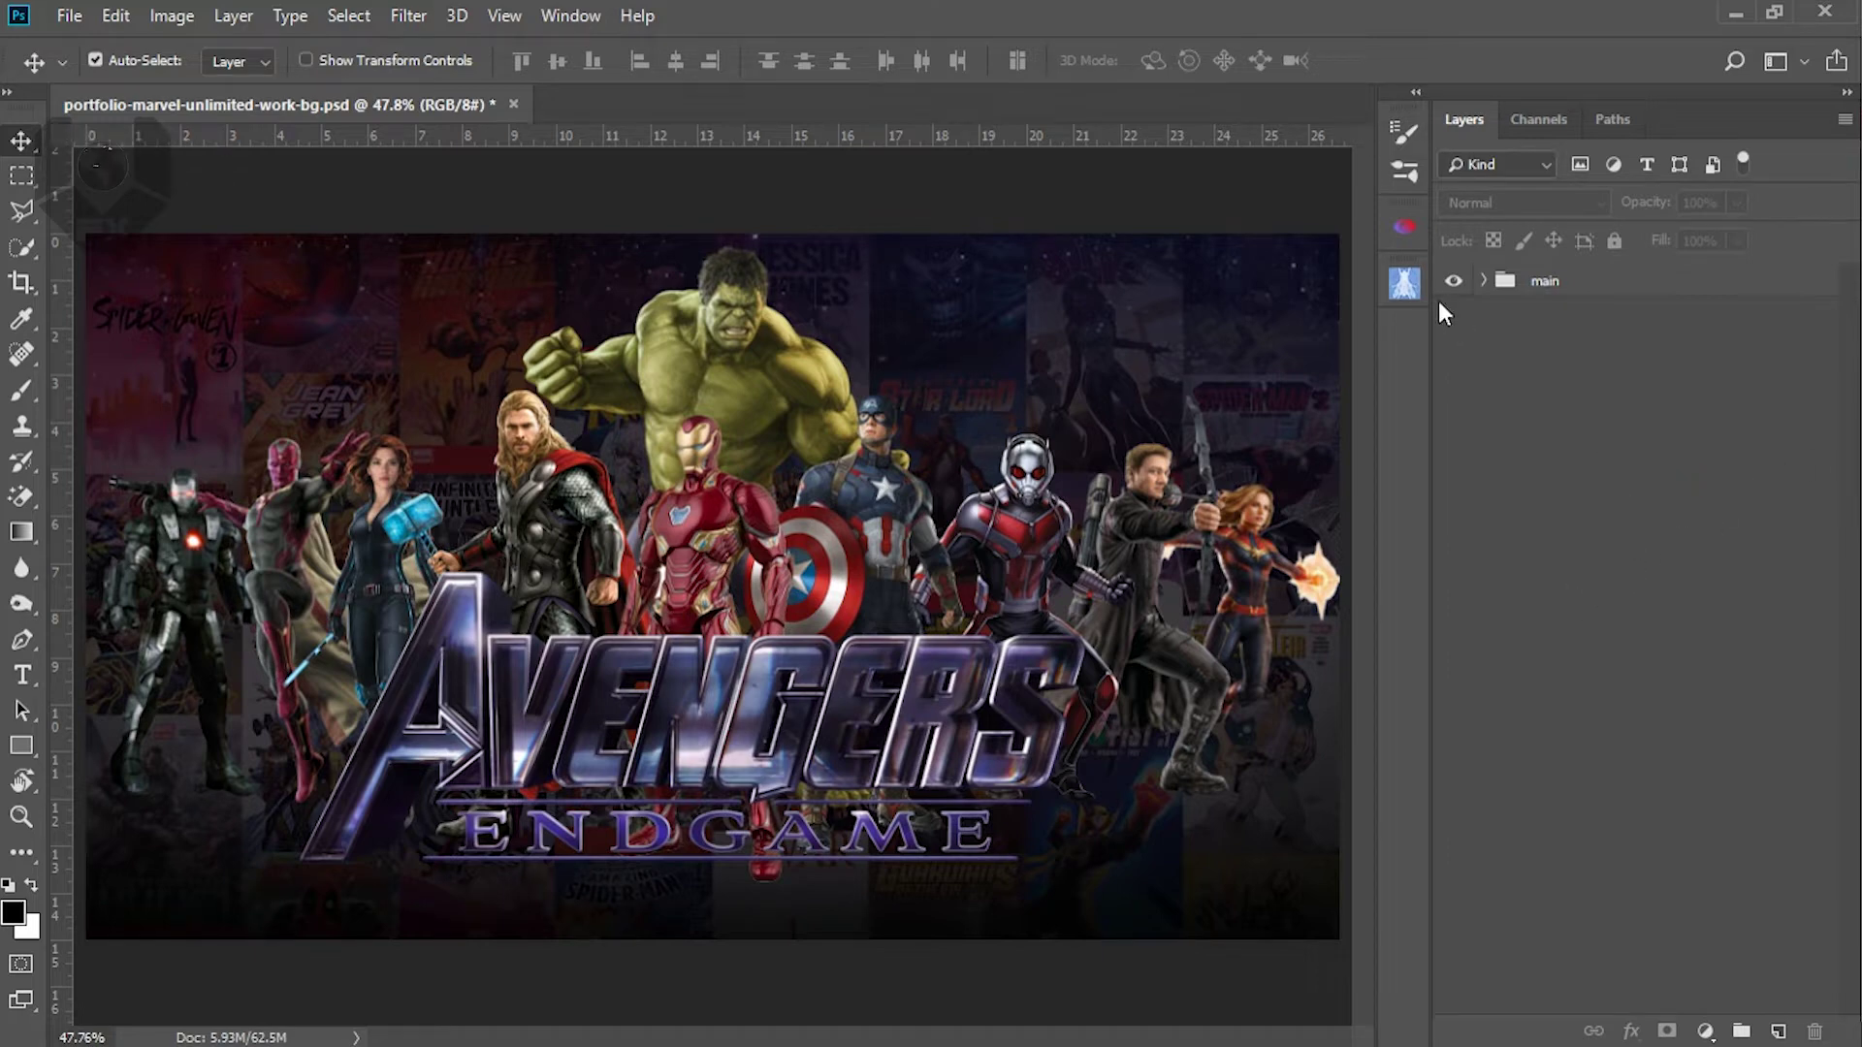
{"action": "left_click", "coordinate": [1484, 282]}
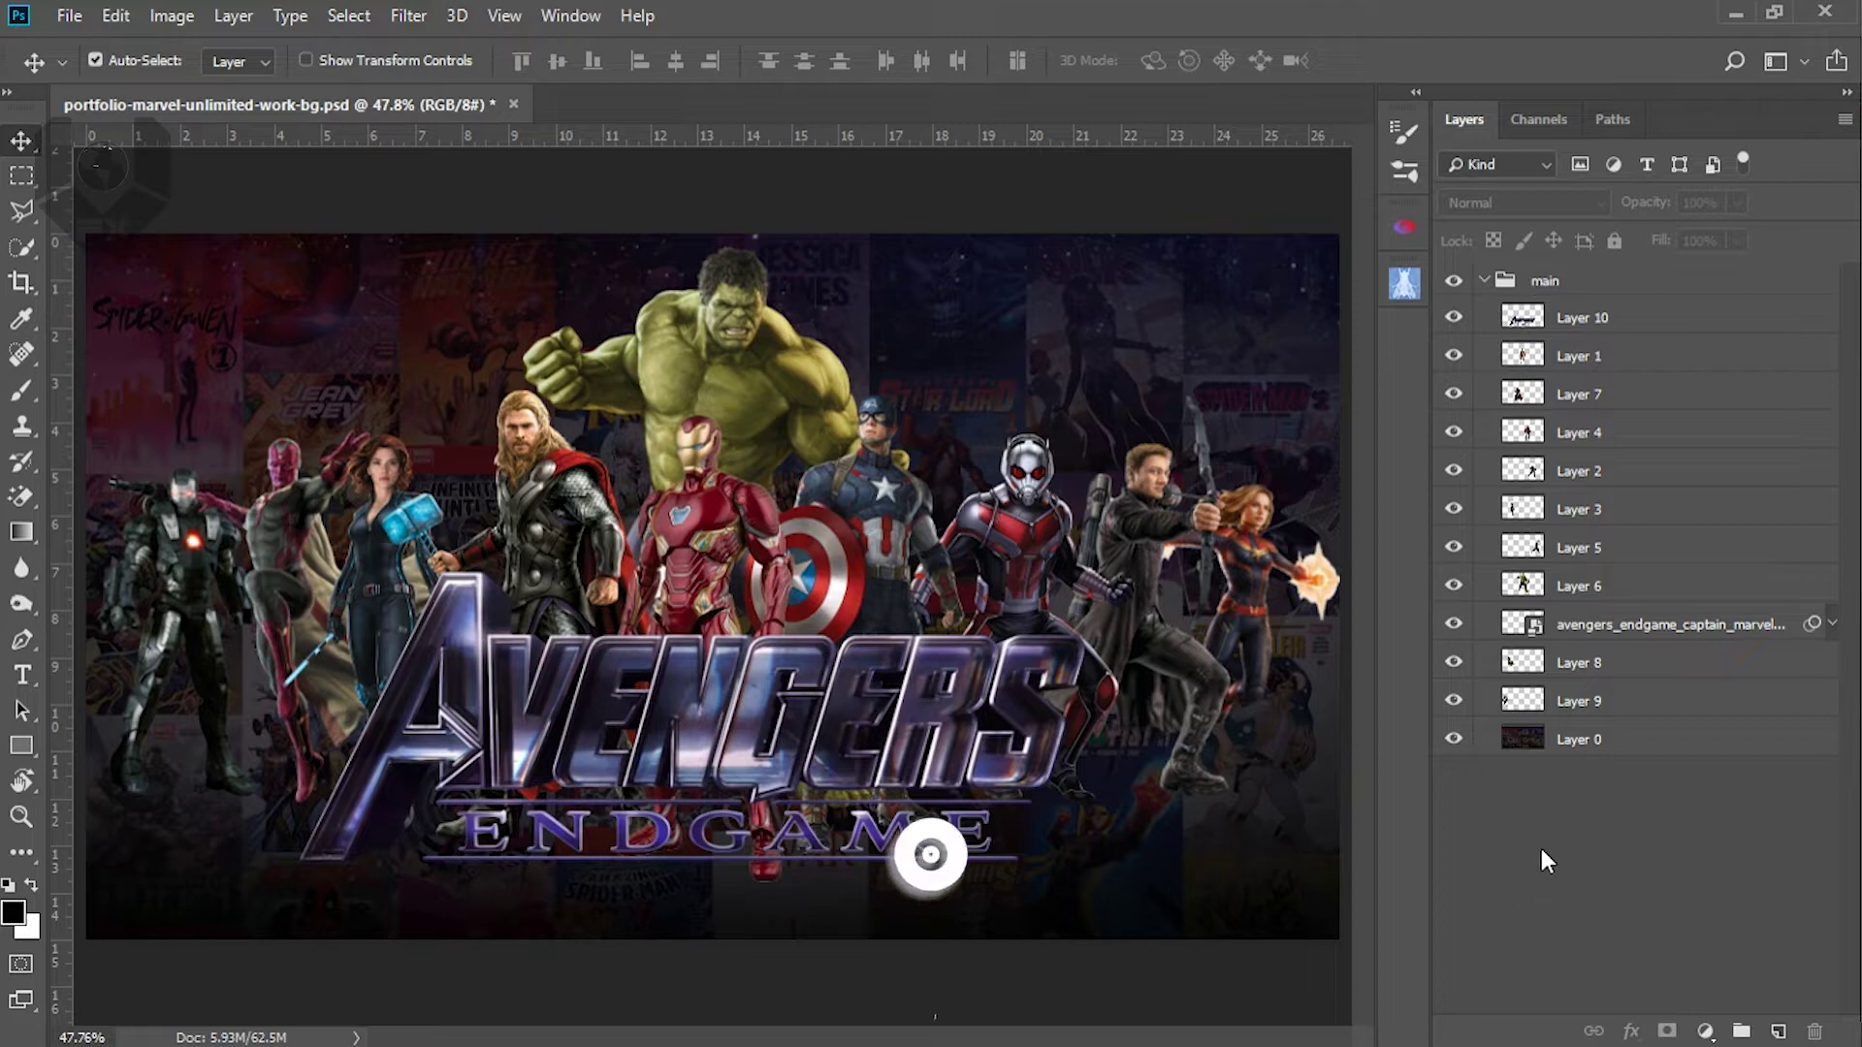
{"action": "right_click", "coordinate": [1581, 842]}
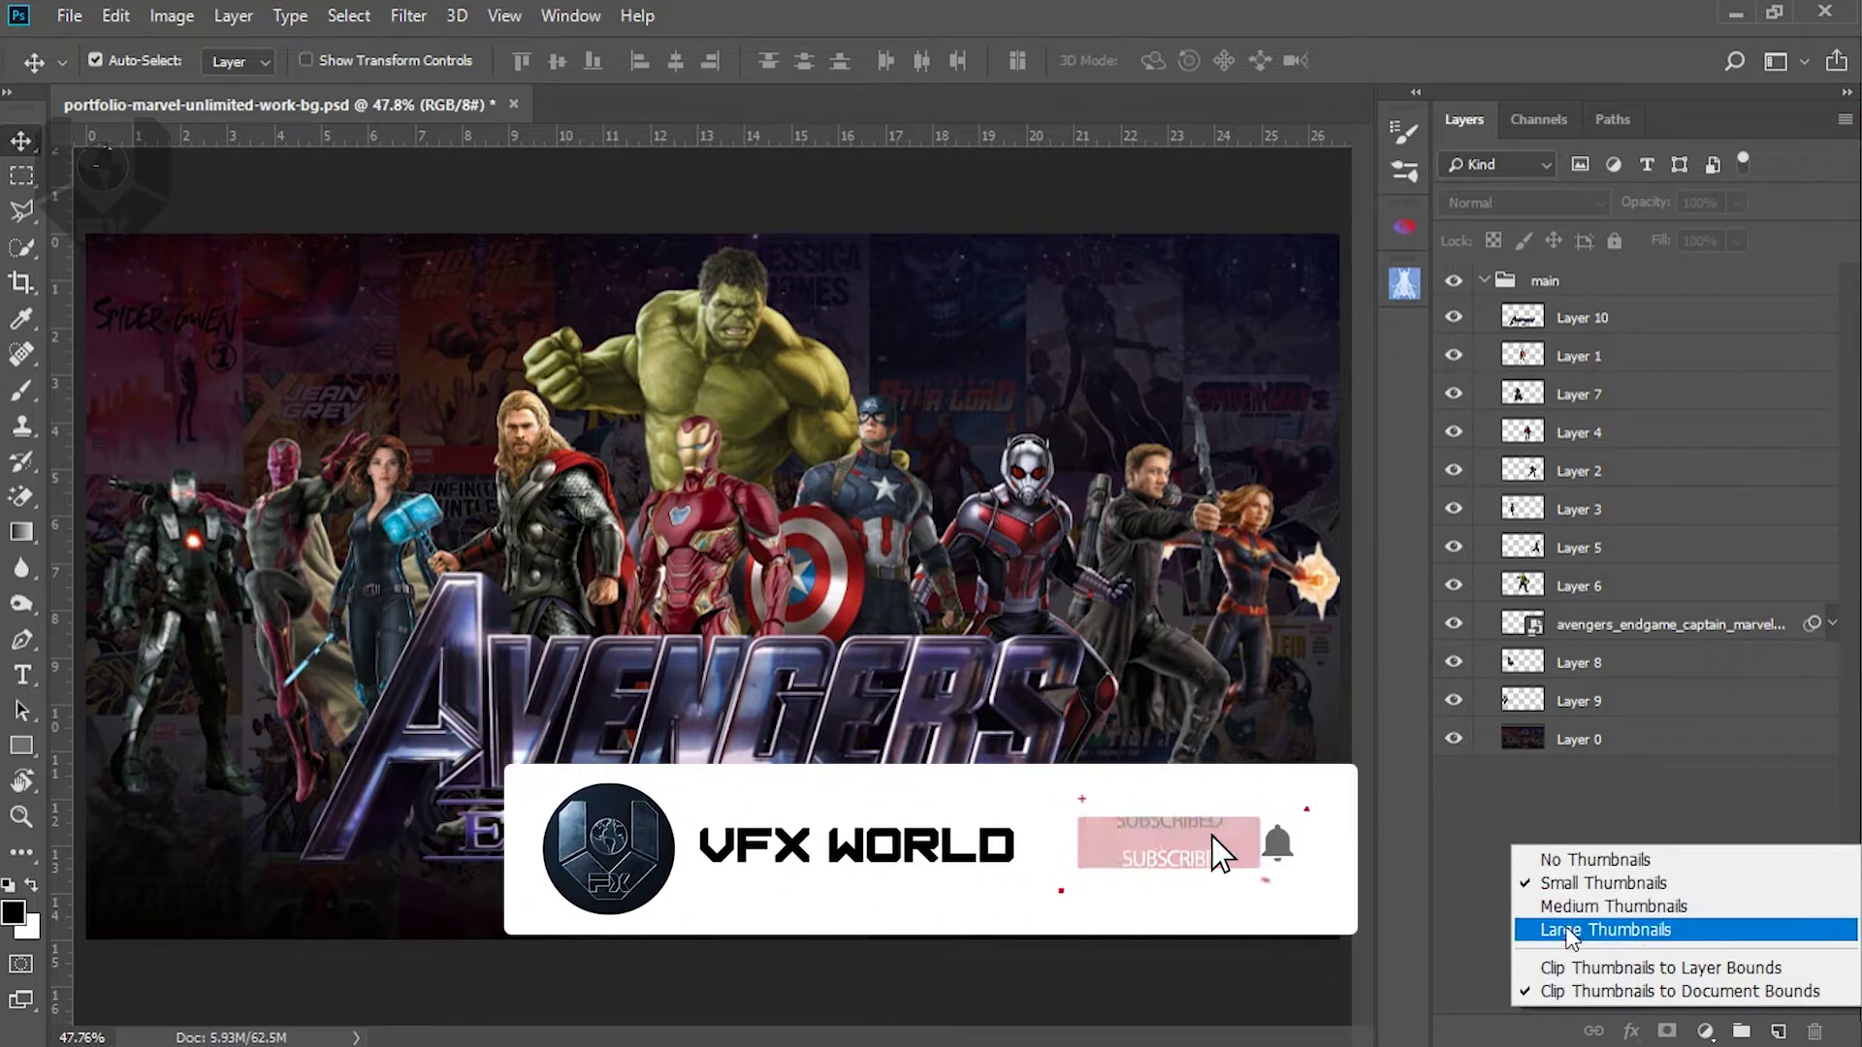
{"action": "left_click", "coordinate": [1581, 929]}
{"action": "left_click_drag", "start_coordinate": [1853, 413], "coordinate": [1852, 594]}
Step through Layers 0, 9, 8, the avengers layer, 6, 5 and 3 to identify each one
{"action": "left_click", "coordinate": [1656, 985]}
{"action": "left_click", "coordinate": [1661, 916]}
{"action": "left_click", "coordinate": [1693, 829]}
{"action": "left_click", "coordinate": [1712, 756]}
{"action": "left_click", "coordinate": [1711, 685]}
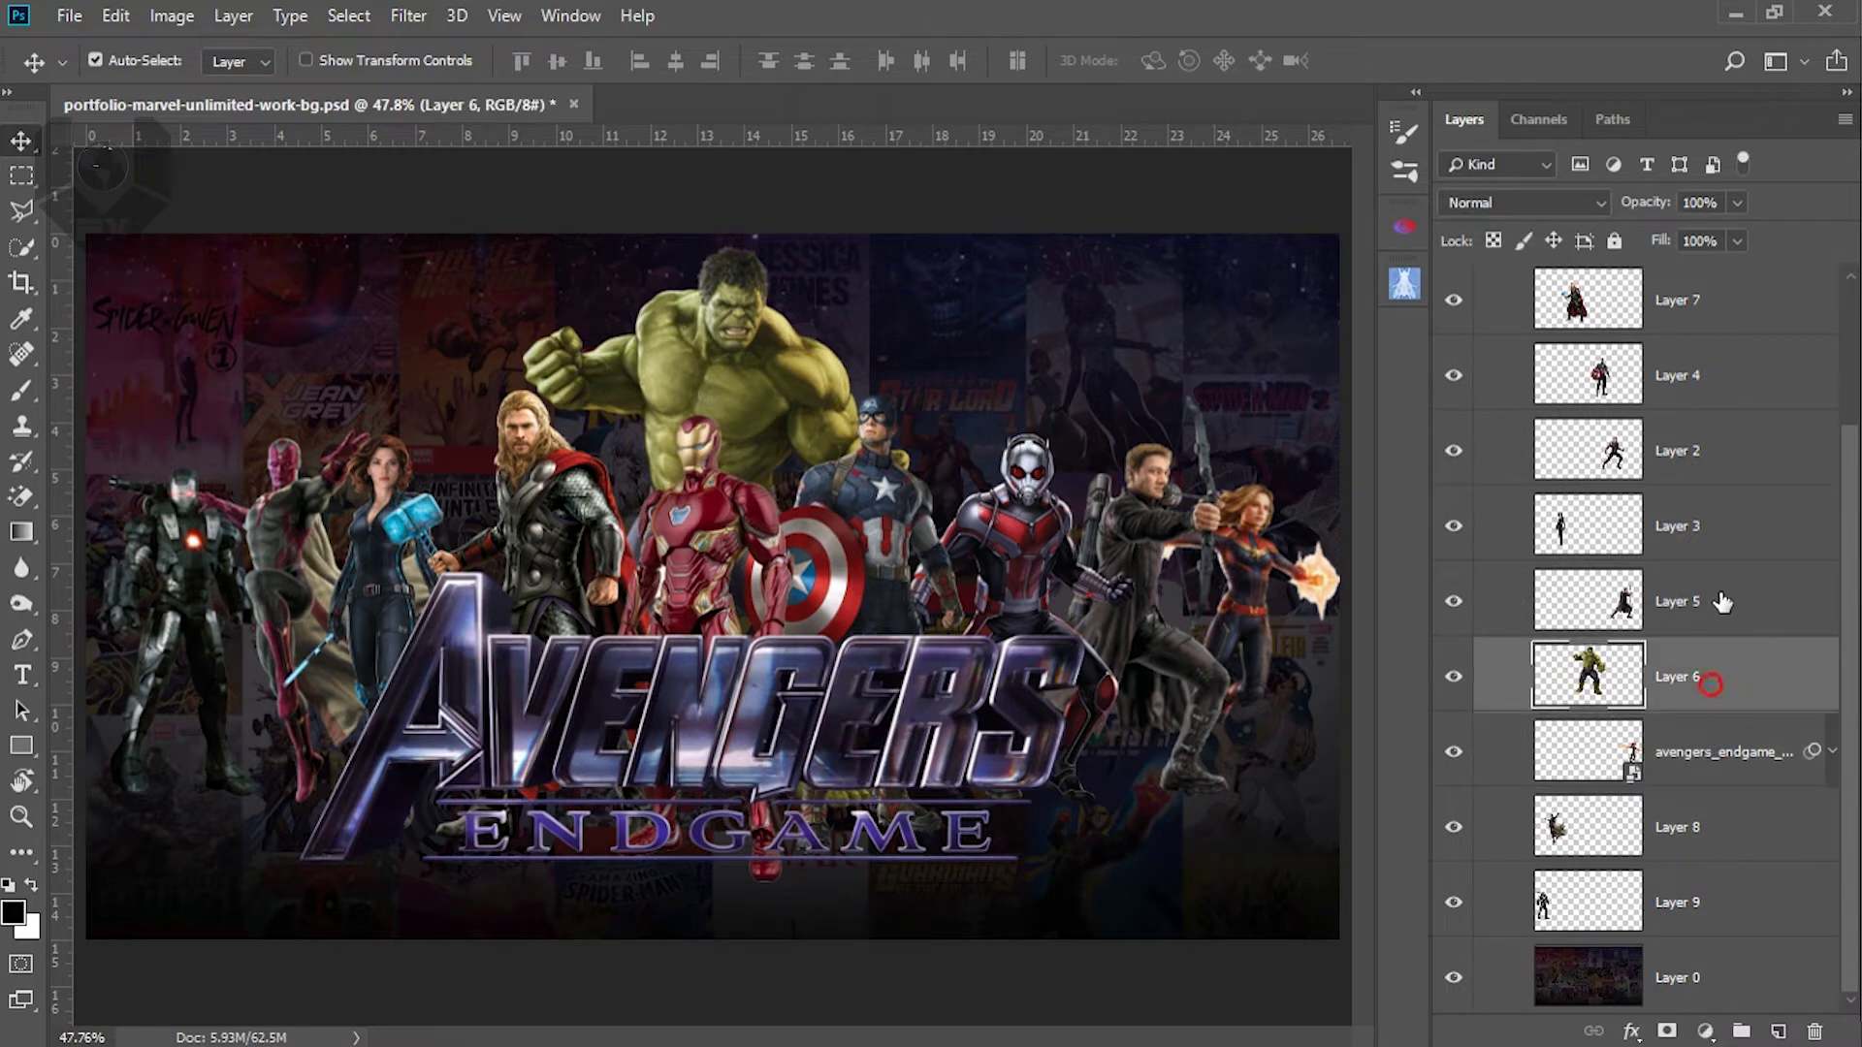
{"action": "left_click", "coordinate": [1722, 602]}
{"action": "left_click", "coordinate": [1716, 529]}
Toggle the visibility of Layers 3 and 2 to see which figures they hold
{"action": "left_click", "coordinate": [1454, 526]}
{"action": "left_click", "coordinate": [1454, 526]}
{"action": "left_click", "coordinate": [1454, 526]}
{"action": "left_click", "coordinate": [1456, 450]}
{"action": "left_click", "coordinate": [1454, 525]}
{"action": "left_click", "coordinate": [1454, 450]}
Collapse the main group and deselect it
{"action": "left_click_drag", "start_coordinate": [1852, 500], "coordinate": [1837, 362]}
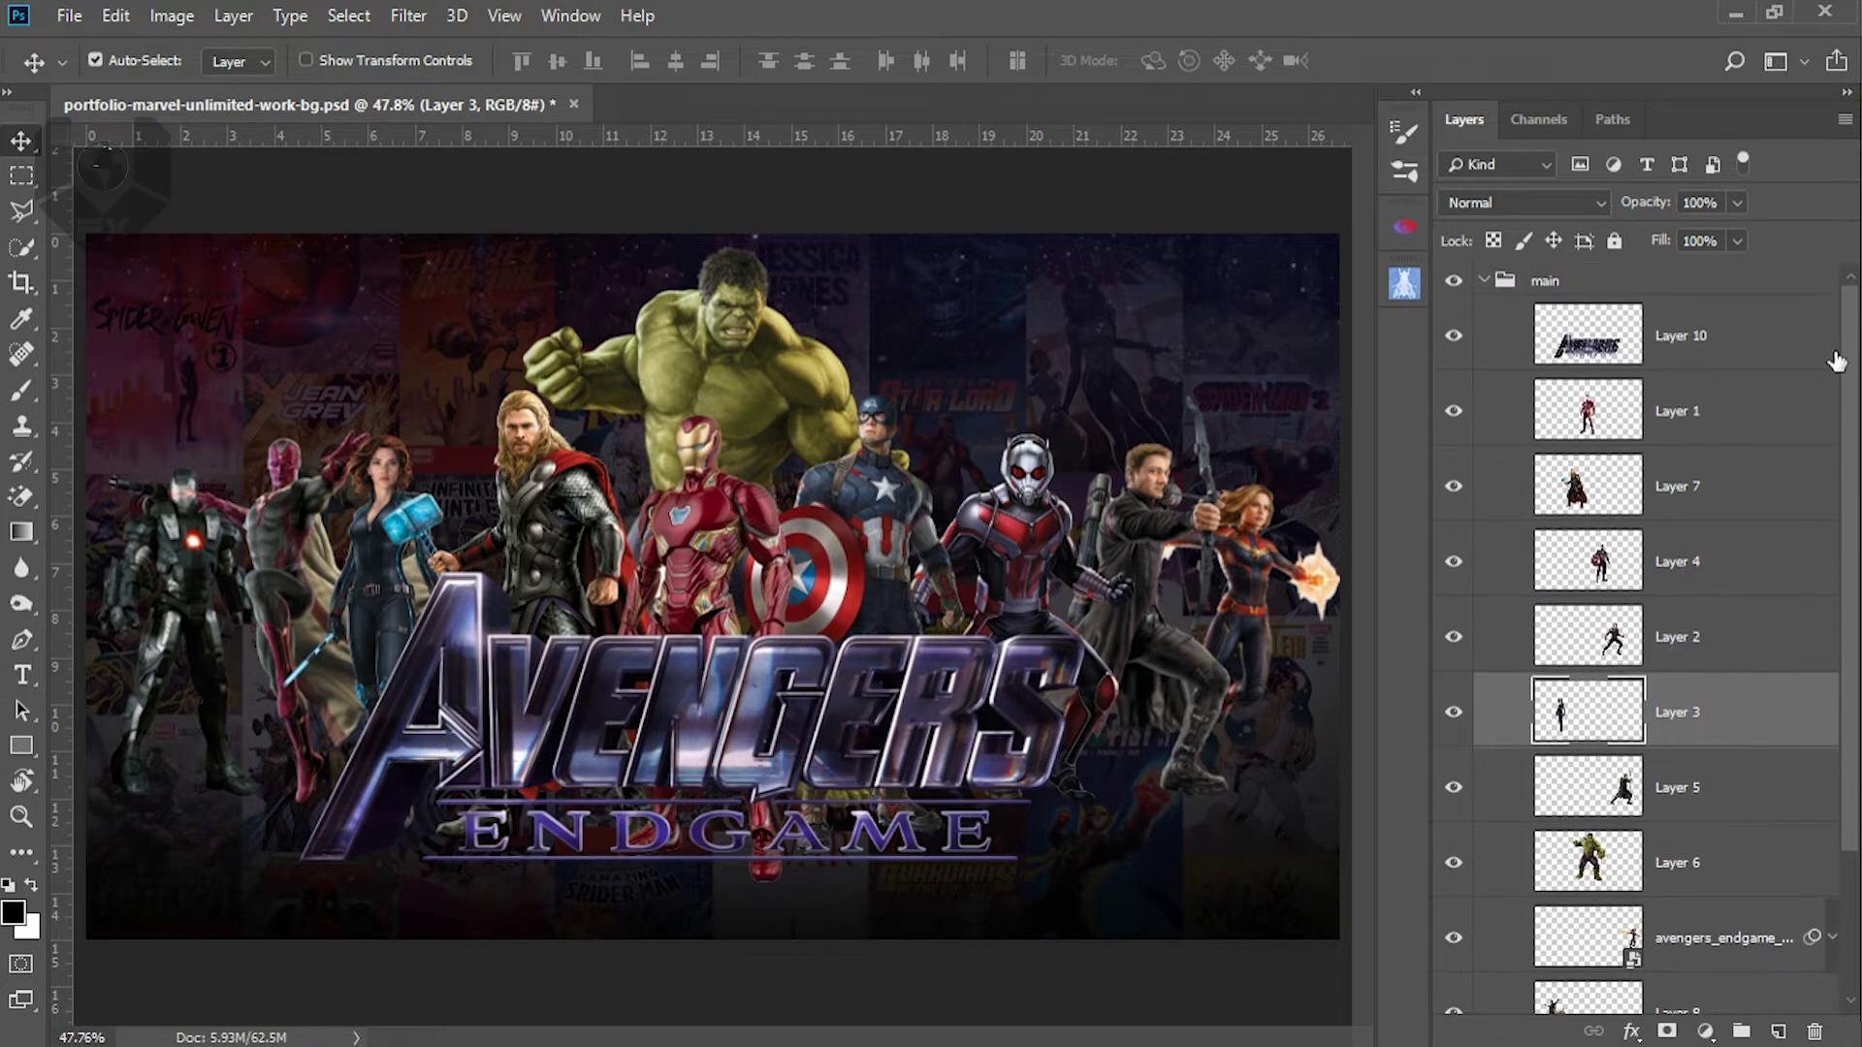
{"action": "left_click", "coordinate": [1483, 281]}
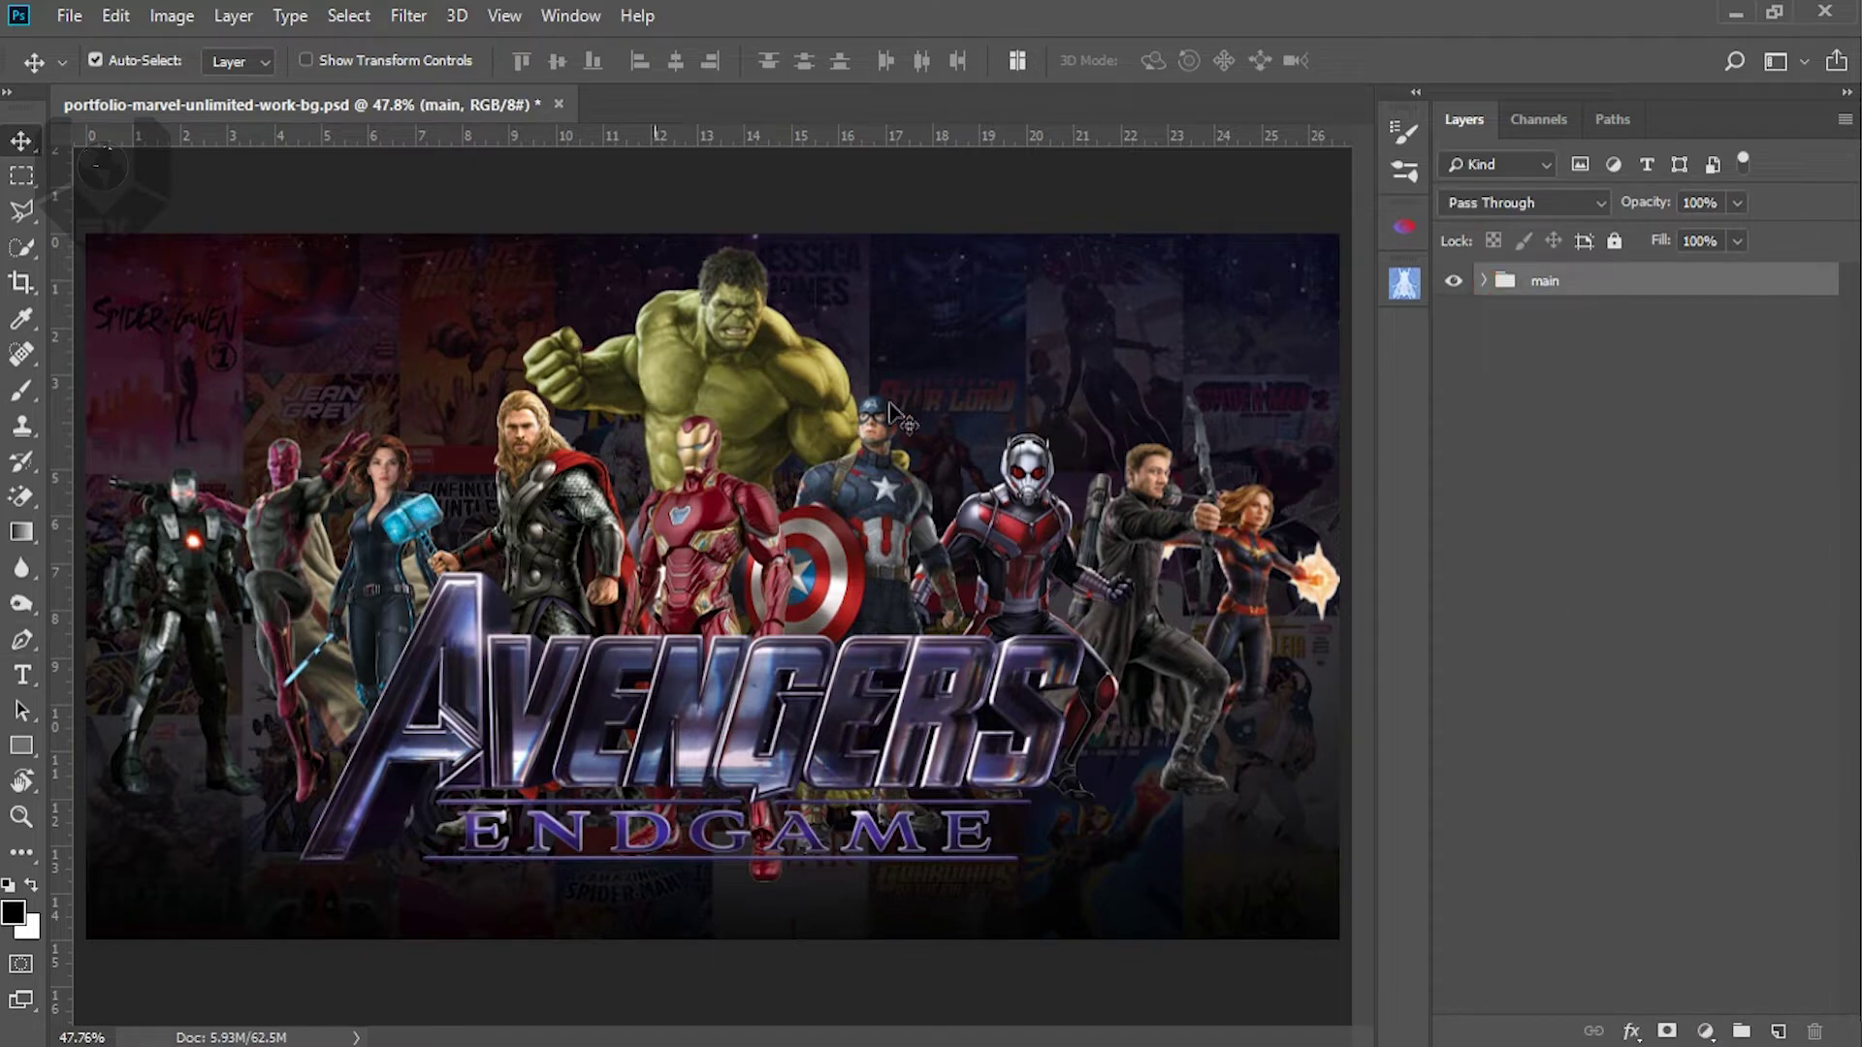
{"action": "left_click", "coordinate": [1498, 281]}
{"action": "left_click", "coordinate": [1483, 282]}
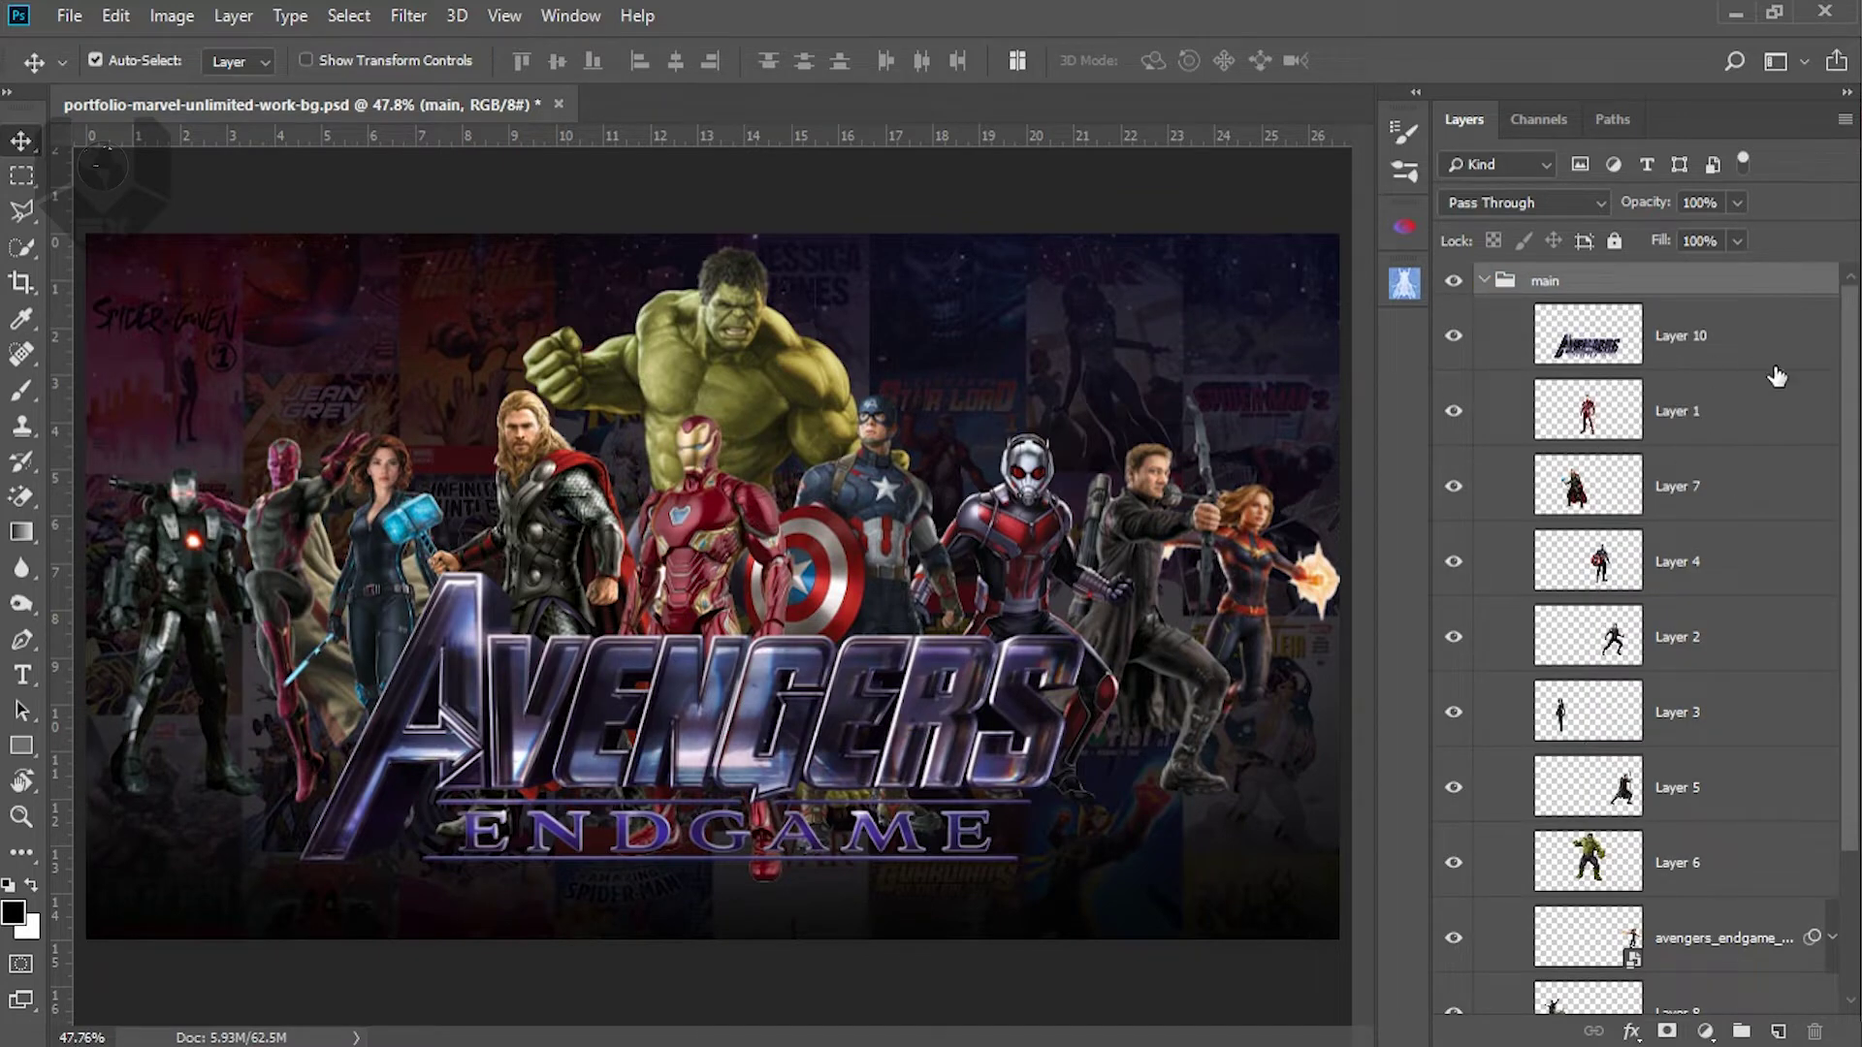
{"action": "mouse_move", "coordinate": [1843, 405]}
{"action": "left_mouse_down"}
{"action": "mouse_move", "coordinate": [1843, 597]}
{"action": "mouse_move", "coordinate": [1842, 405]}
{"action": "left_mouse_up"}
{"action": "left_click", "coordinate": [1484, 281]}
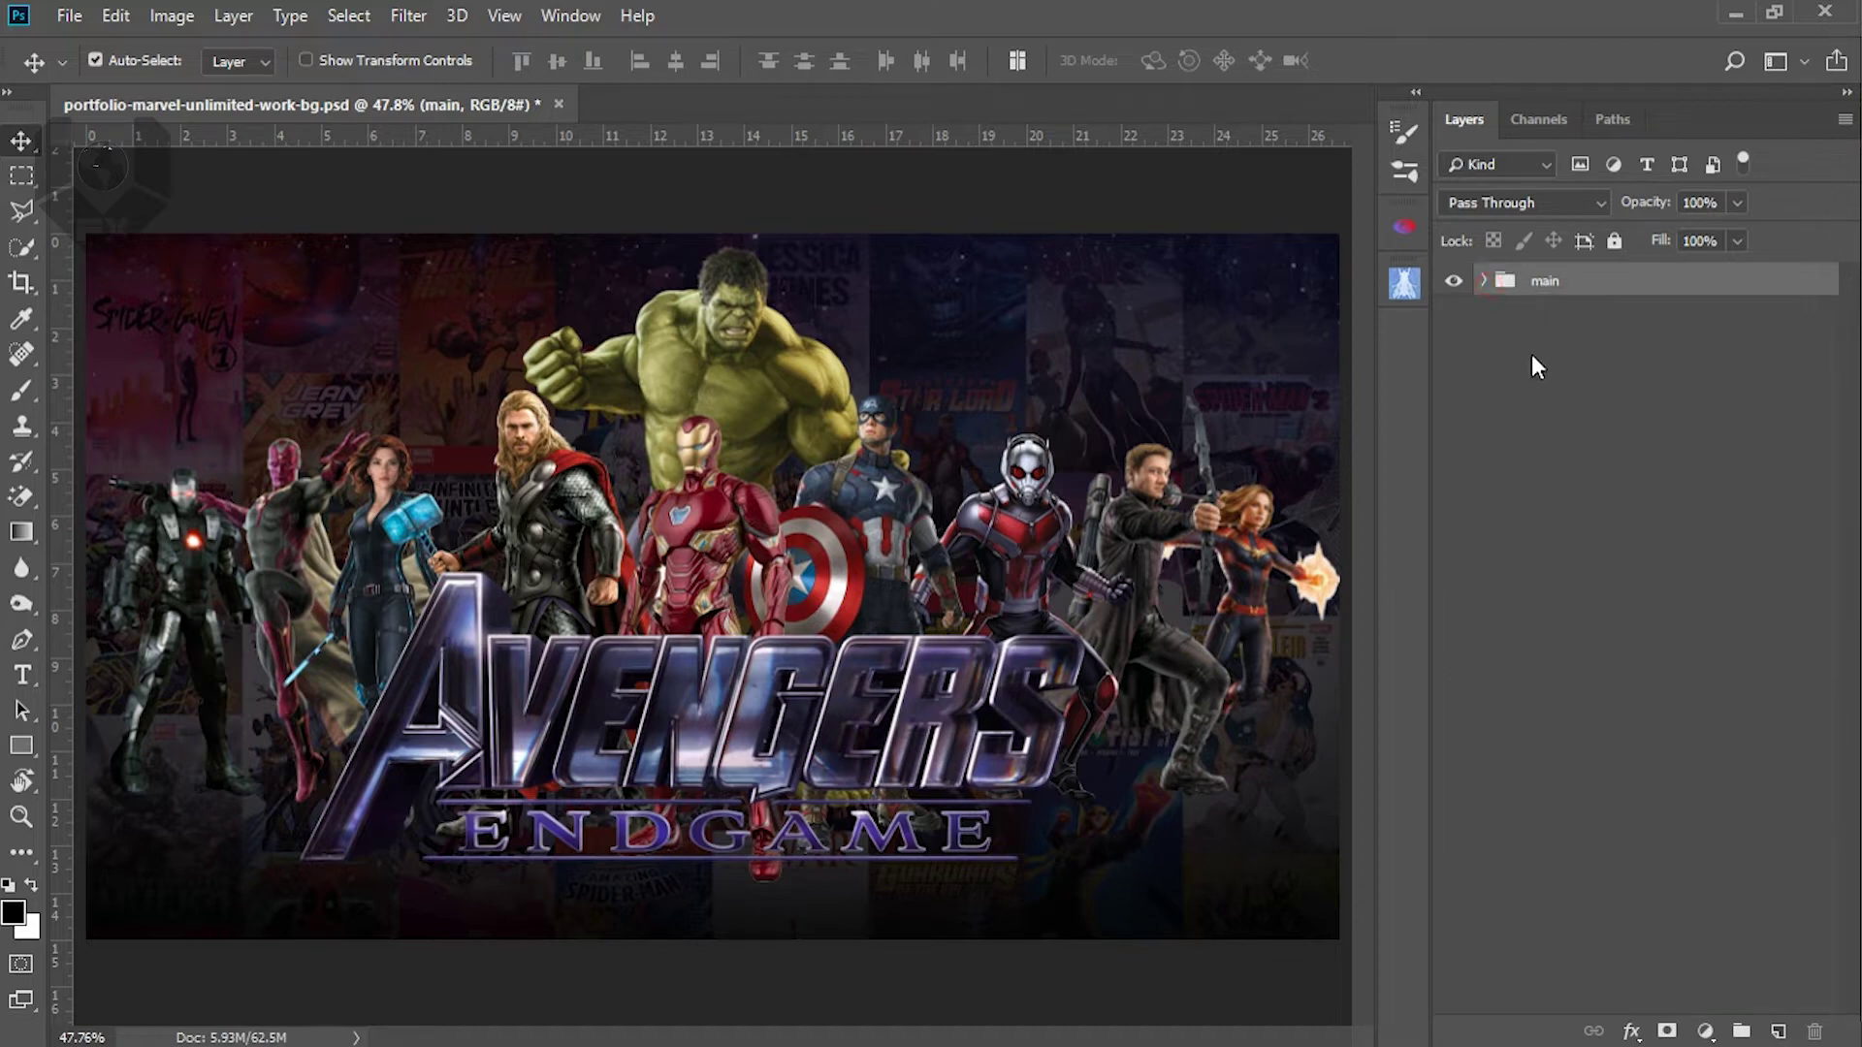
{"action": "left_click", "coordinate": [1552, 359]}
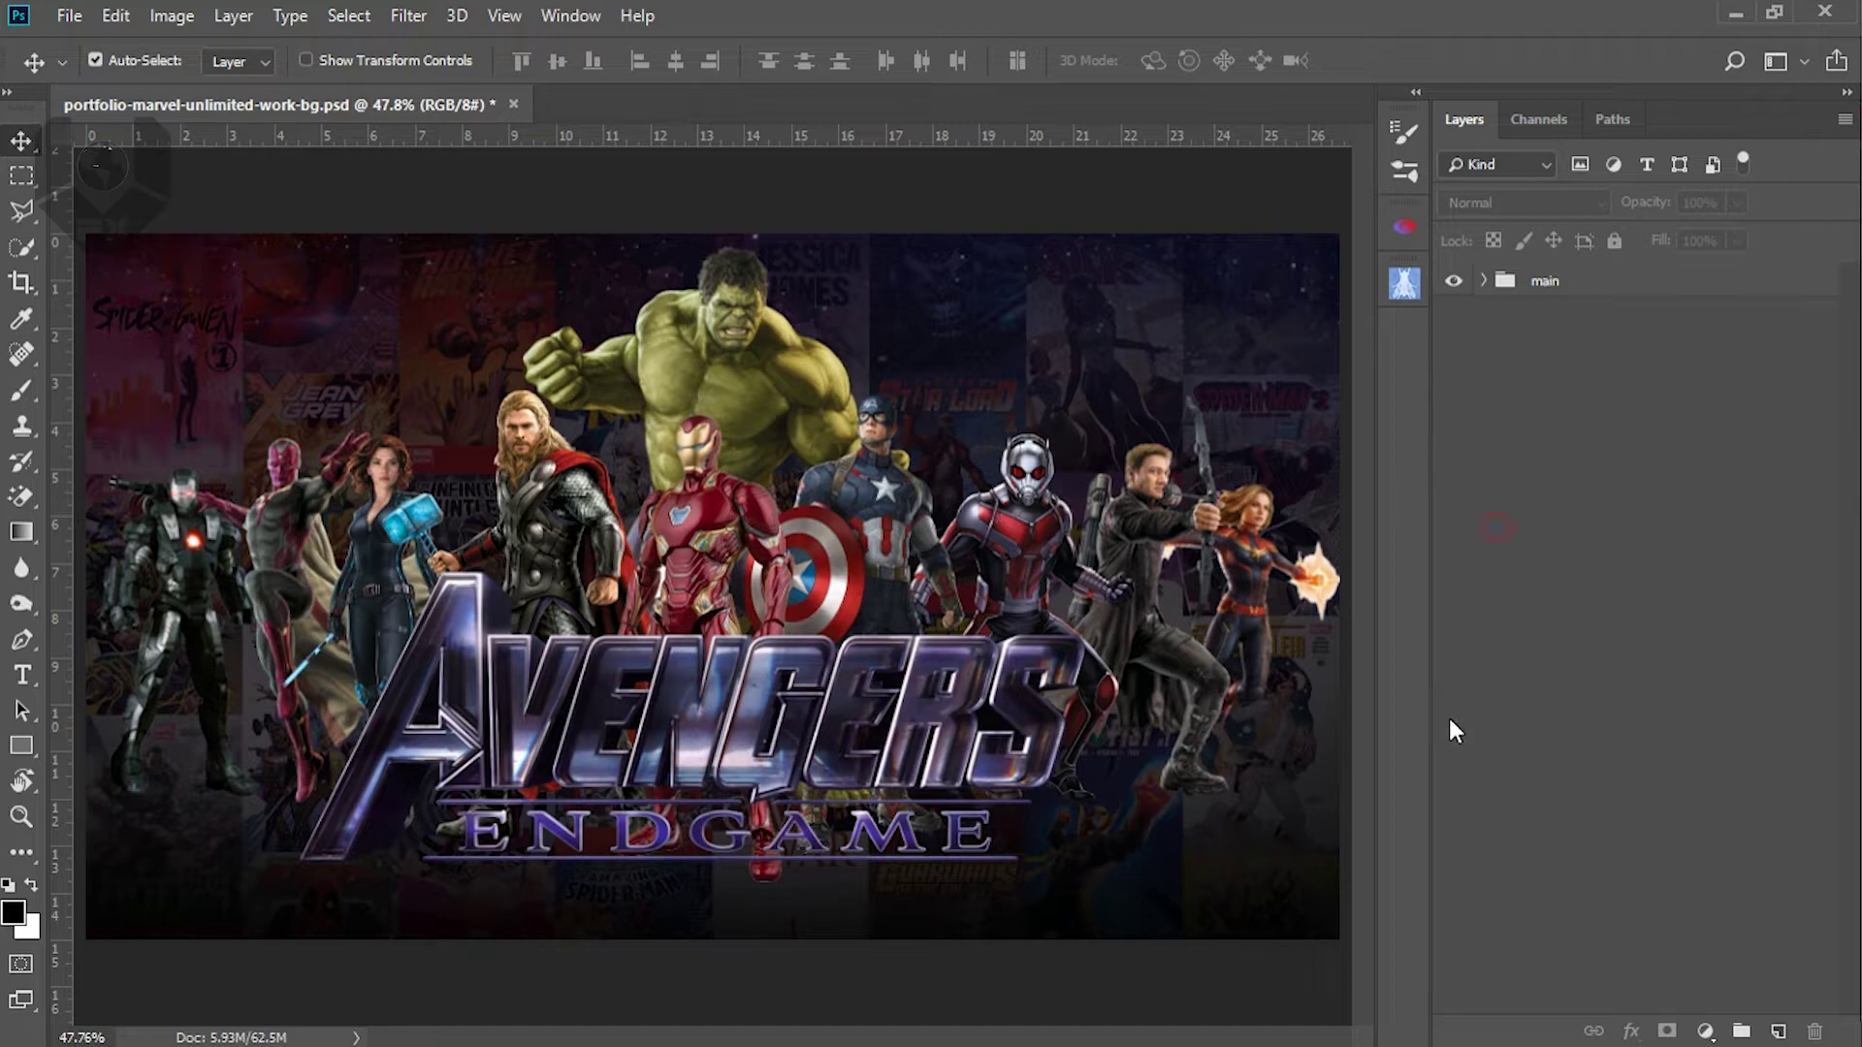
Add a new layer above the main group and fill it with near-black #0c0c0c
{"action": "left_click", "coordinate": [1783, 1032]}
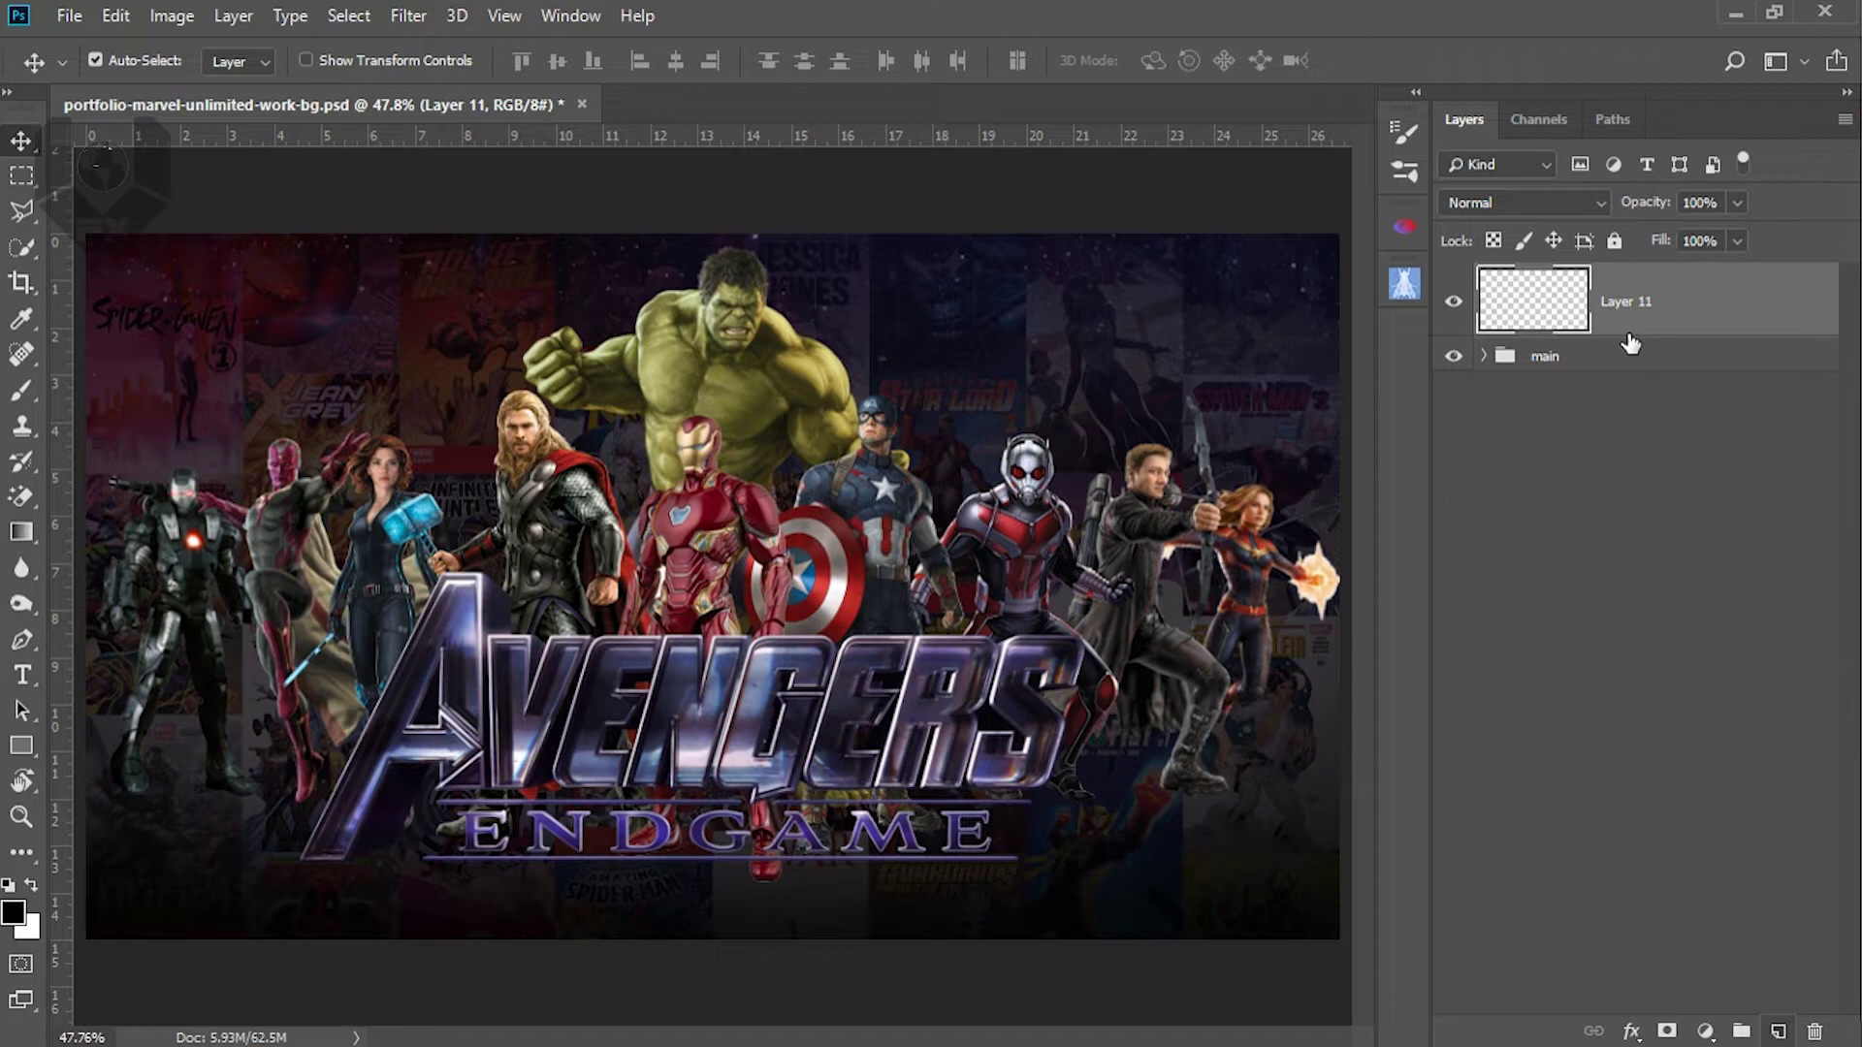
{"action": "left_click", "coordinate": [1533, 456]}
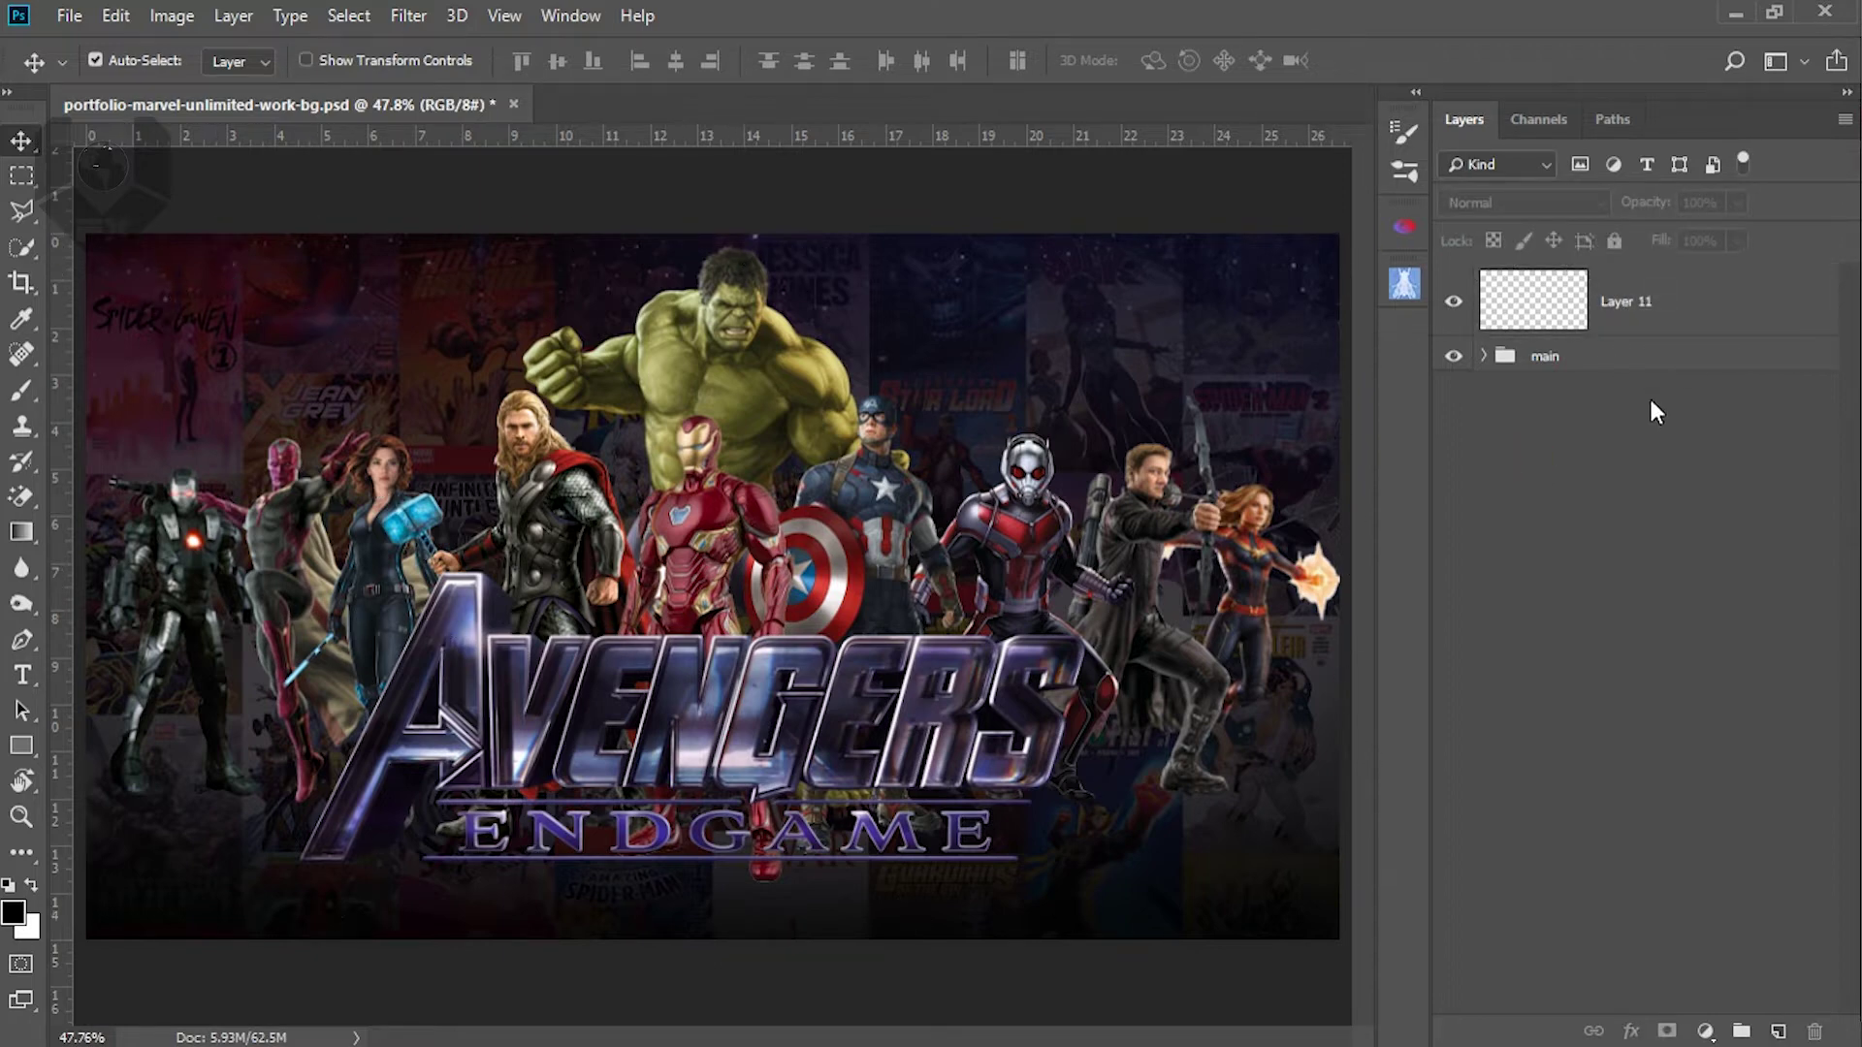
{"action": "left_click", "coordinate": [1622, 310]}
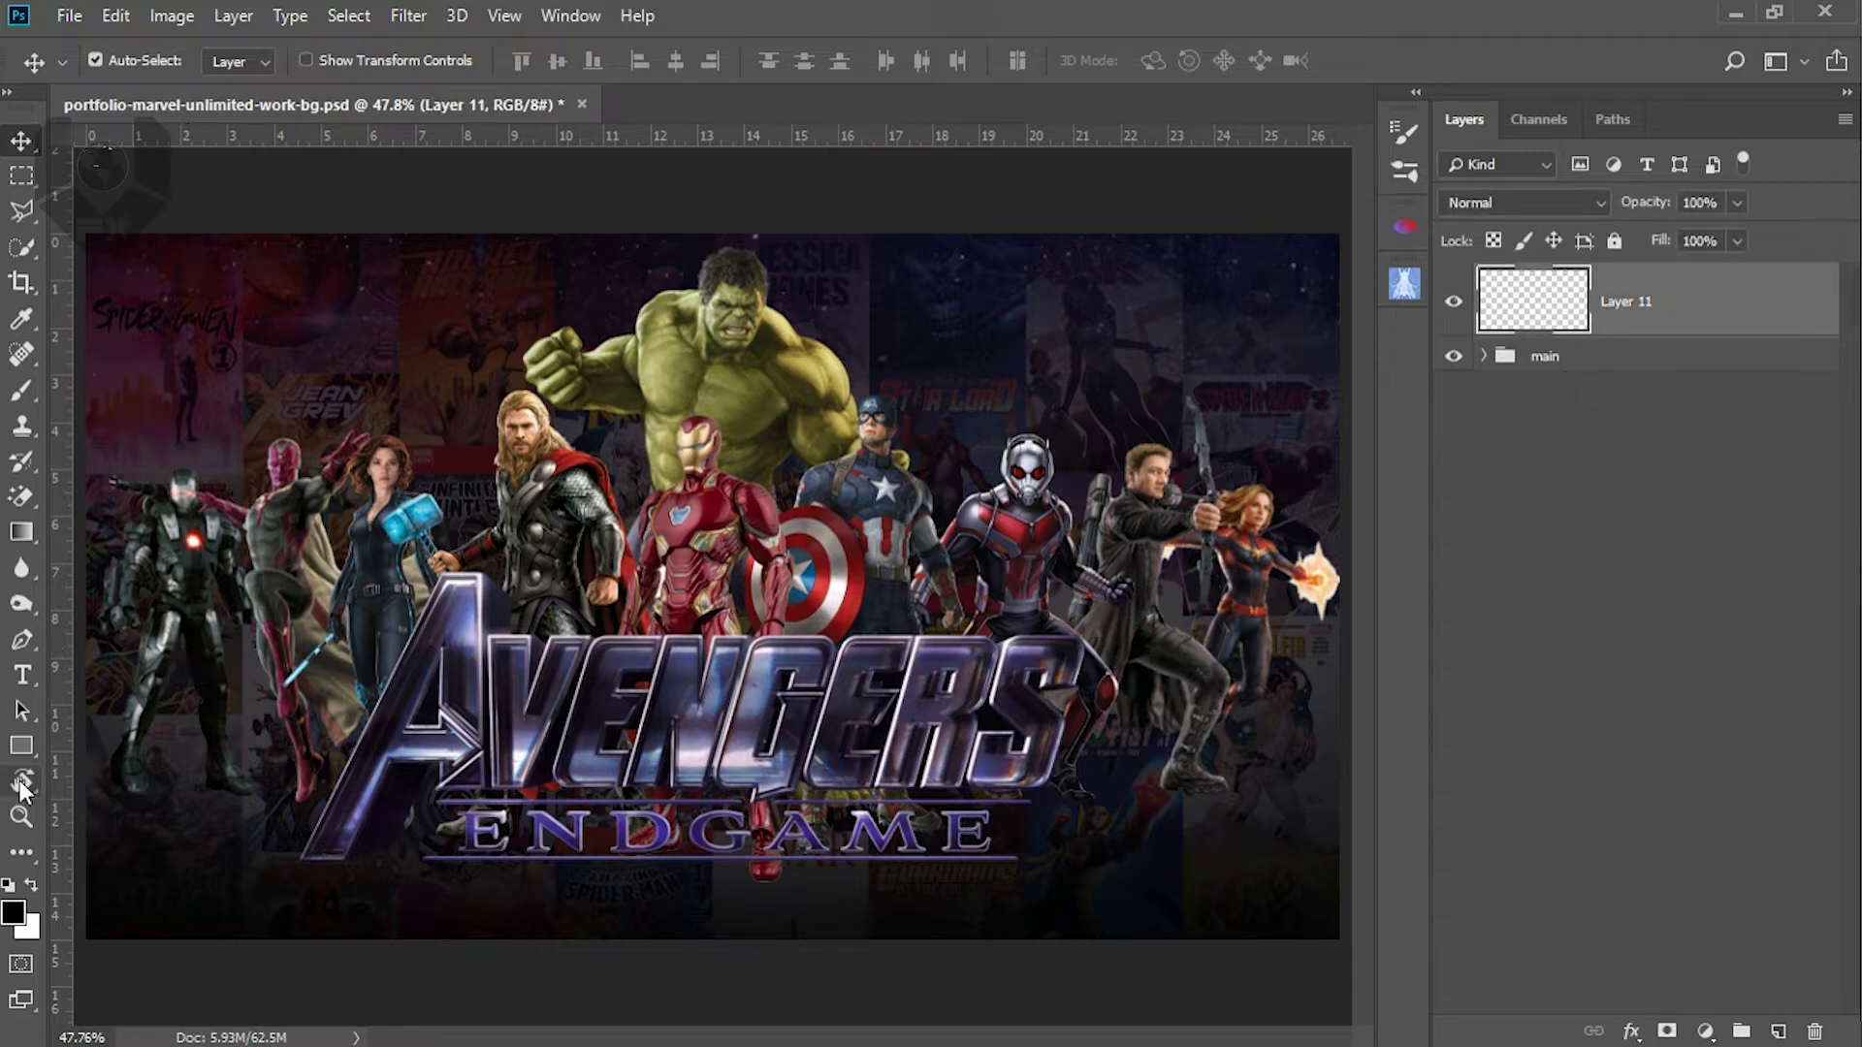
{"action": "left_click", "coordinate": [24, 392]}
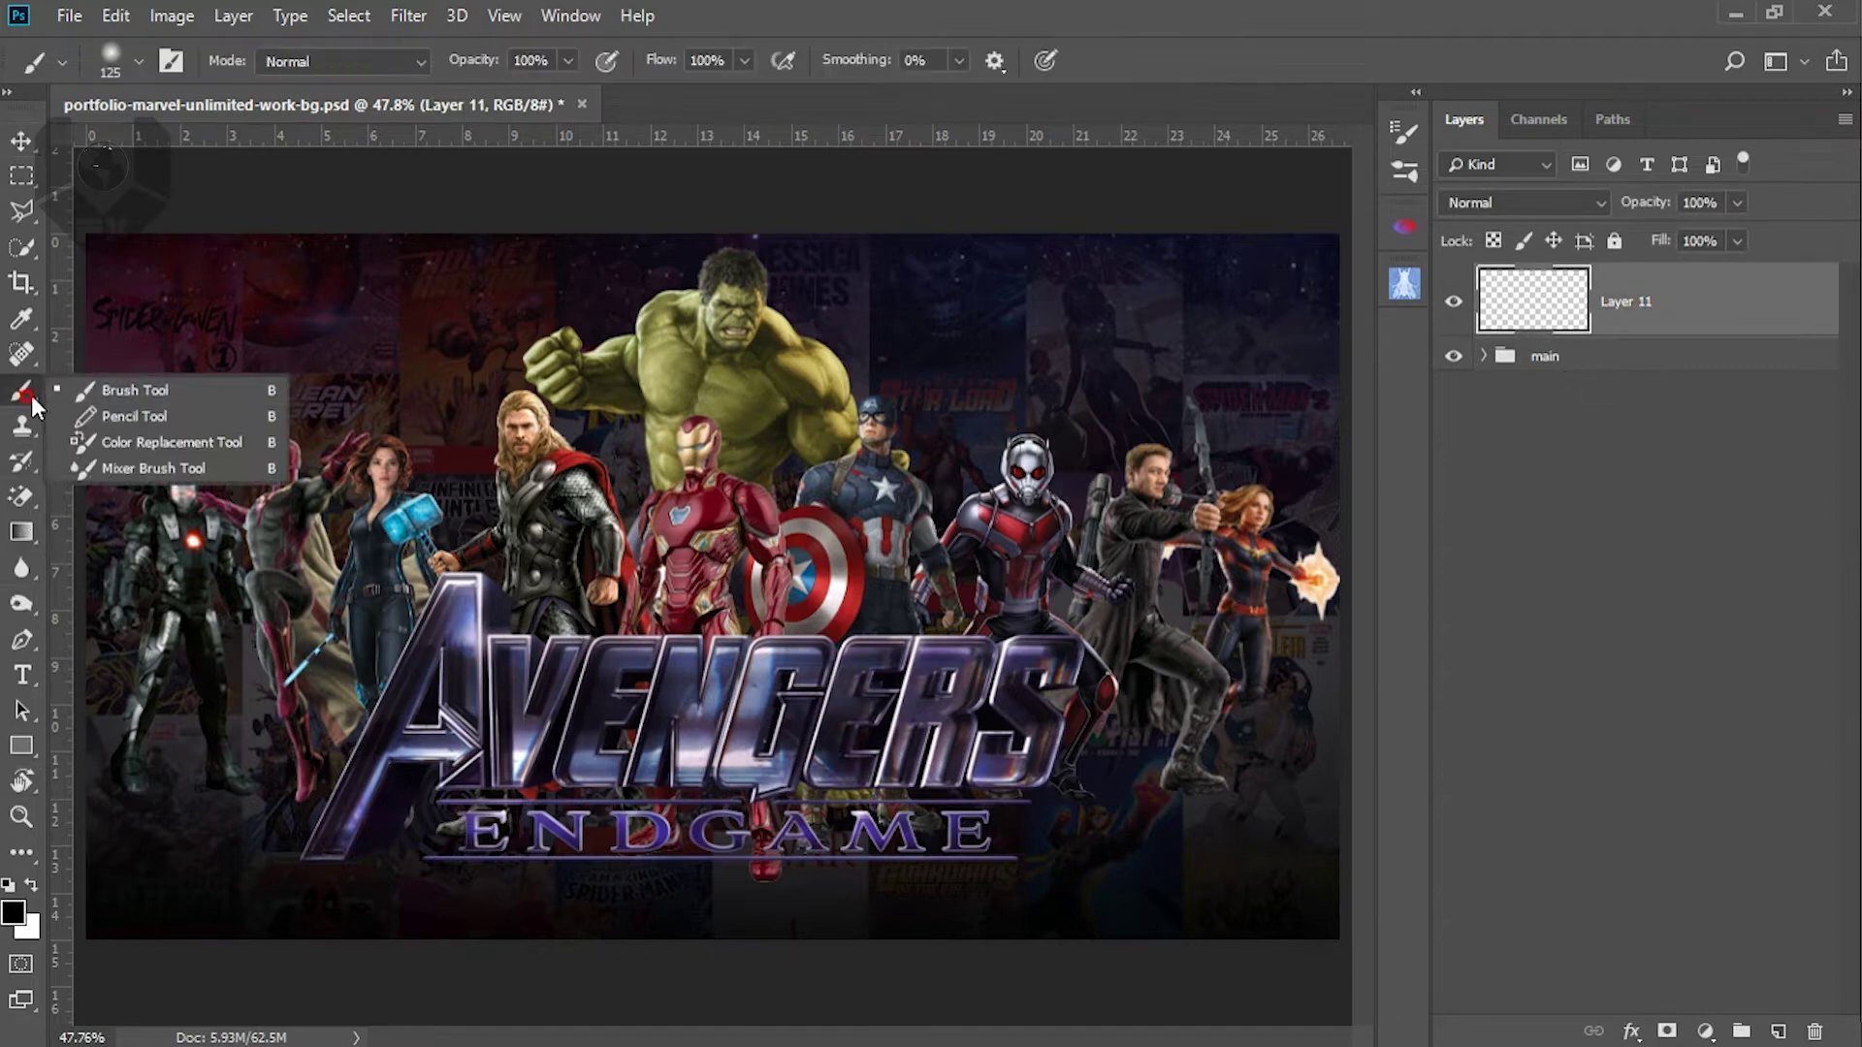
{"action": "left_click", "coordinate": [14, 911]}
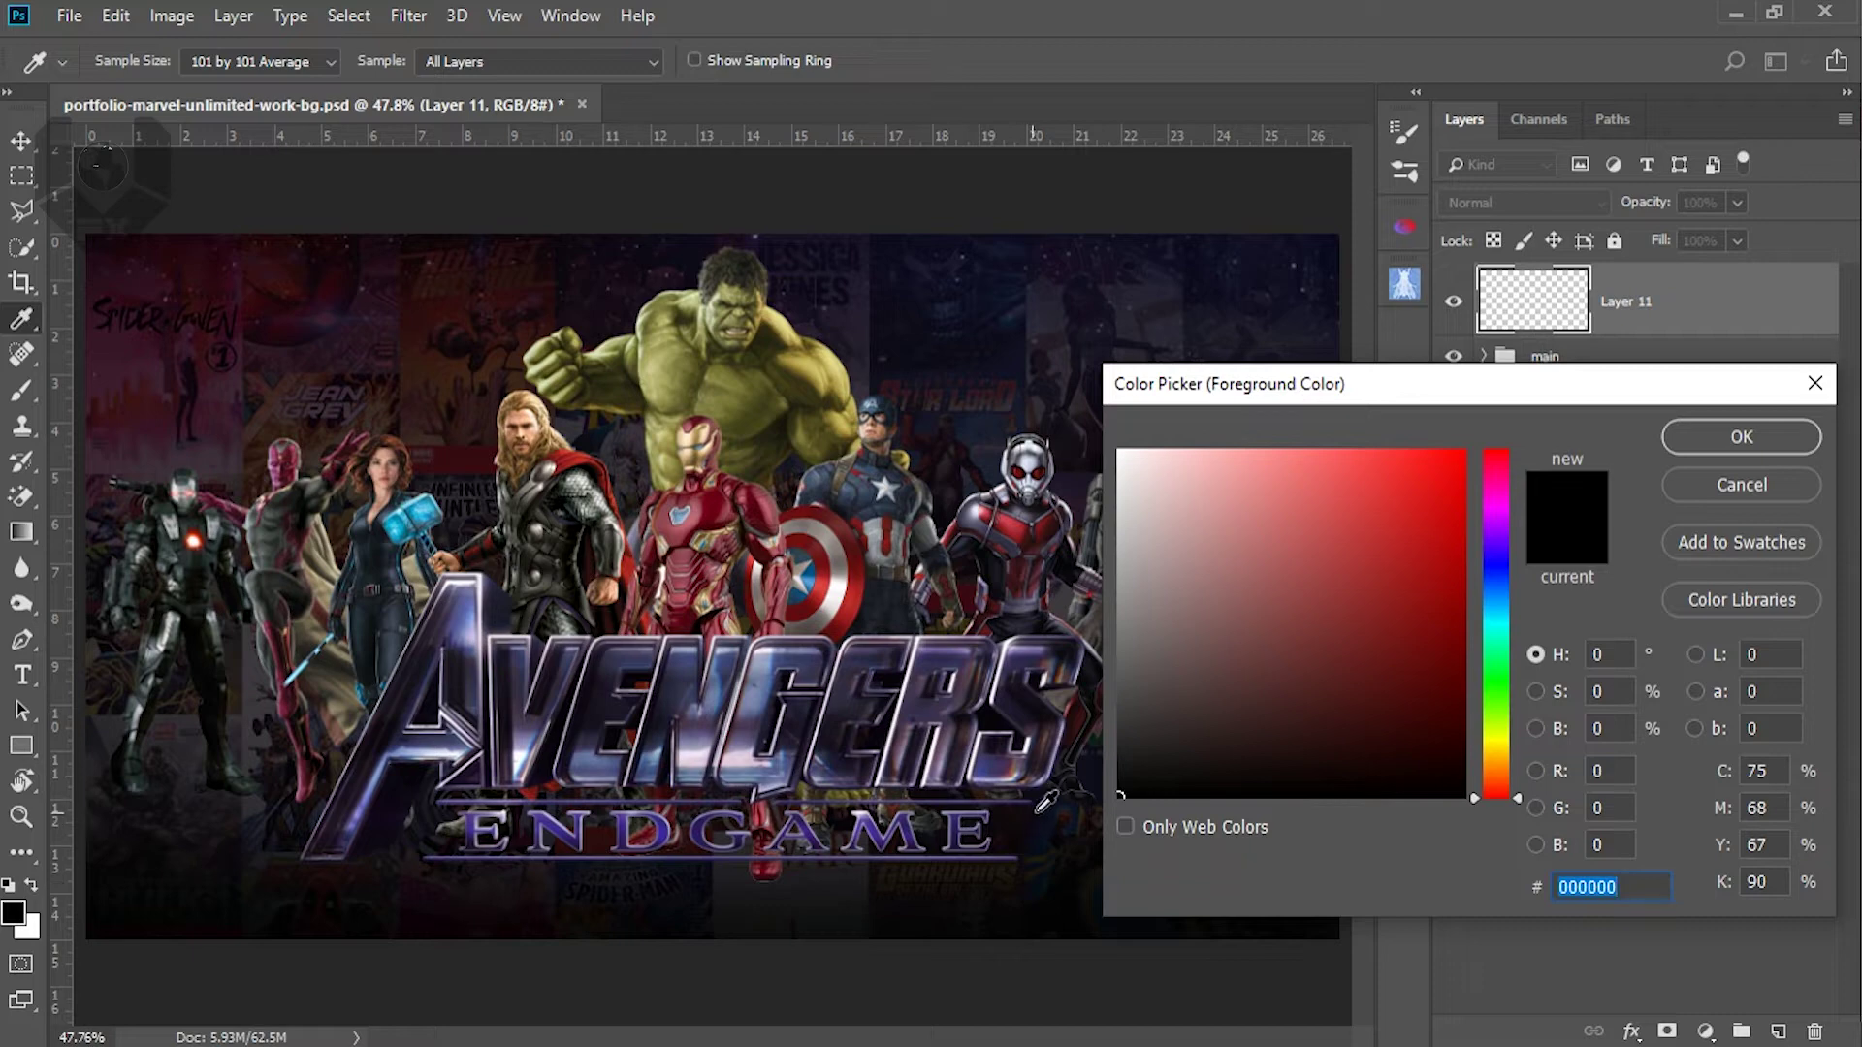
{"action": "left_click_drag", "start_coordinate": [1123, 793], "coordinate": [1116, 782]}
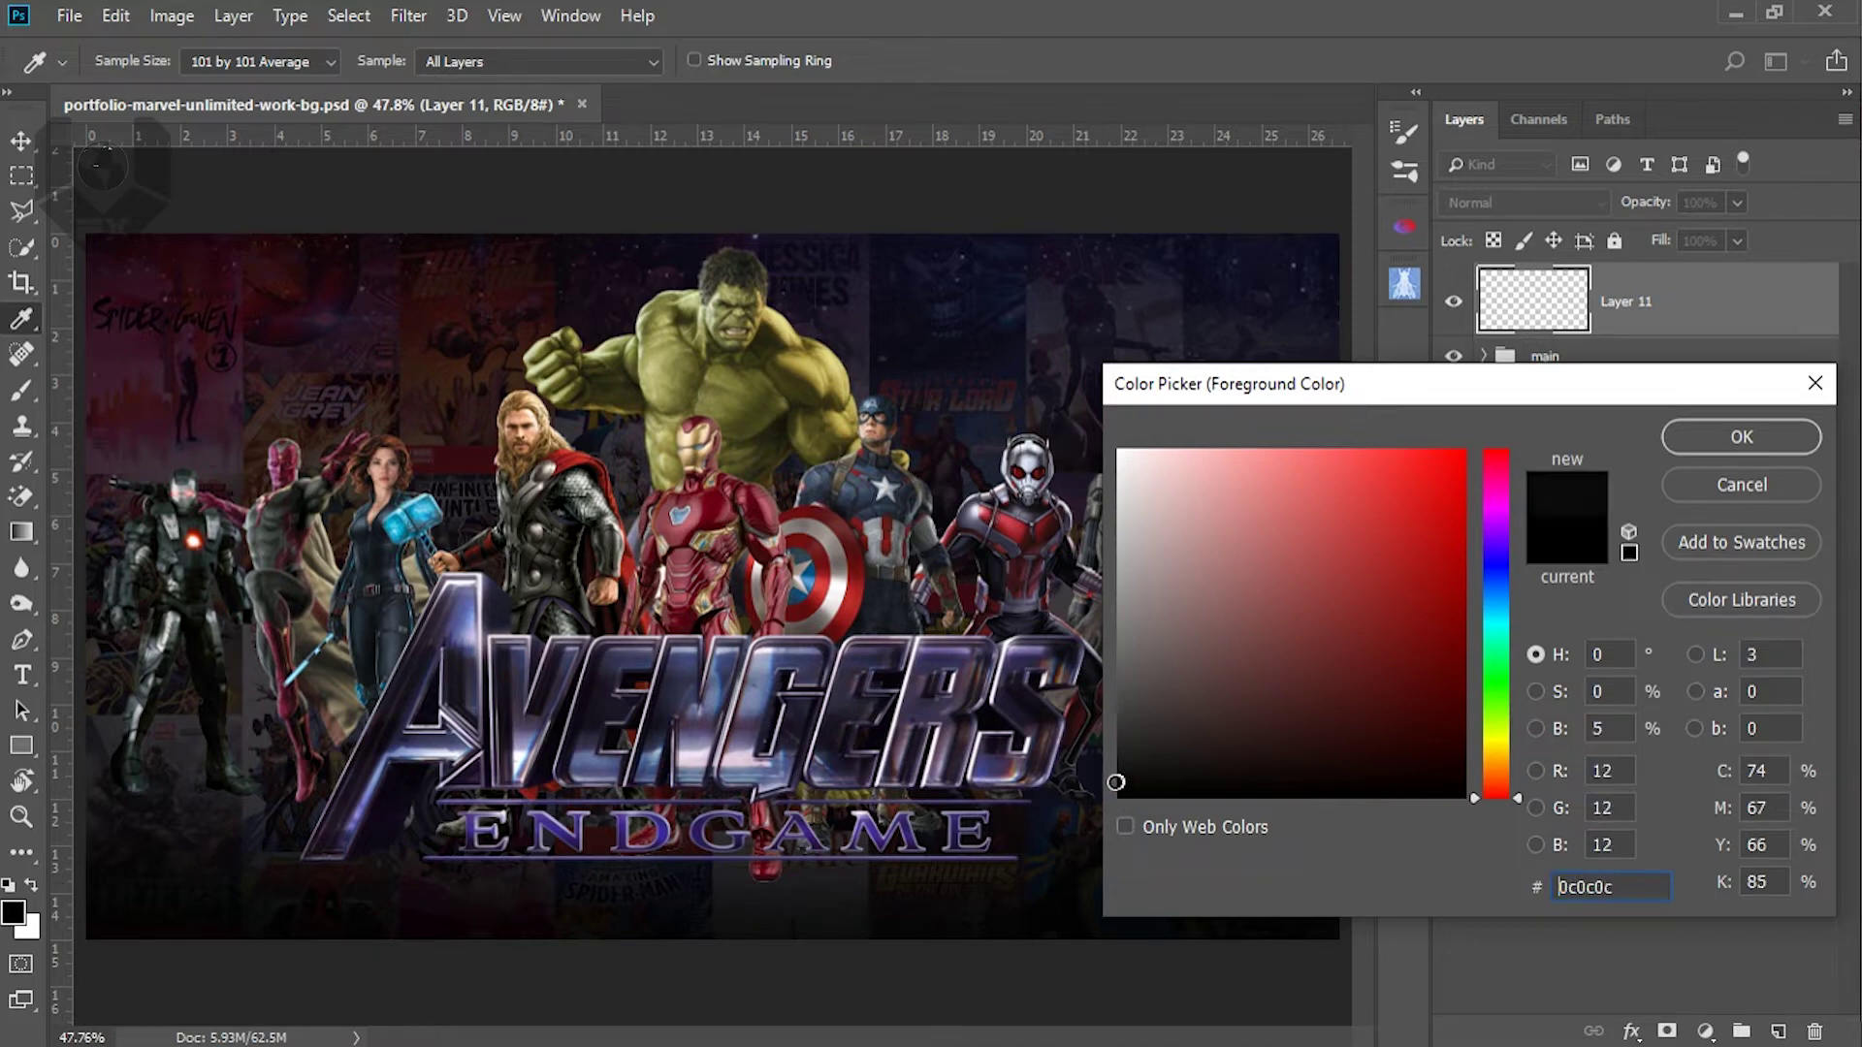
{"action": "left_click", "coordinate": [1709, 439]}
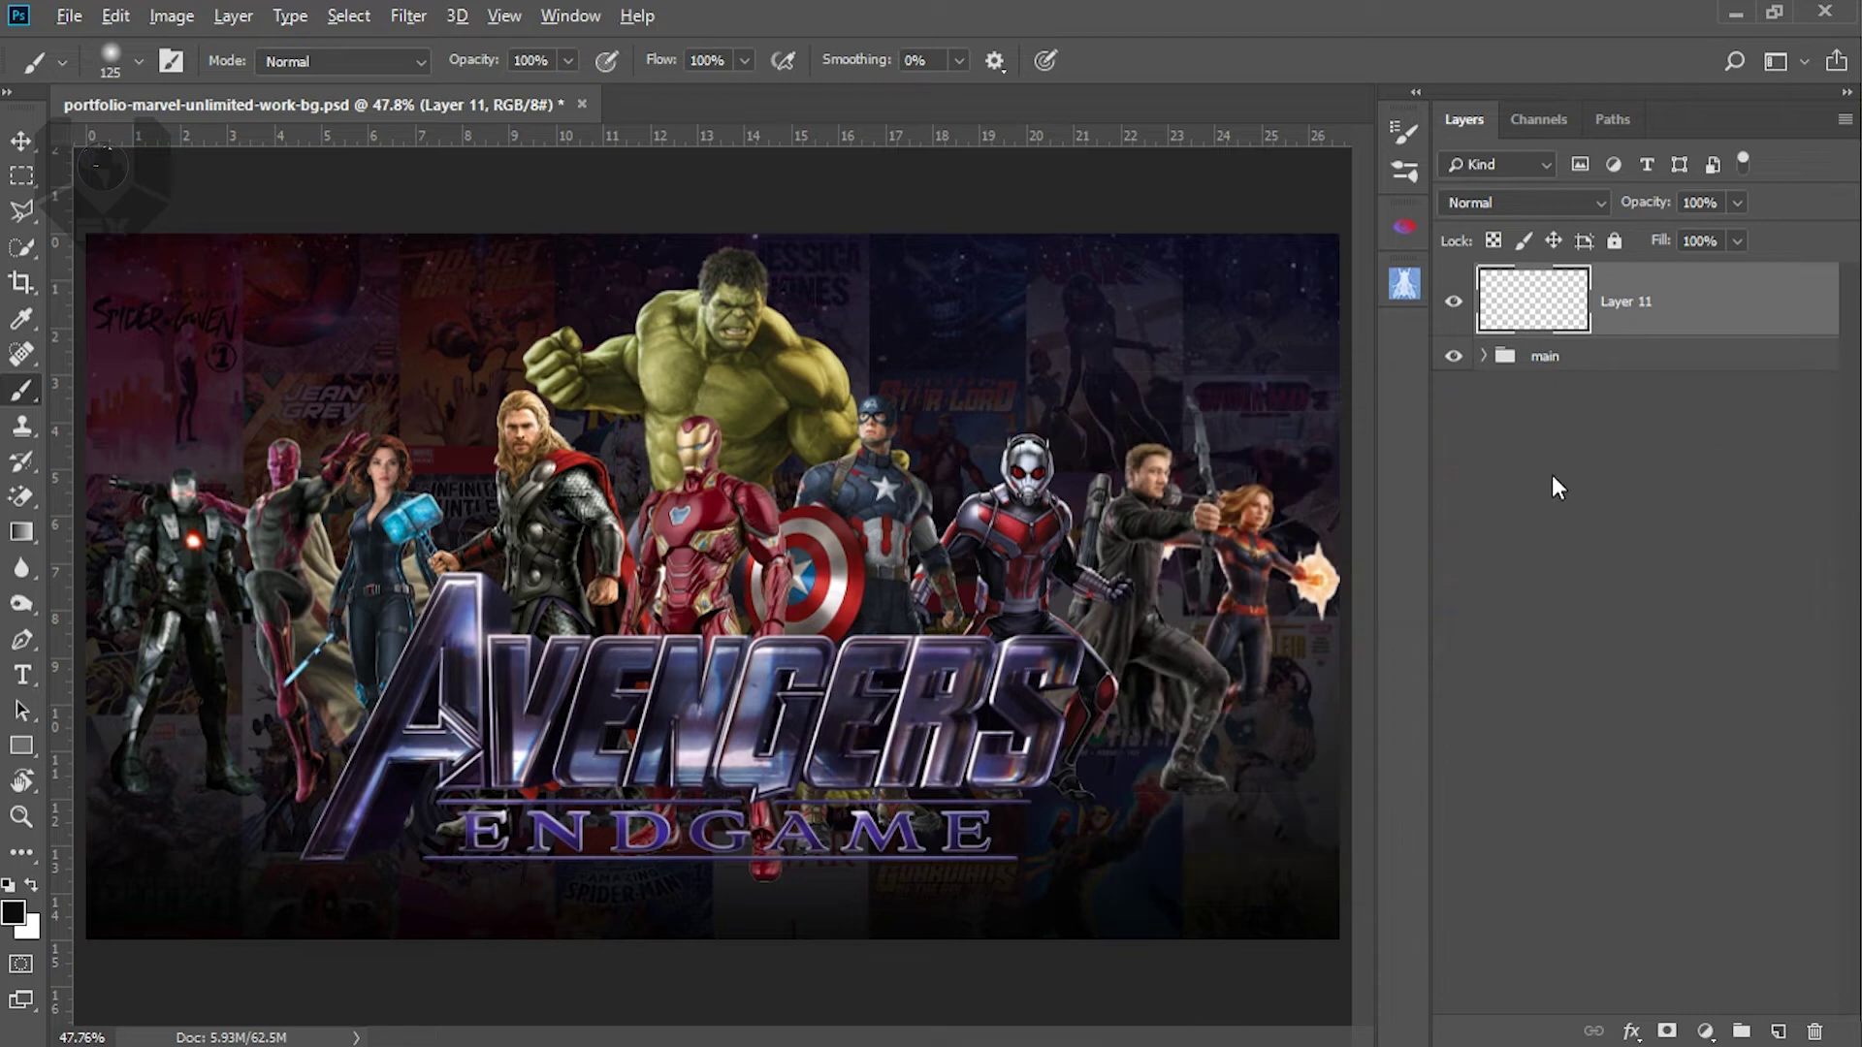
{"action": "key", "text": "alt+BackSpace"}
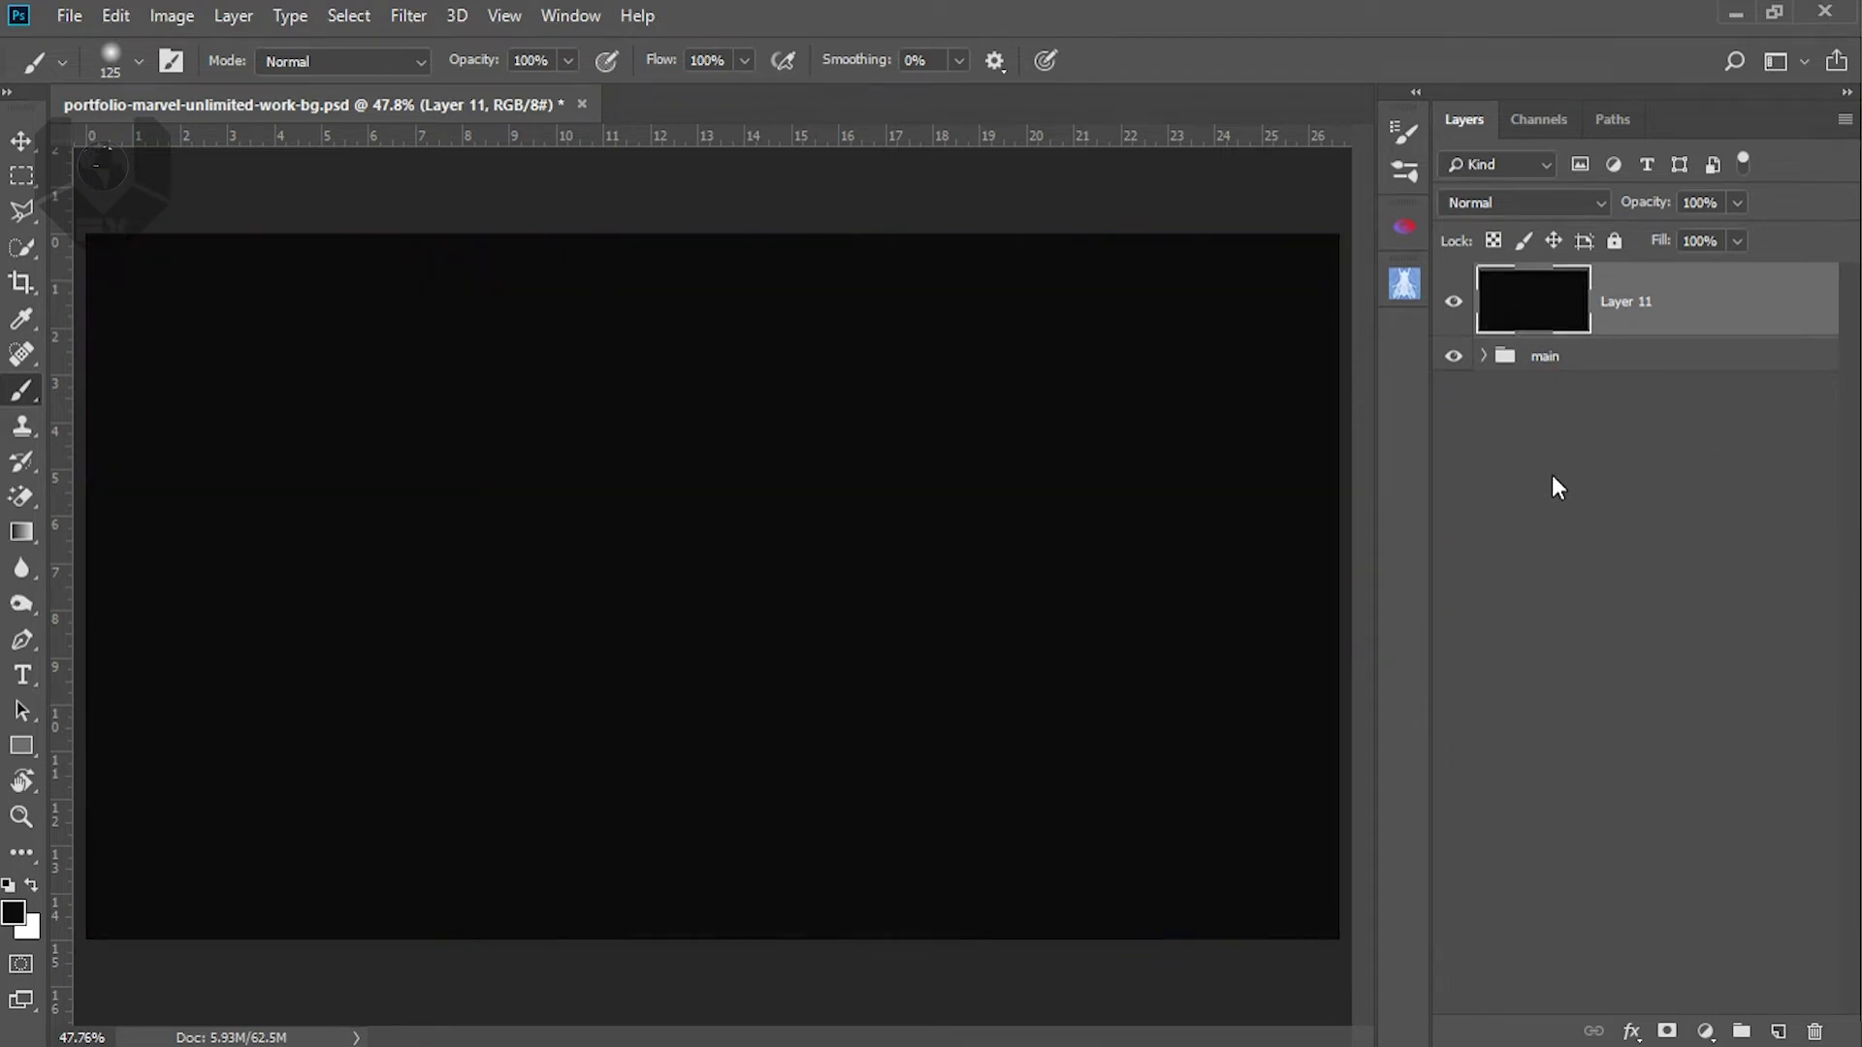
Show the main group, rename the new layer BG, and hide it
{"action": "left_click", "coordinate": [1453, 354]}
{"action": "double_click", "coordinate": [1637, 303]}
{"action": "type", "text": "B"}
{"action": "left_click", "coordinate": [1517, 406]}
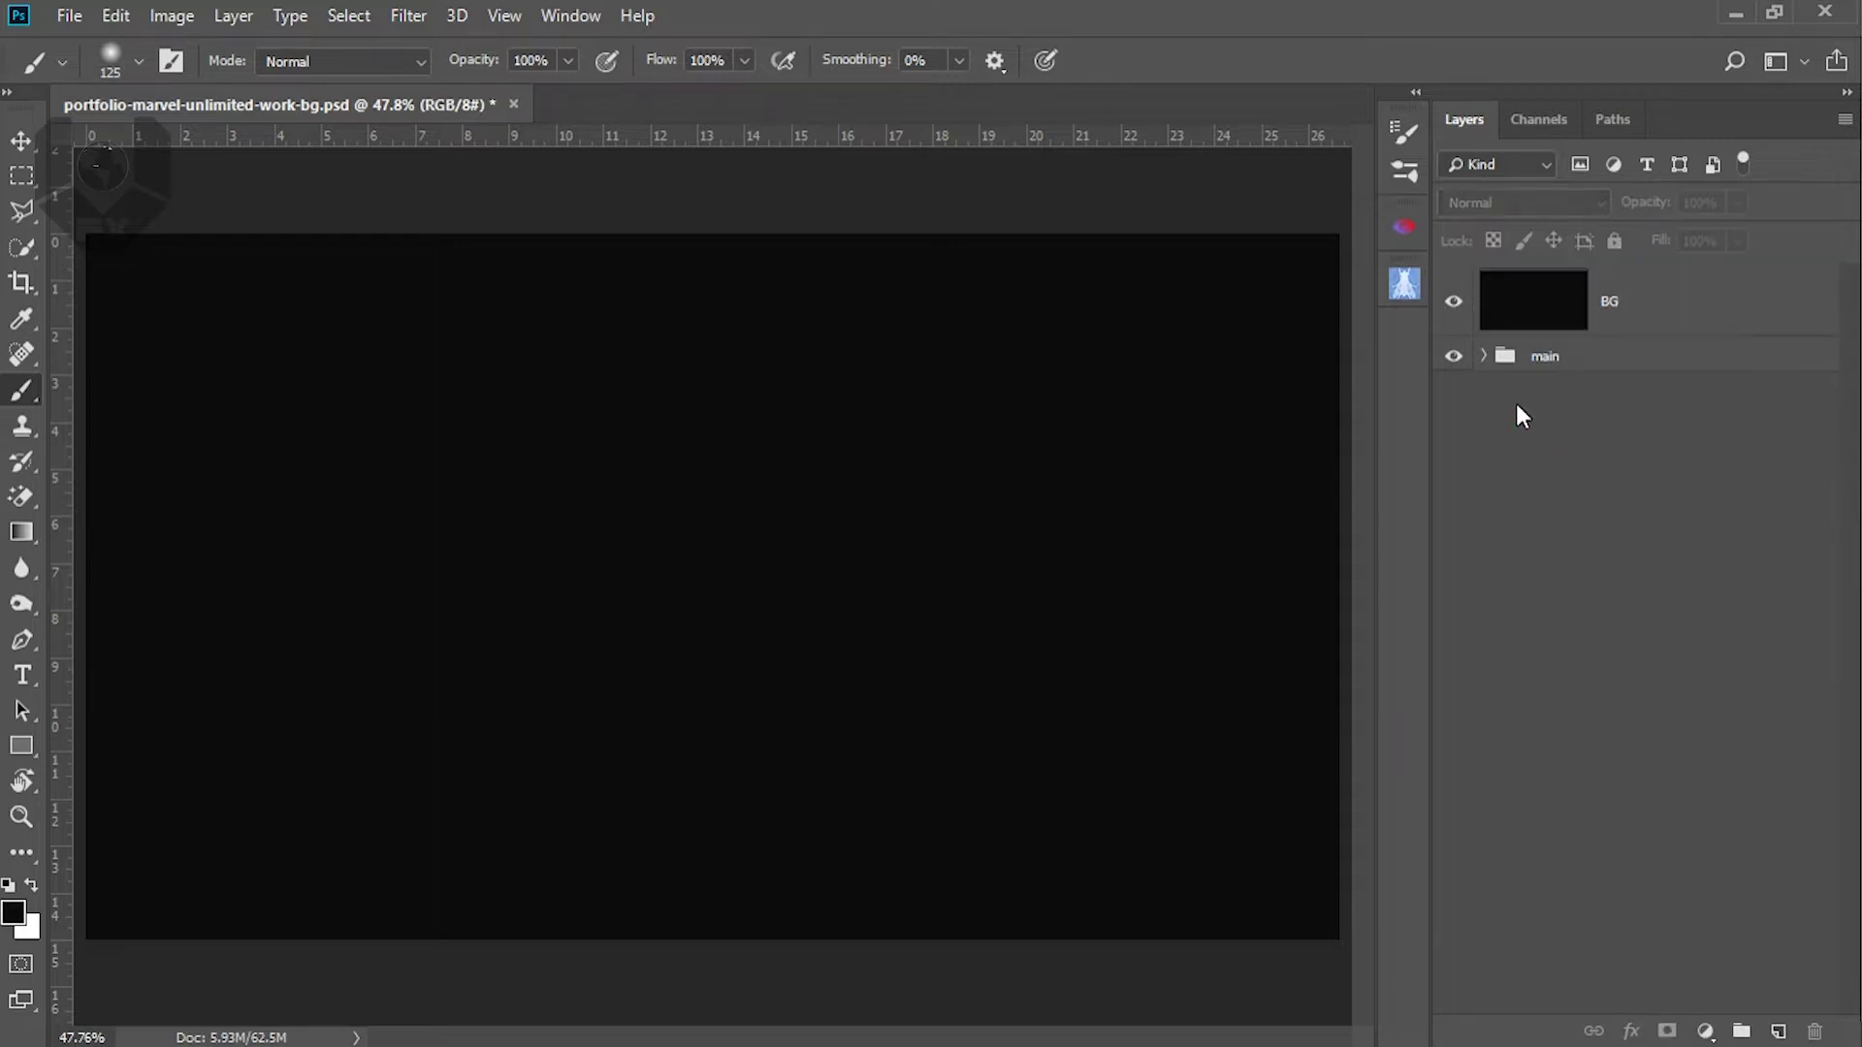
{"action": "left_click", "coordinate": [1453, 303]}
Load Layer 9's far-left armoured figure outline as a selection
{"action": "left_click", "coordinate": [1485, 358]}
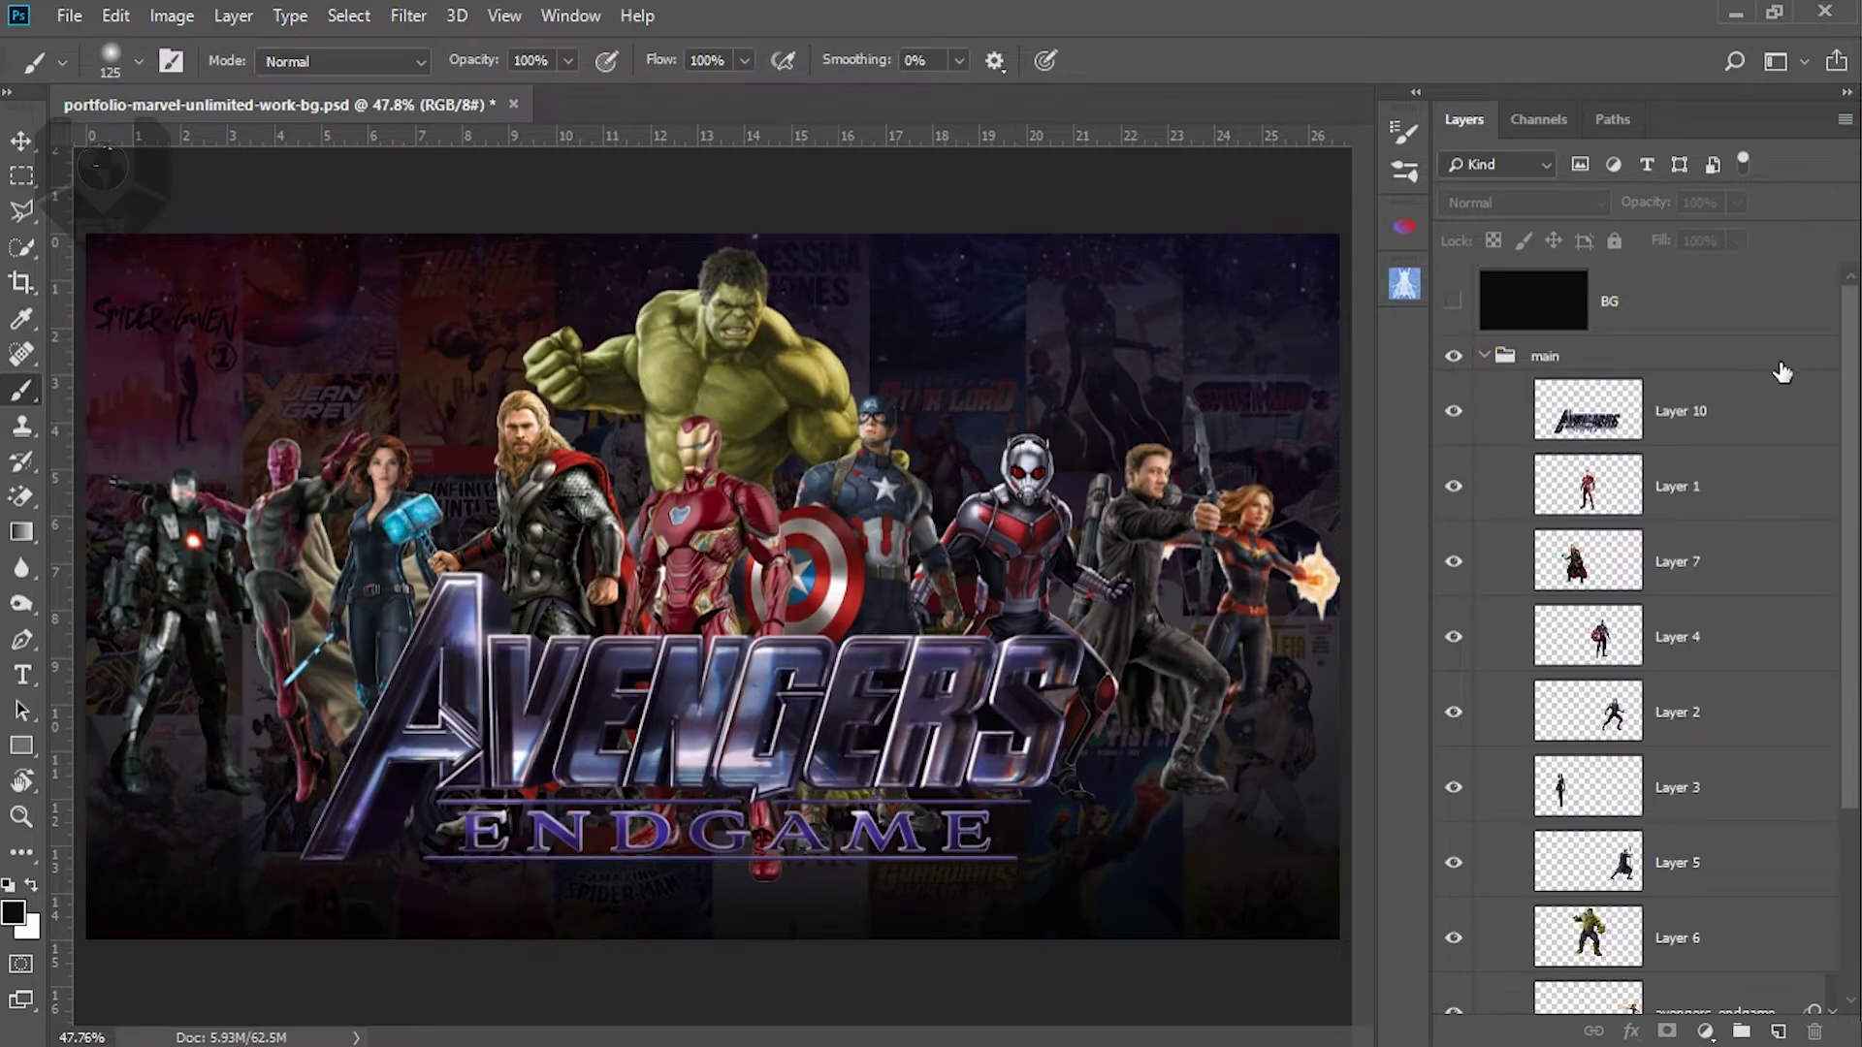
{"action": "left_click_drag", "start_coordinate": [1853, 344], "coordinate": [1810, 522]}
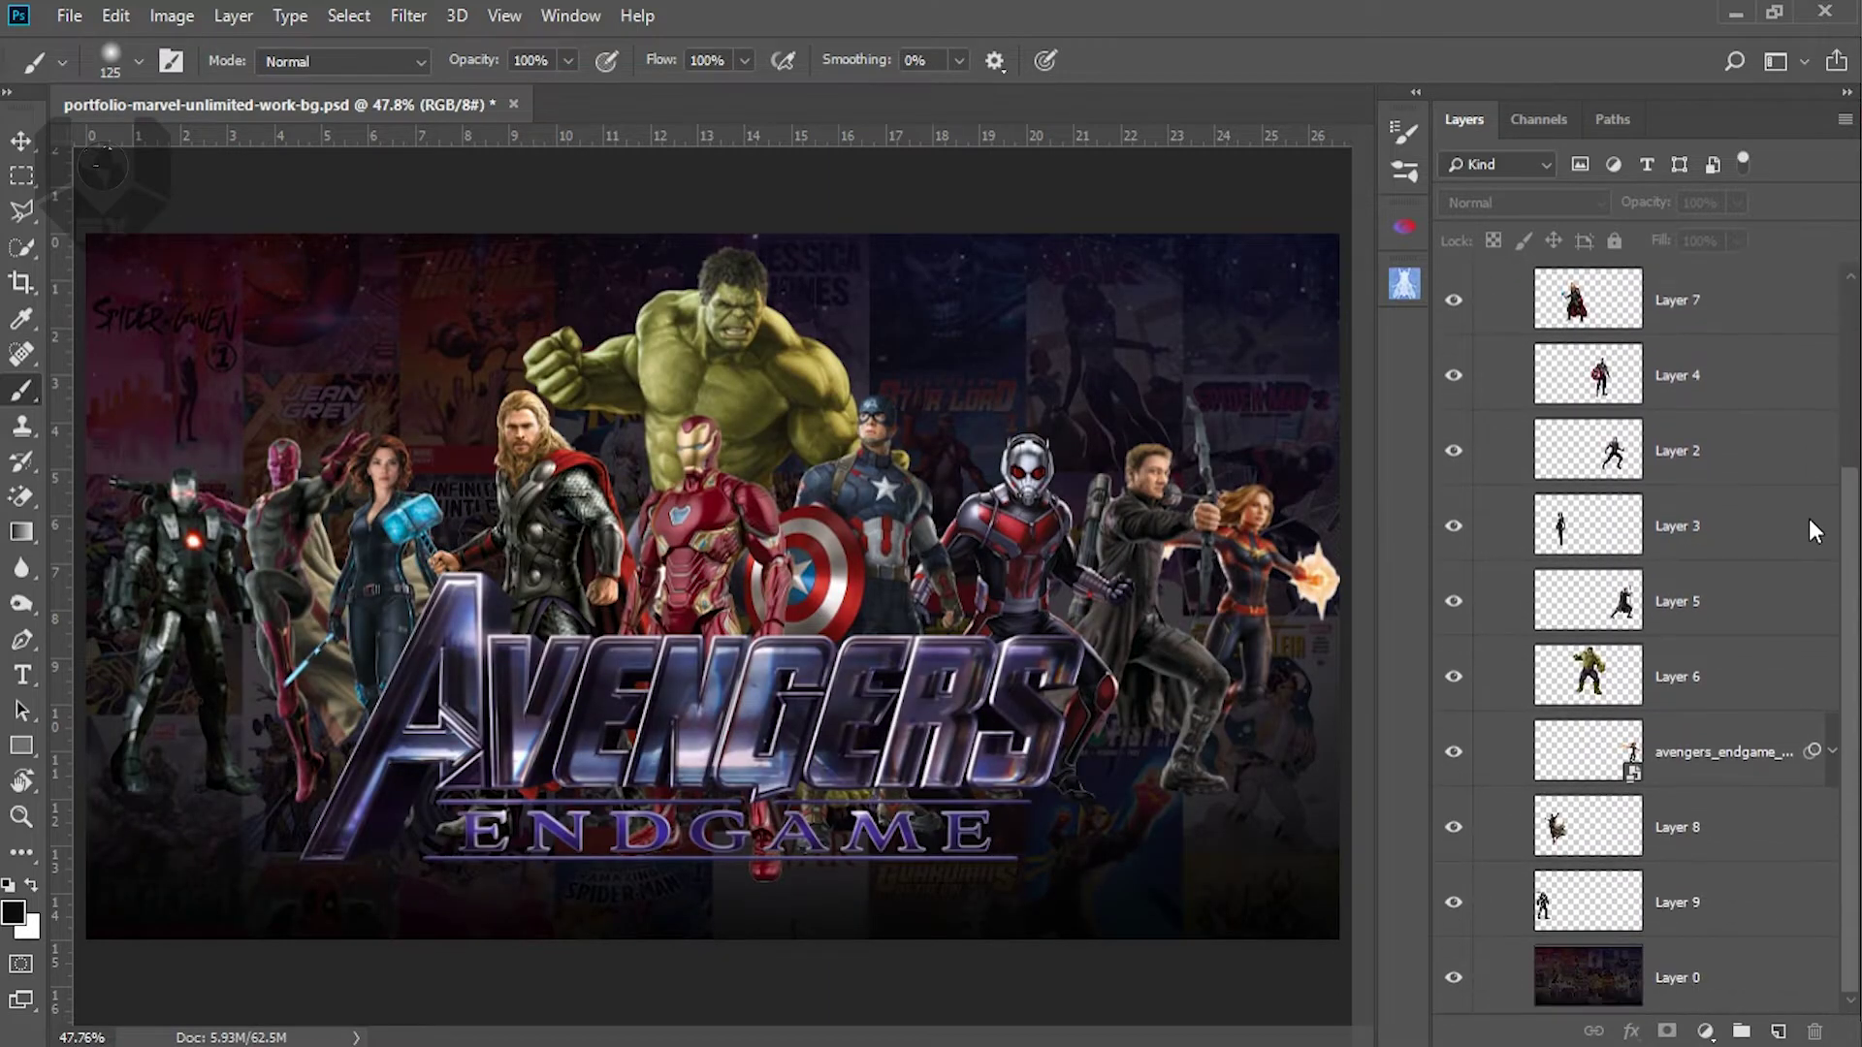
{"action": "mouse_move", "coordinate": [1581, 905]}
{"action": "left_mouse_down"}
{"action": "mouse_move", "coordinate": [1573, 926]}
{"action": "mouse_move", "coordinate": [1588, 906]}
{"action": "left_mouse_up"}
{"action": "left_click", "coordinate": [1587, 912], "text": "ctrl"}
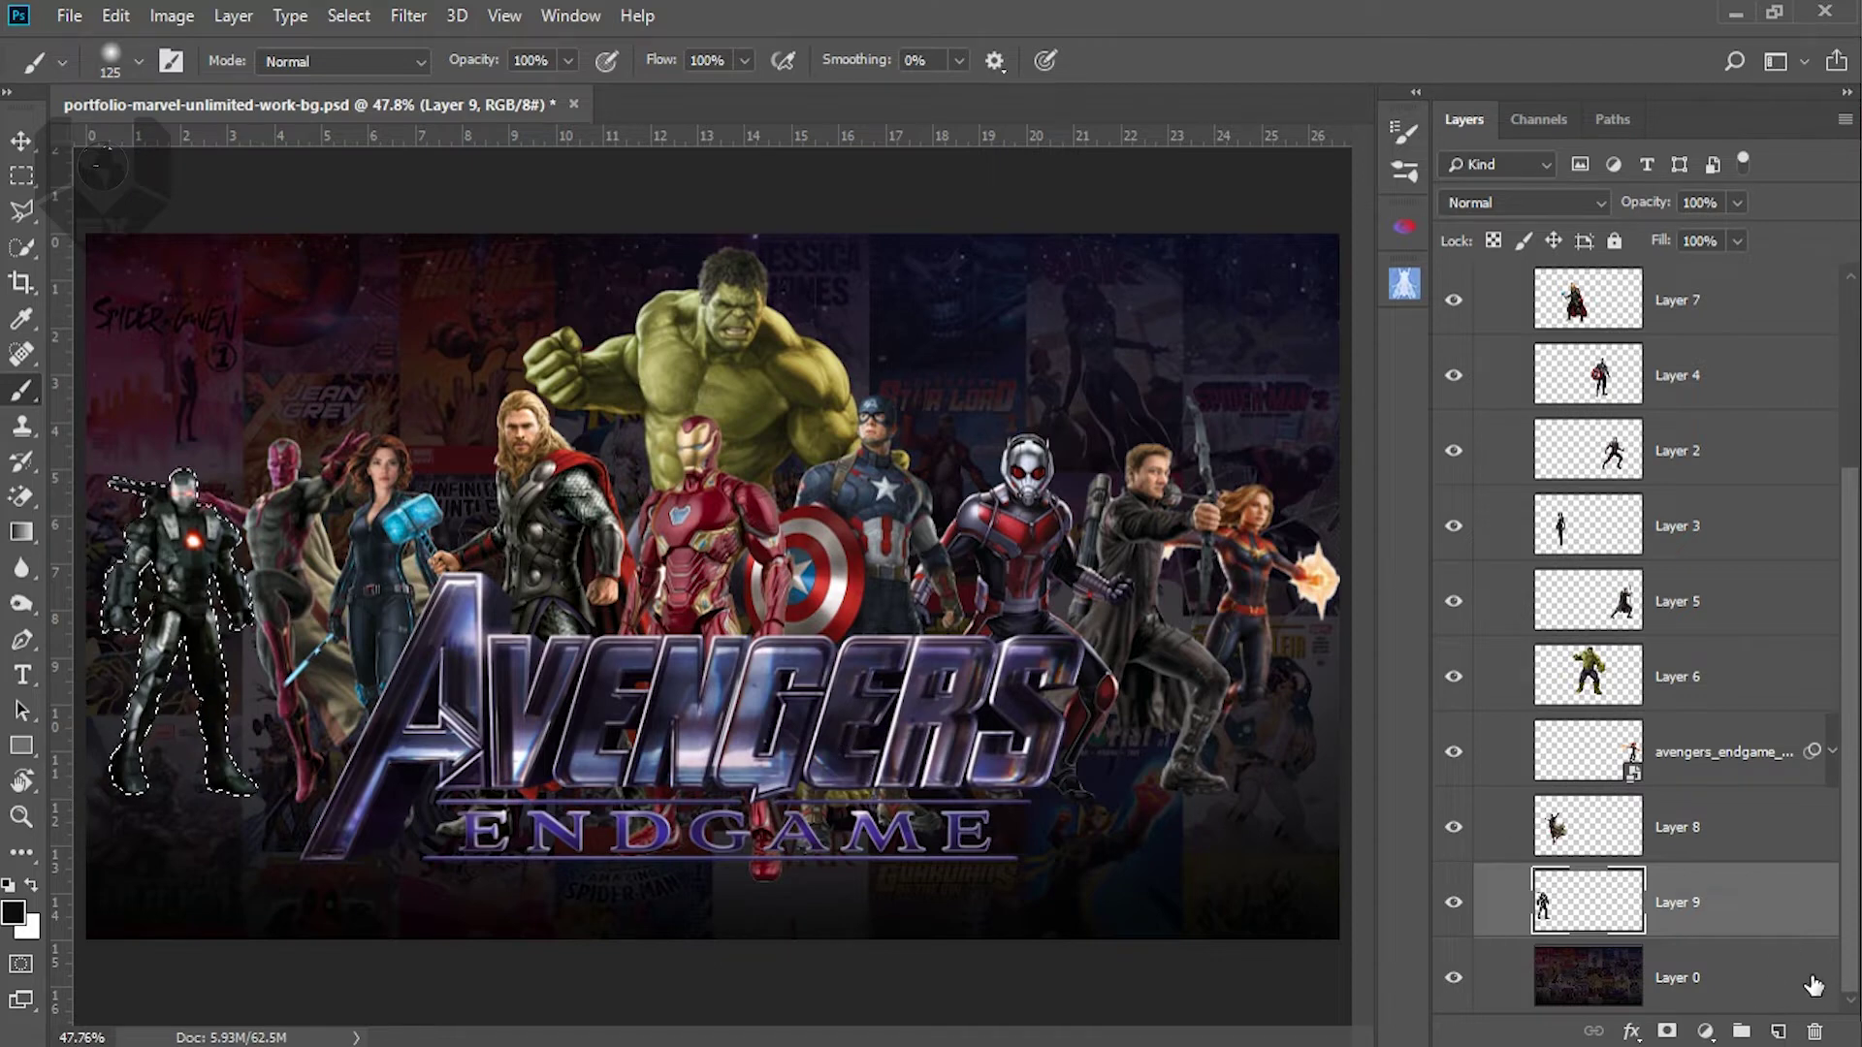
{"action": "scroll", "coordinate": [1848, 960], "scroll_direction": "up", "scroll_amount": 3}
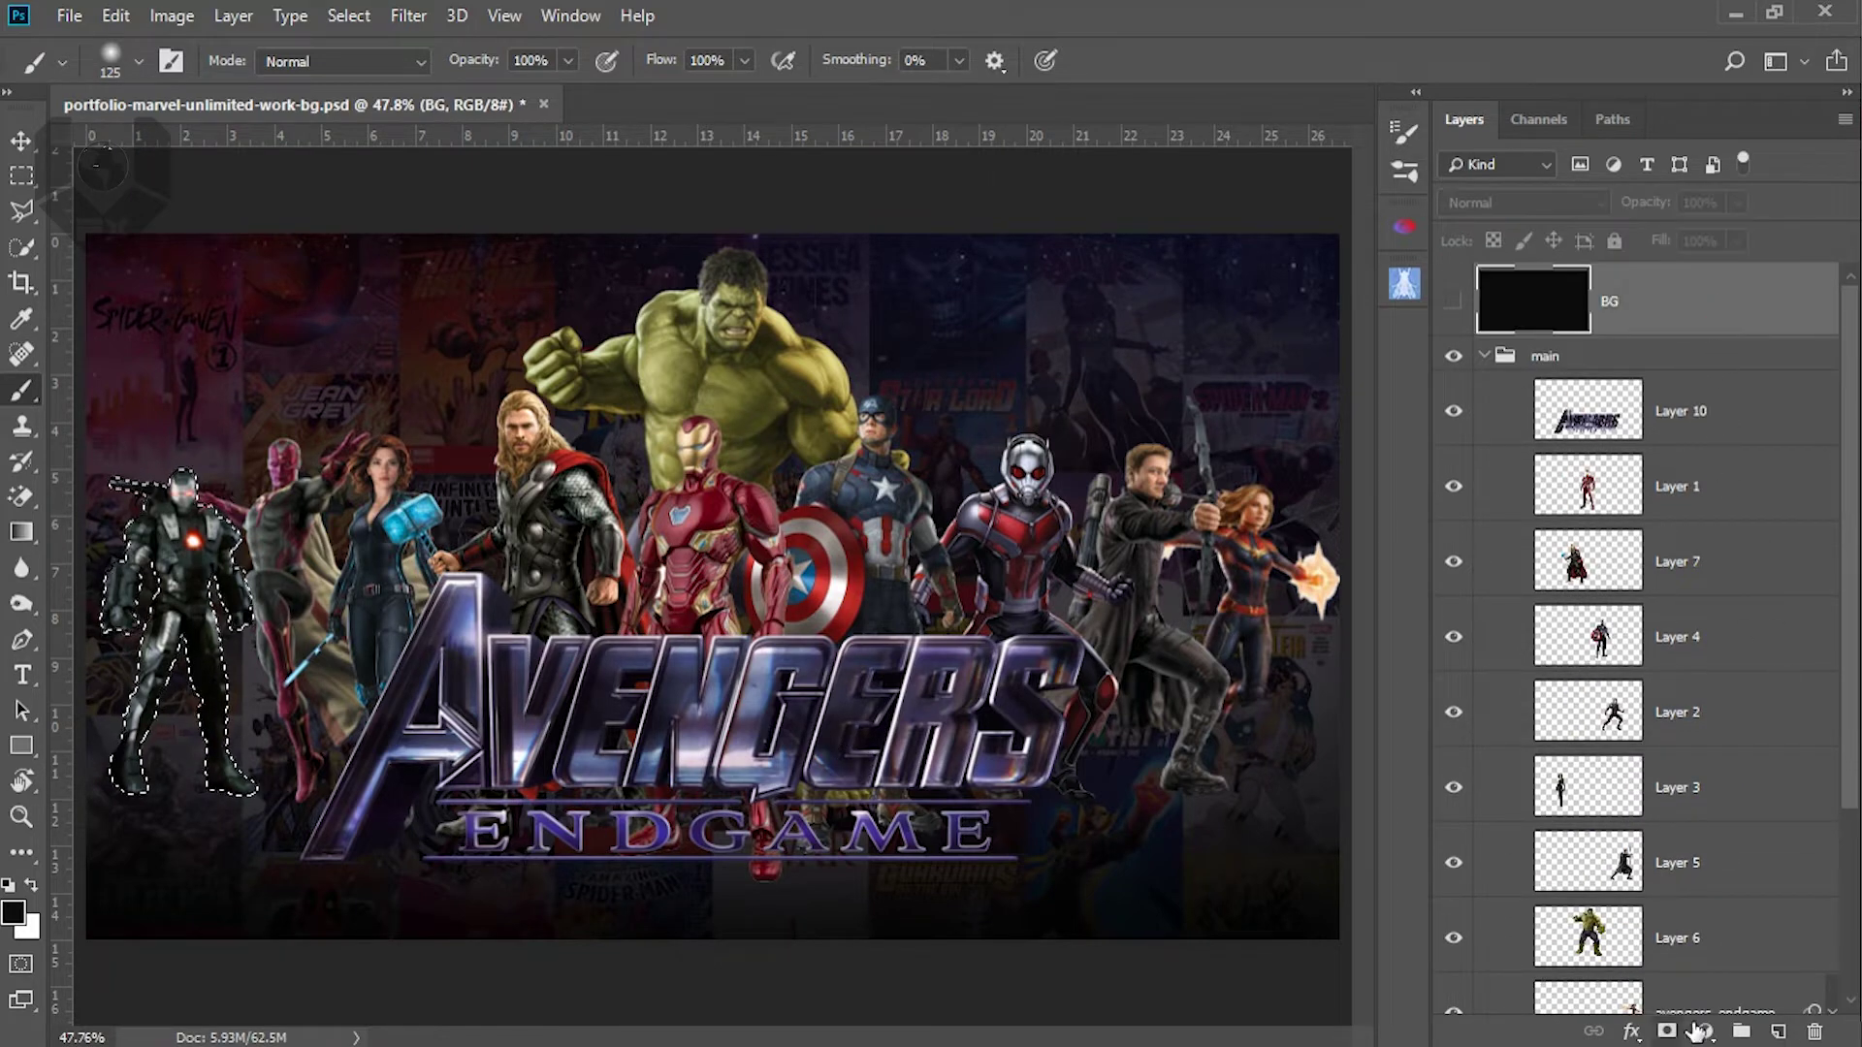
Add a new layer above BG and set the foreground to dark gray #1d1d1d
{"action": "left_click", "coordinate": [1779, 1031]}
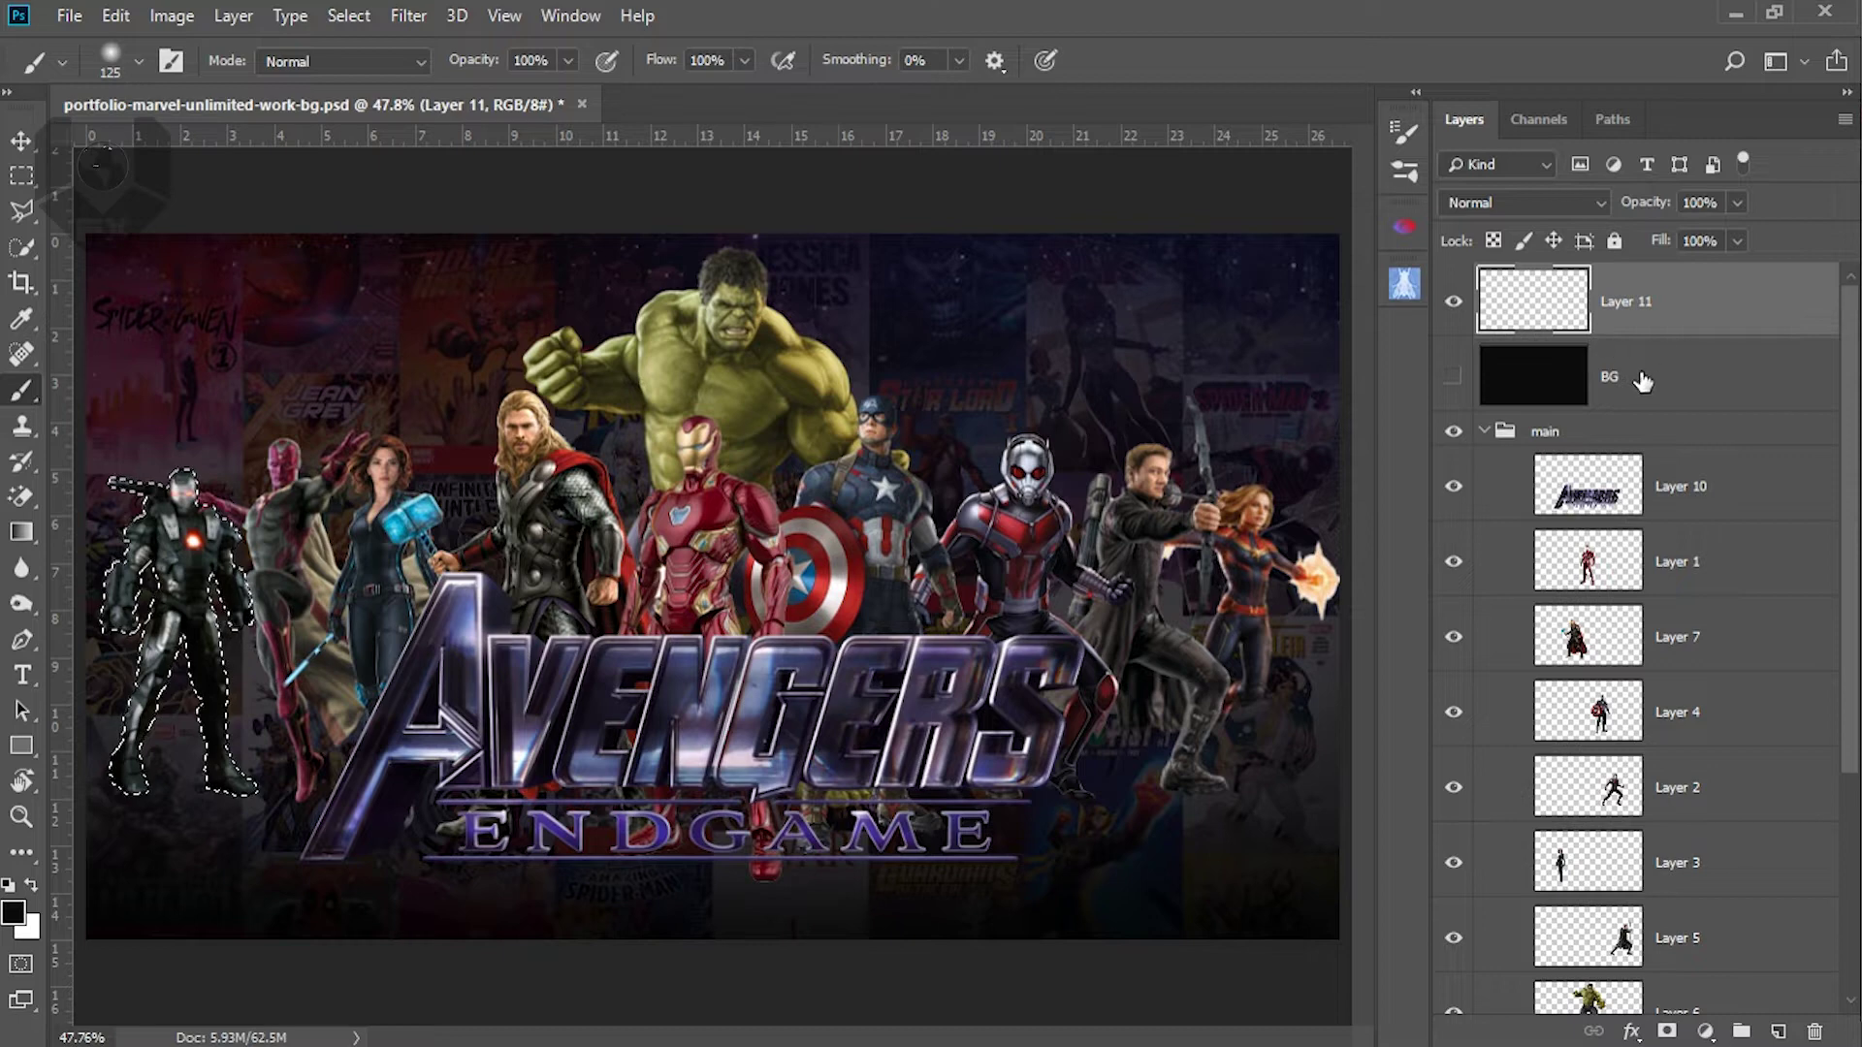
{"action": "left_click", "coordinate": [13, 912]}
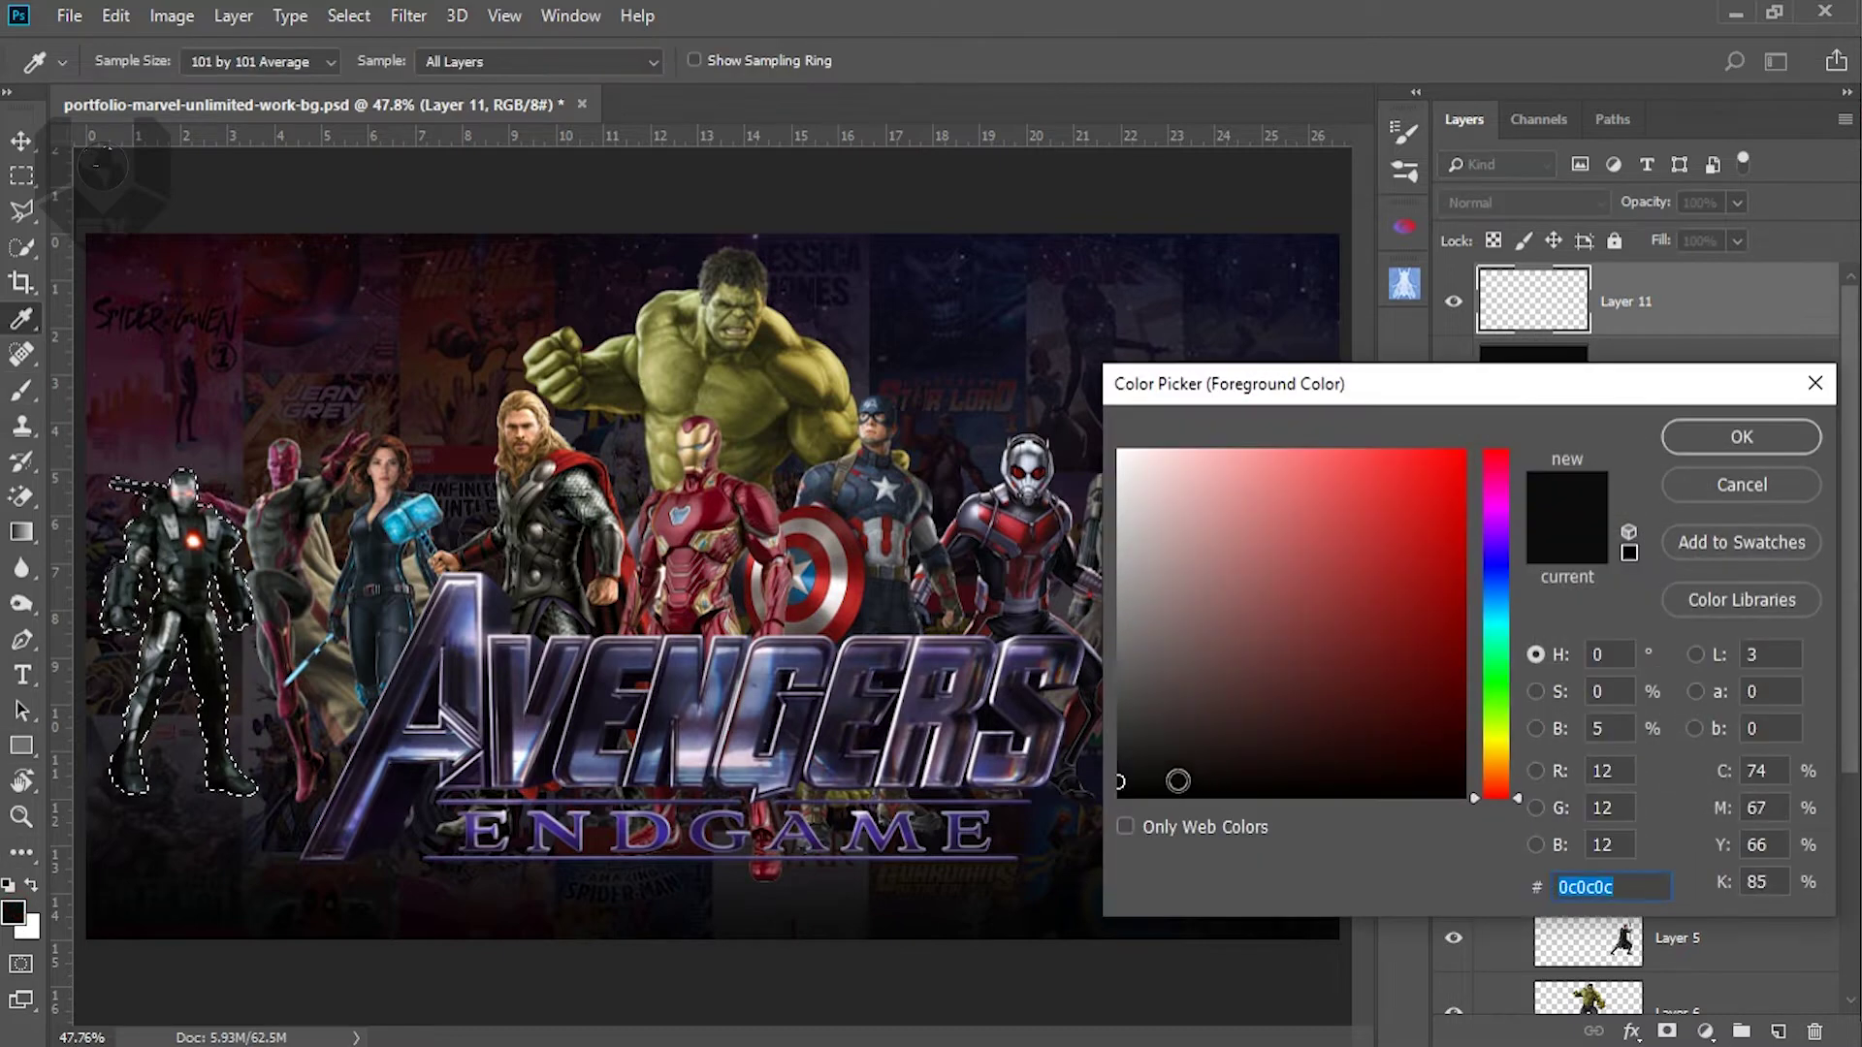
{"action": "left_click_drag", "start_coordinate": [1119, 762], "coordinate": [1119, 759]}
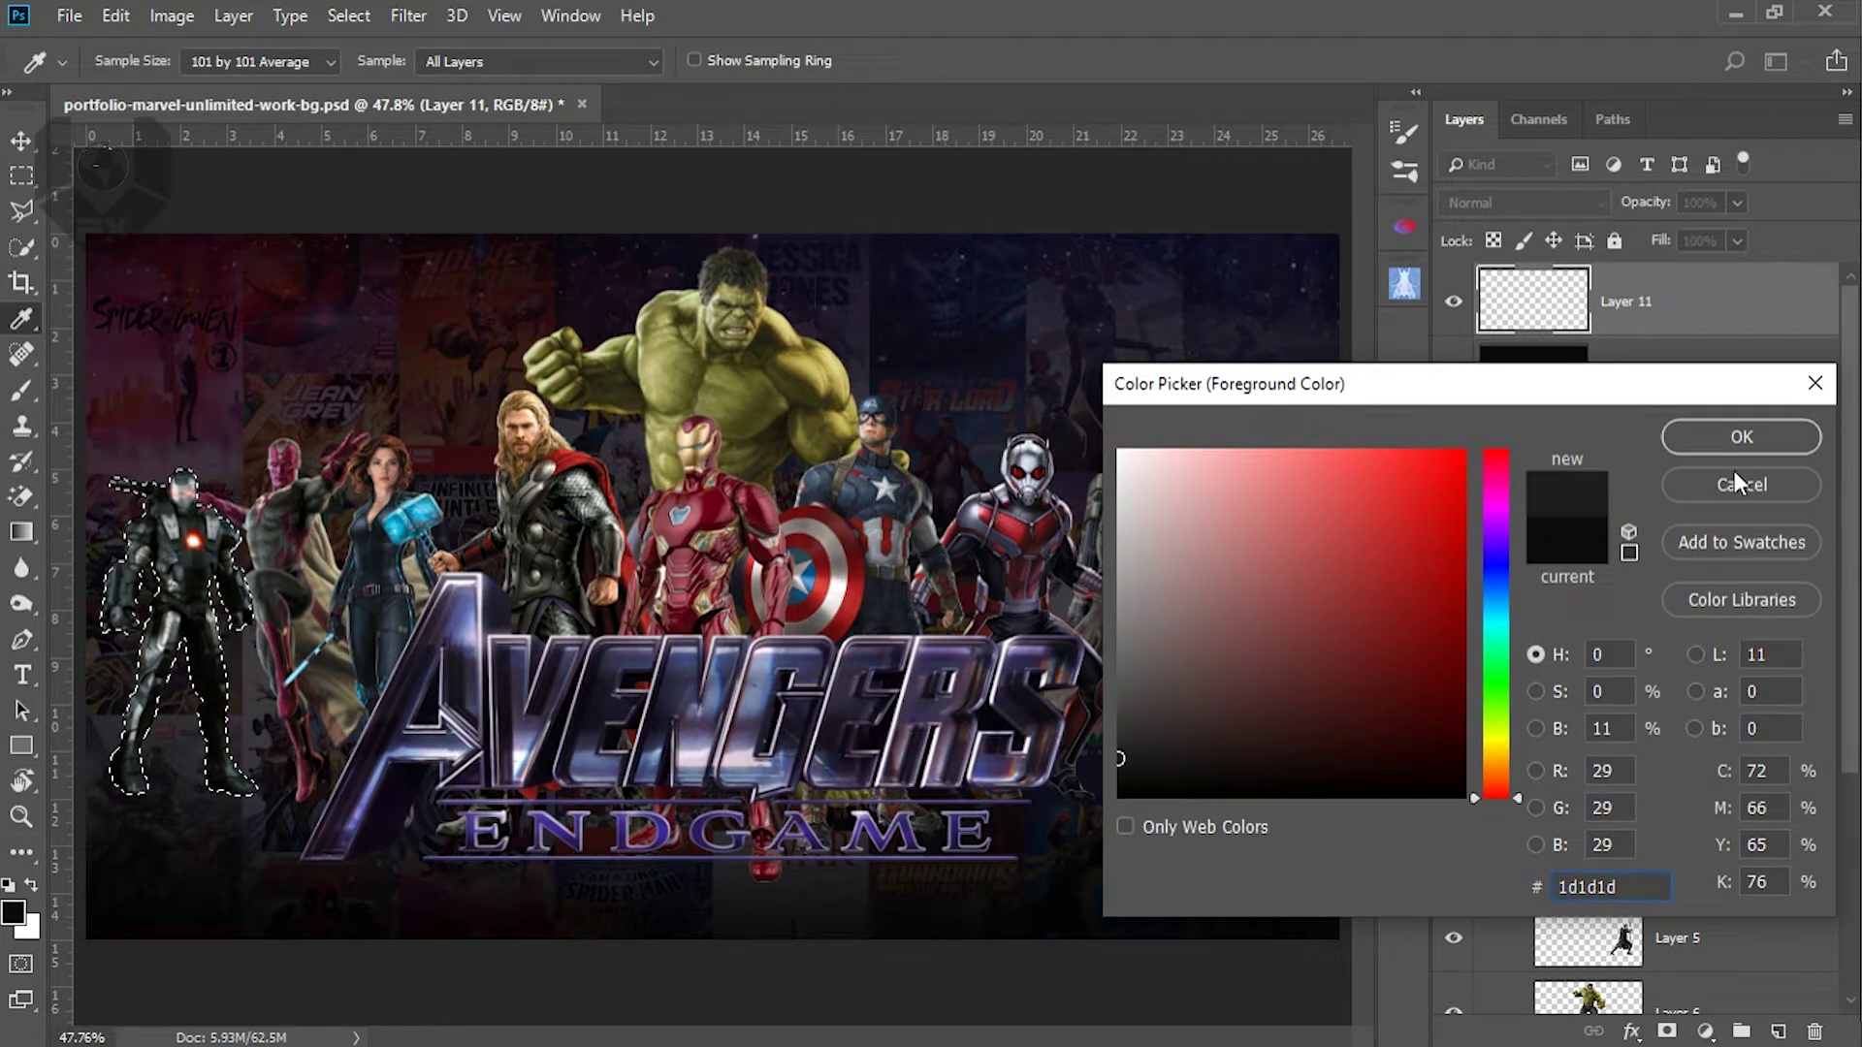
{"action": "left_click", "coordinate": [1738, 441]}
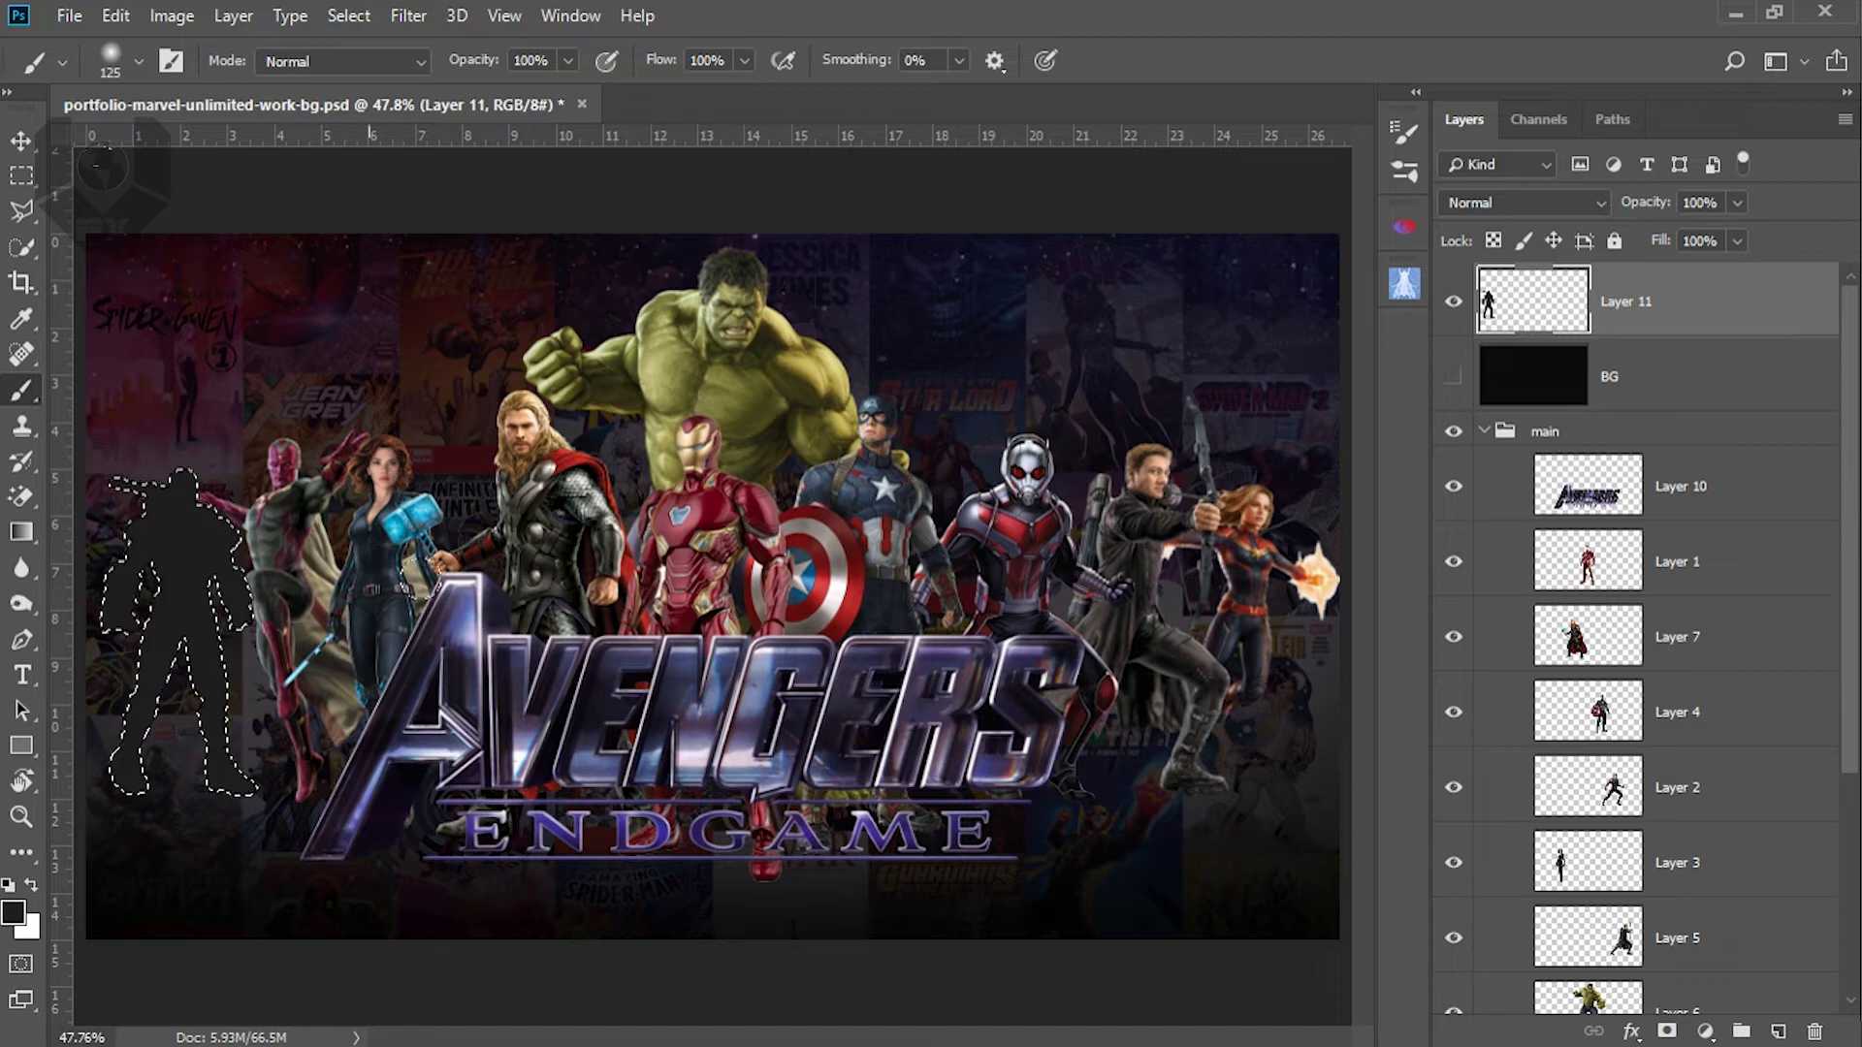
Fill Captain Marvel's outline on Layer 11 as a silhouette
{"action": "scroll", "coordinate": [1853, 500], "scroll_direction": "down", "scroll_amount": 3}
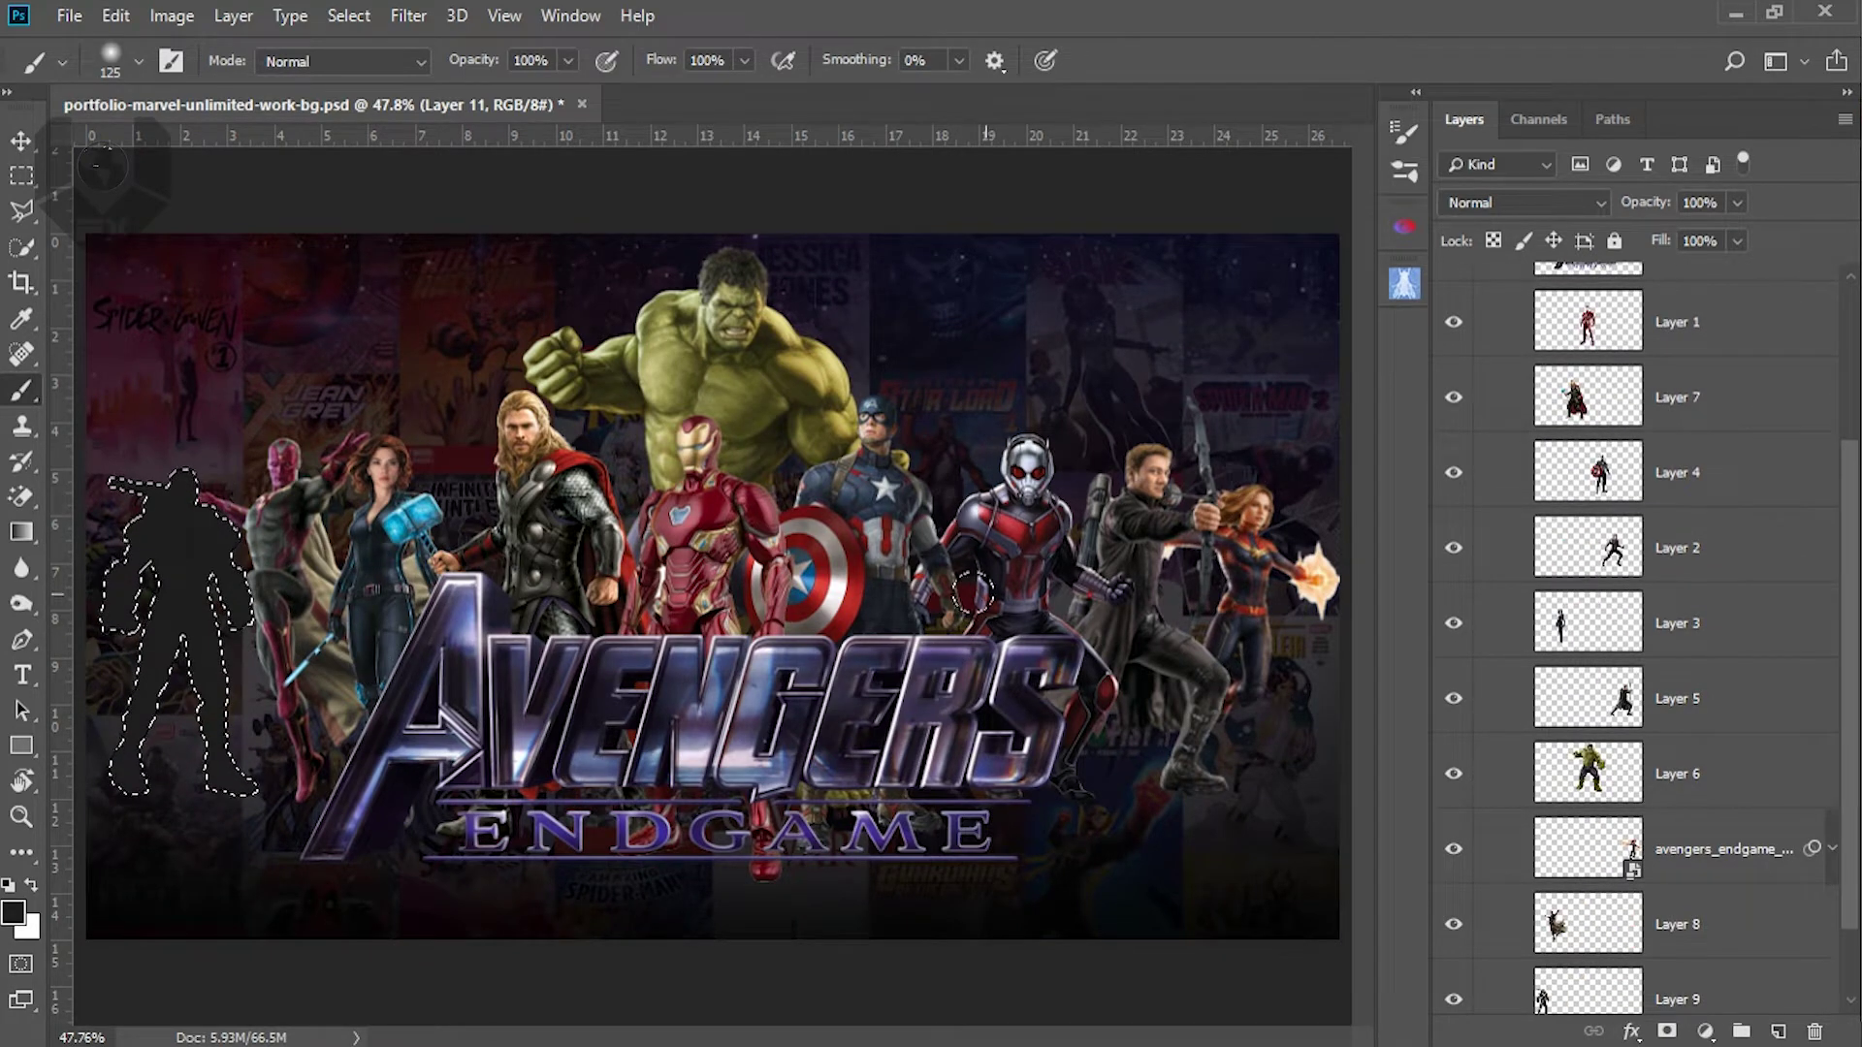
{"action": "key", "text": "ctrl+d"}
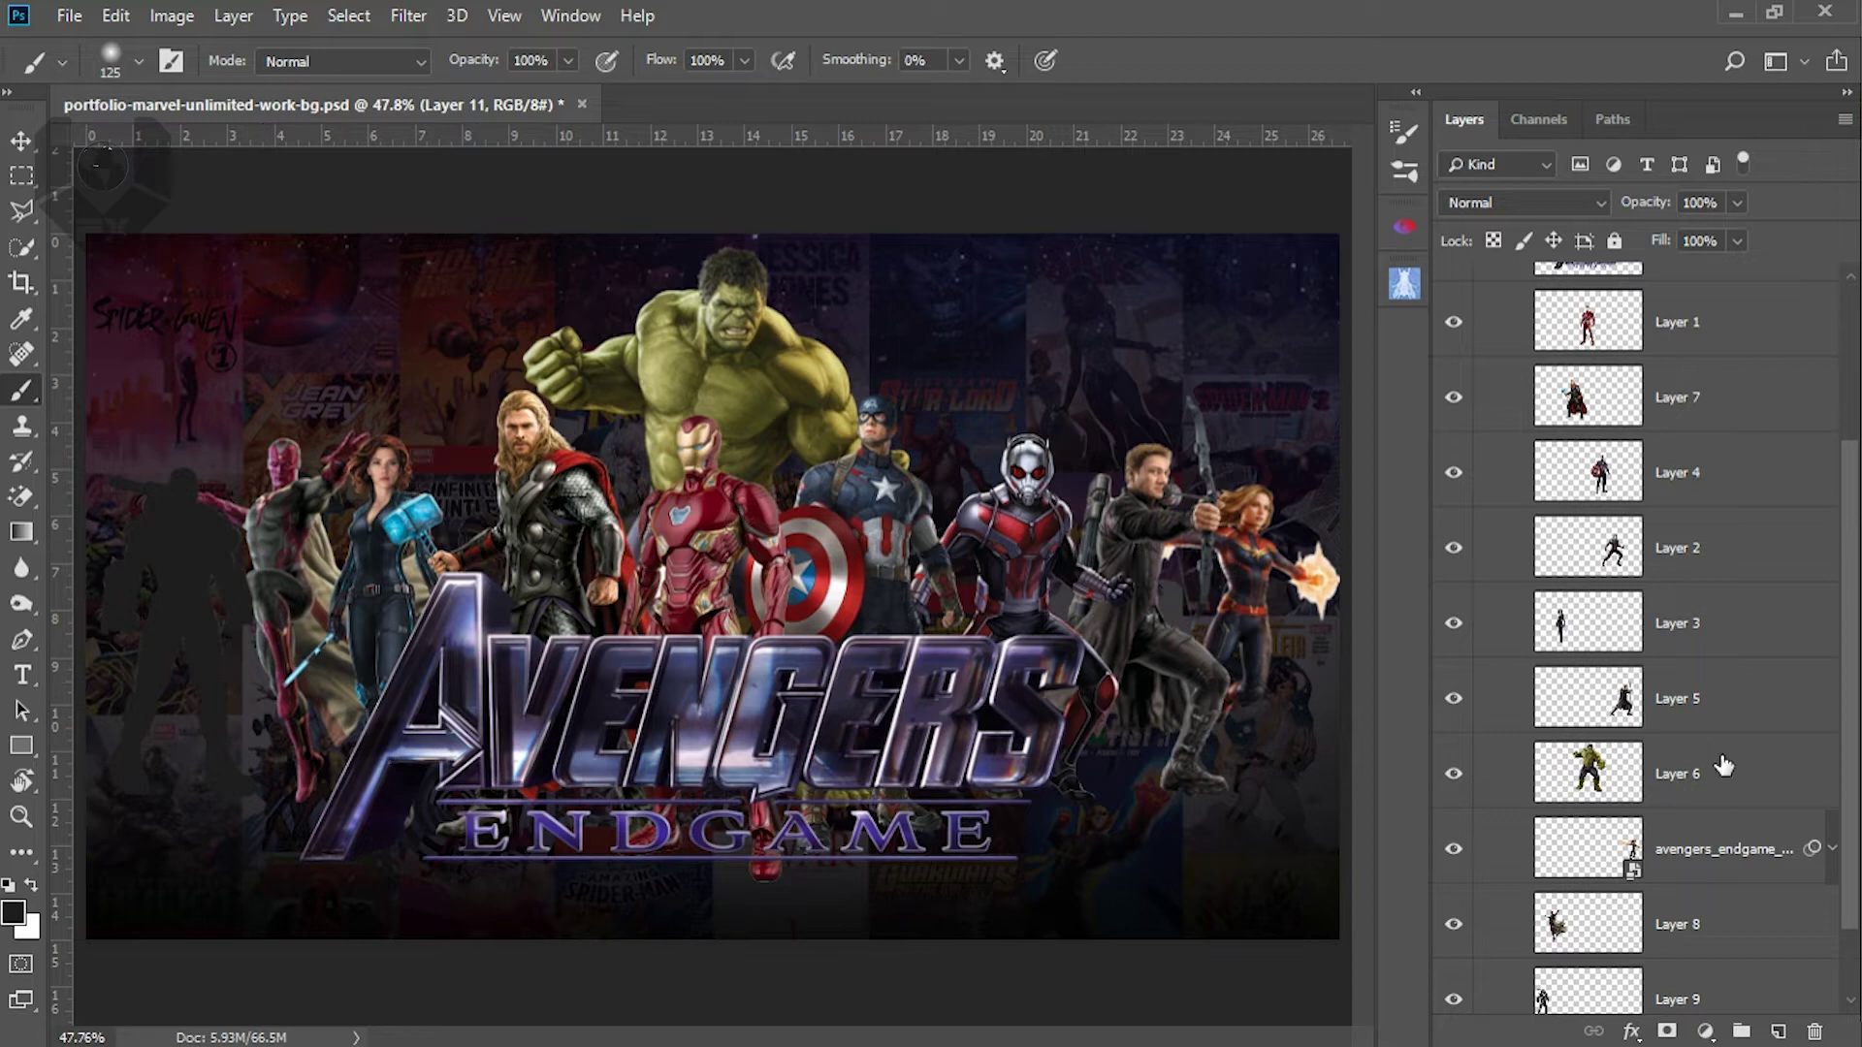
{"action": "scroll", "coordinate": [1852, 713], "scroll_direction": "down", "scroll_amount": 2}
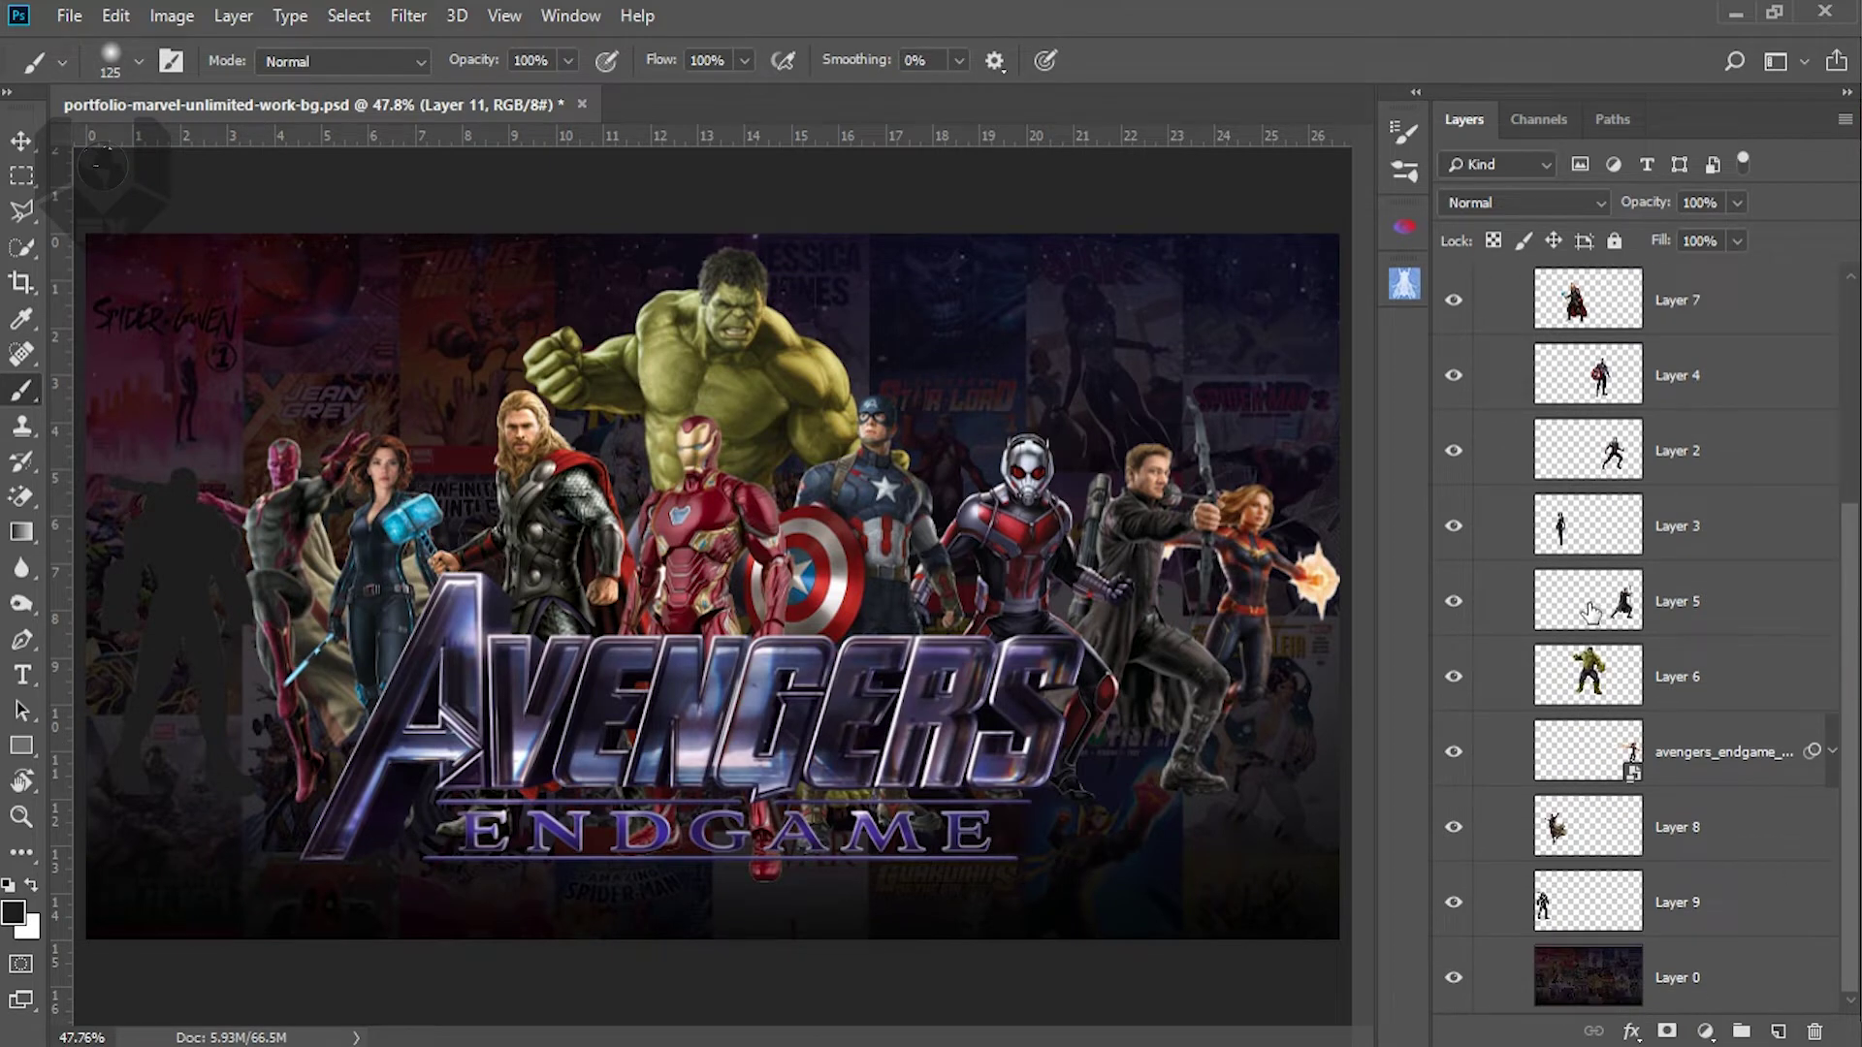
{"action": "left_click_drag", "start_coordinate": [1616, 758], "coordinate": [1601, 759]}
{"action": "left_click", "coordinate": [1610, 759], "text": "ctrl"}
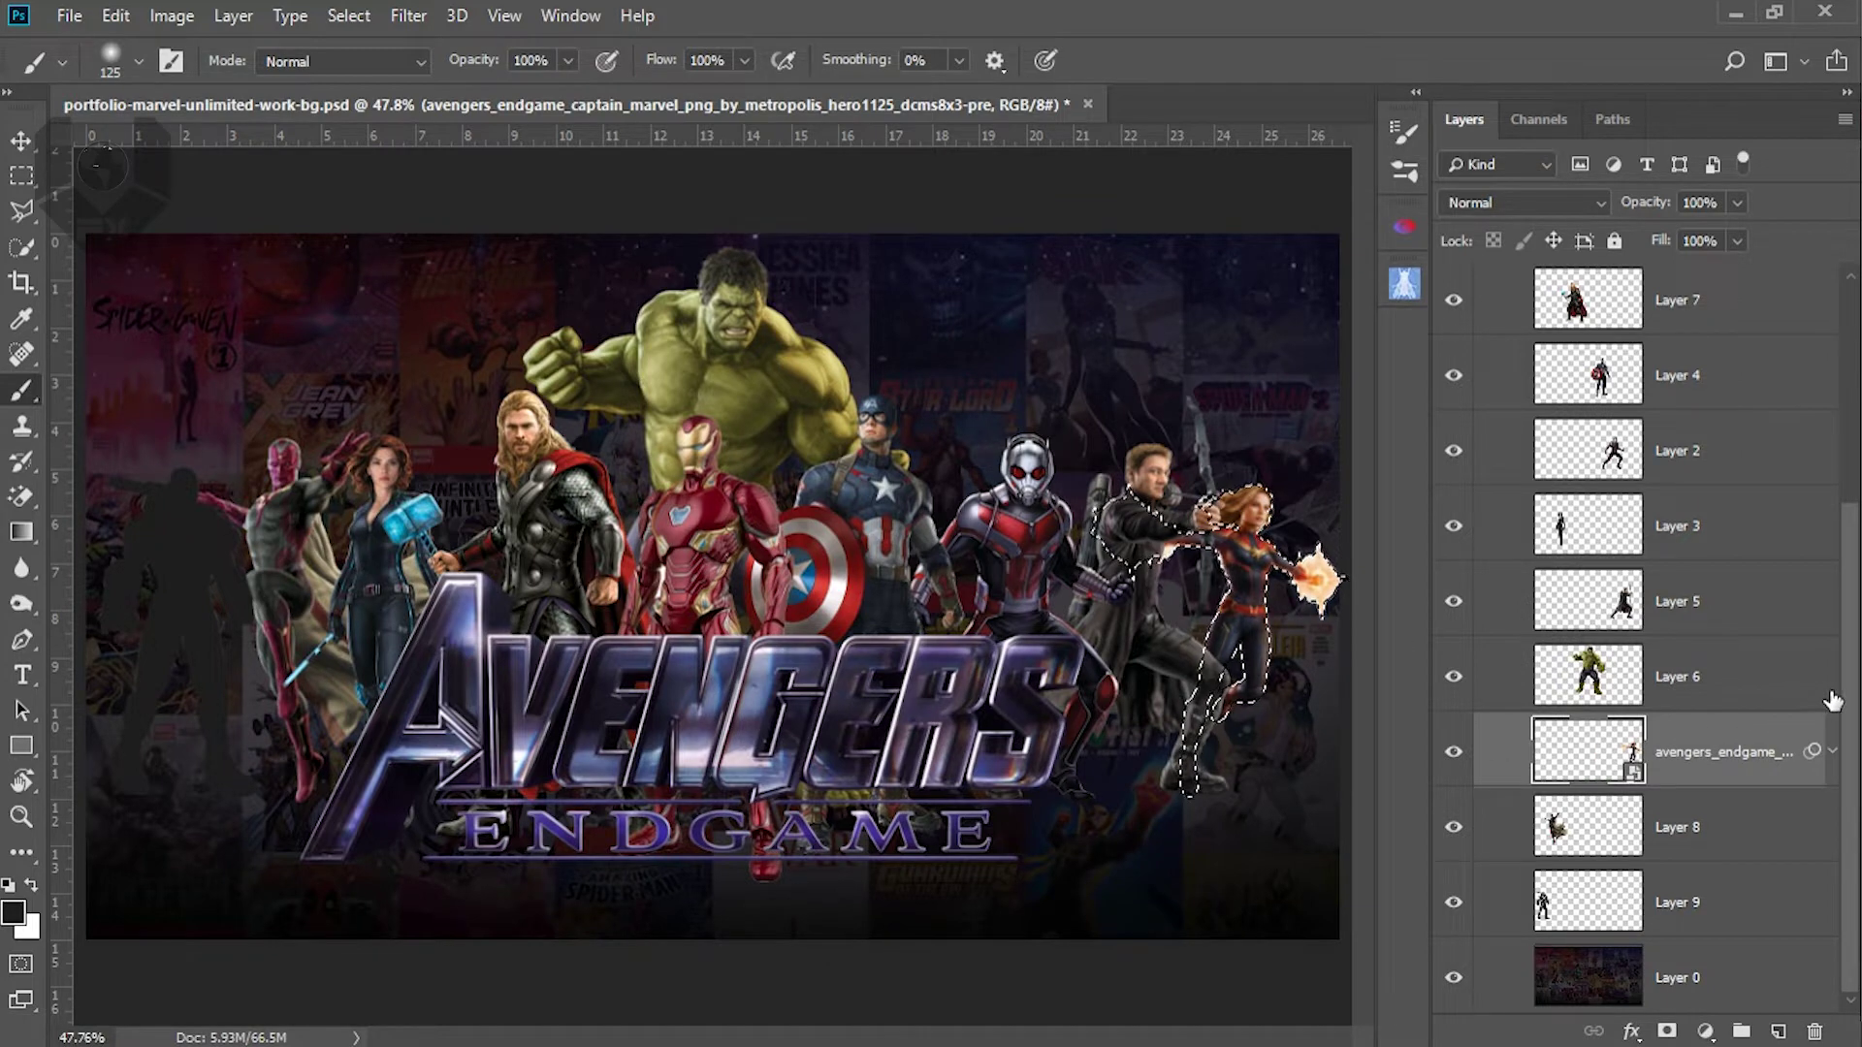
{"action": "scroll", "coordinate": [1832, 701], "scroll_direction": "up", "scroll_amount": 5}
{"action": "left_click", "coordinate": [1676, 304]}
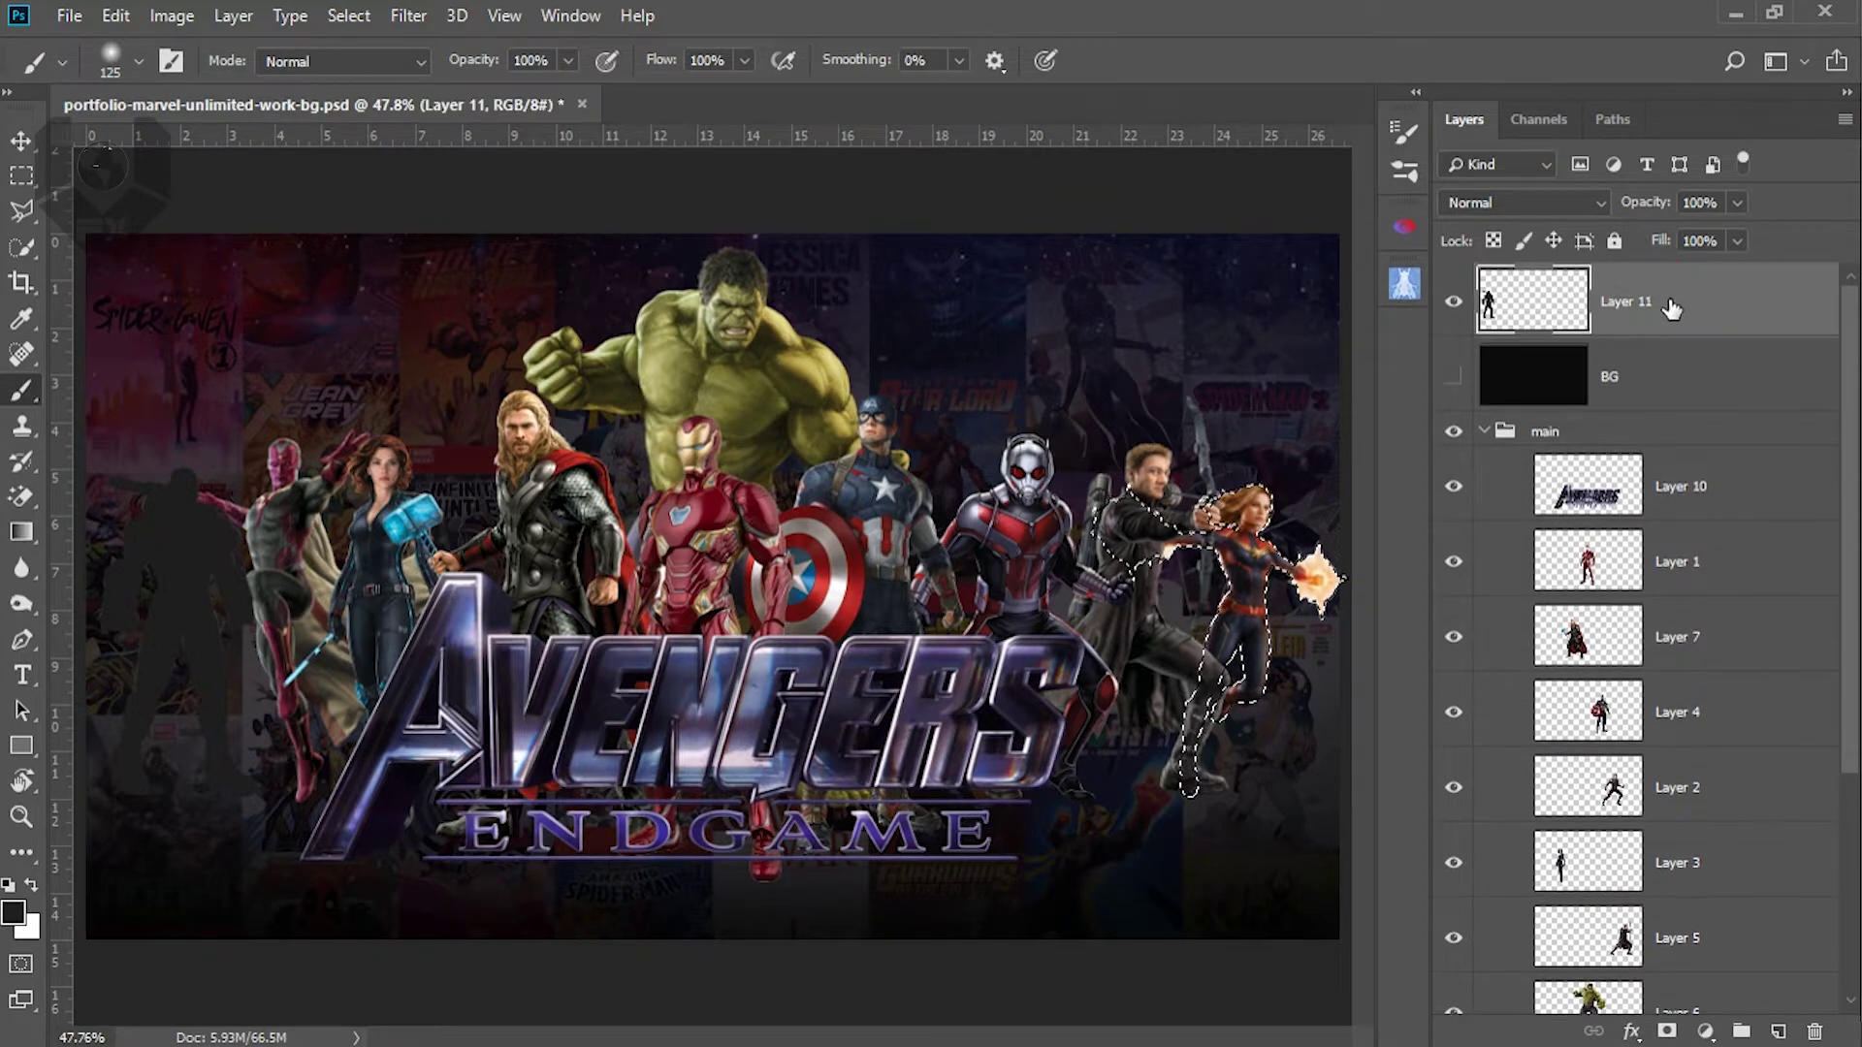
{"action": "key", "text": "alt+BackSpace"}
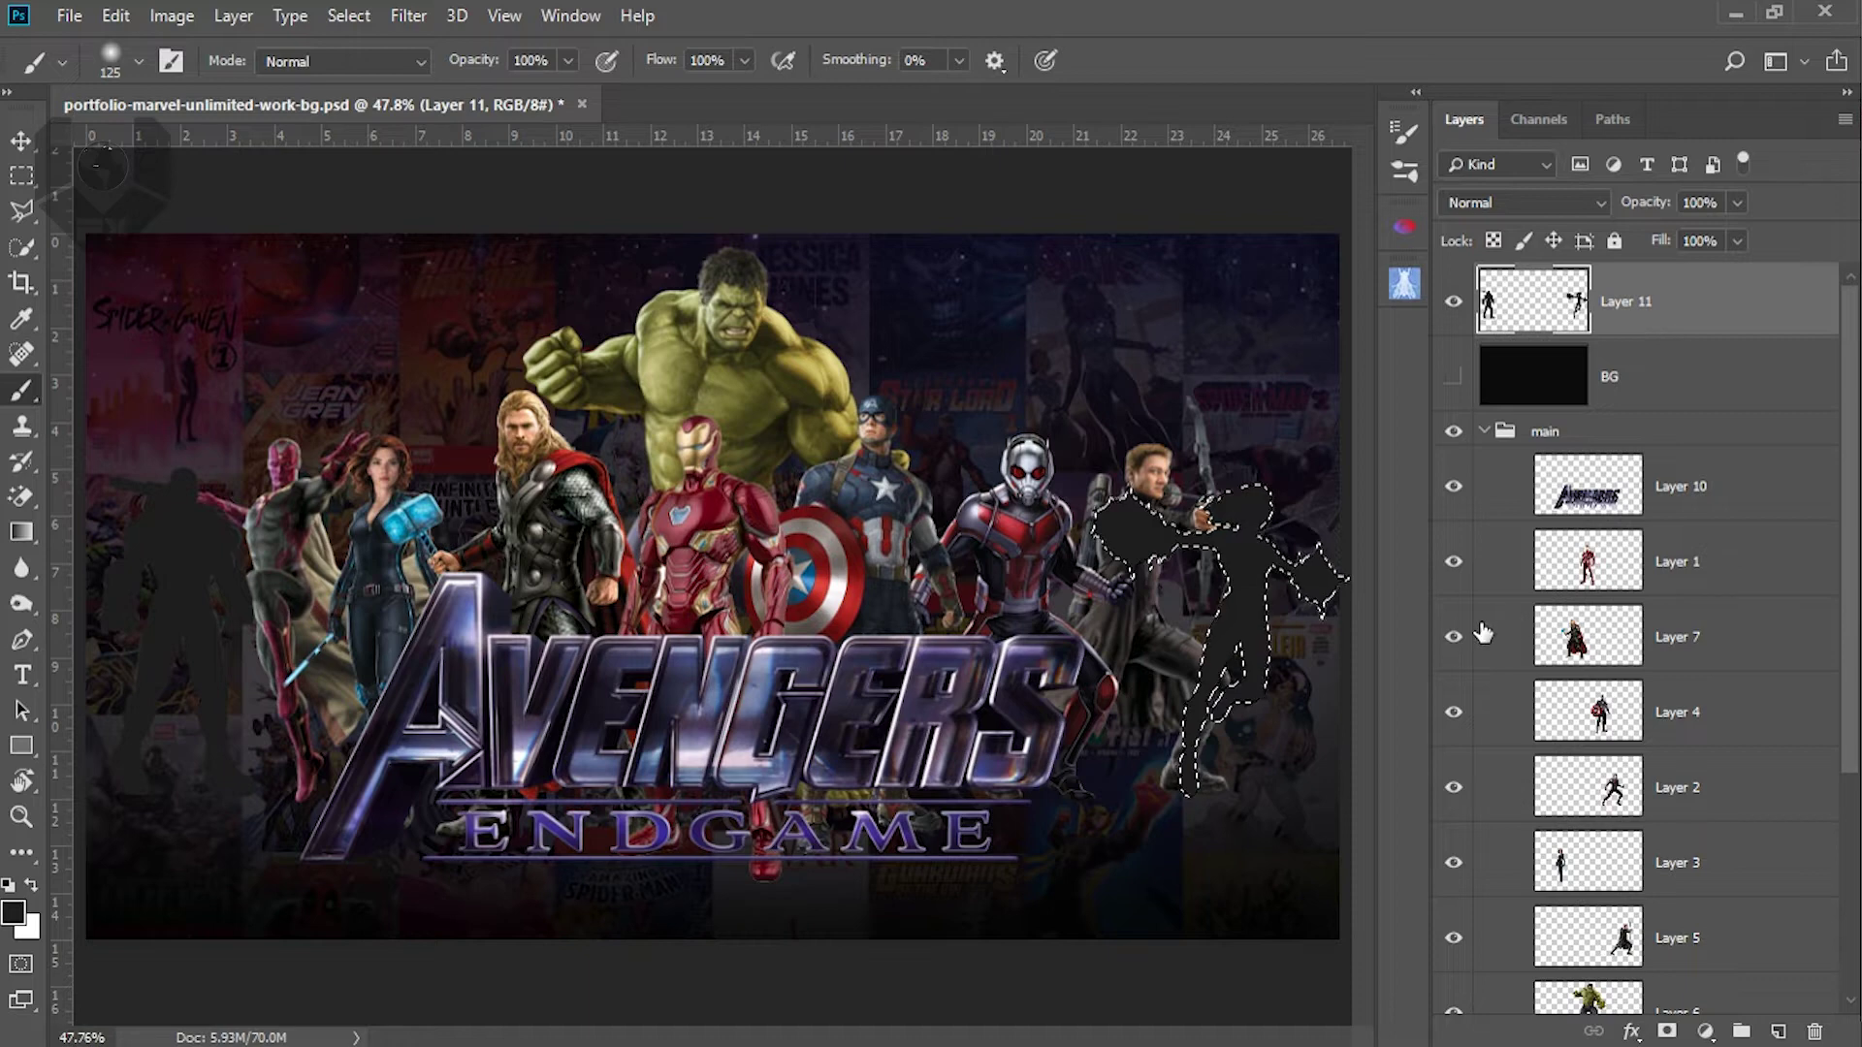
{"action": "key", "text": "ctrl+d"}
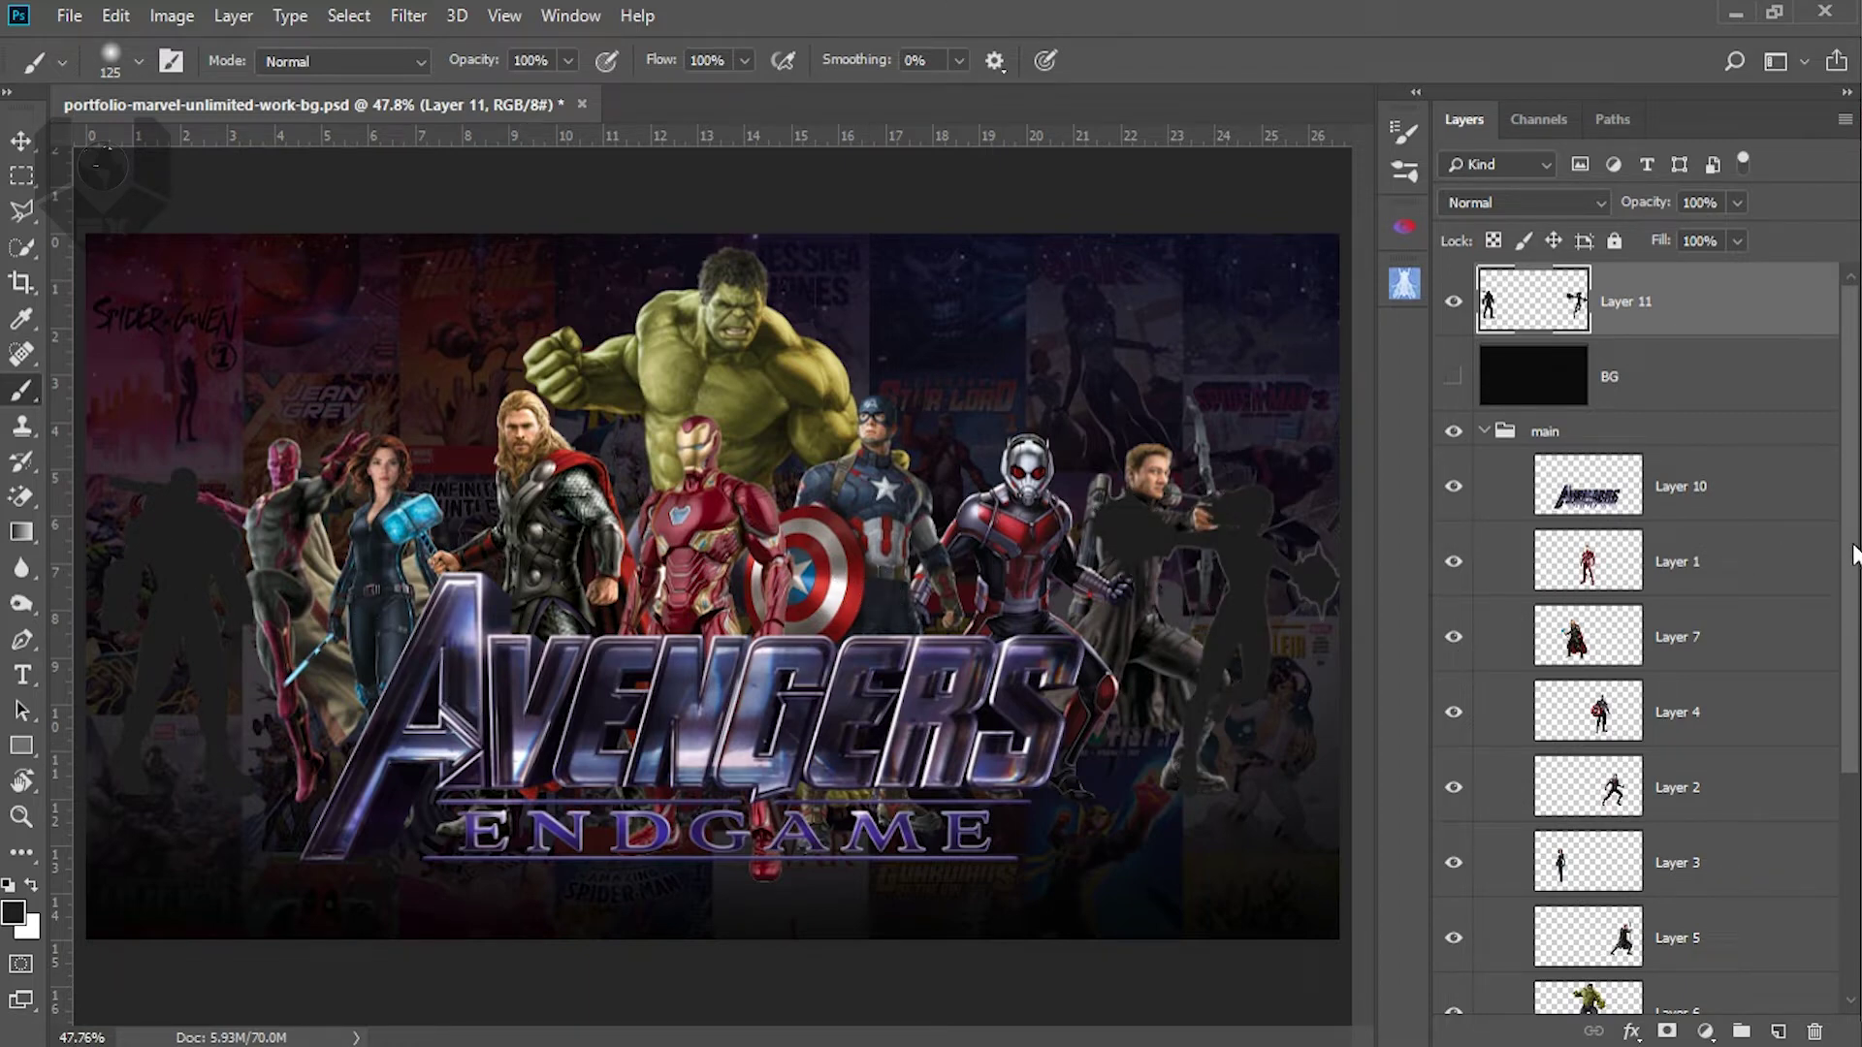
On a new layer, paint Vision and Black Widow's shape in grey 333333
{"action": "scroll", "coordinate": [1854, 553], "scroll_direction": "down", "scroll_amount": 5}
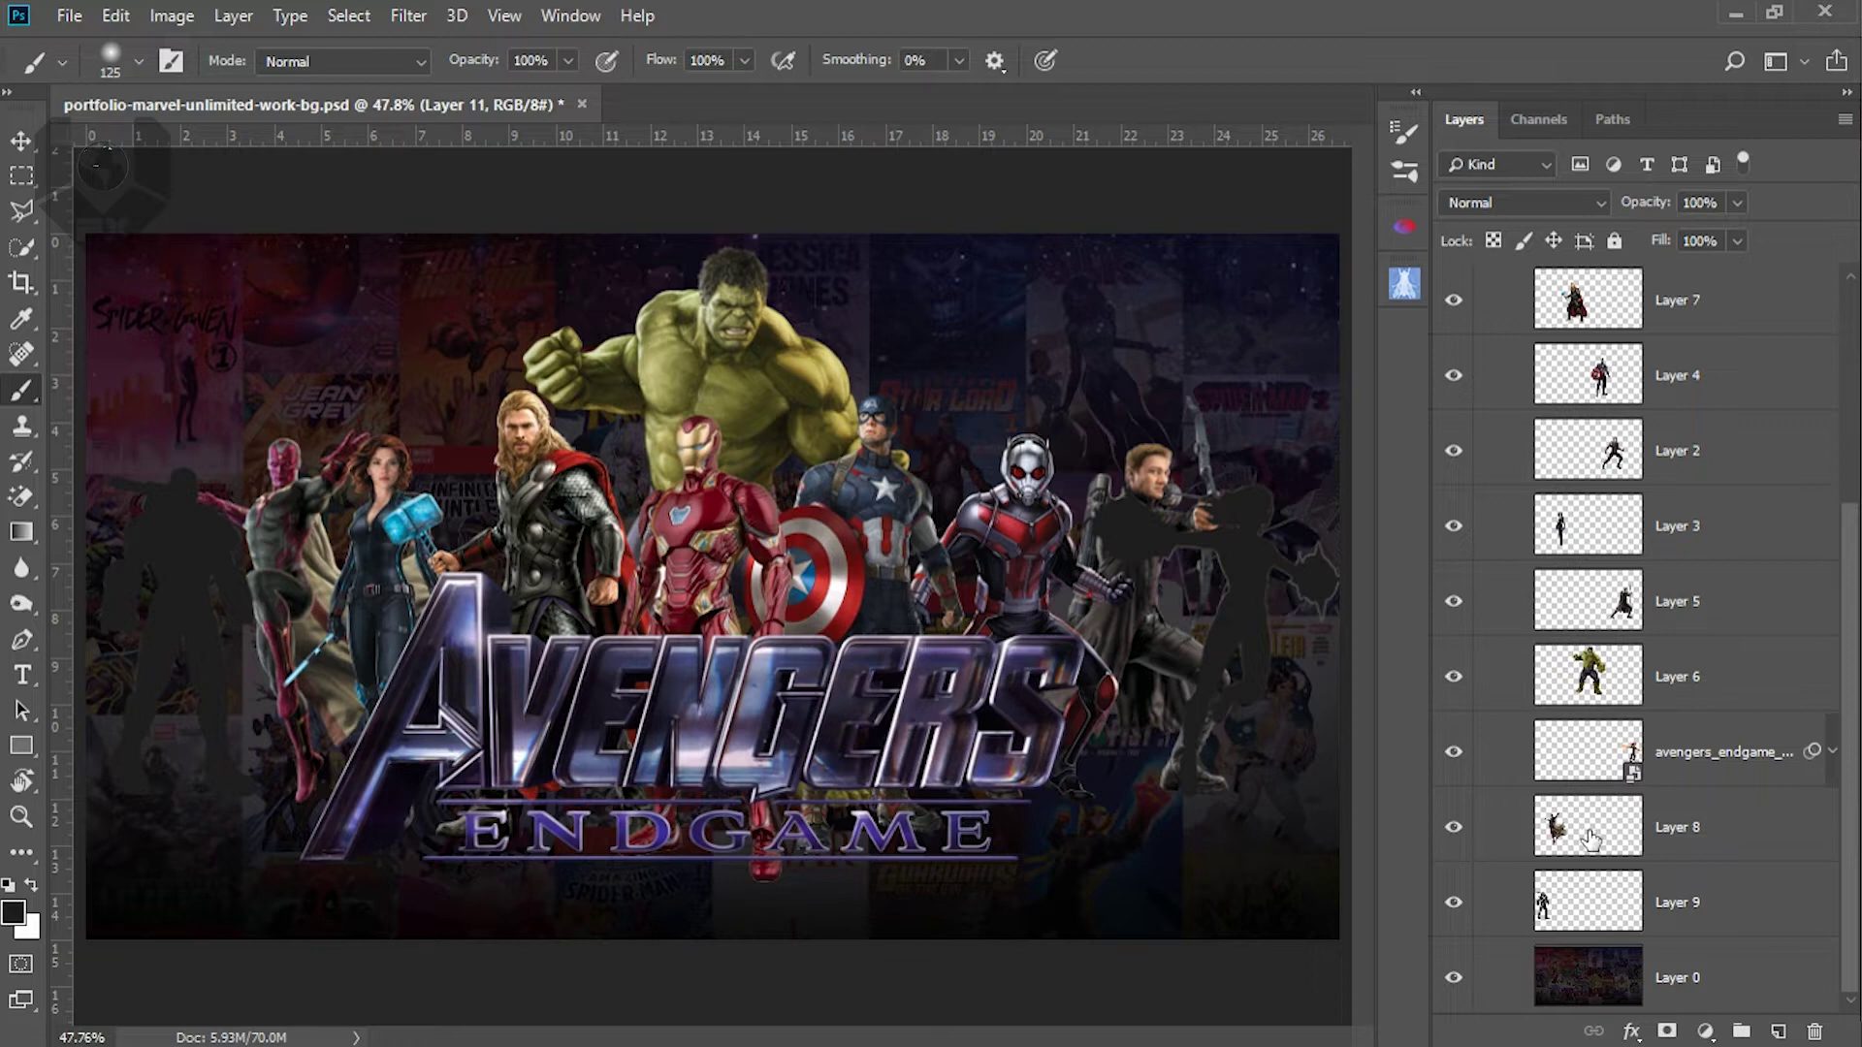
{"action": "left_click", "coordinate": [1581, 841], "text": "ctrl"}
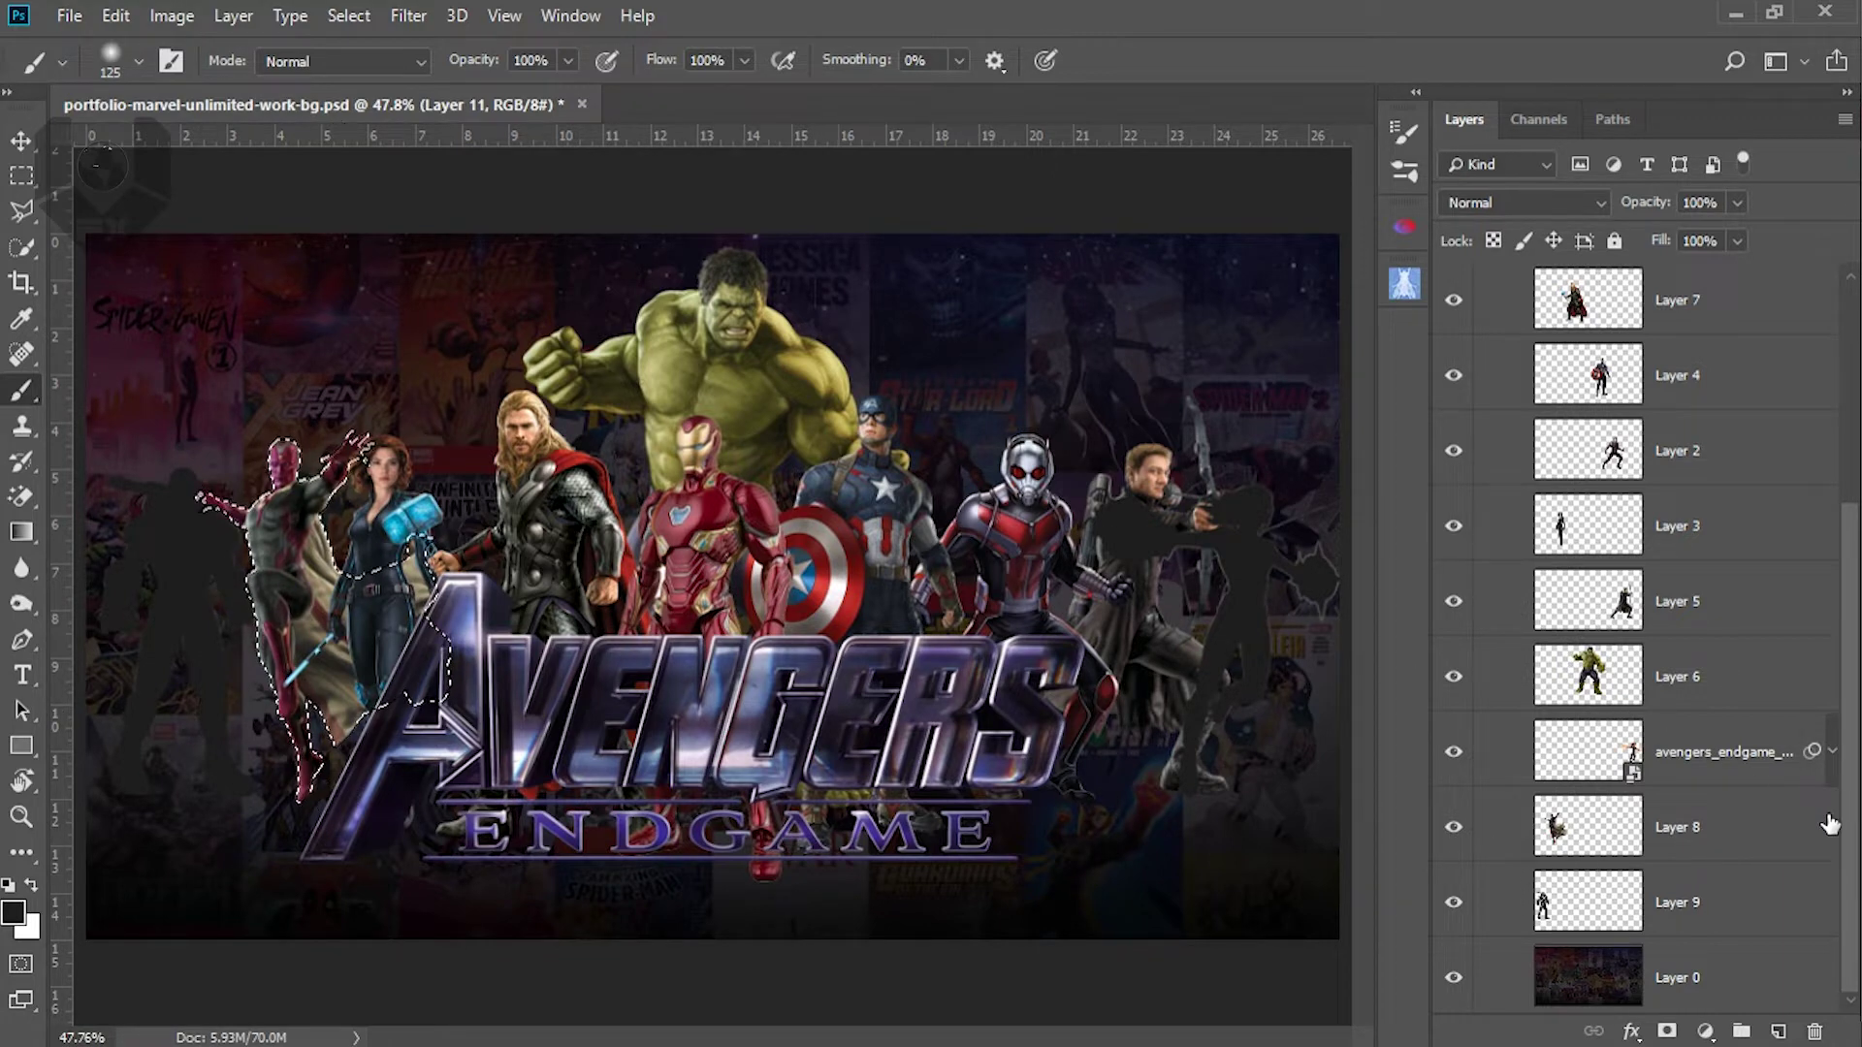
{"action": "left_click", "coordinate": [1782, 1029]}
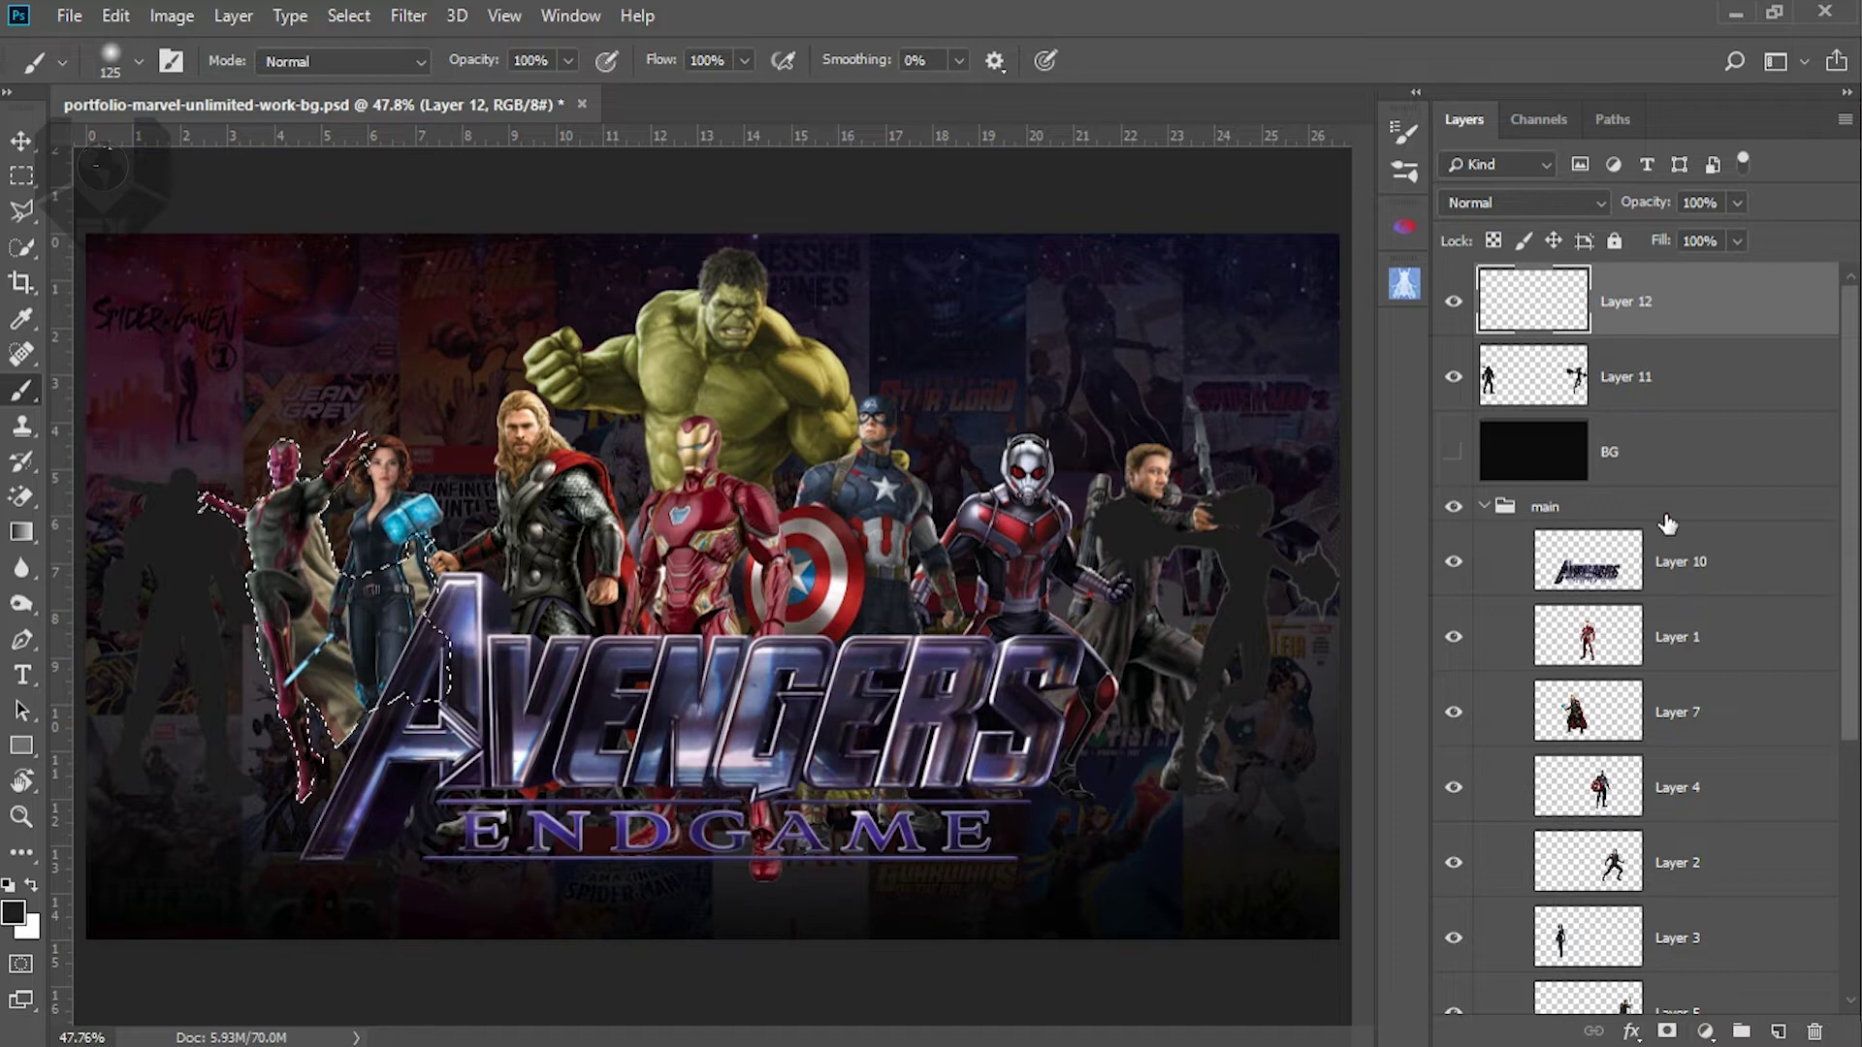
{"action": "left_click", "coordinate": [14, 914]}
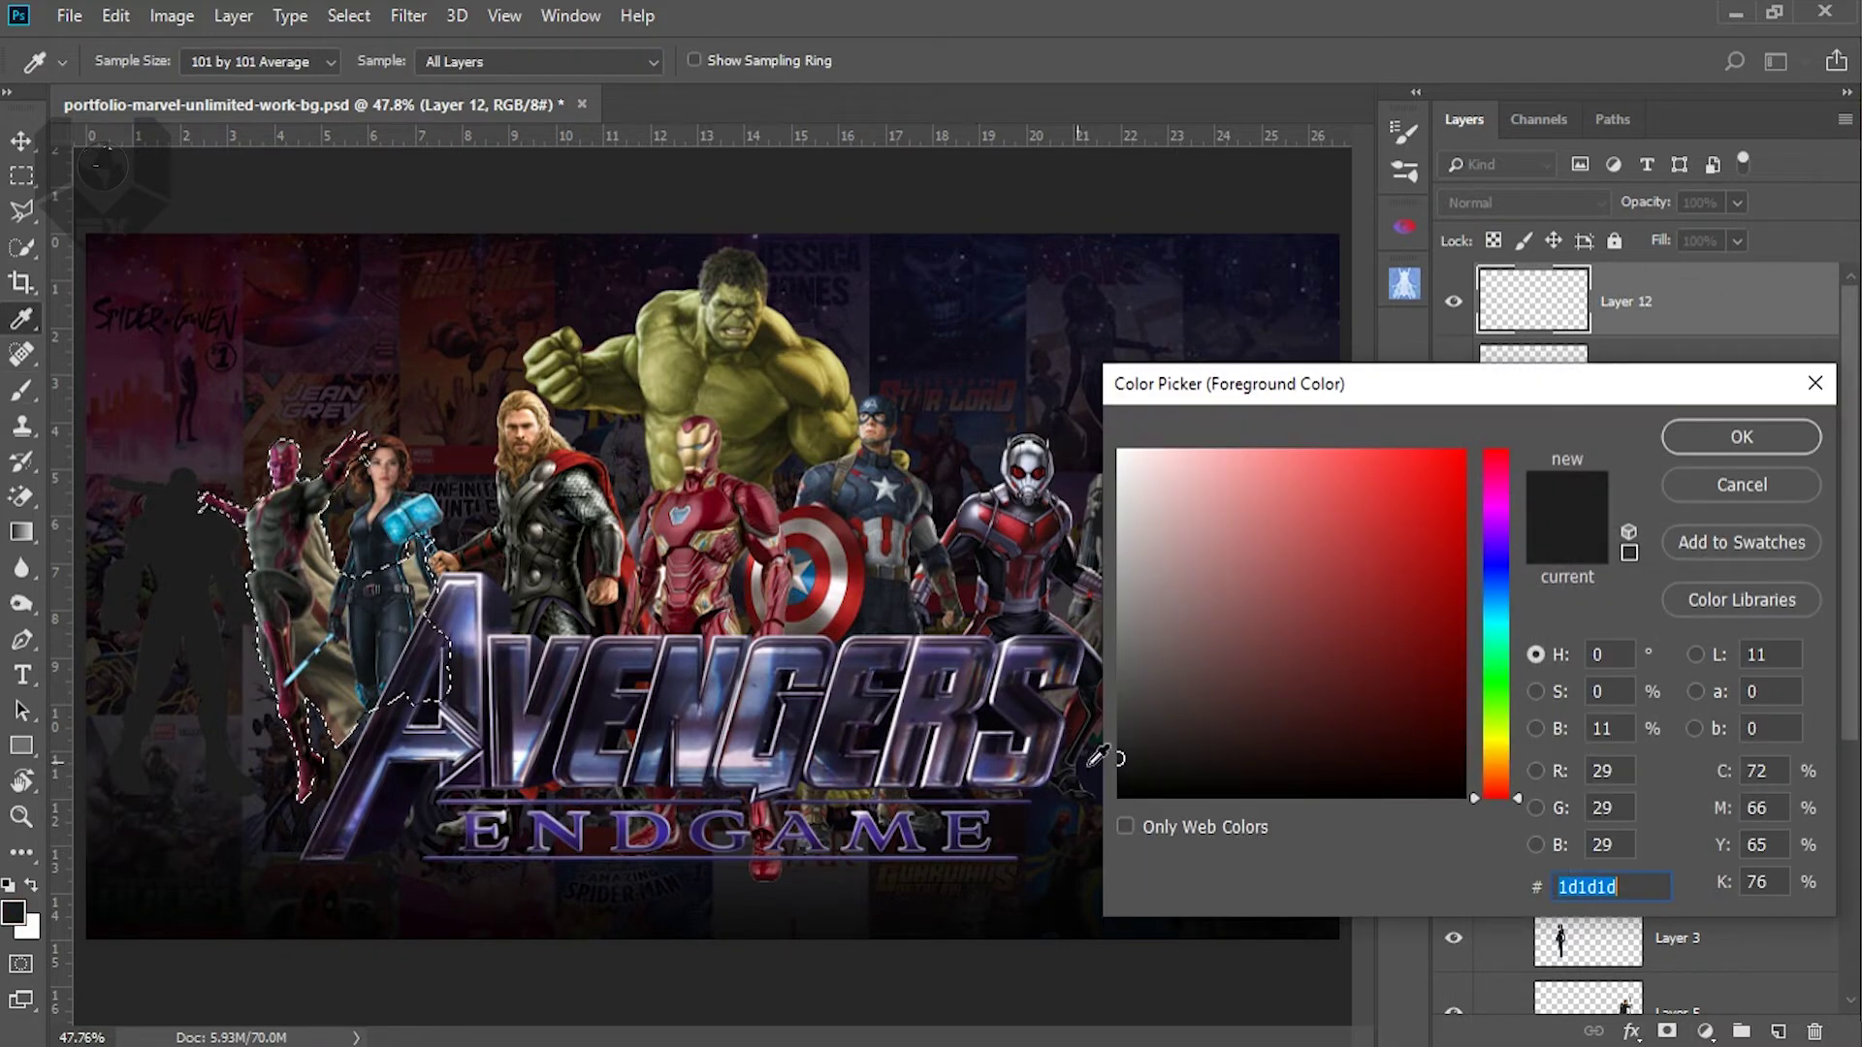
{"action": "left_click", "coordinate": [1119, 729]}
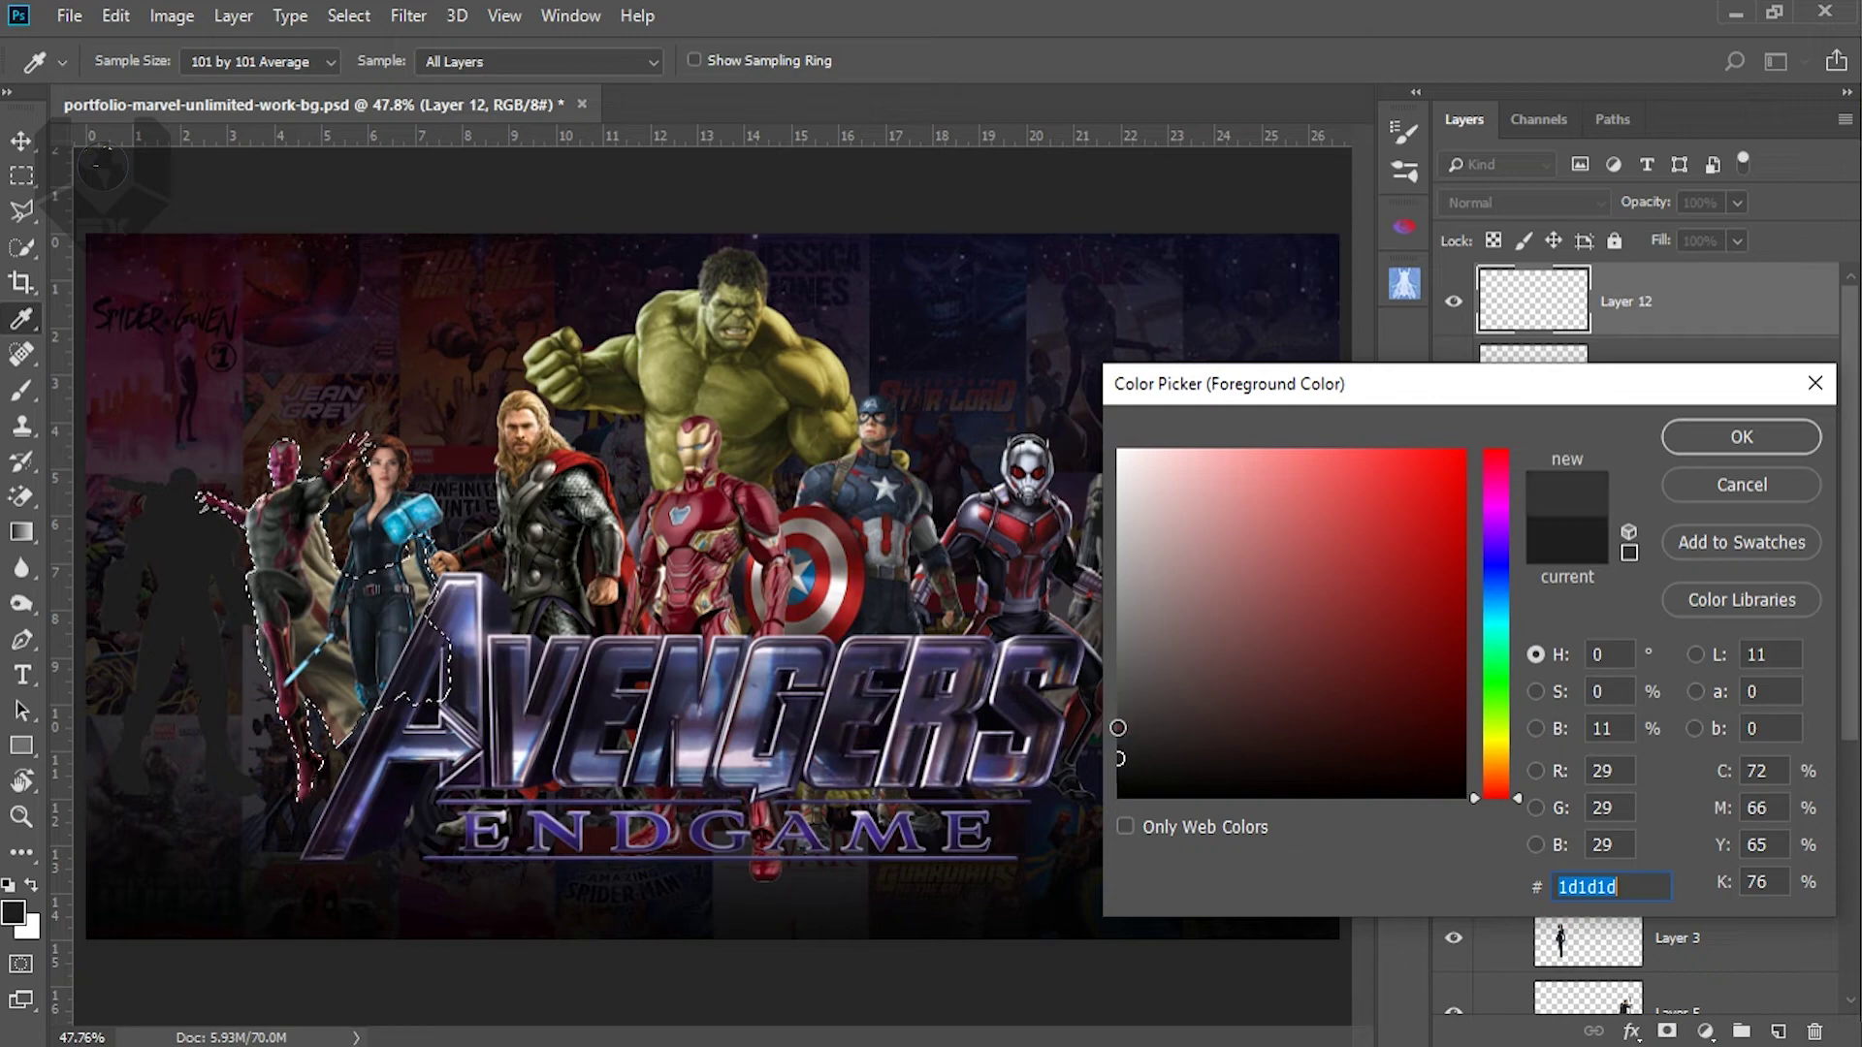
{"action": "left_click", "coordinate": [1742, 438]}
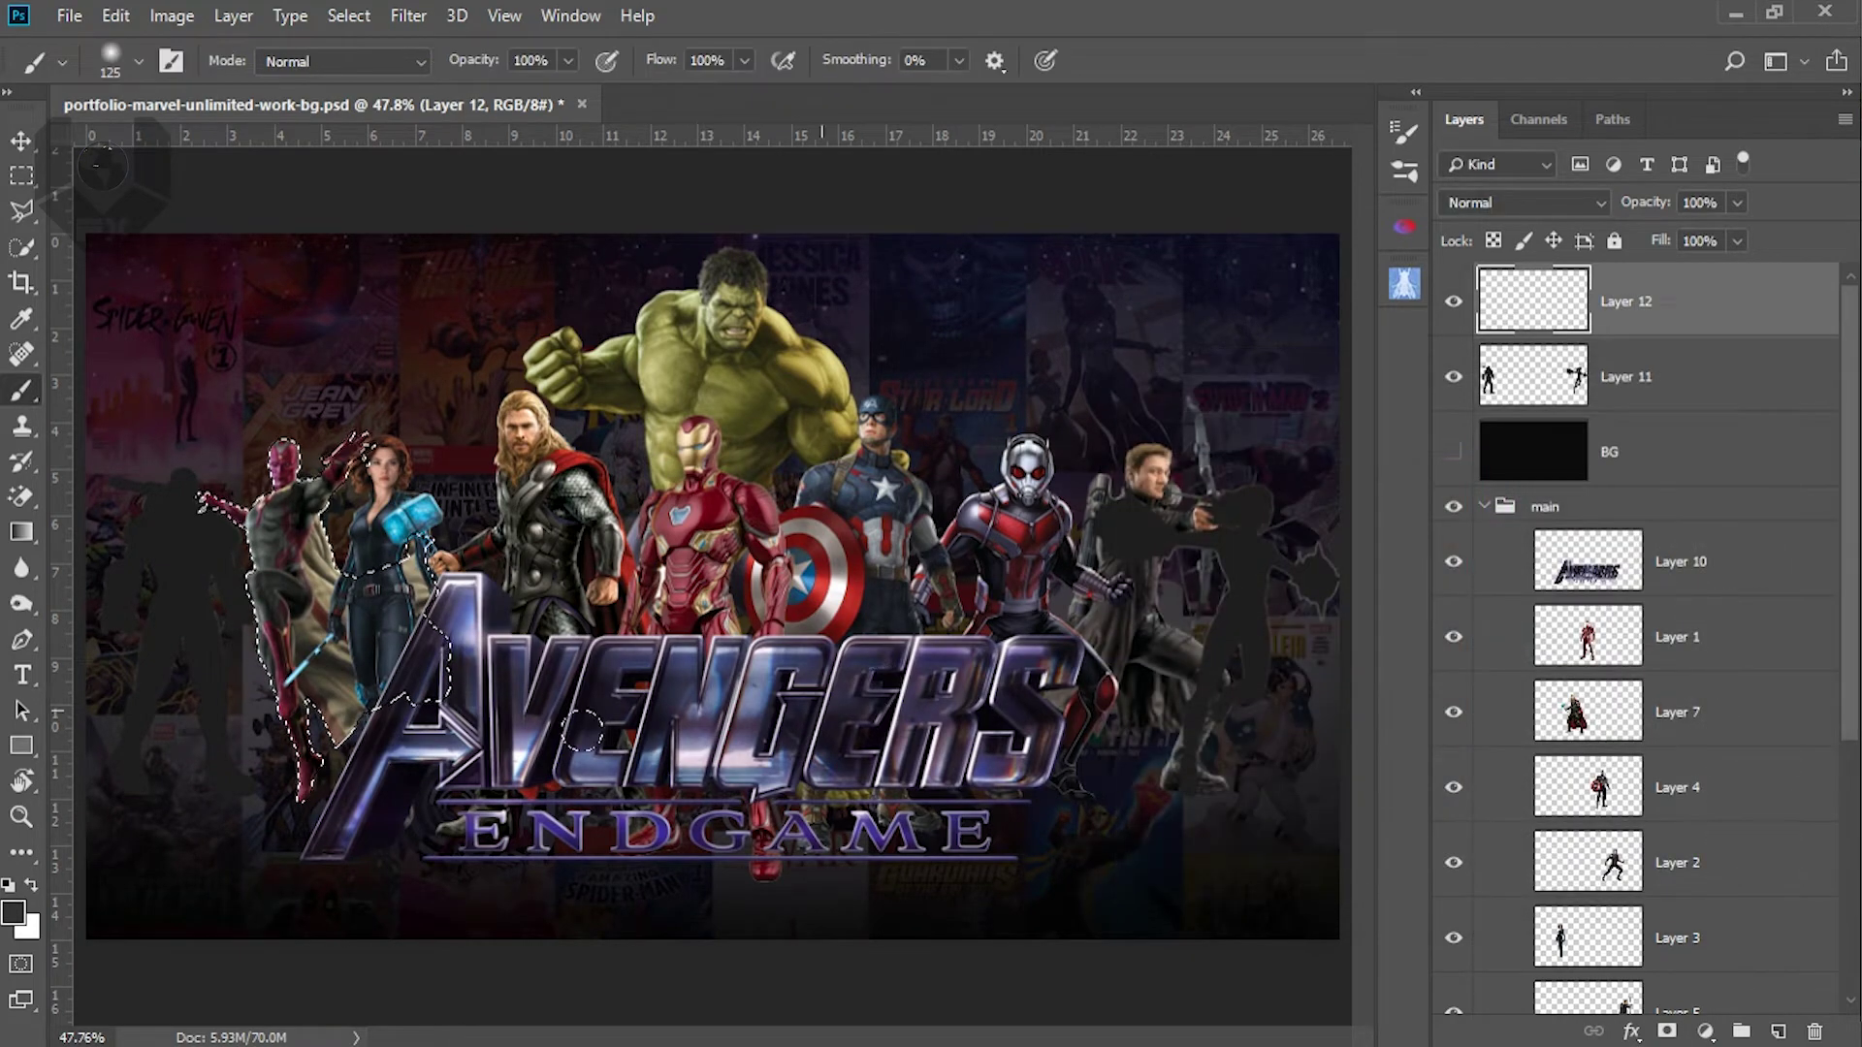
{"action": "mouse_move", "coordinate": [691, 618]}
{"action": "left_mouse_down"}
{"action": "mouse_move", "coordinate": [329, 582]}
{"action": "mouse_move", "coordinate": [291, 699]}
{"action": "mouse_move", "coordinate": [297, 627]}
{"action": "left_mouse_up"}
{"action": "mouse_move", "coordinate": [149, 595]}
{"action": "left_mouse_down"}
{"action": "mouse_move", "coordinate": [269, 557]}
{"action": "mouse_move", "coordinate": [156, 616]}
{"action": "mouse_move", "coordinate": [151, 489]}
{"action": "mouse_move", "coordinate": [121, 625]}
{"action": "mouse_move", "coordinate": [161, 655]}
{"action": "mouse_move", "coordinate": [152, 615]}
{"action": "mouse_move", "coordinate": [252, 597]}
{"action": "left_mouse_up"}
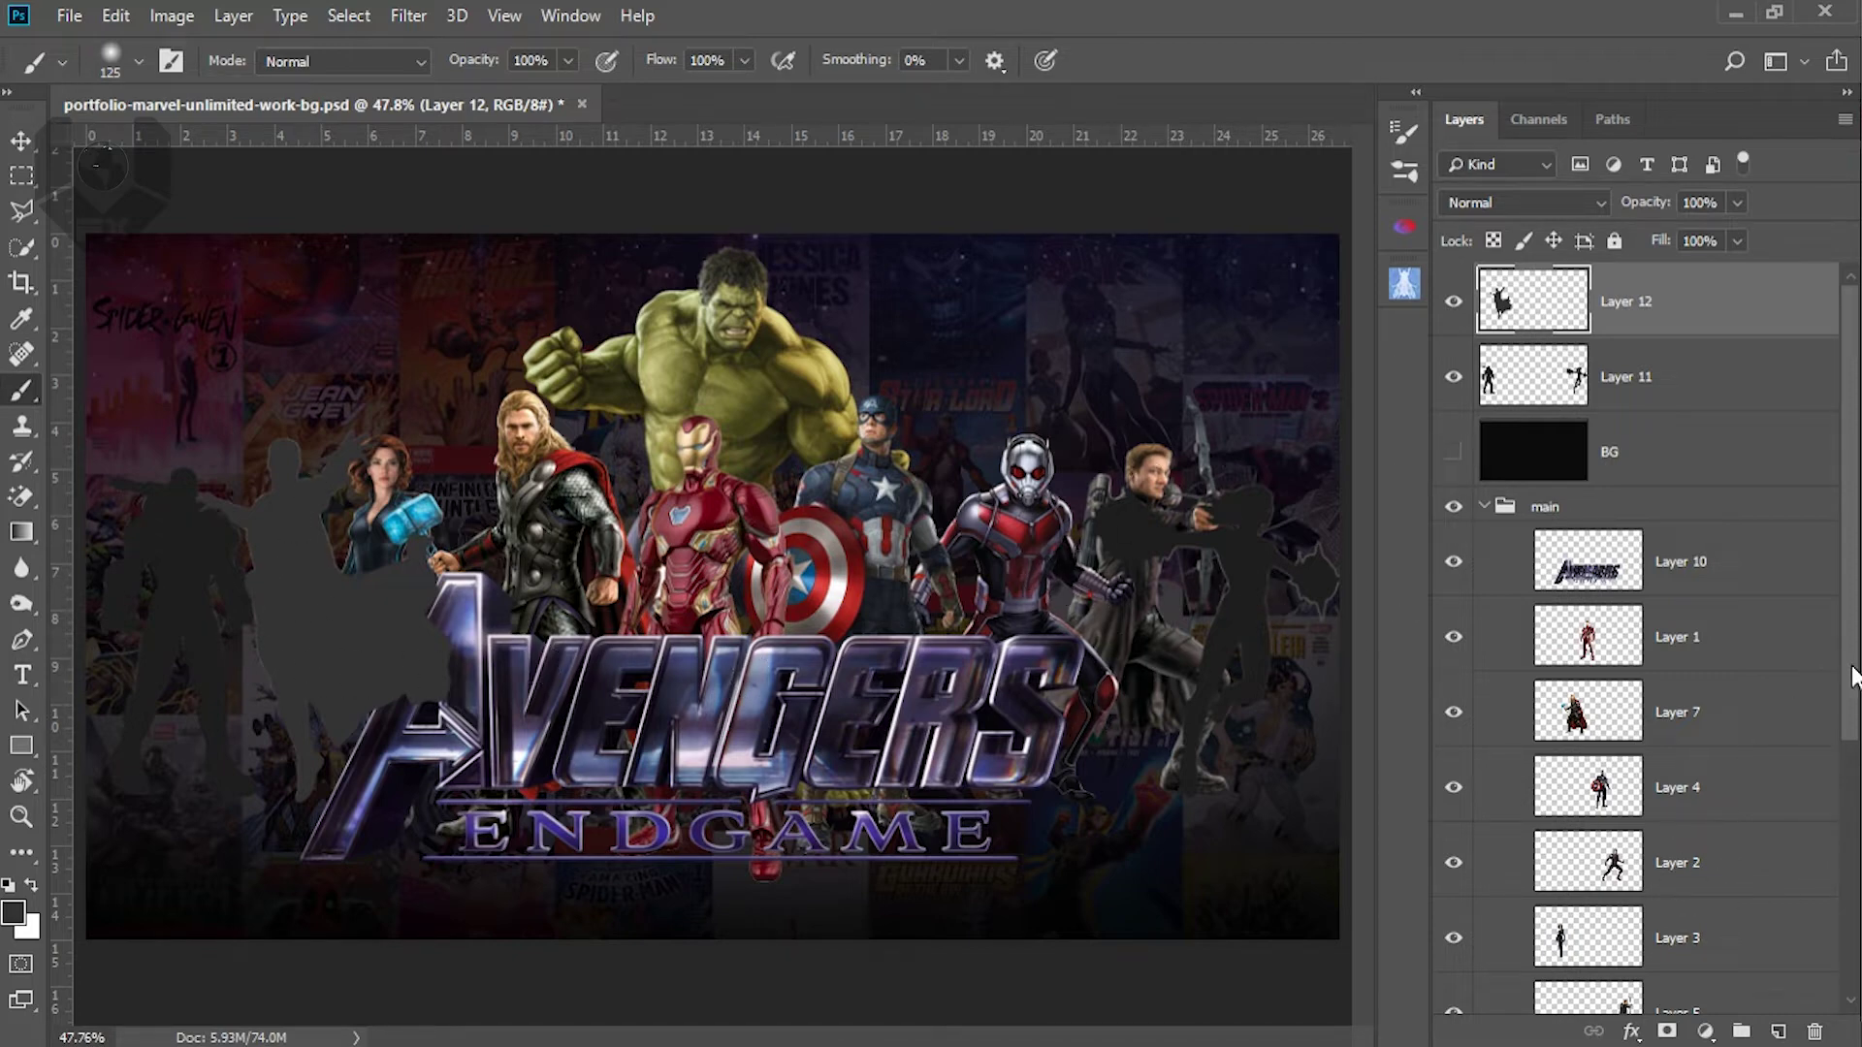
Fill Hawkeye's outline with dark grey on Layer 12
{"action": "scroll", "coordinate": [1854, 676], "scroll_direction": "down", "scroll_amount": 5}
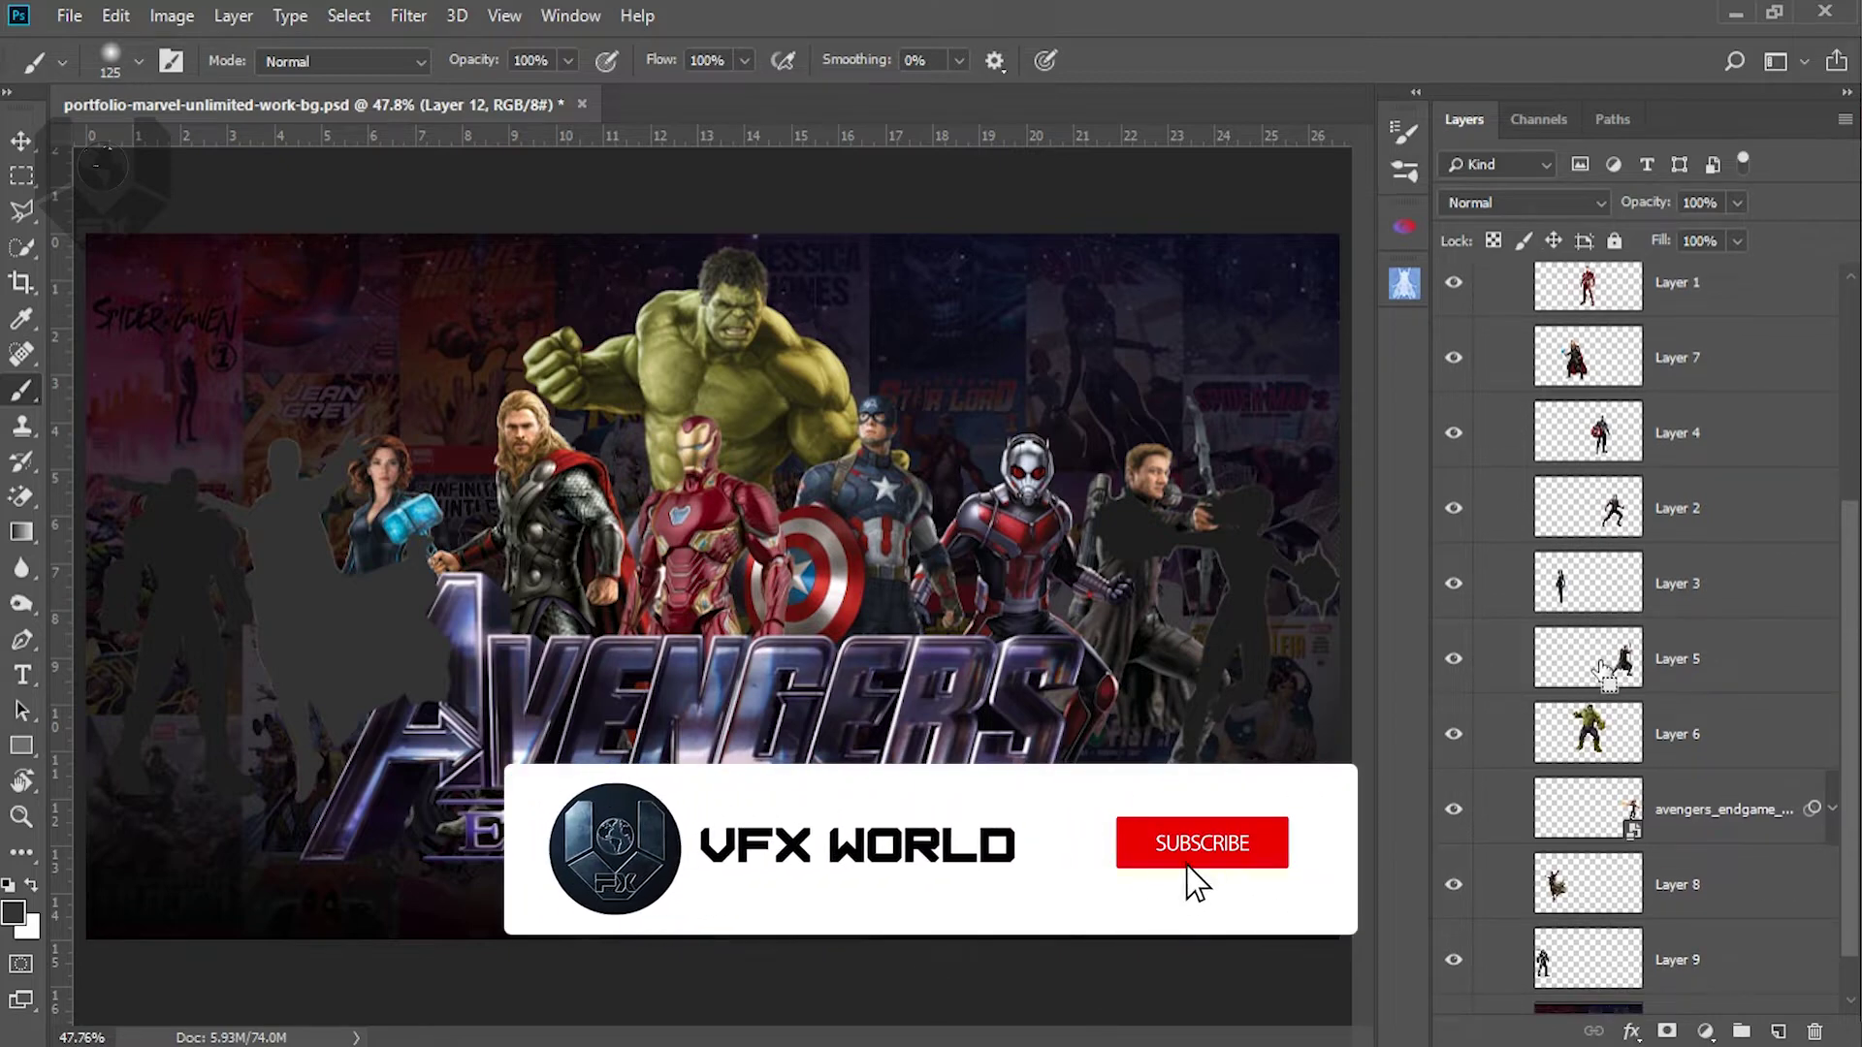
{"action": "scroll", "coordinate": [1710, 419], "scroll_direction": "up", "scroll_amount": 5}
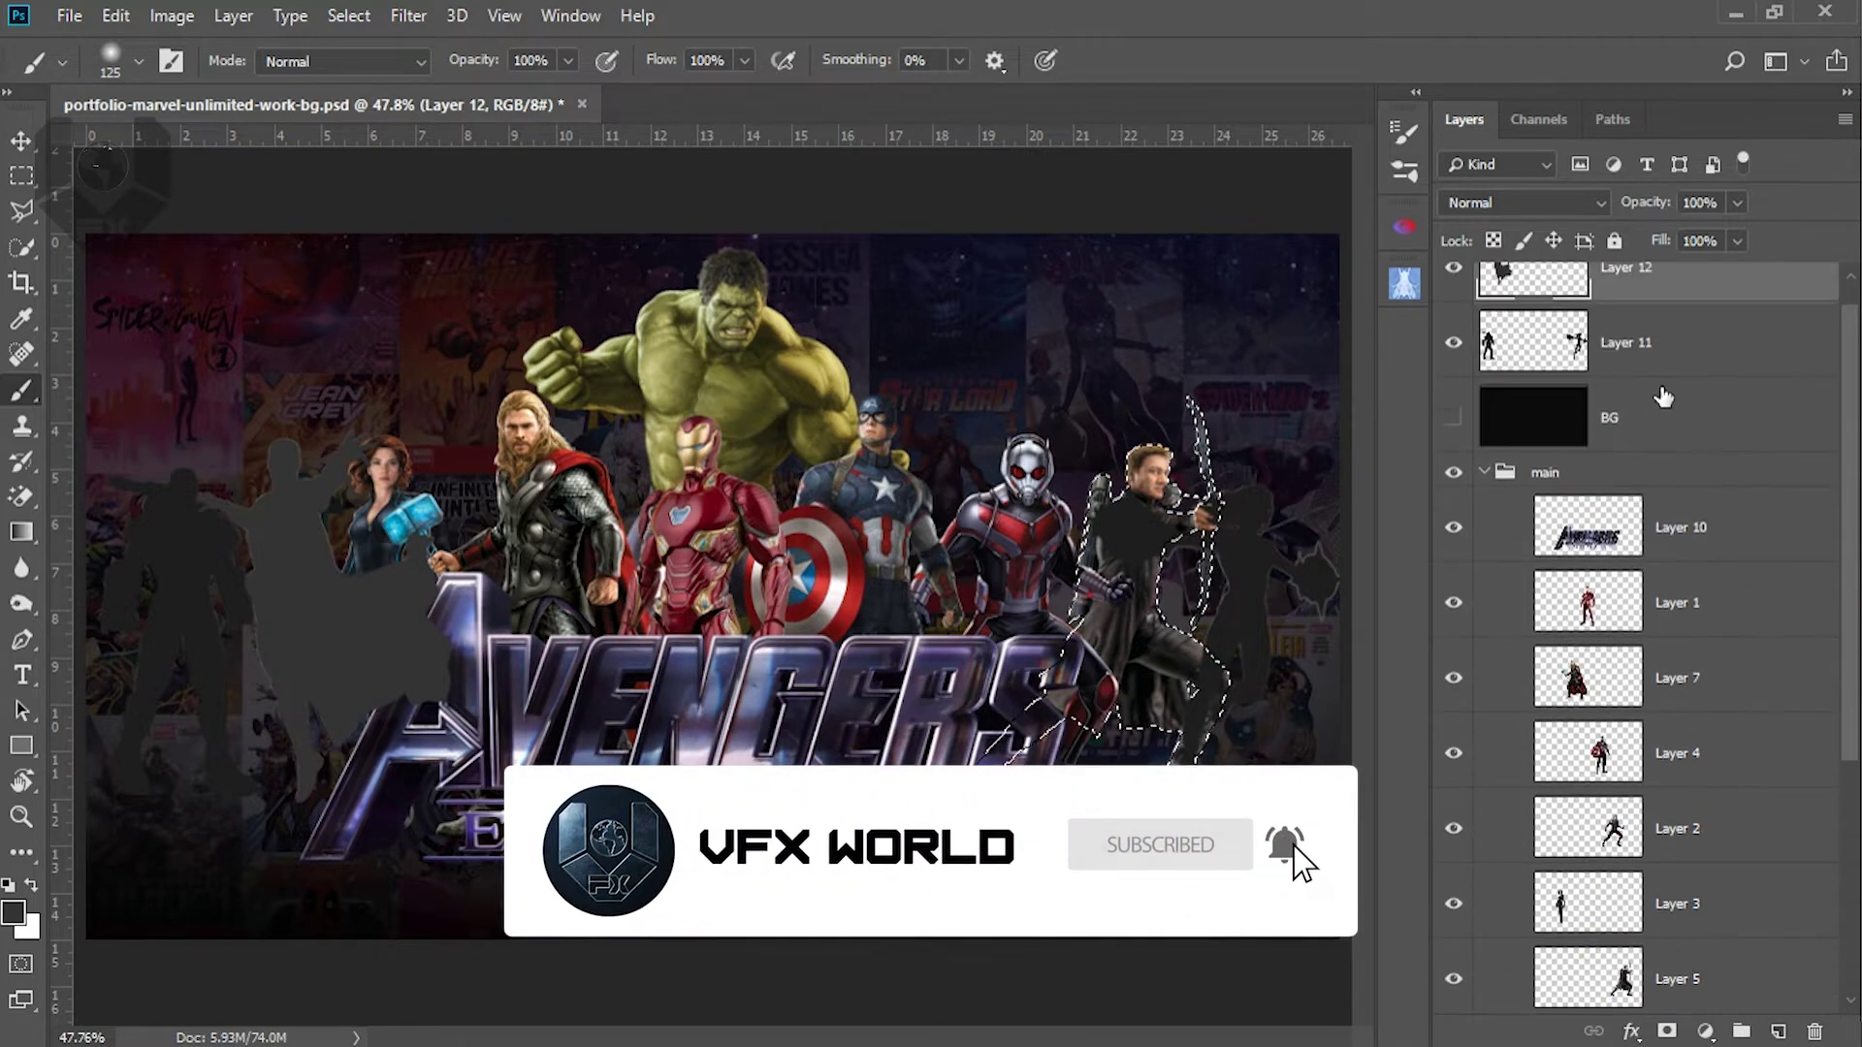
{"action": "left_click_drag", "start_coordinate": [1646, 291], "coordinate": [1661, 301]}
{"action": "key", "text": "alt+BackSpace"}
{"action": "scroll", "coordinate": [1843, 466], "scroll_direction": "up", "scroll_amount": 1}
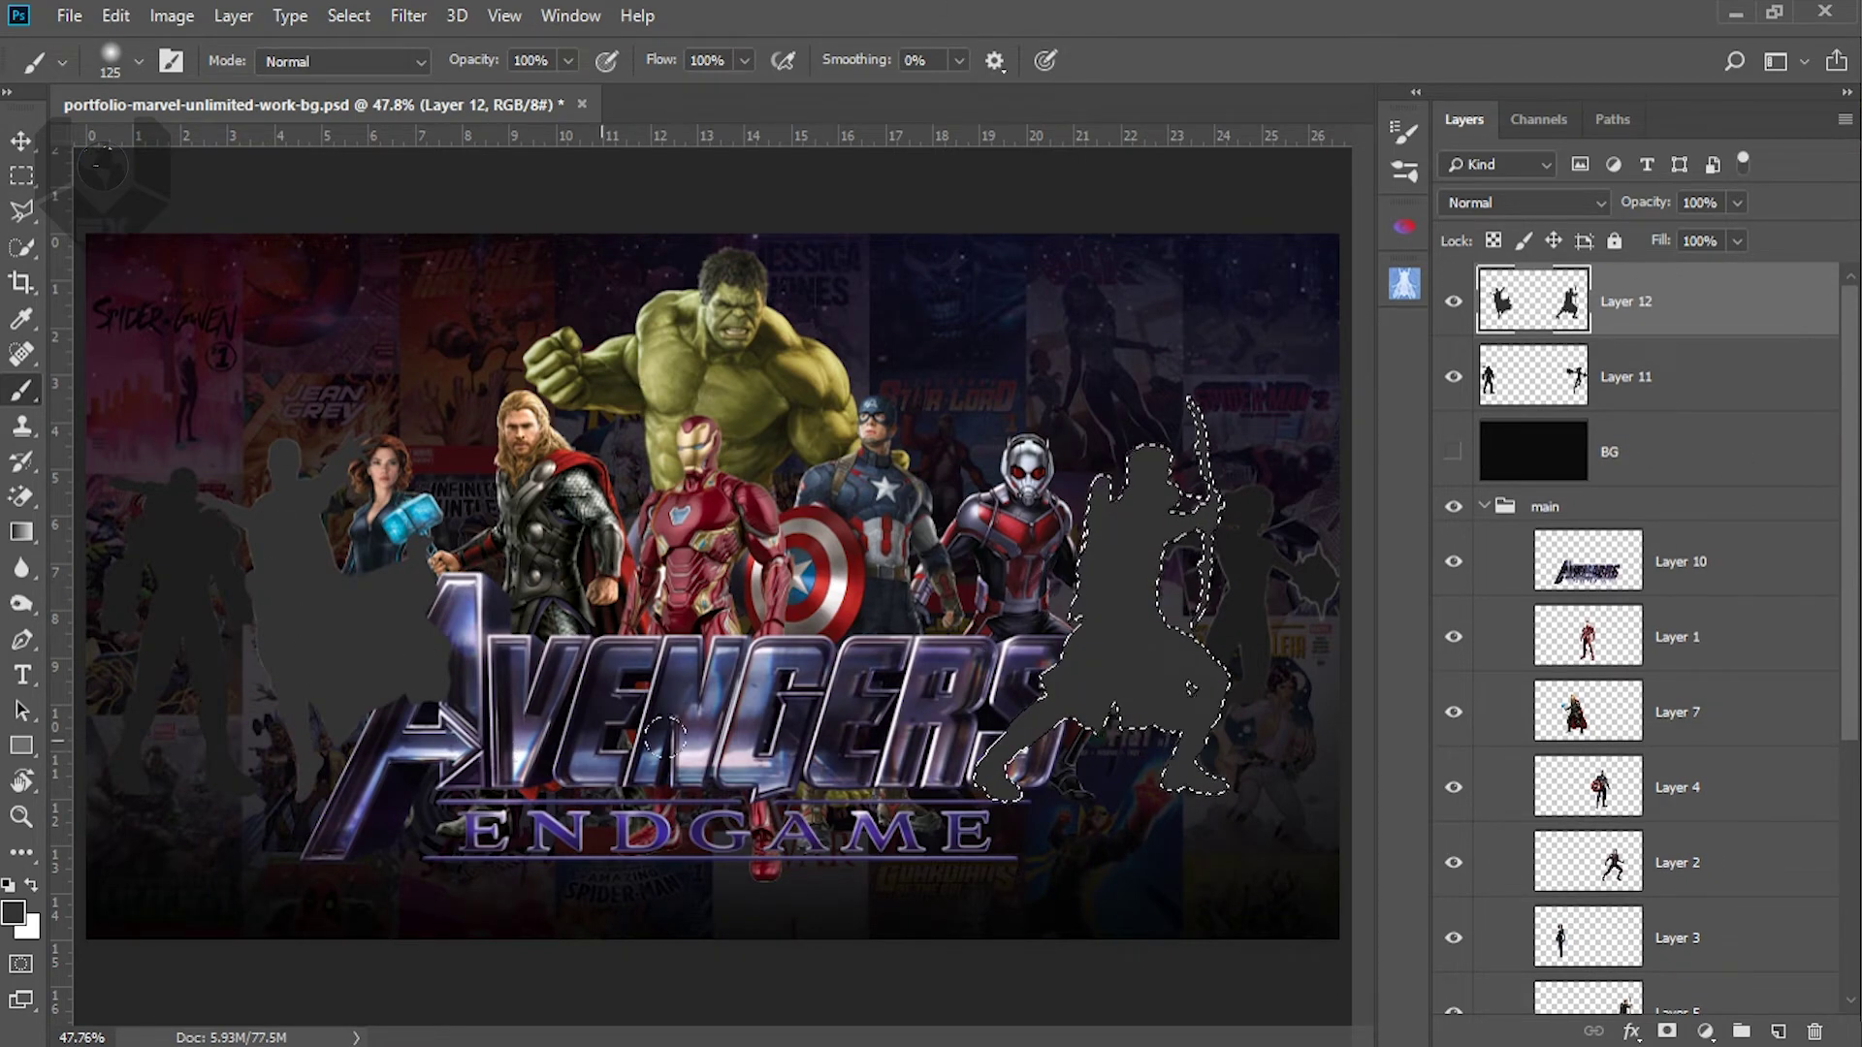
{"action": "scroll", "coordinate": [1847, 509], "scroll_direction": "down", "scroll_amount": 1}
{"action": "scroll", "coordinate": [1855, 465], "scroll_direction": "up", "scroll_amount": 1}
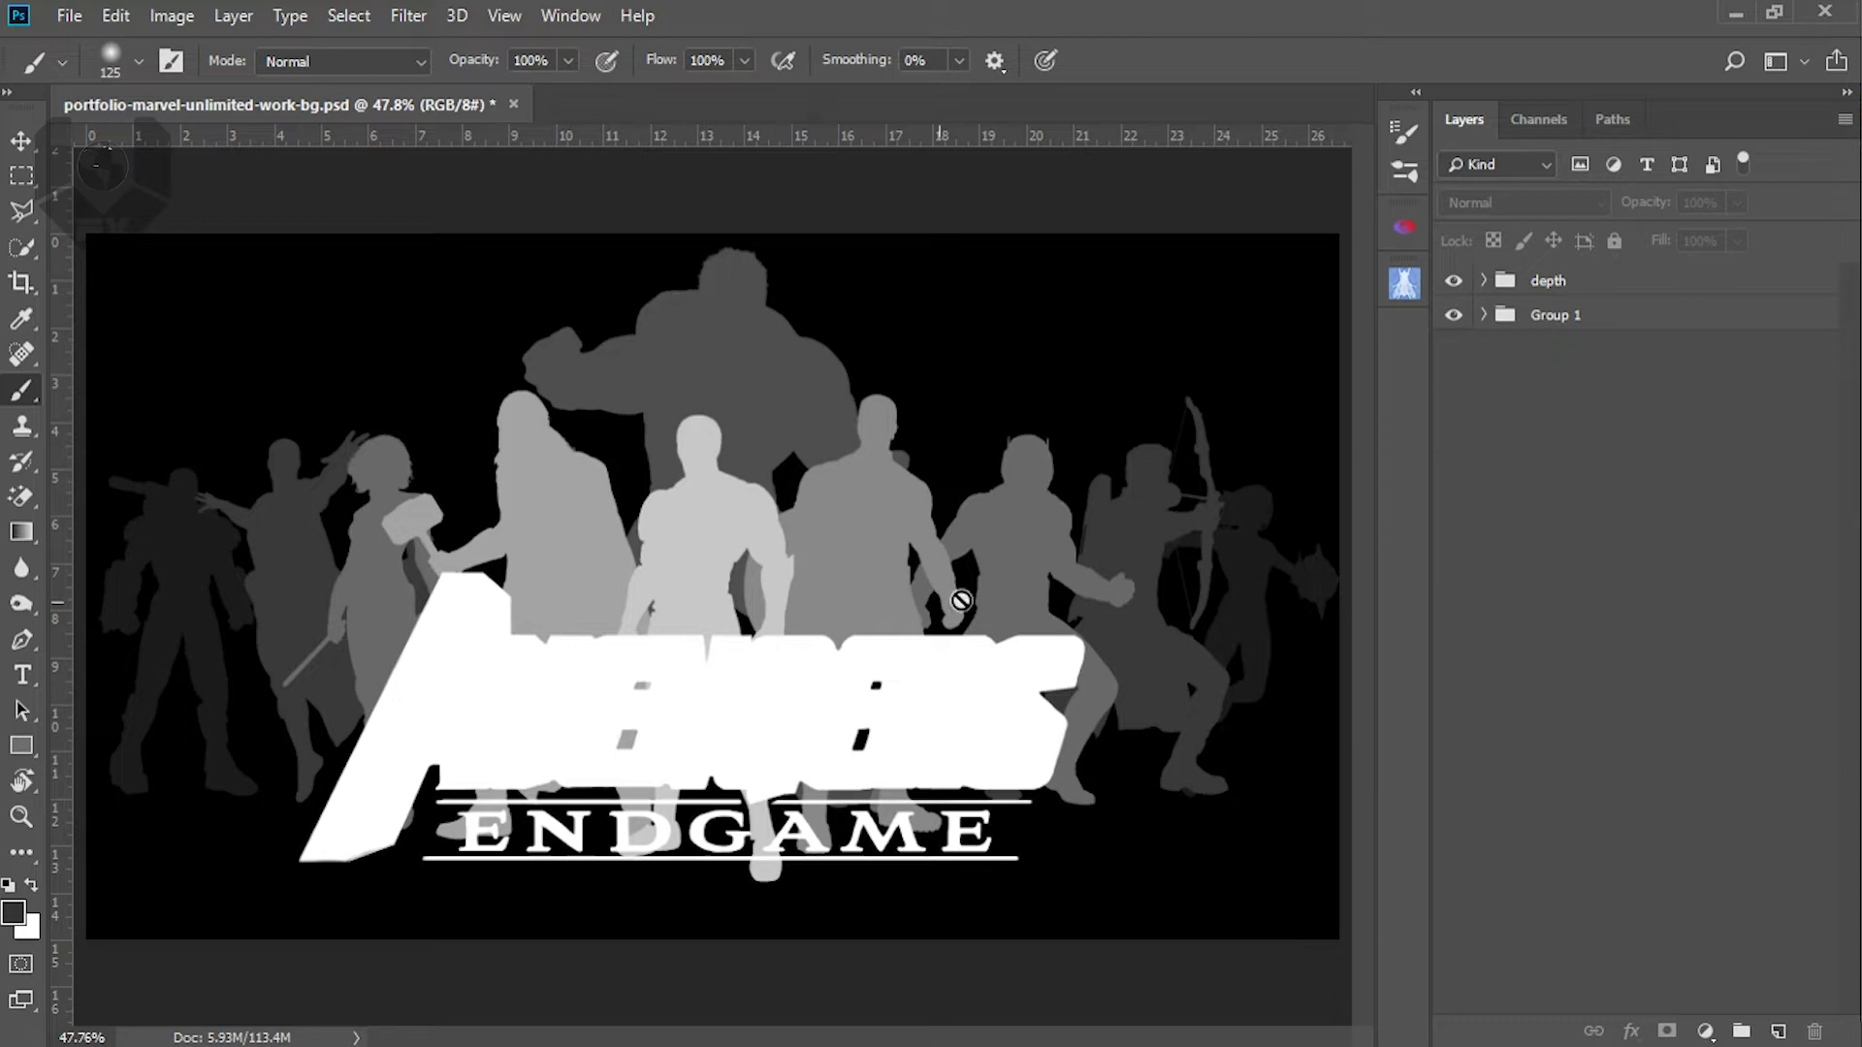
Zoom in to check the silhouettes, then expand the depth group and select Layers 17 and 18
{"action": "key", "text": "ctrl+plus"}
{"action": "key", "text": "ctrl+plus"}
{"action": "key", "text": "ctrl+plus"}
{"action": "left_click_drag", "start_coordinate": [922, 426], "coordinate": [796, 473]}
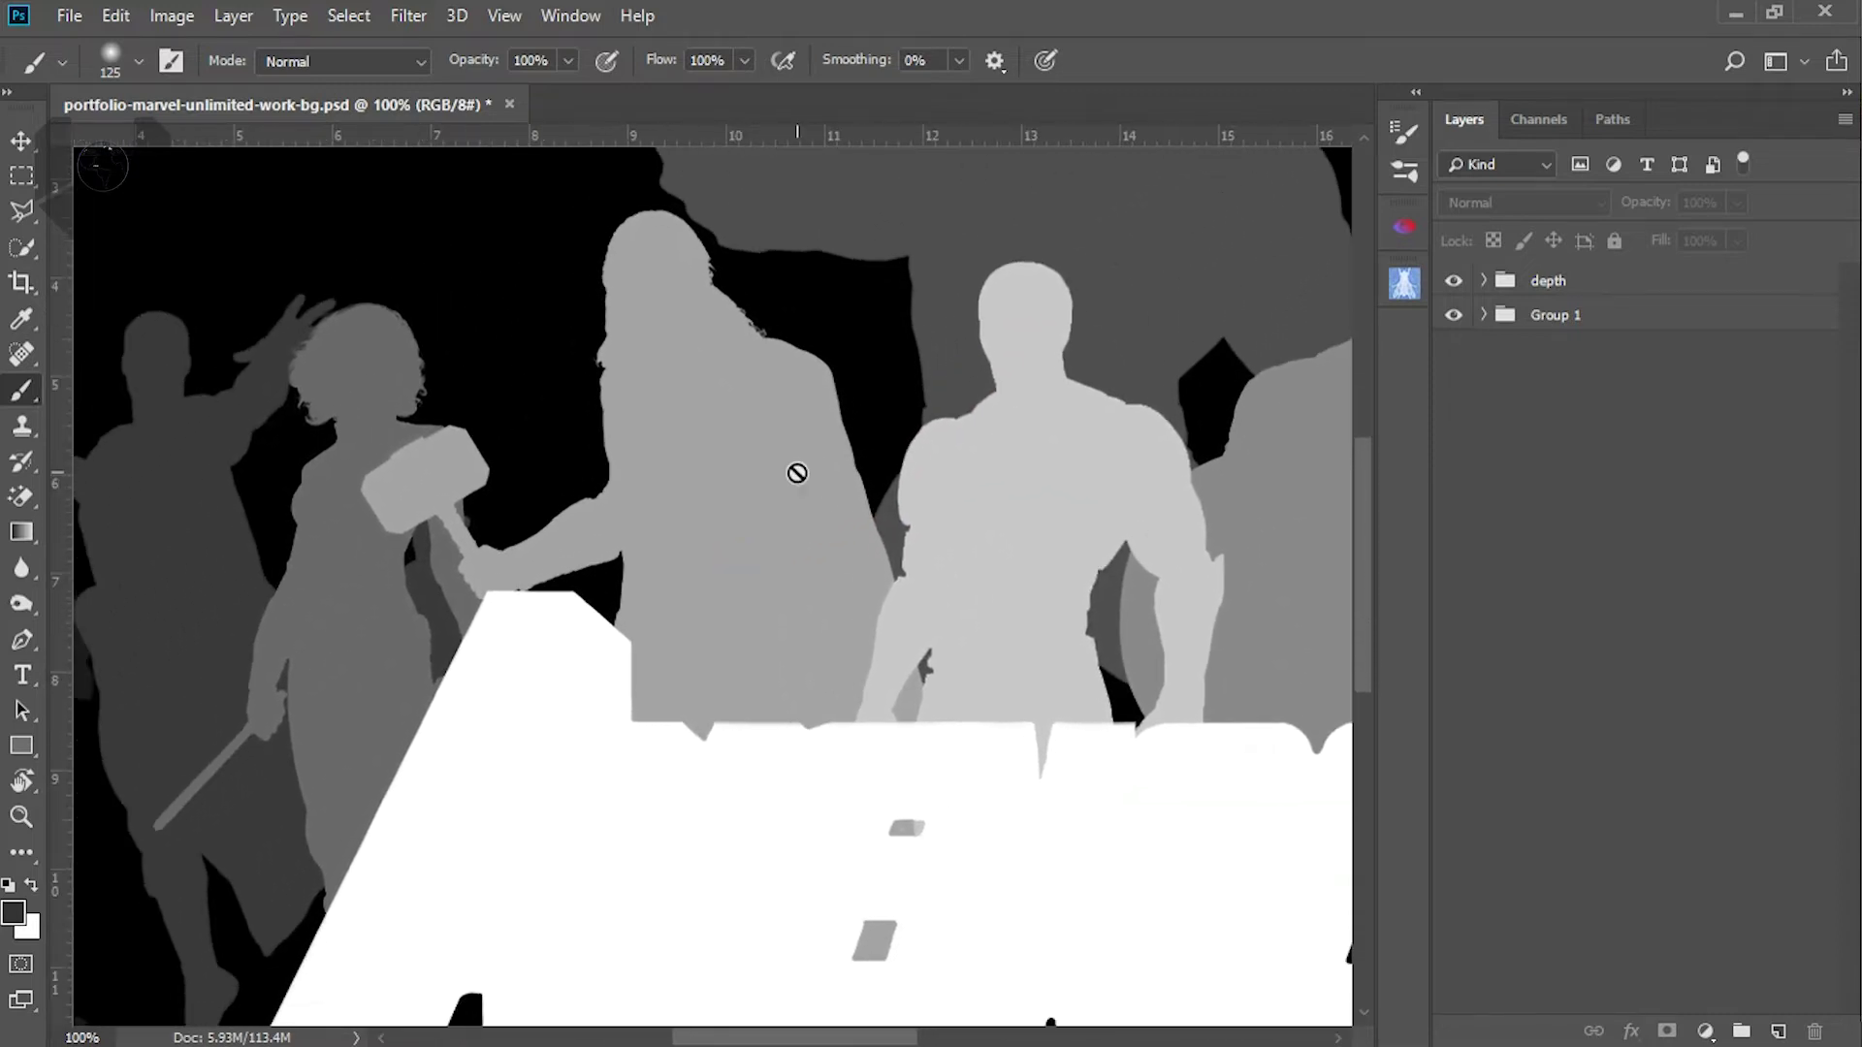
{"action": "key", "text": "ctrl+0"}
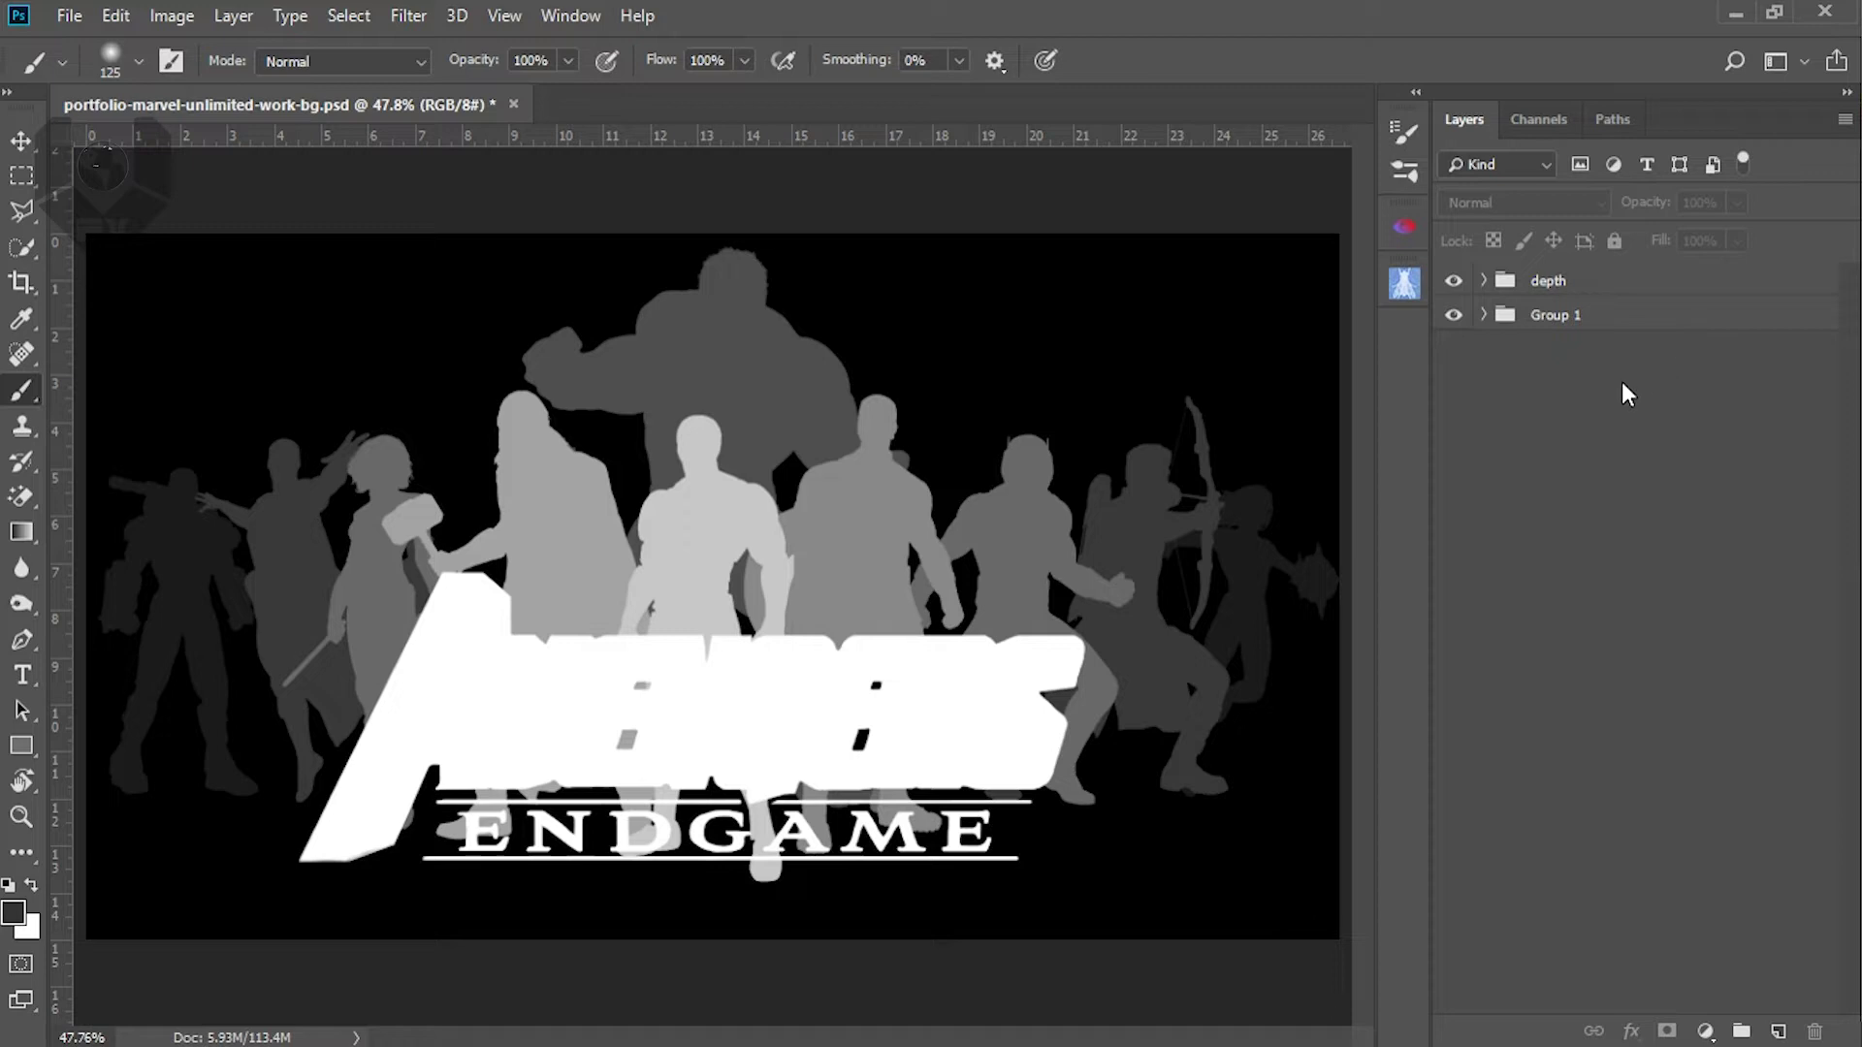
{"action": "left_click", "coordinate": [1485, 282]}
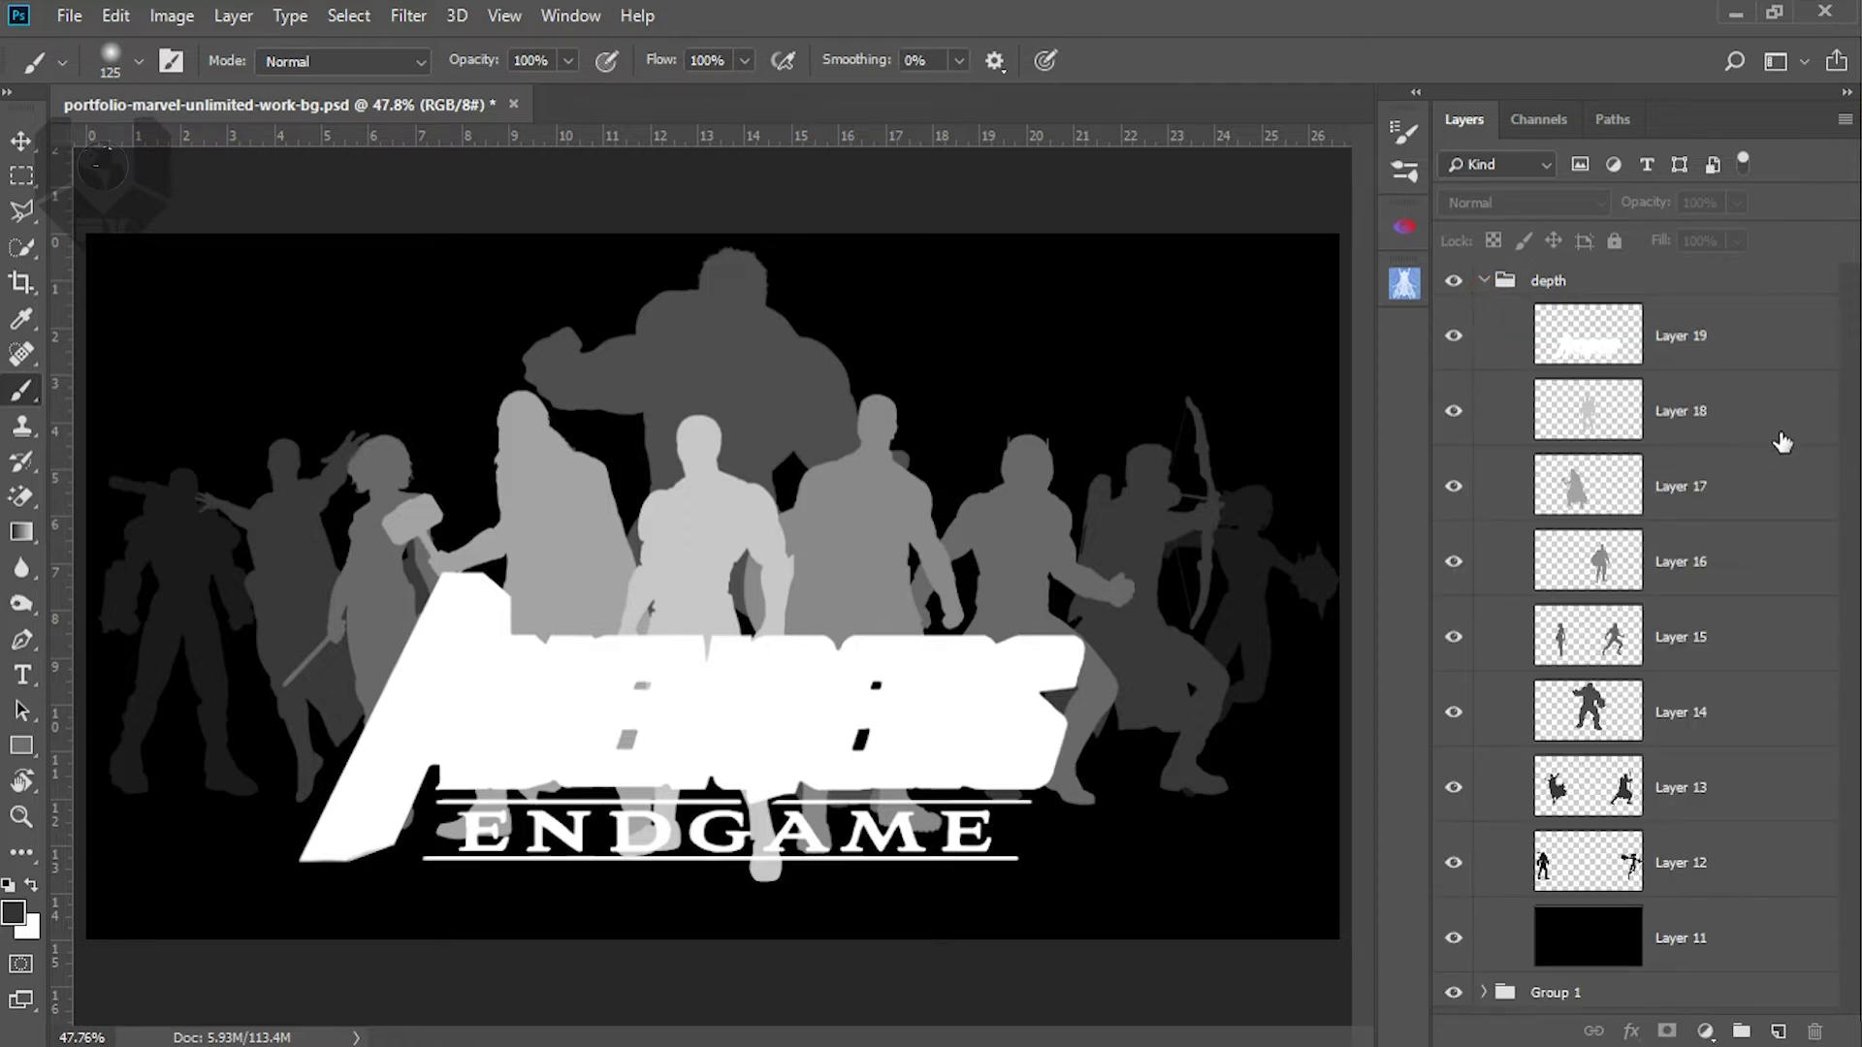
{"action": "left_click", "coordinate": [1592, 487]}
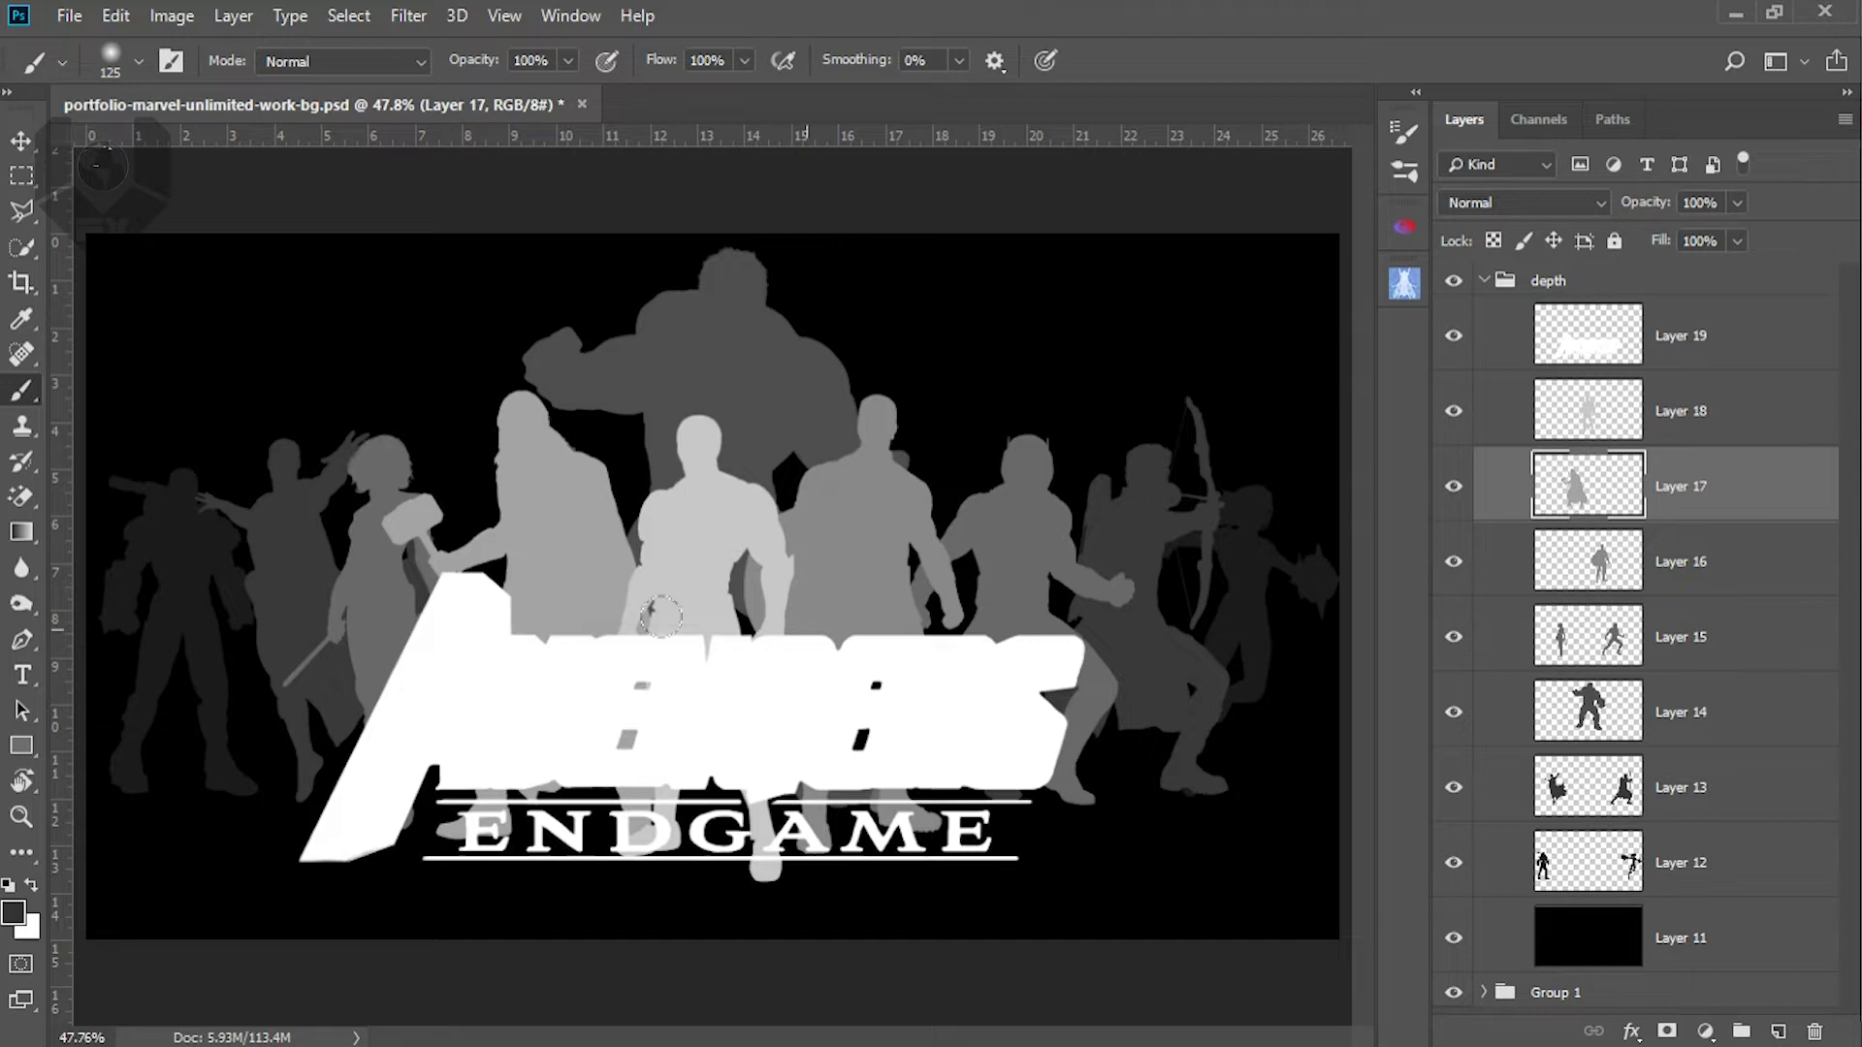
{"action": "left_click", "coordinate": [1610, 419]}
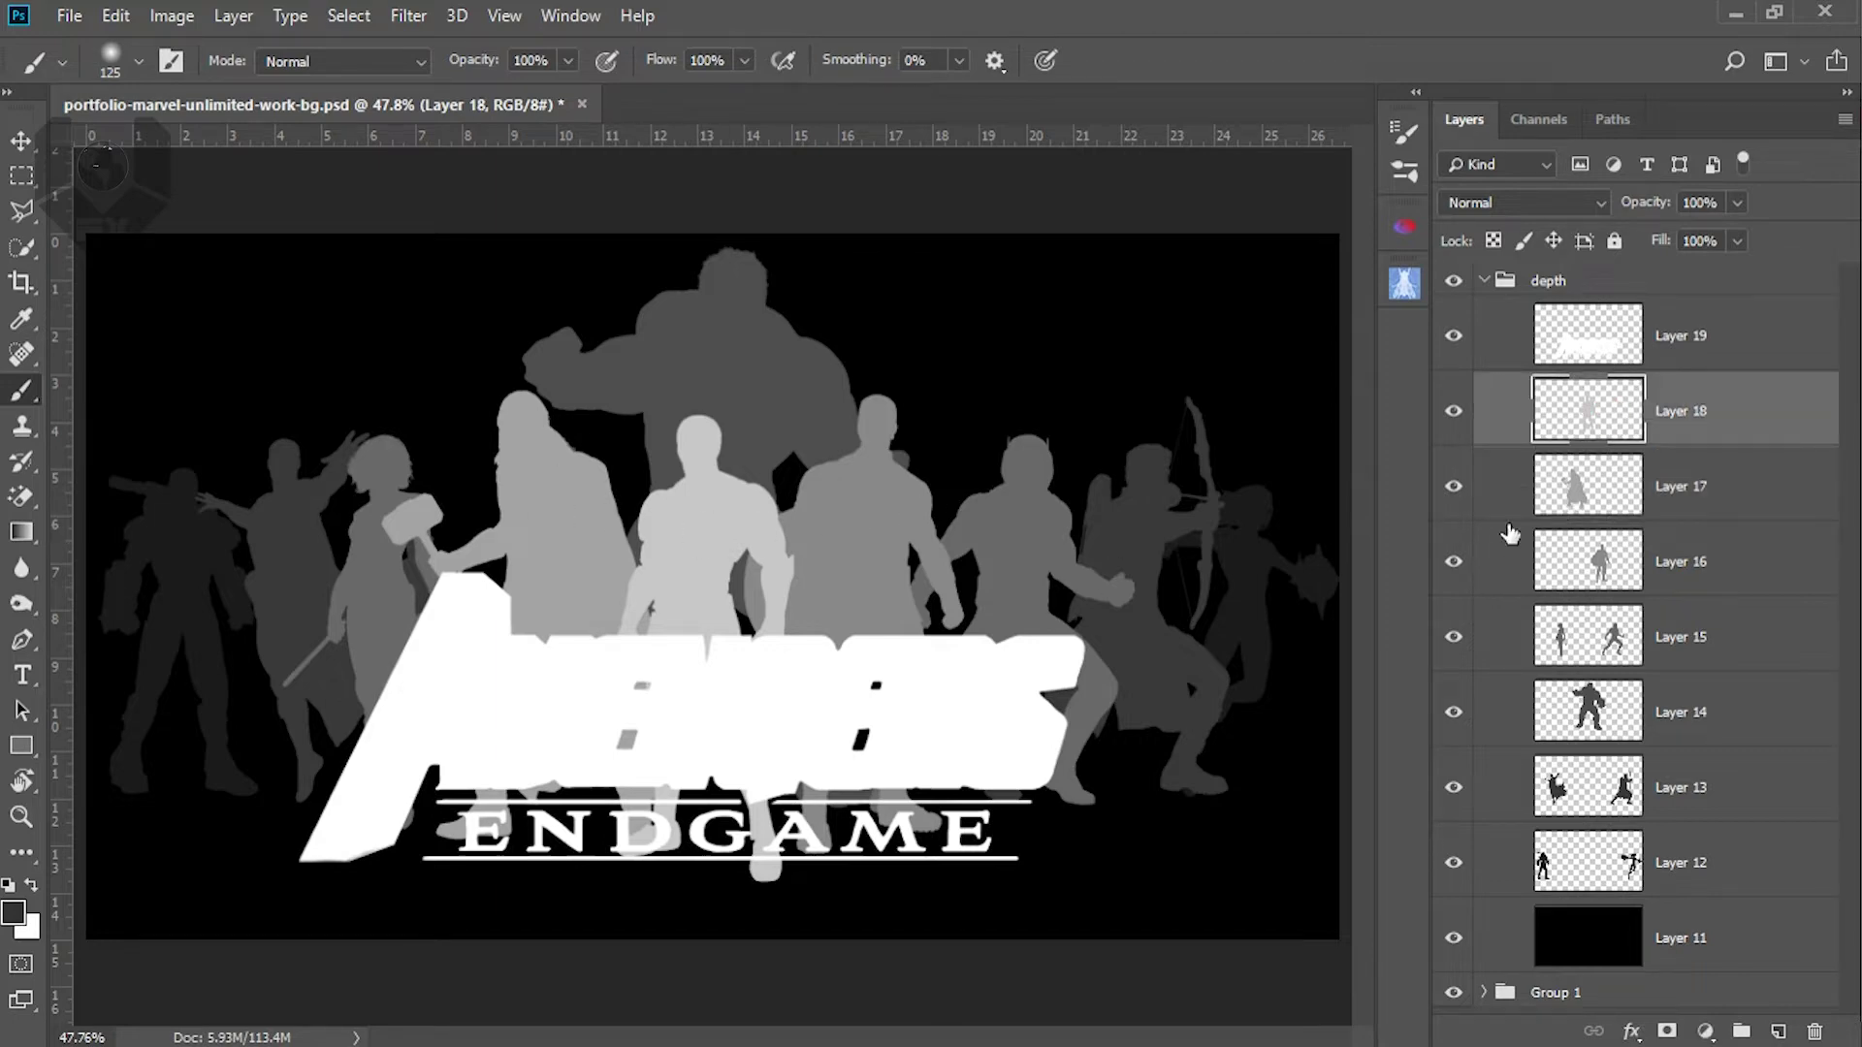
Give Layer 18 an ababab Outer Glow: Screen, 81% opacity, 1% spread, 5 px size
{"action": "left_click", "coordinate": [1634, 1030]}
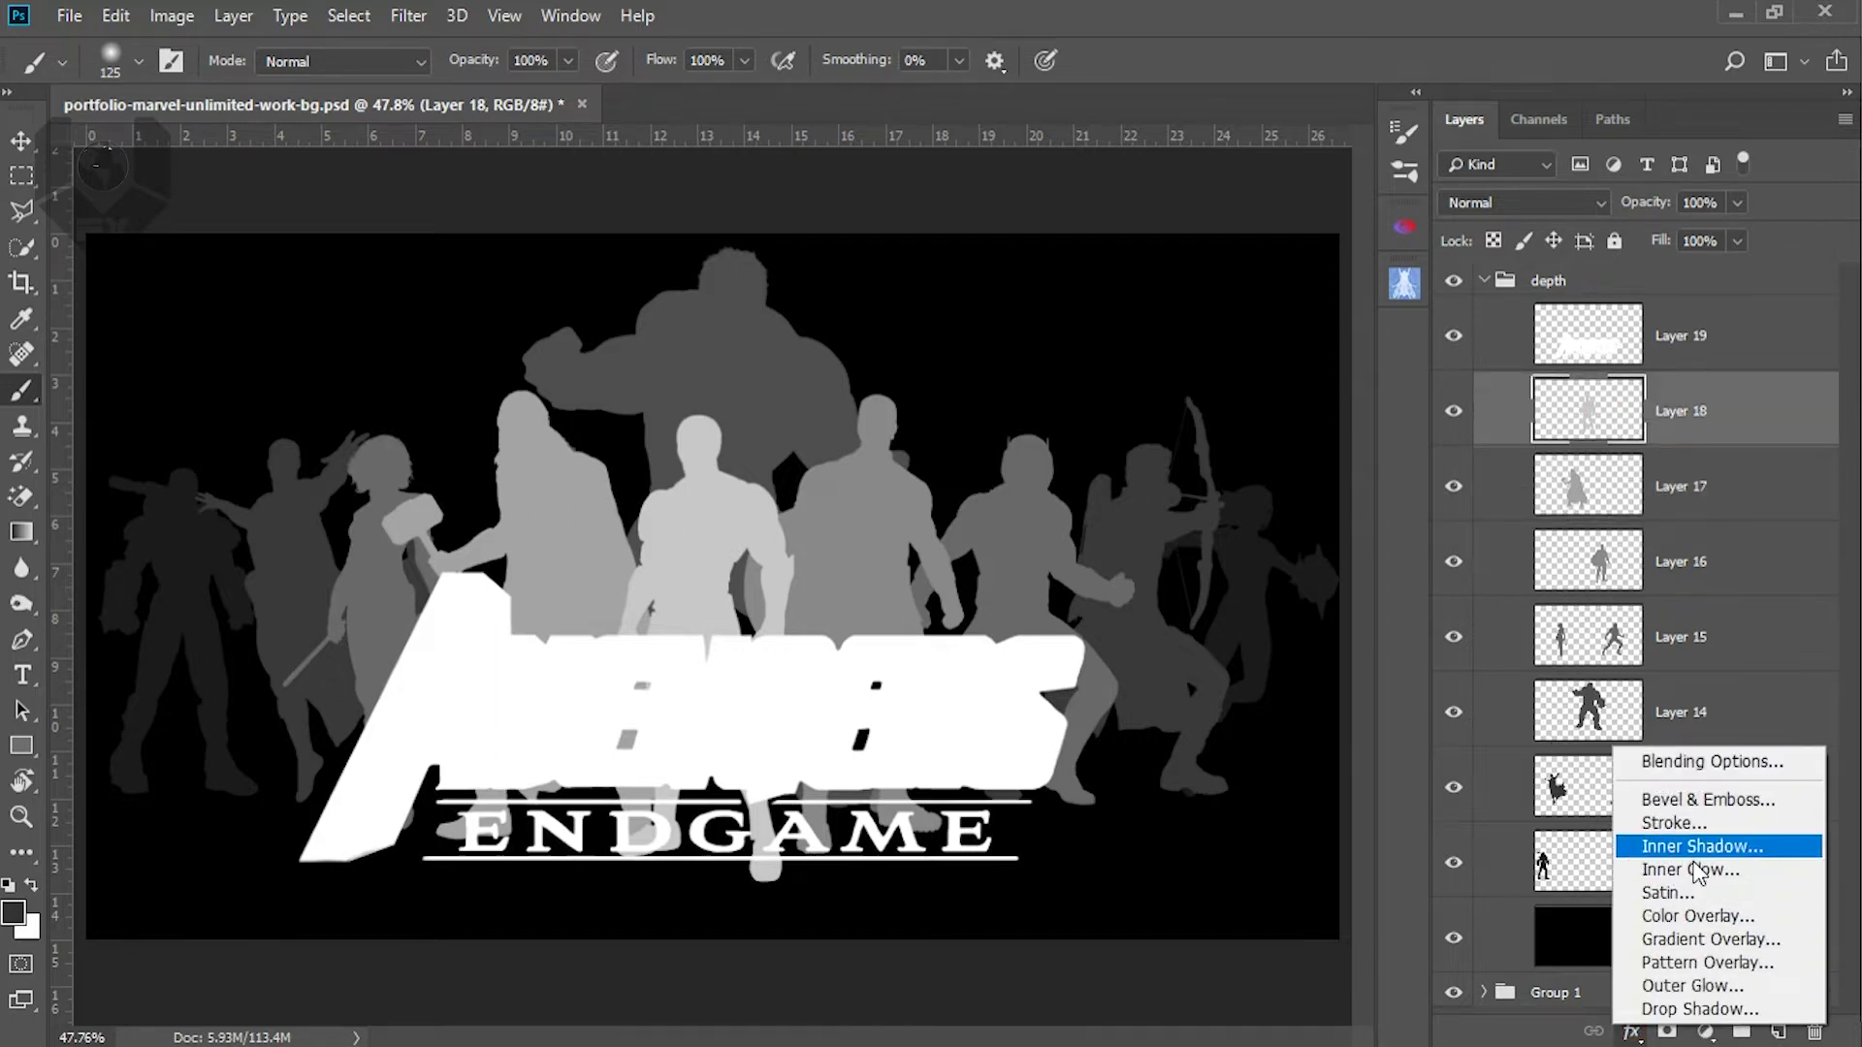
{"action": "left_click", "coordinate": [1696, 984]}
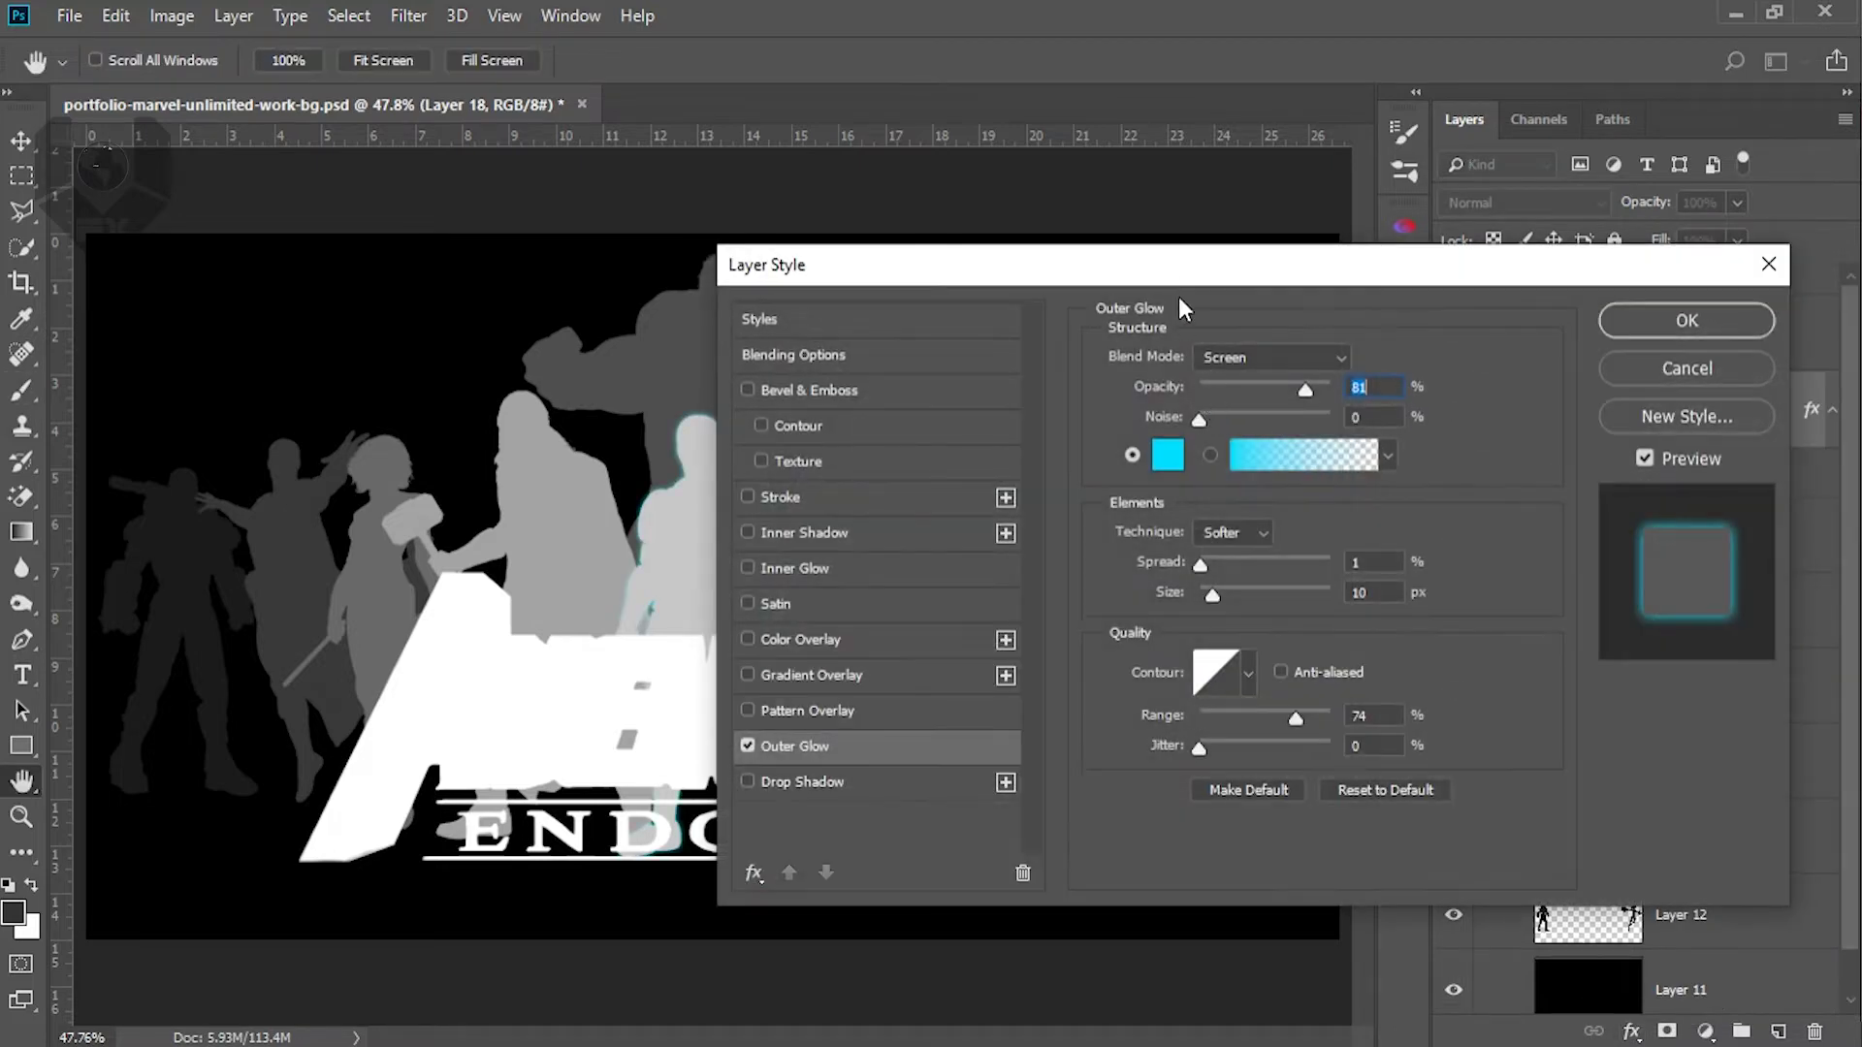
{"action": "left_click_drag", "start_coordinate": [1230, 260], "coordinate": [1484, 200]}
{"action": "left_click", "coordinate": [1422, 405]}
{"action": "left_click_drag", "start_coordinate": [1034, 428], "coordinate": [1079, 613]}
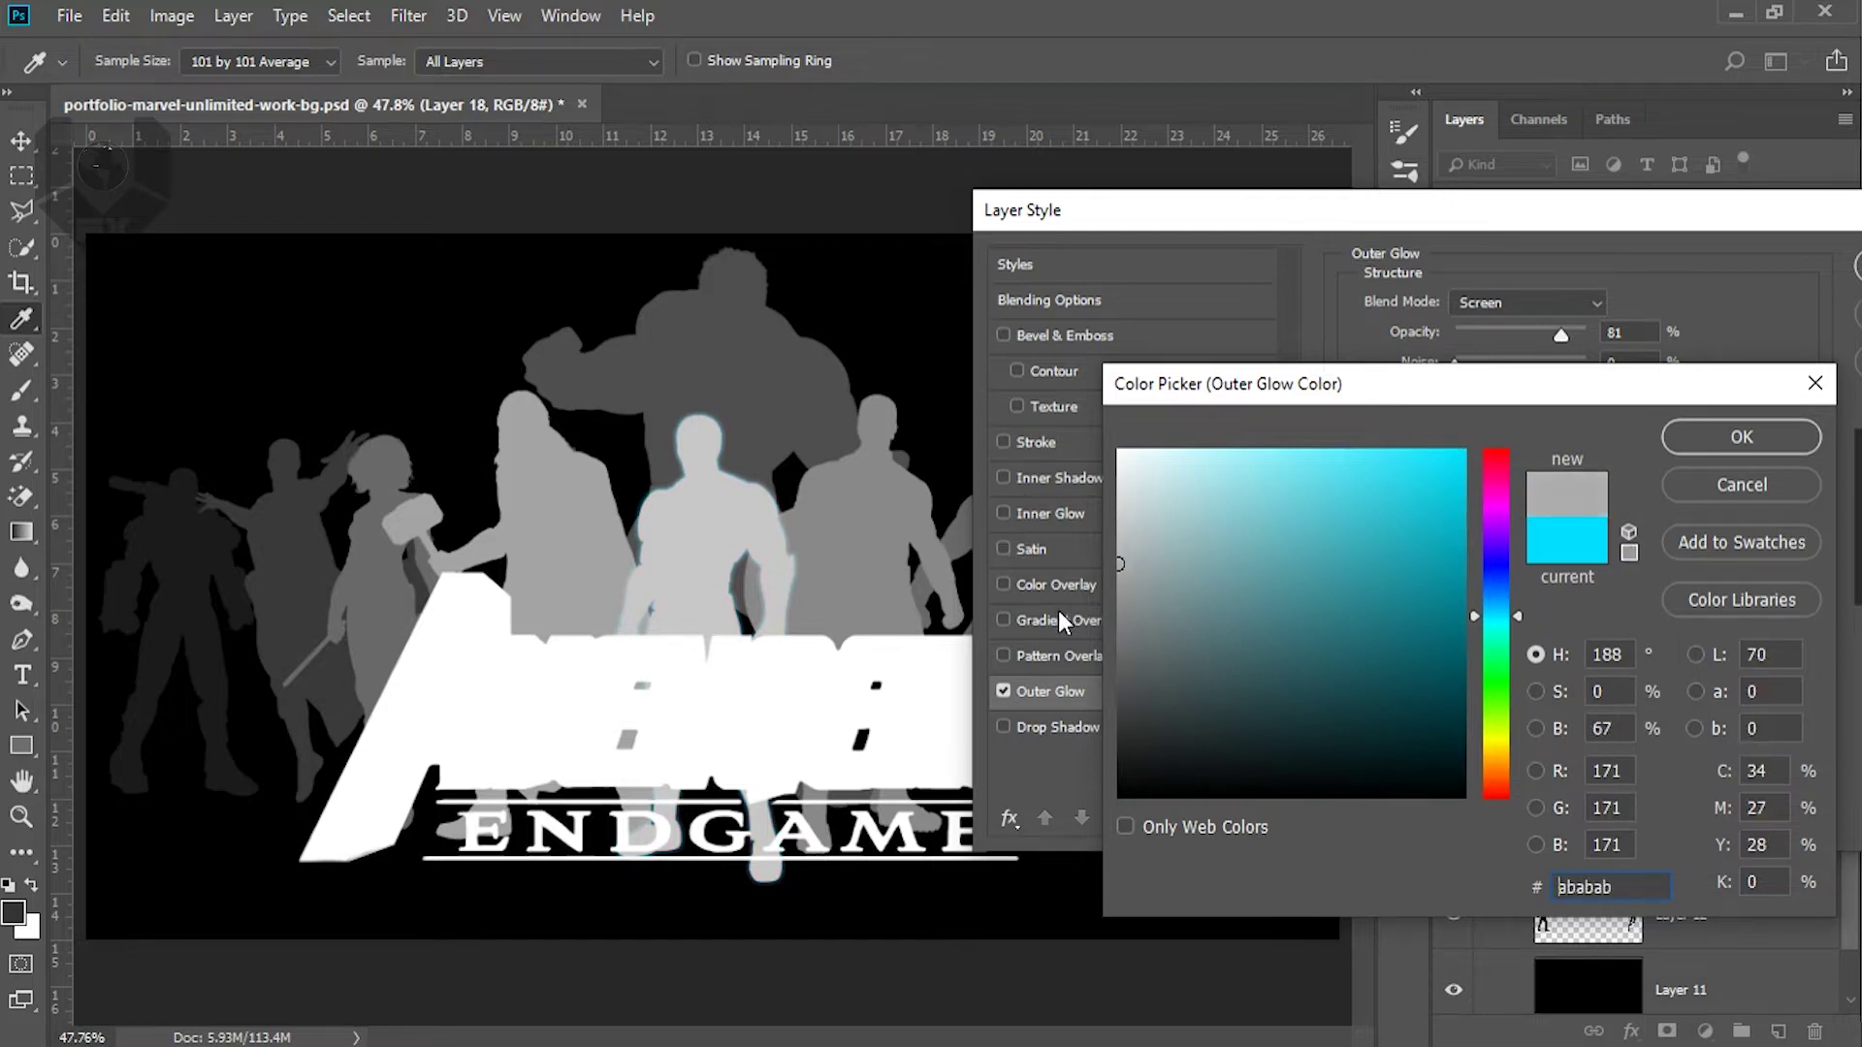
{"action": "left_click", "coordinate": [1715, 437]}
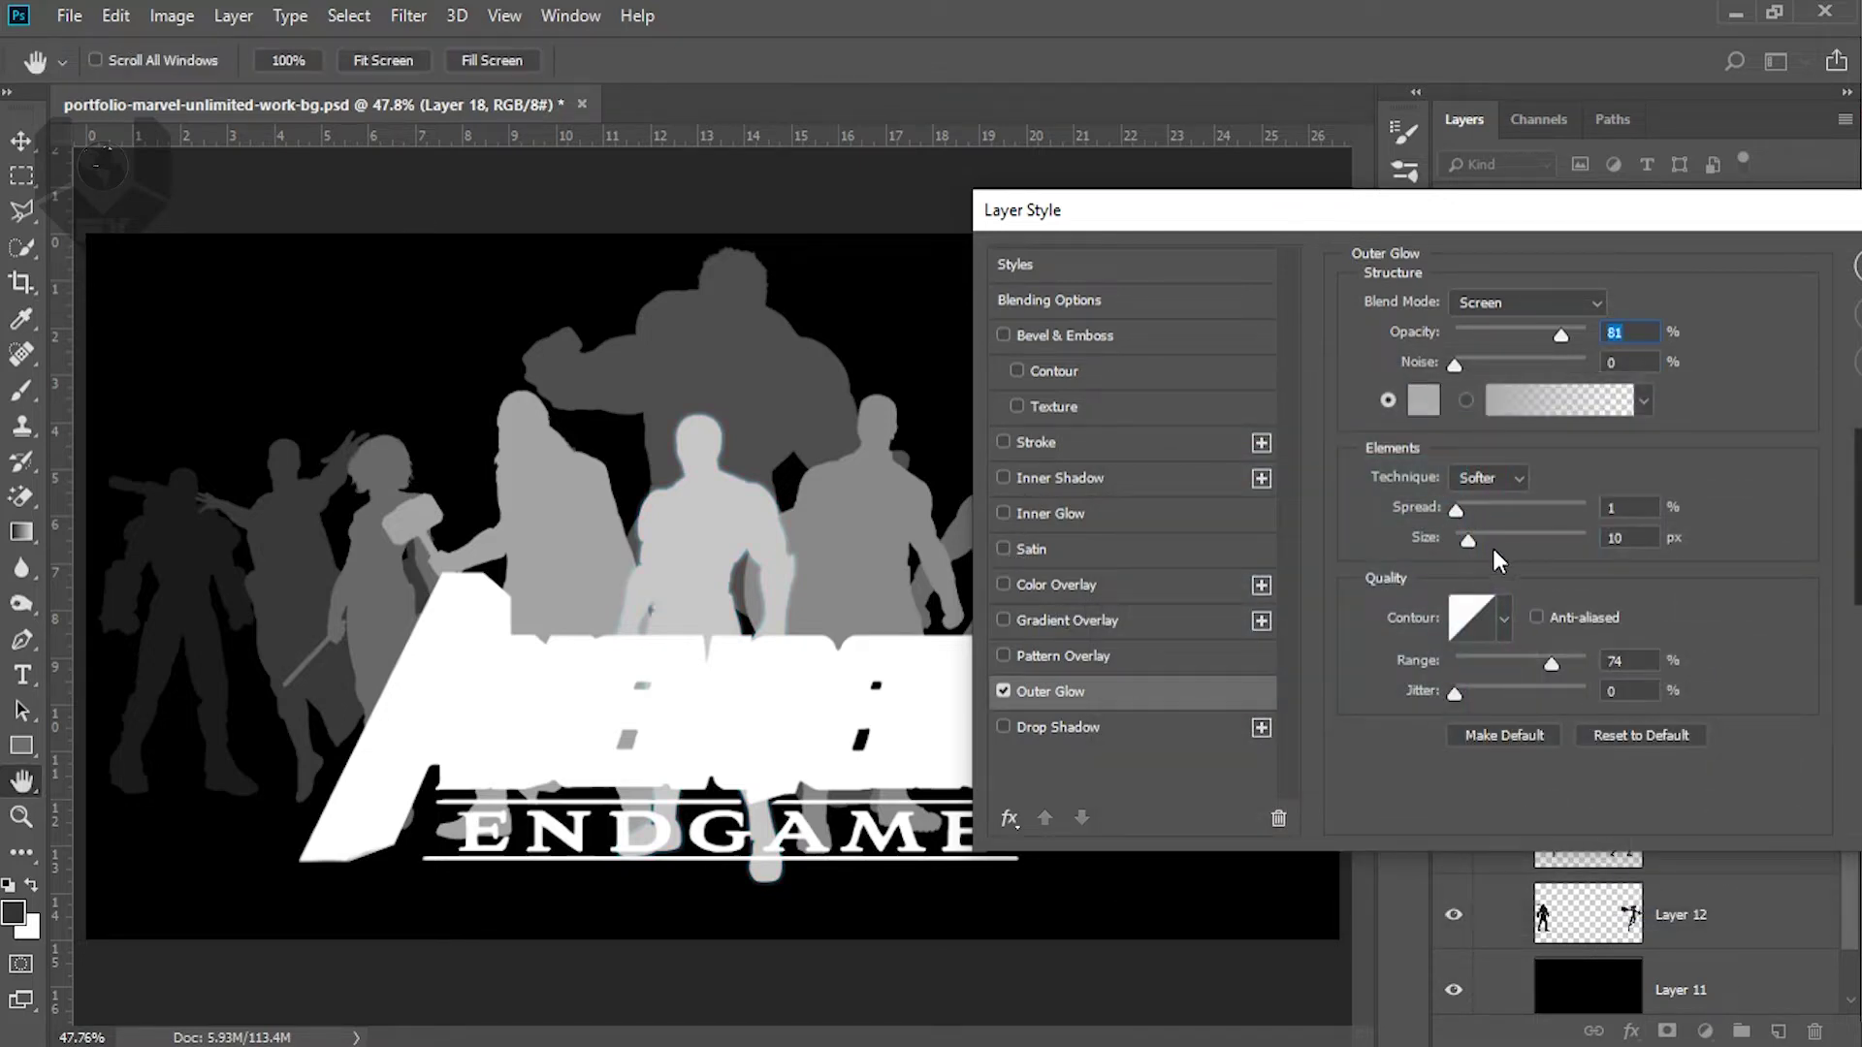
{"action": "type", "text": "2"}
{"action": "type", "text": "5"}
{"action": "left_click_drag", "start_coordinate": [1533, 225], "coordinate": [1457, 228]}
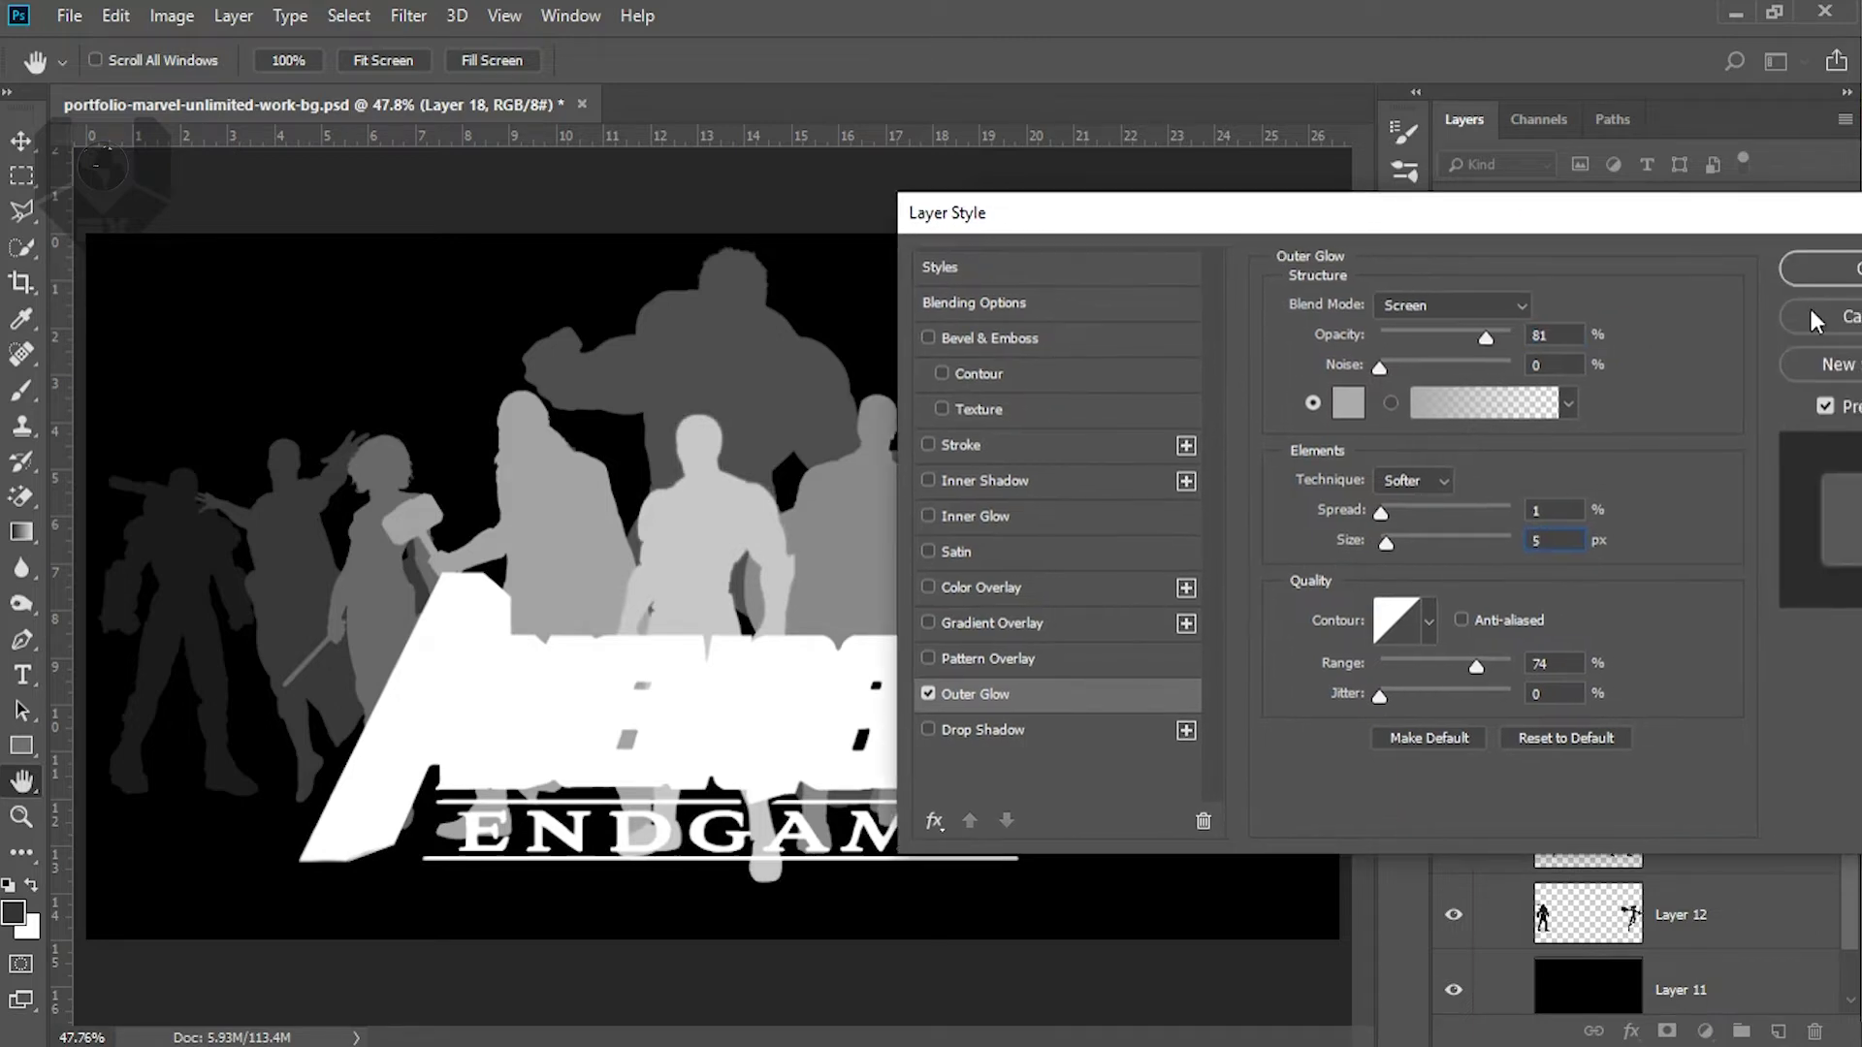
{"action": "left_click", "coordinate": [1852, 284]}
Zoom in on the glowing silhouette edge, then back out to the depth map
{"action": "key", "text": "b"}
{"action": "key", "text": "ctrl+plus"}
{"action": "key", "text": "ctrl+plus"}
{"action": "key", "text": "ctrl+plus"}
{"action": "key", "text": "ctrl+plus"}
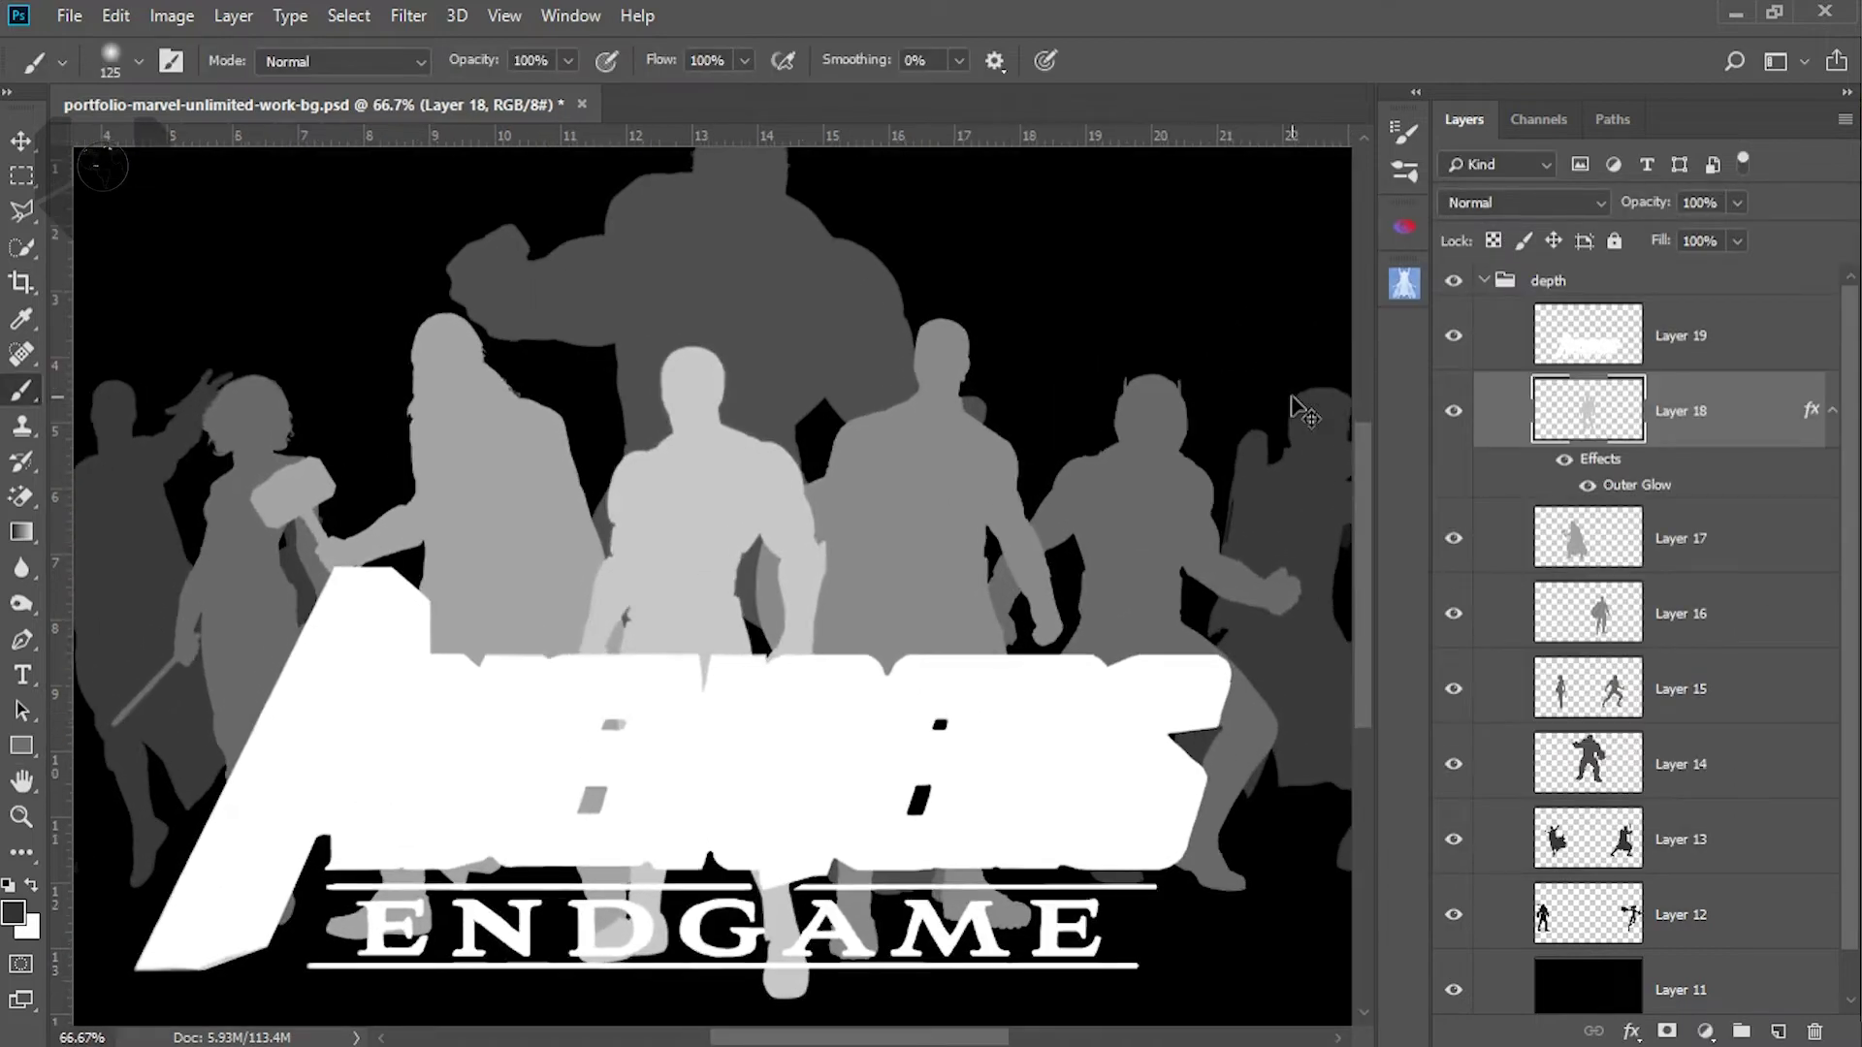
{"action": "key", "text": "ctrl+plus"}
{"action": "key", "text": "ctrl+plus"}
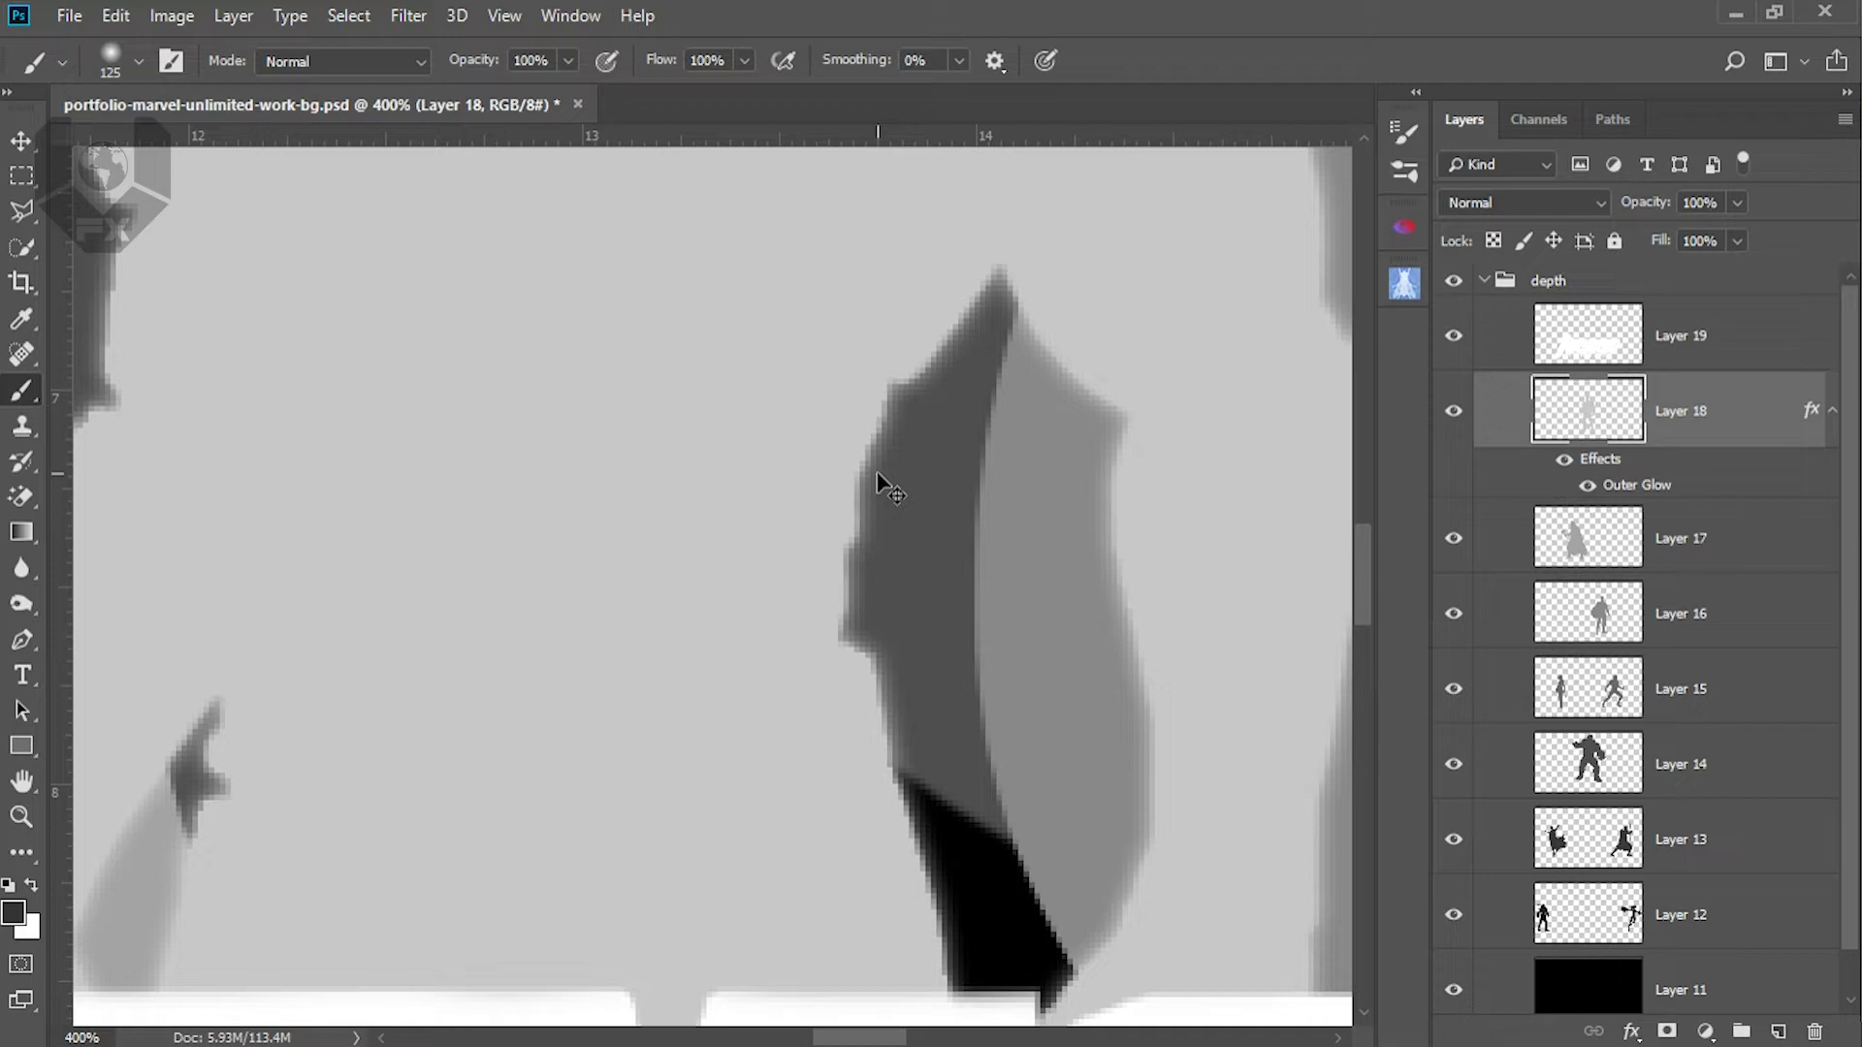
{"action": "key", "text": "ctrl+minus"}
{"action": "key", "text": "ctrl+minus"}
{"action": "key", "text": "ctrl+minus"}
{"action": "key", "text": "ctrl+minus"}
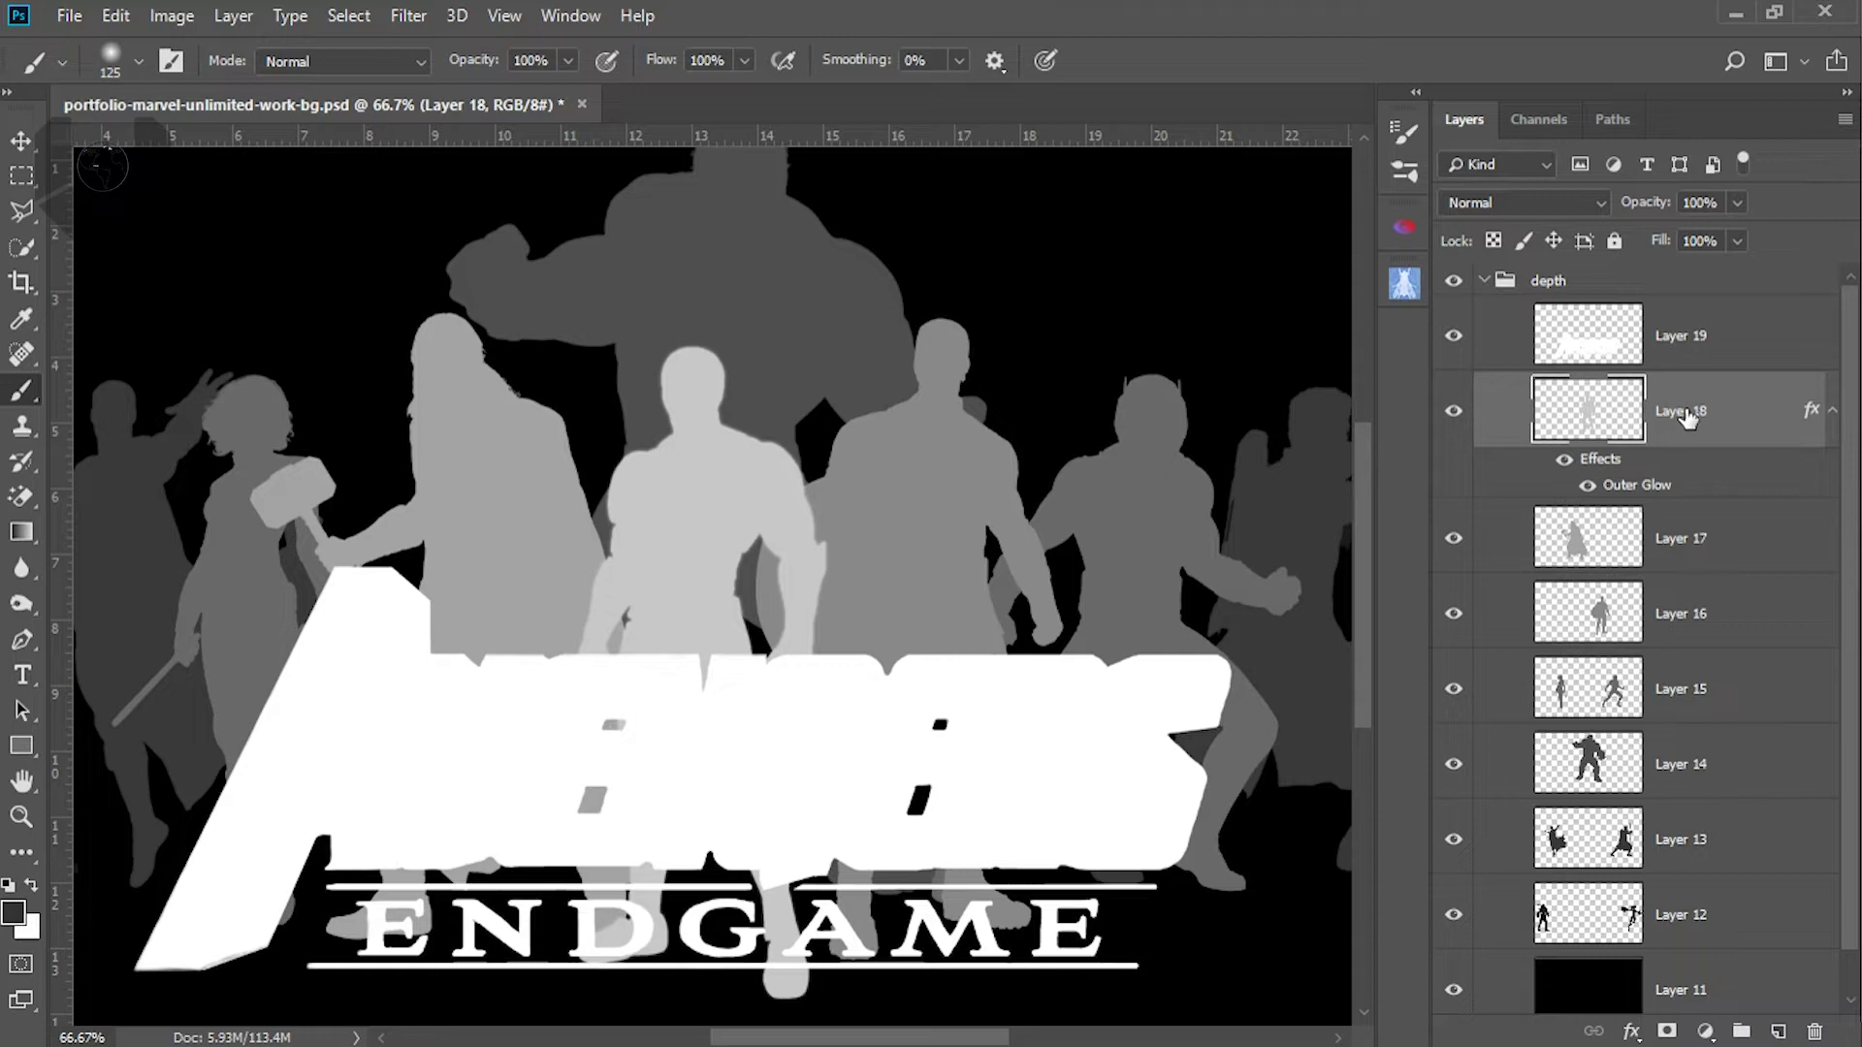
Copy Layer 18's layer style and paste it onto Layers 17, 16, 15, 14 and 13
{"action": "right_click", "coordinate": [1692, 412]}
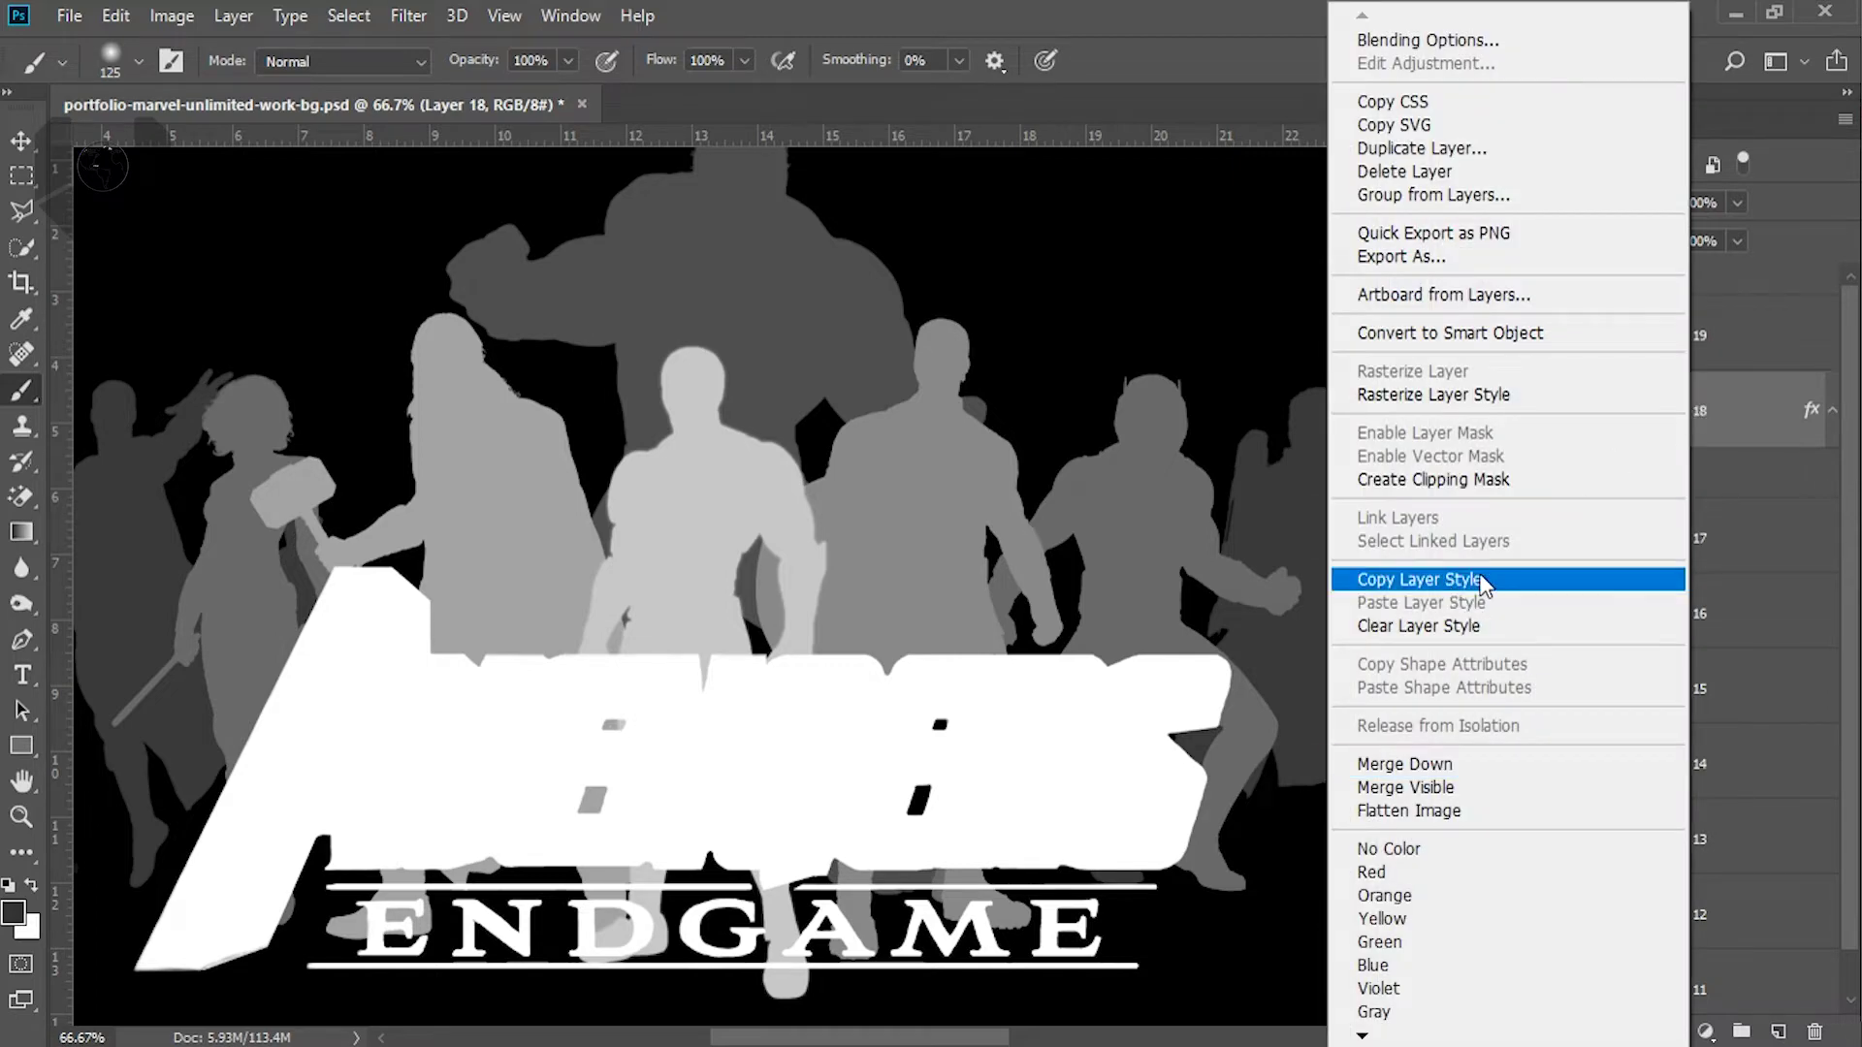
{"action": "left_click", "coordinate": [1525, 580]}
{"action": "left_click", "coordinate": [1649, 536]}
{"action": "left_click", "coordinate": [1661, 617], "text": "ctrl"}
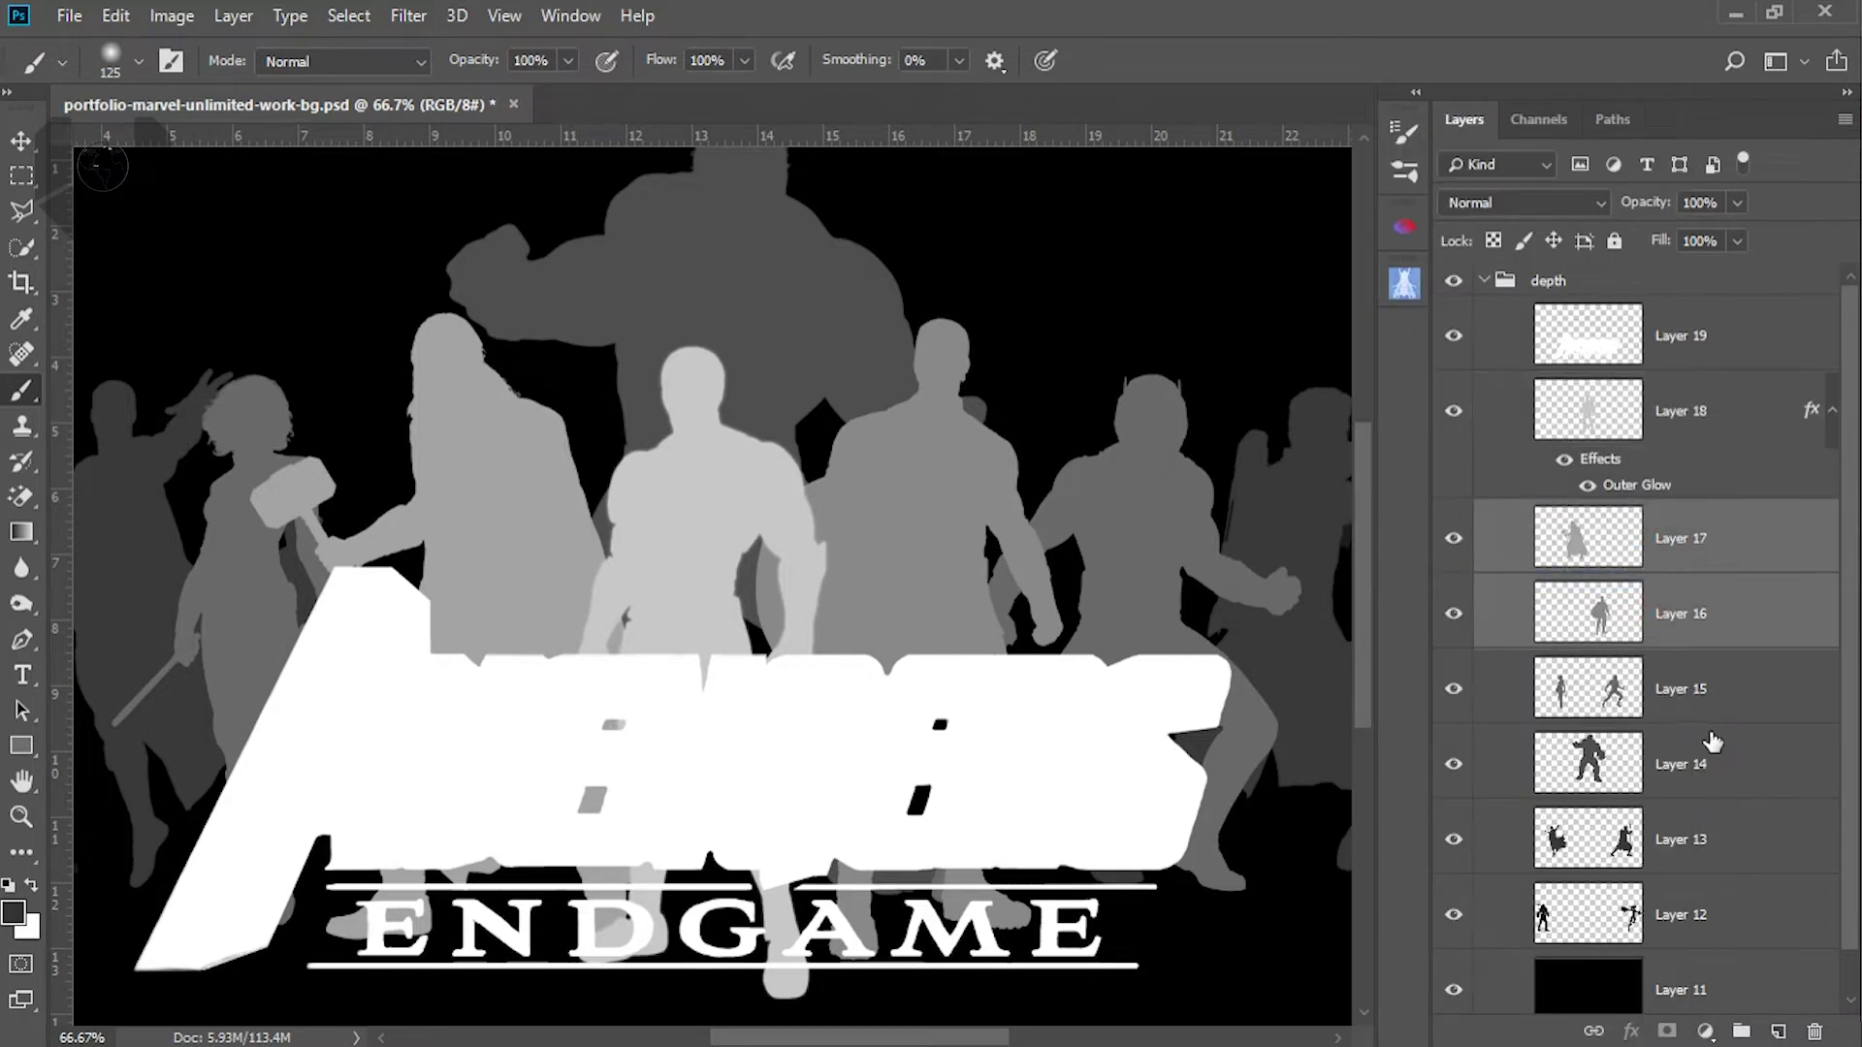
{"action": "left_click", "coordinate": [1718, 700], "text": "ctrl"}
{"action": "left_click", "coordinate": [1703, 764], "text": "ctrl"}
{"action": "left_click", "coordinate": [1699, 843], "text": "ctrl"}
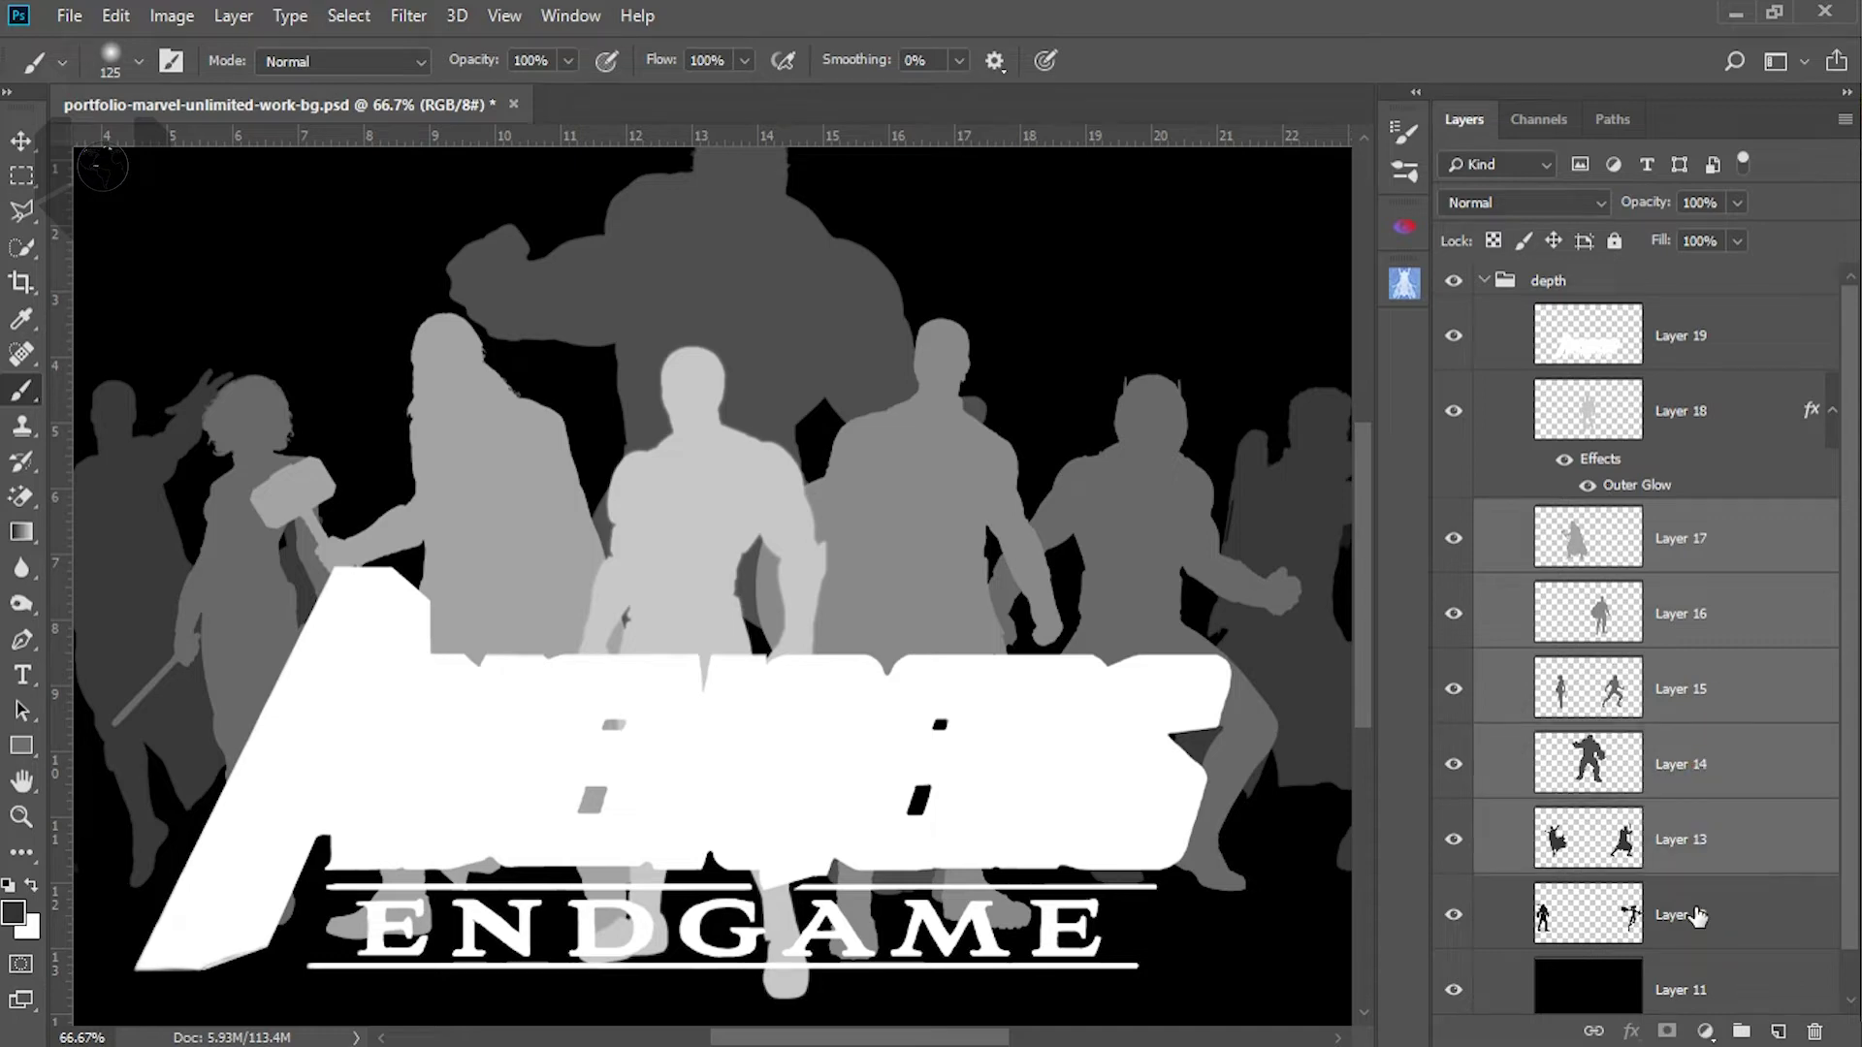
{"action": "right_click", "coordinate": [1707, 851]}
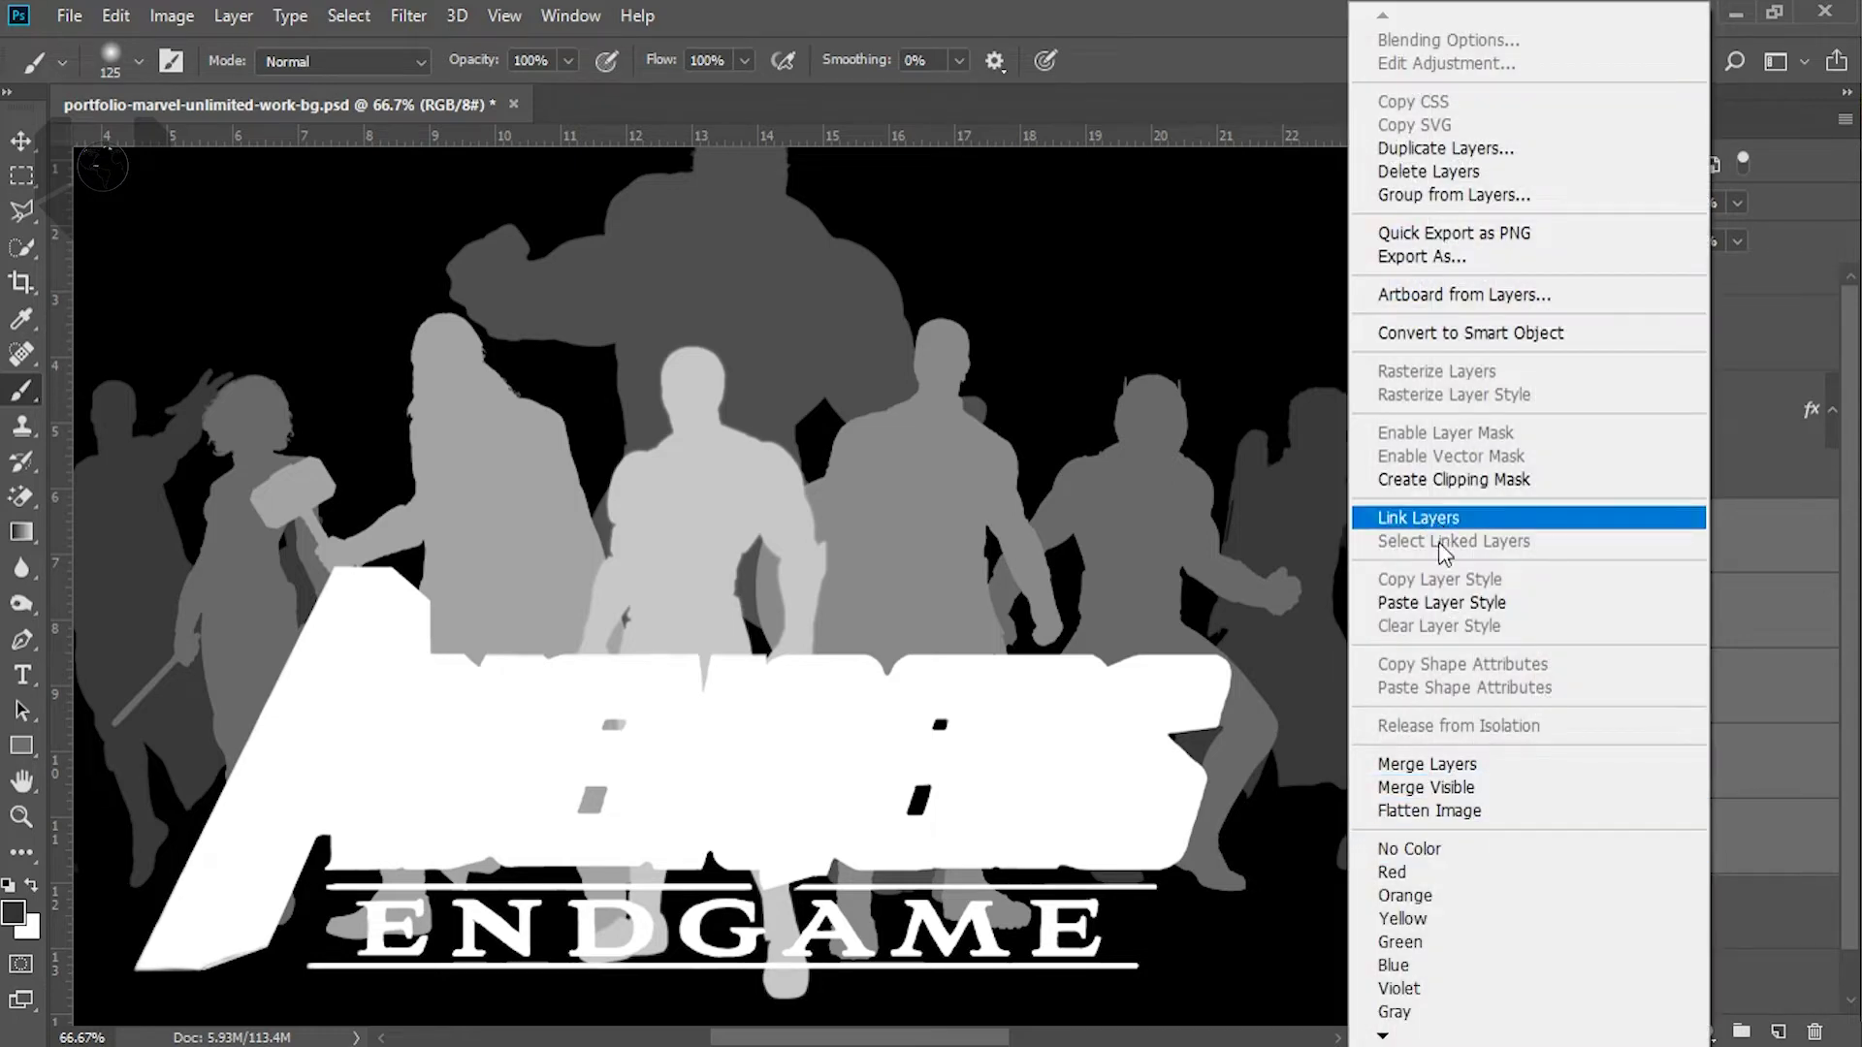
{"action": "left_click", "coordinate": [1447, 601]}
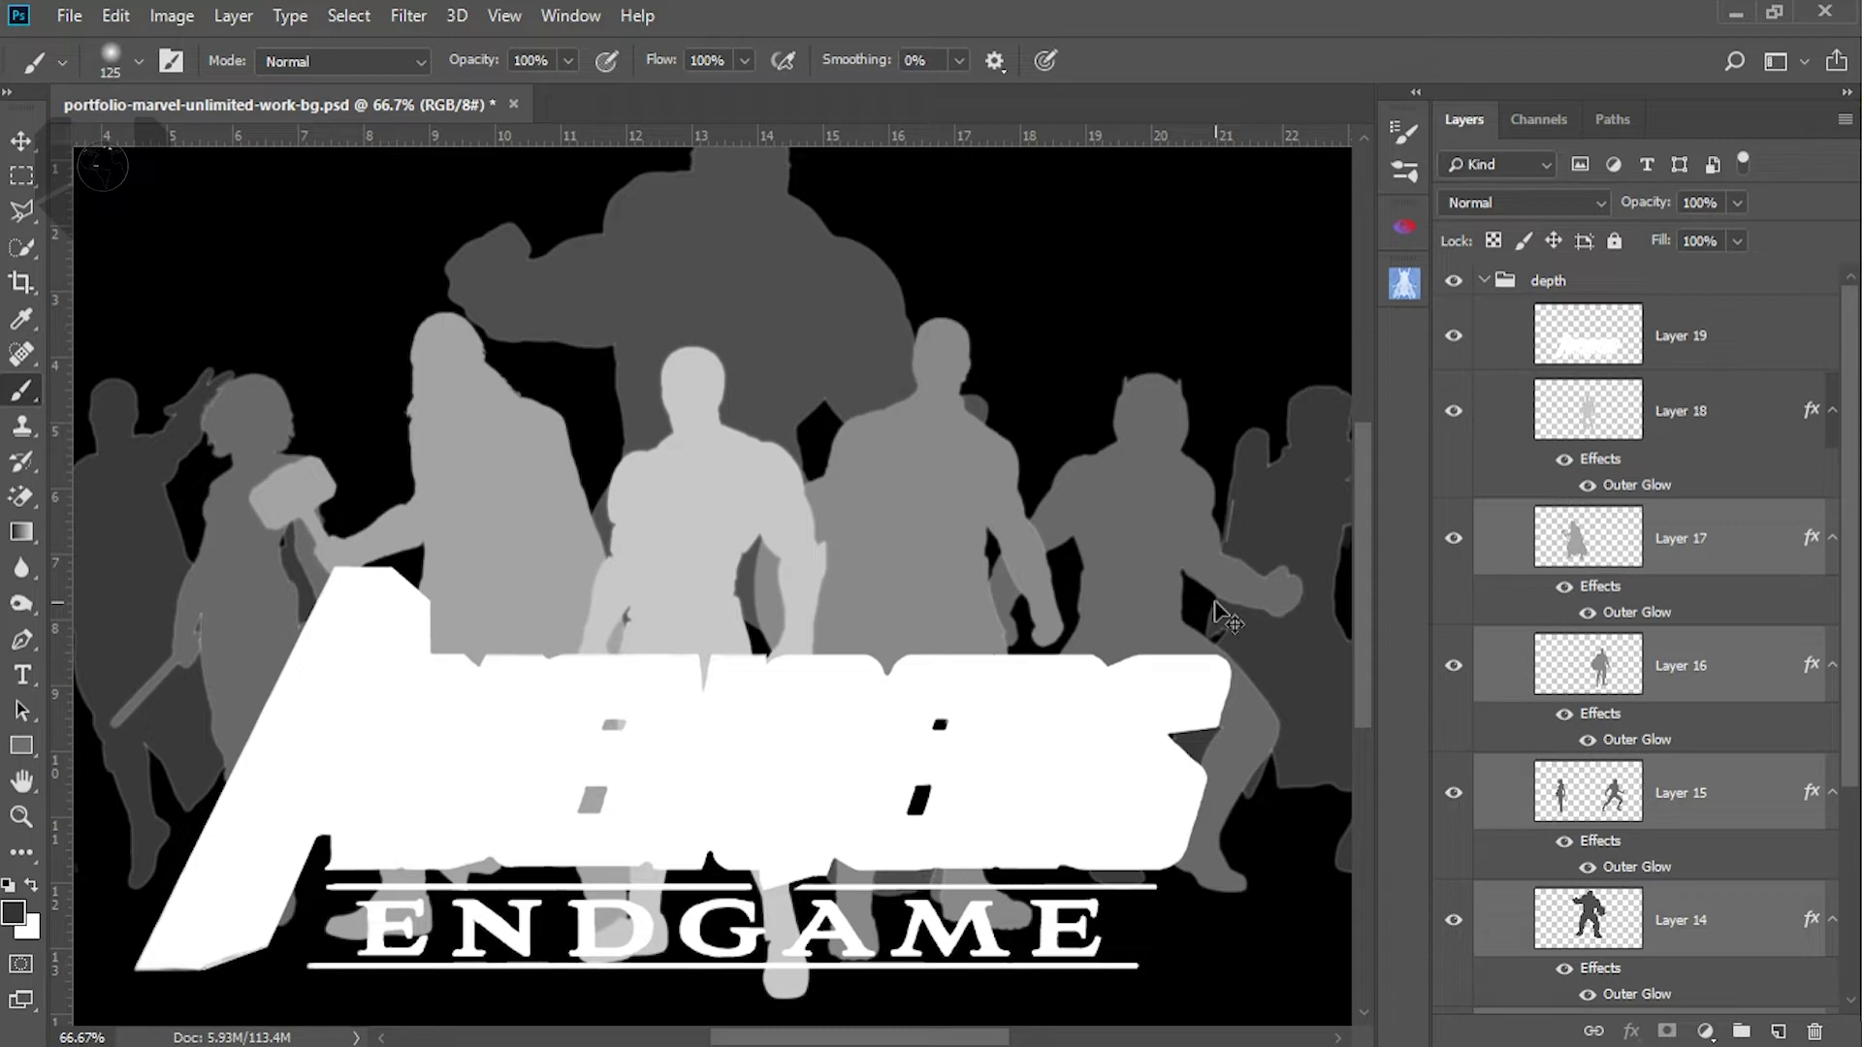
Select Layer 13 and bring the archer silhouette into view
{"action": "scroll", "coordinate": [1215, 604], "scroll_direction": "down", "scroll_amount": 2}
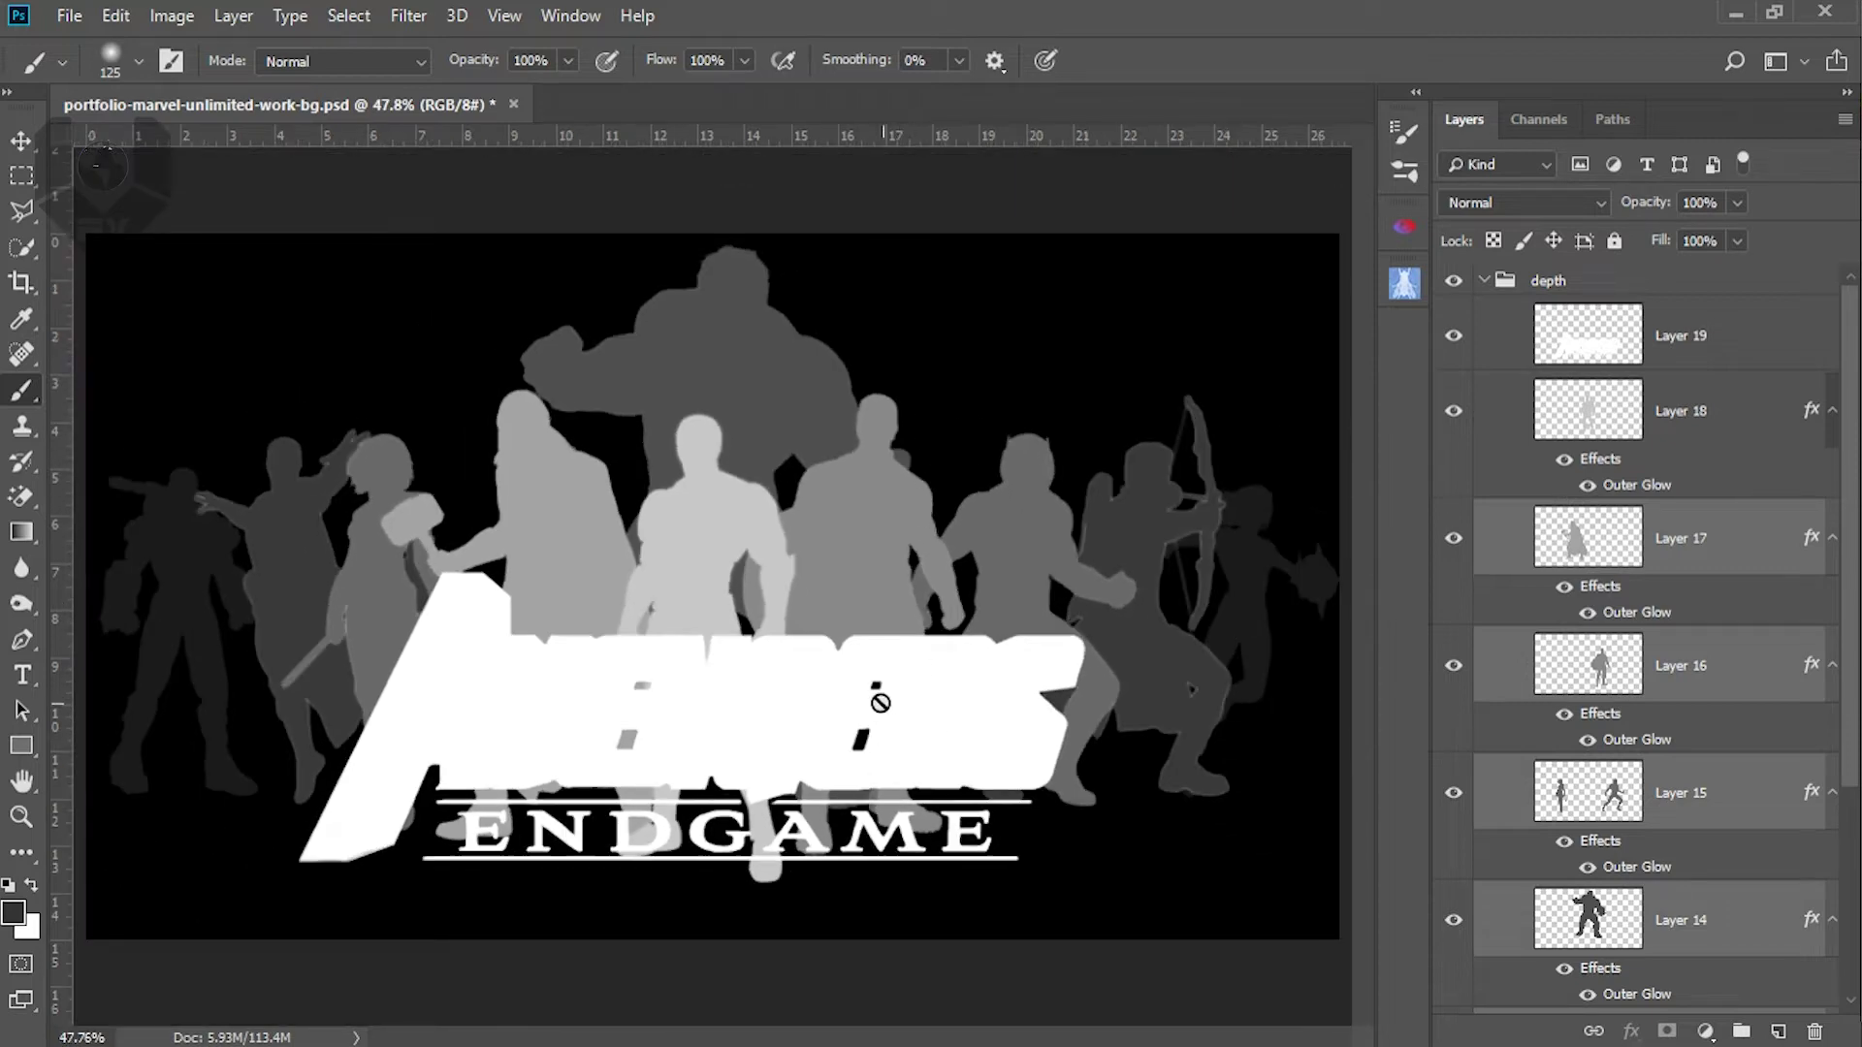
{"action": "left_click", "coordinate": [1651, 929]}
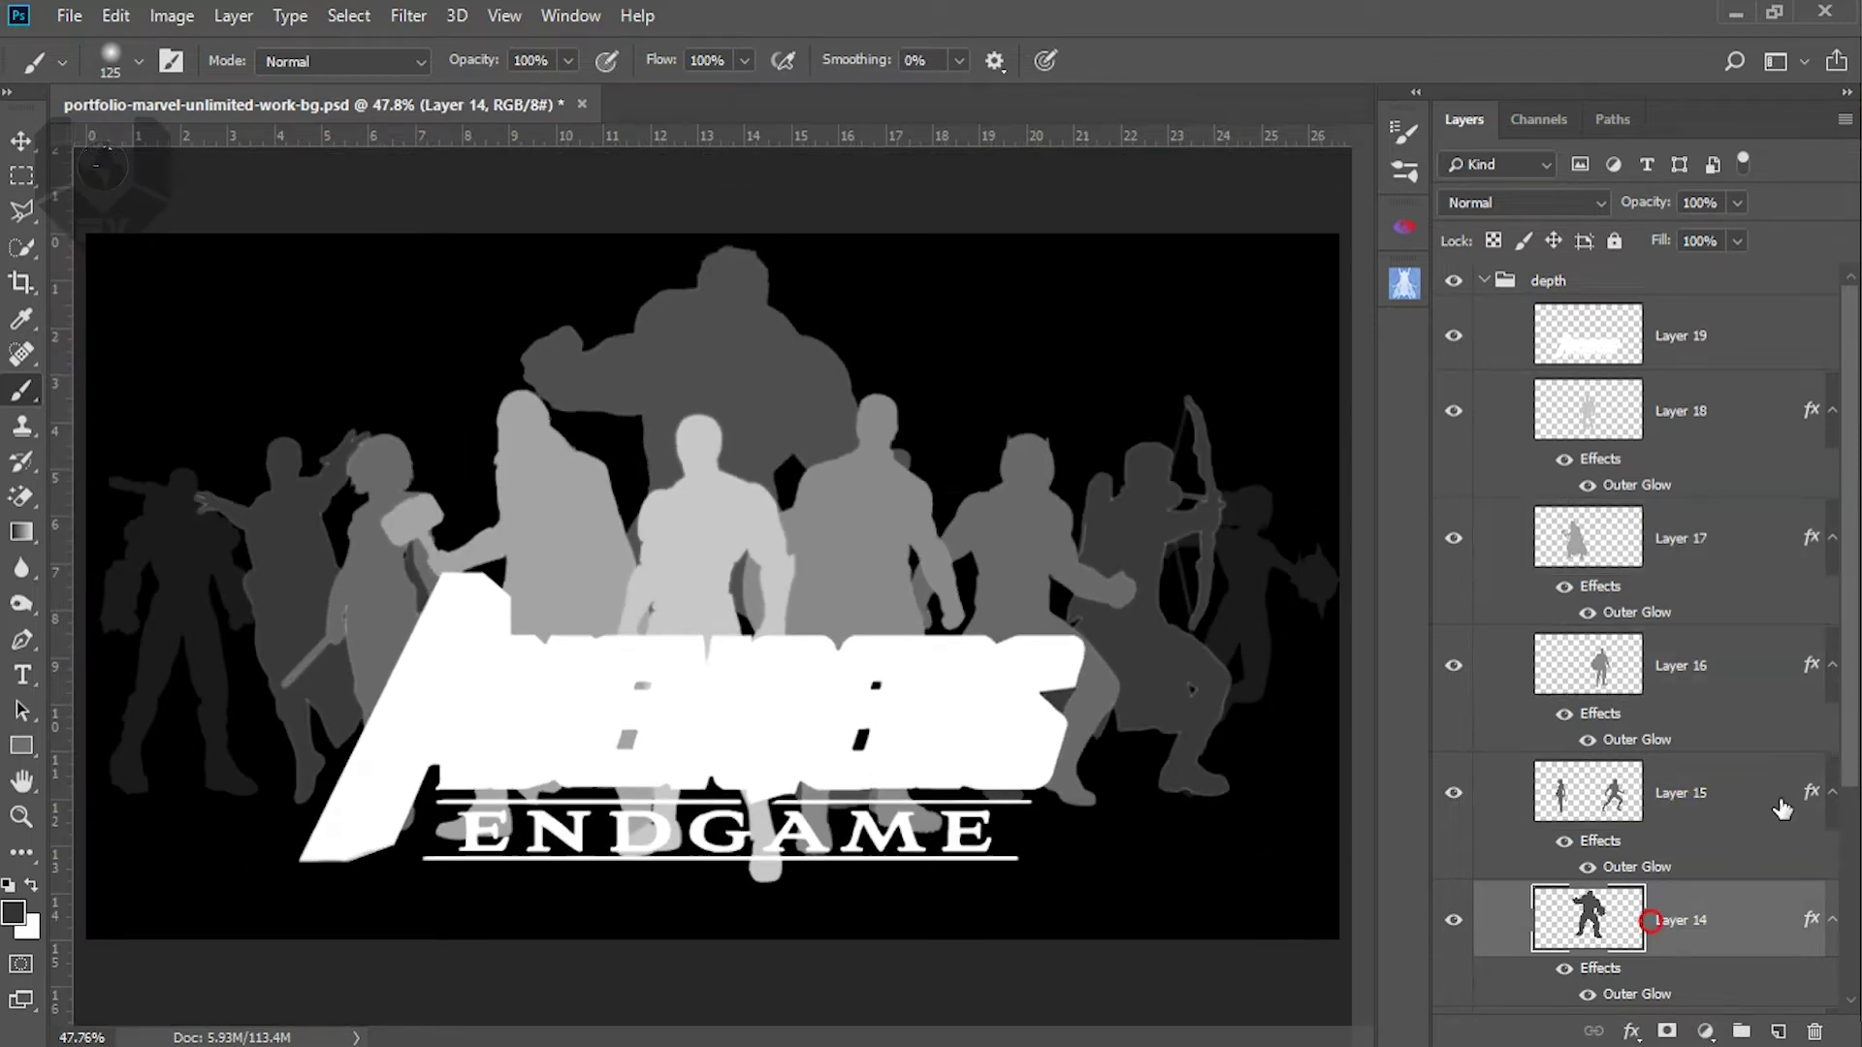
{"action": "scroll", "coordinate": [1845, 764], "scroll_direction": "down", "scroll_amount": 3}
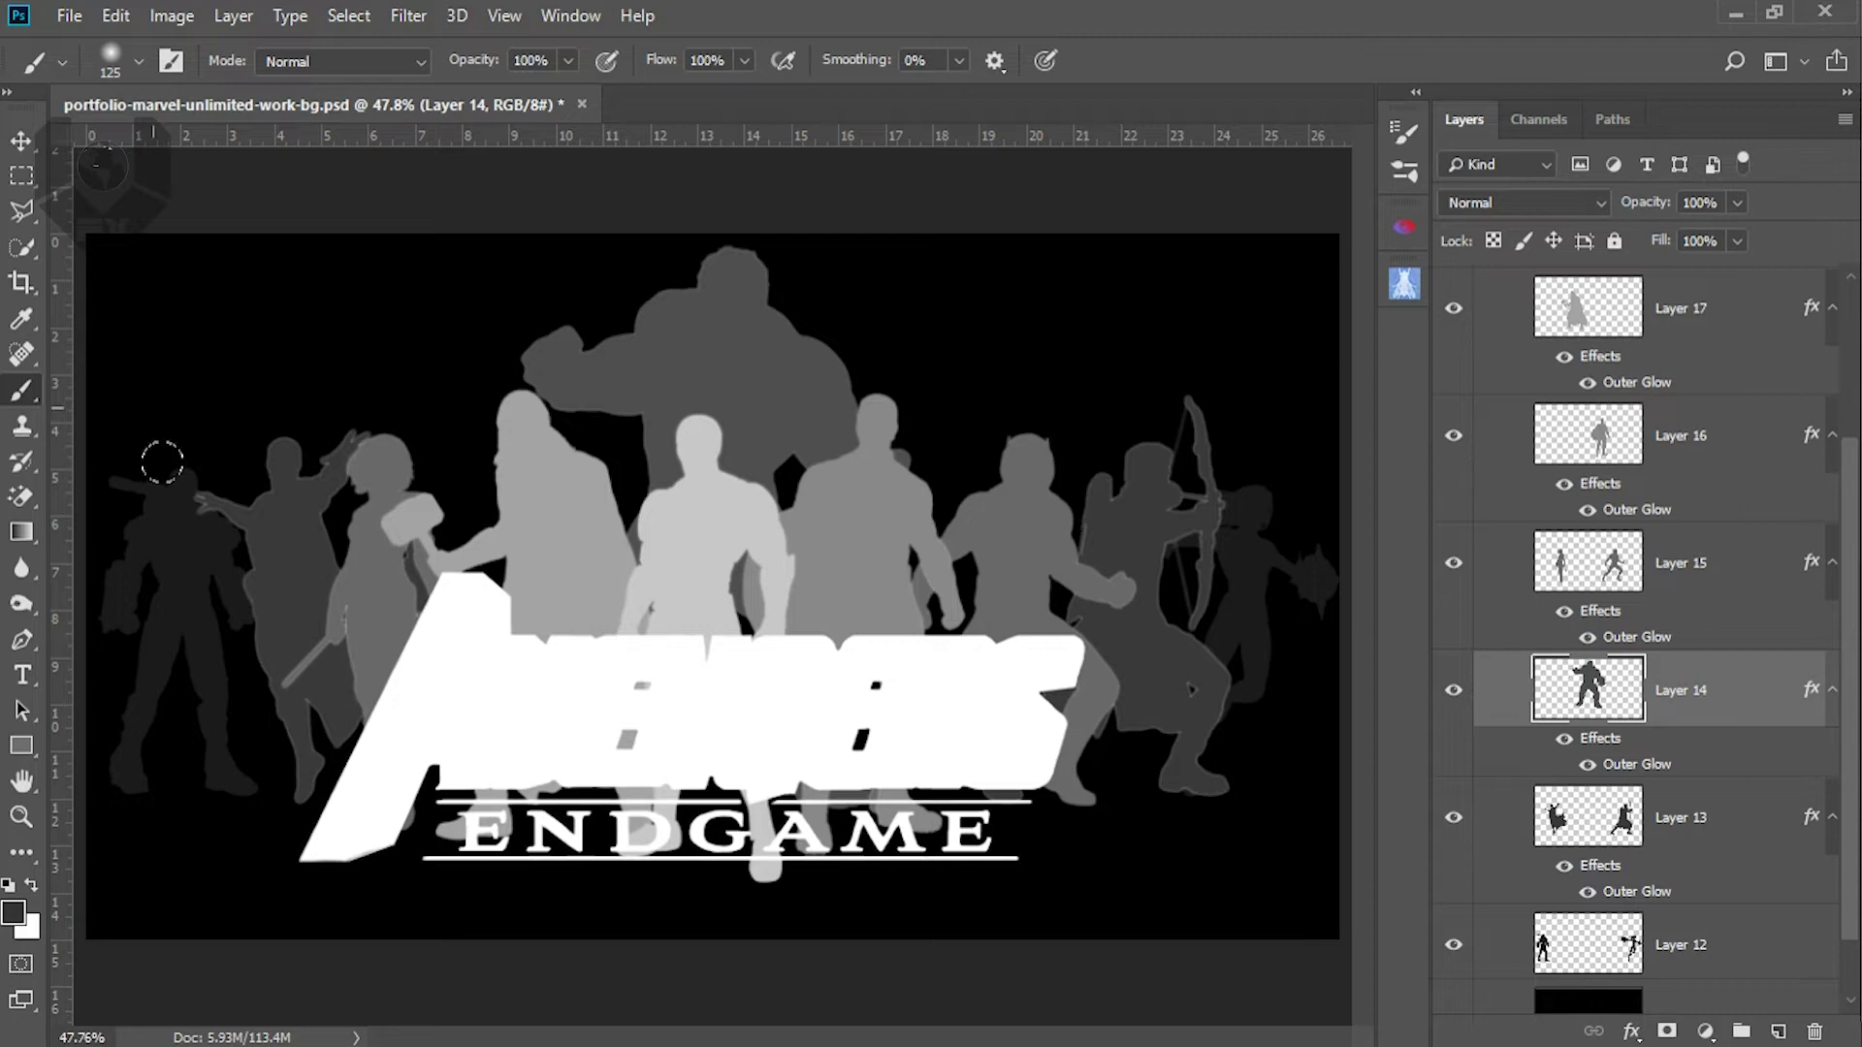
{"action": "left_click", "coordinate": [1643, 868]}
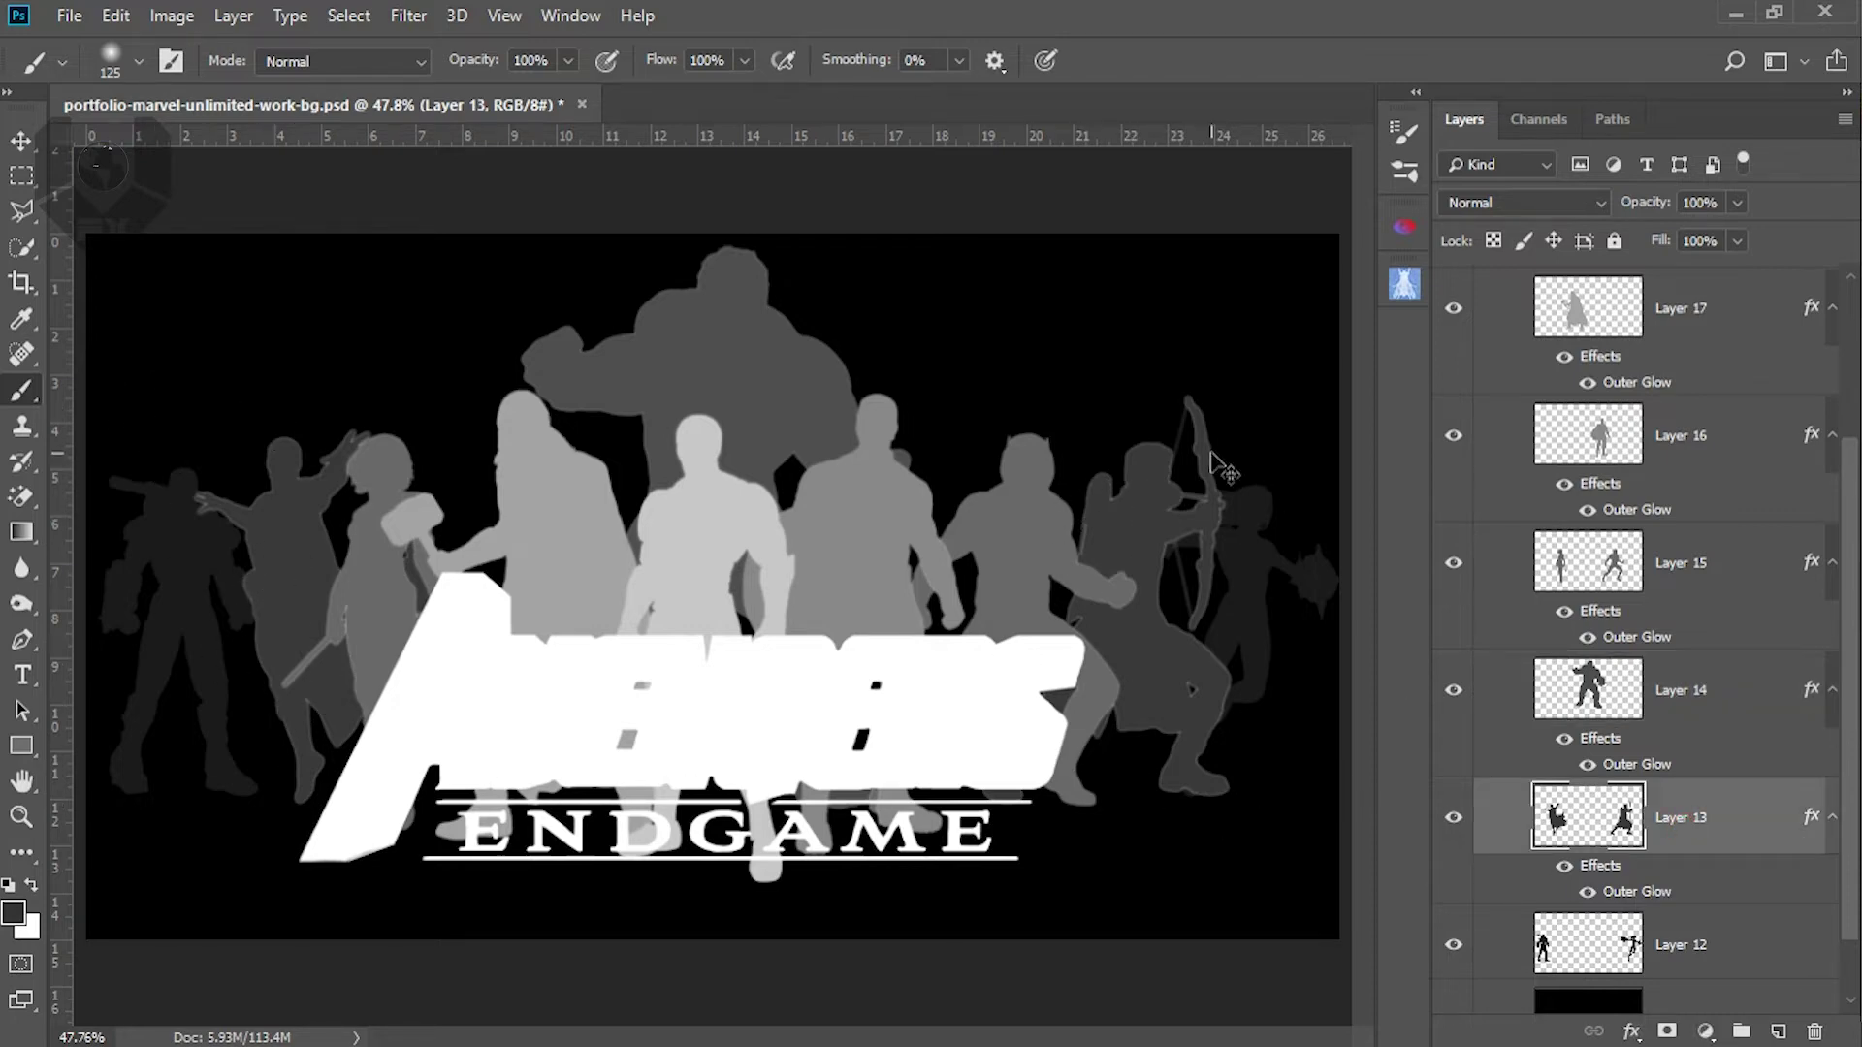
{"action": "scroll", "coordinate": [1218, 466], "scroll_direction": "up", "scroll_amount": 5}
{"action": "left_click_drag", "start_coordinate": [1210, 444], "coordinate": [850, 492]}
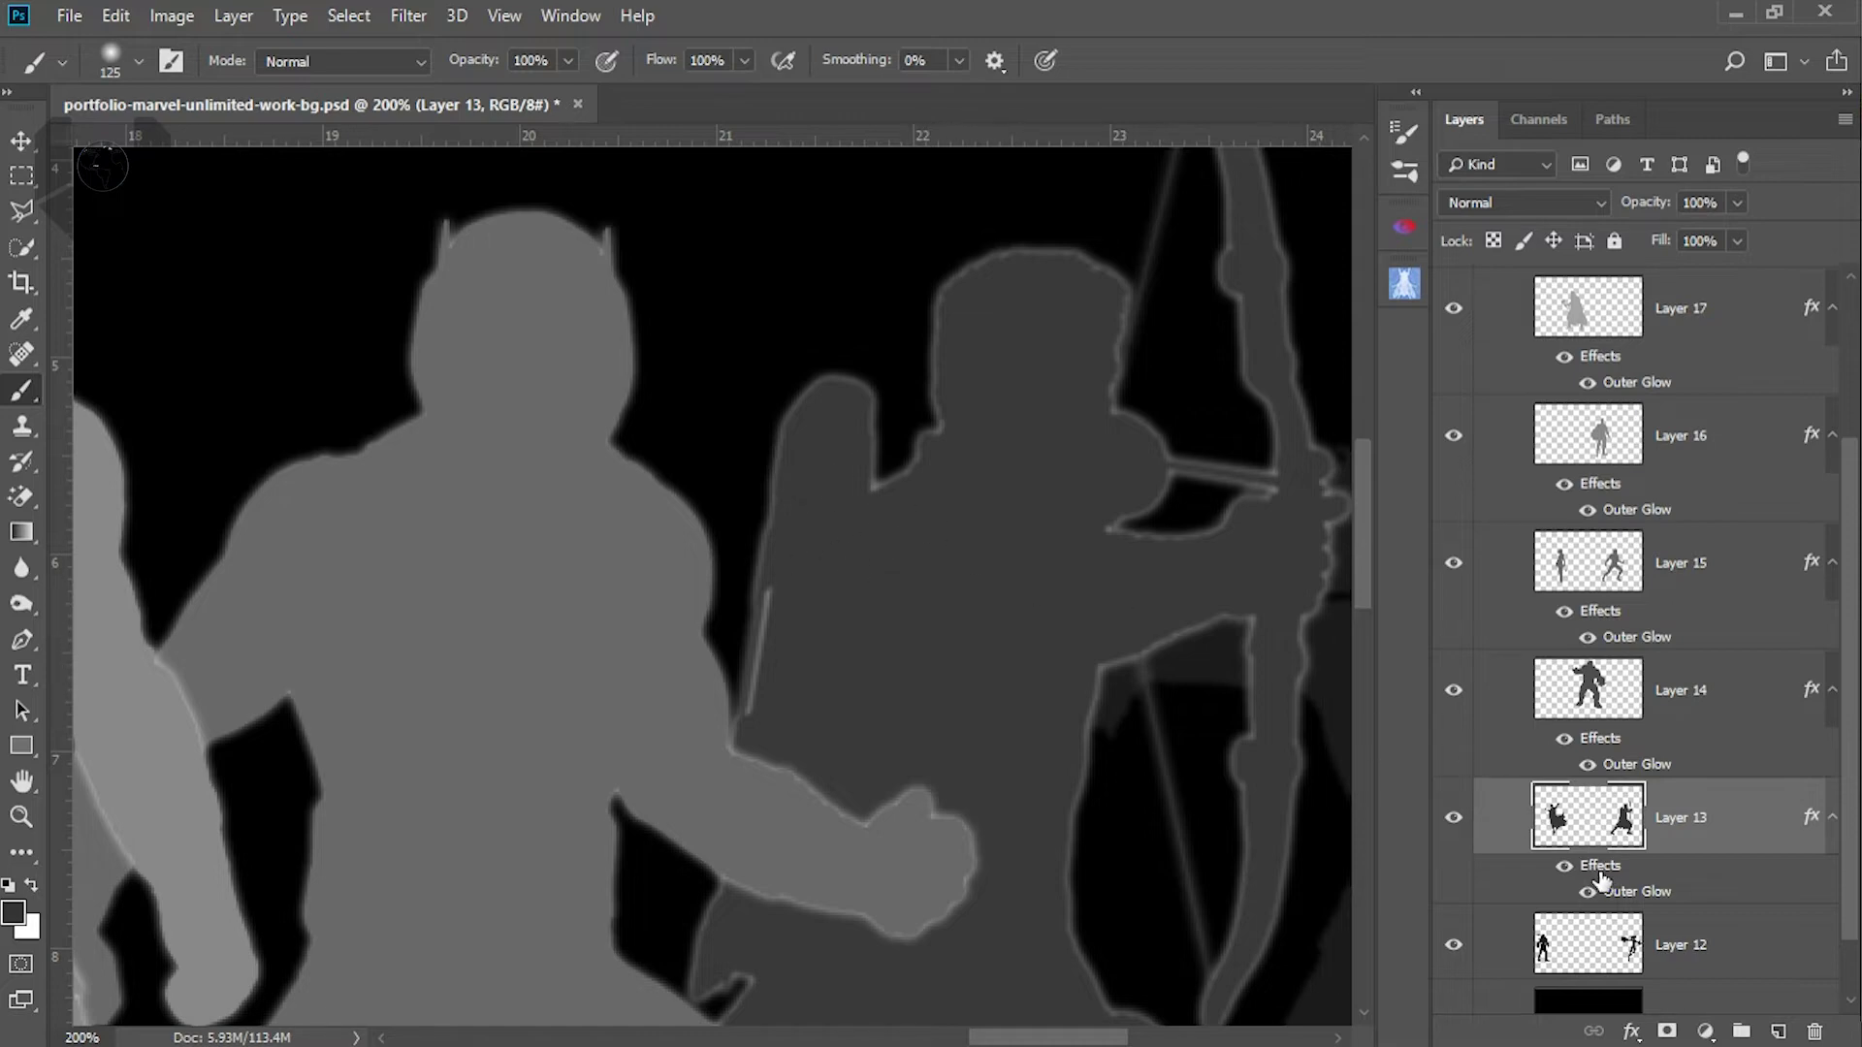
Change Layer 13's Outer Glow colour to grey 383838 sampled from the canvas
{"action": "double_click", "coordinate": [1646, 894]}
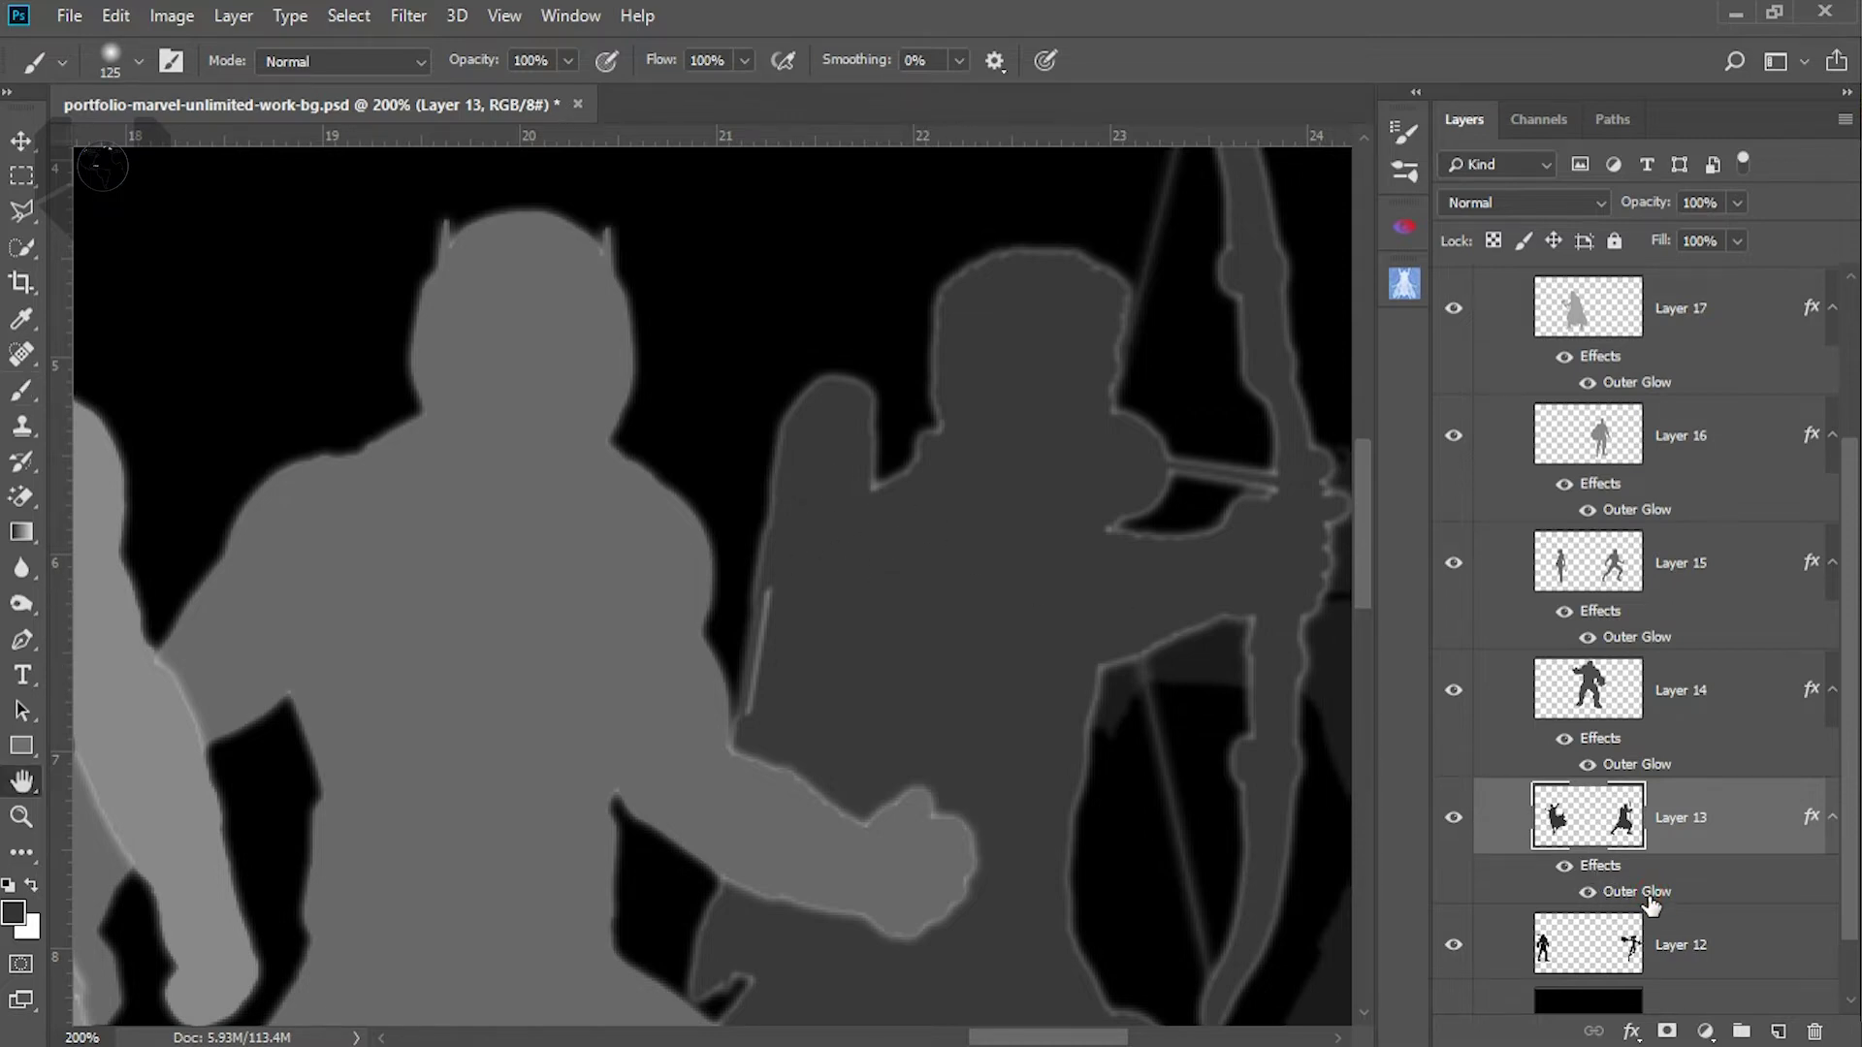
{"action": "left_click_drag", "start_coordinate": [1236, 213], "coordinate": [1693, 185]}
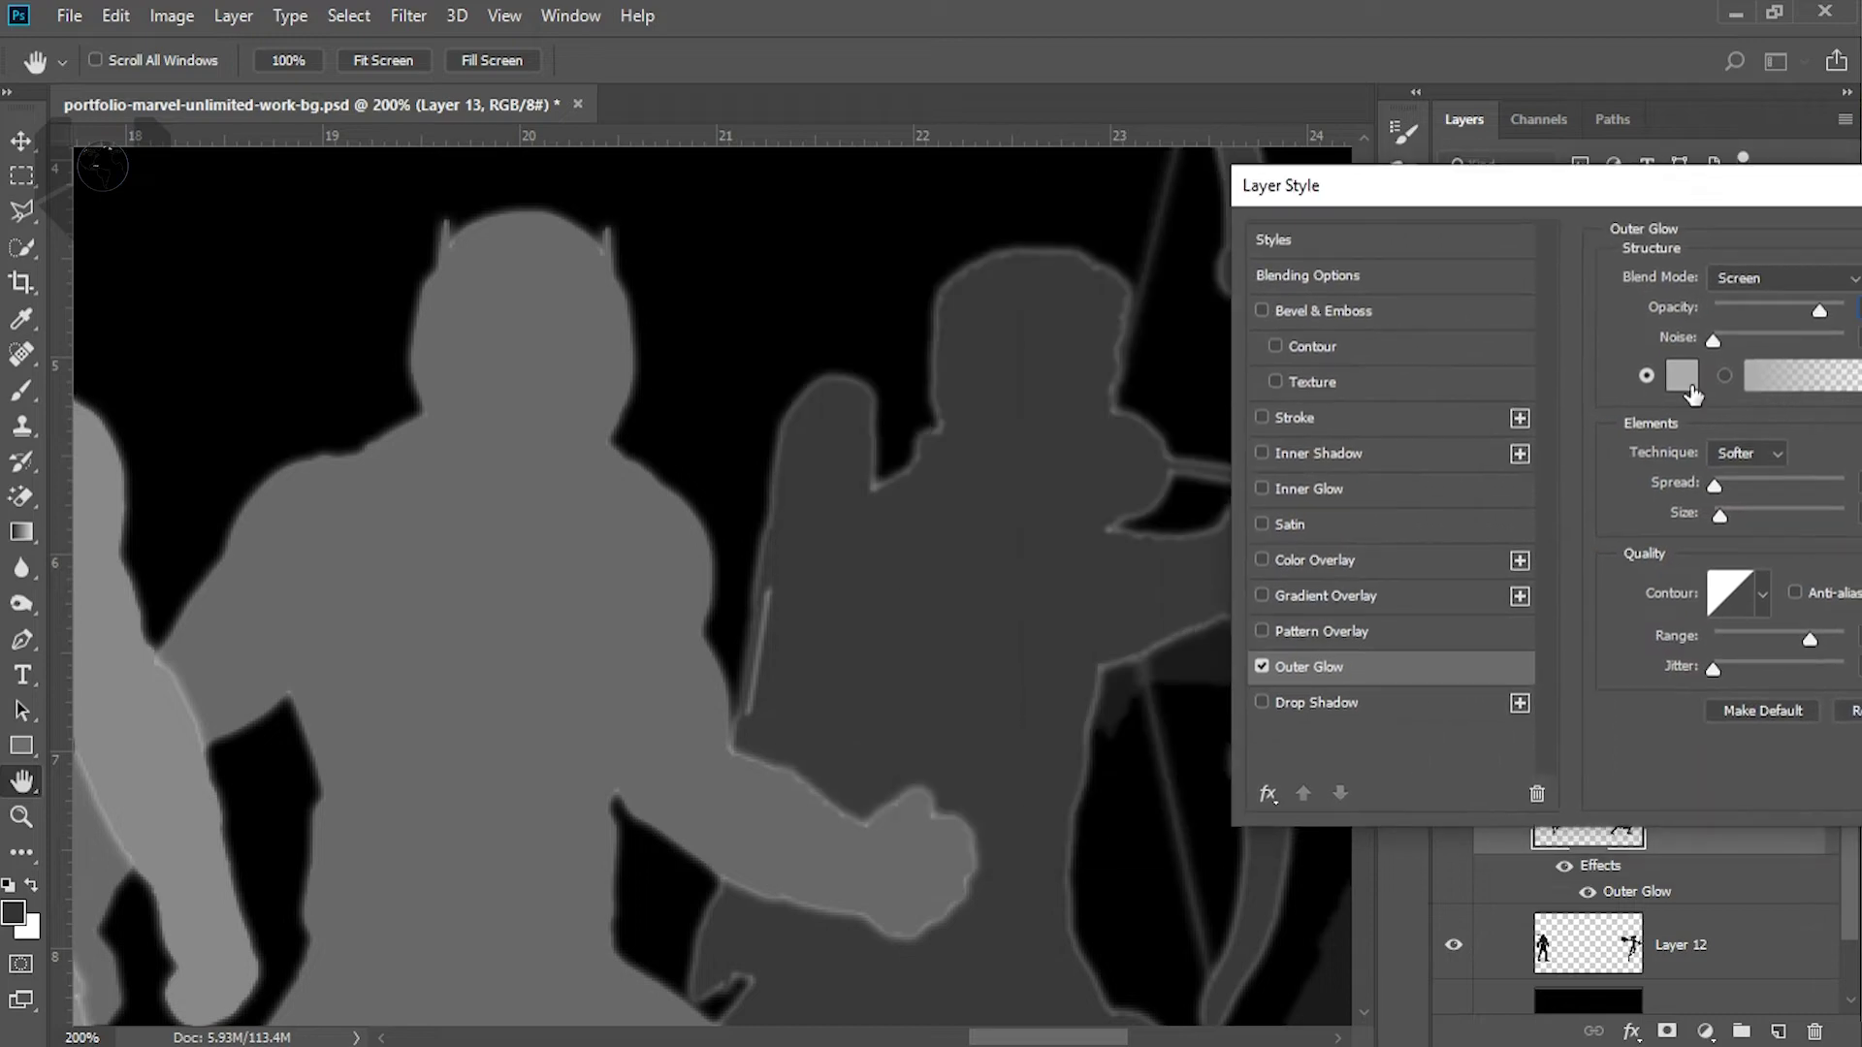
{"action": "left_click", "coordinate": [1687, 383]}
{"action": "left_click", "coordinate": [942, 568]}
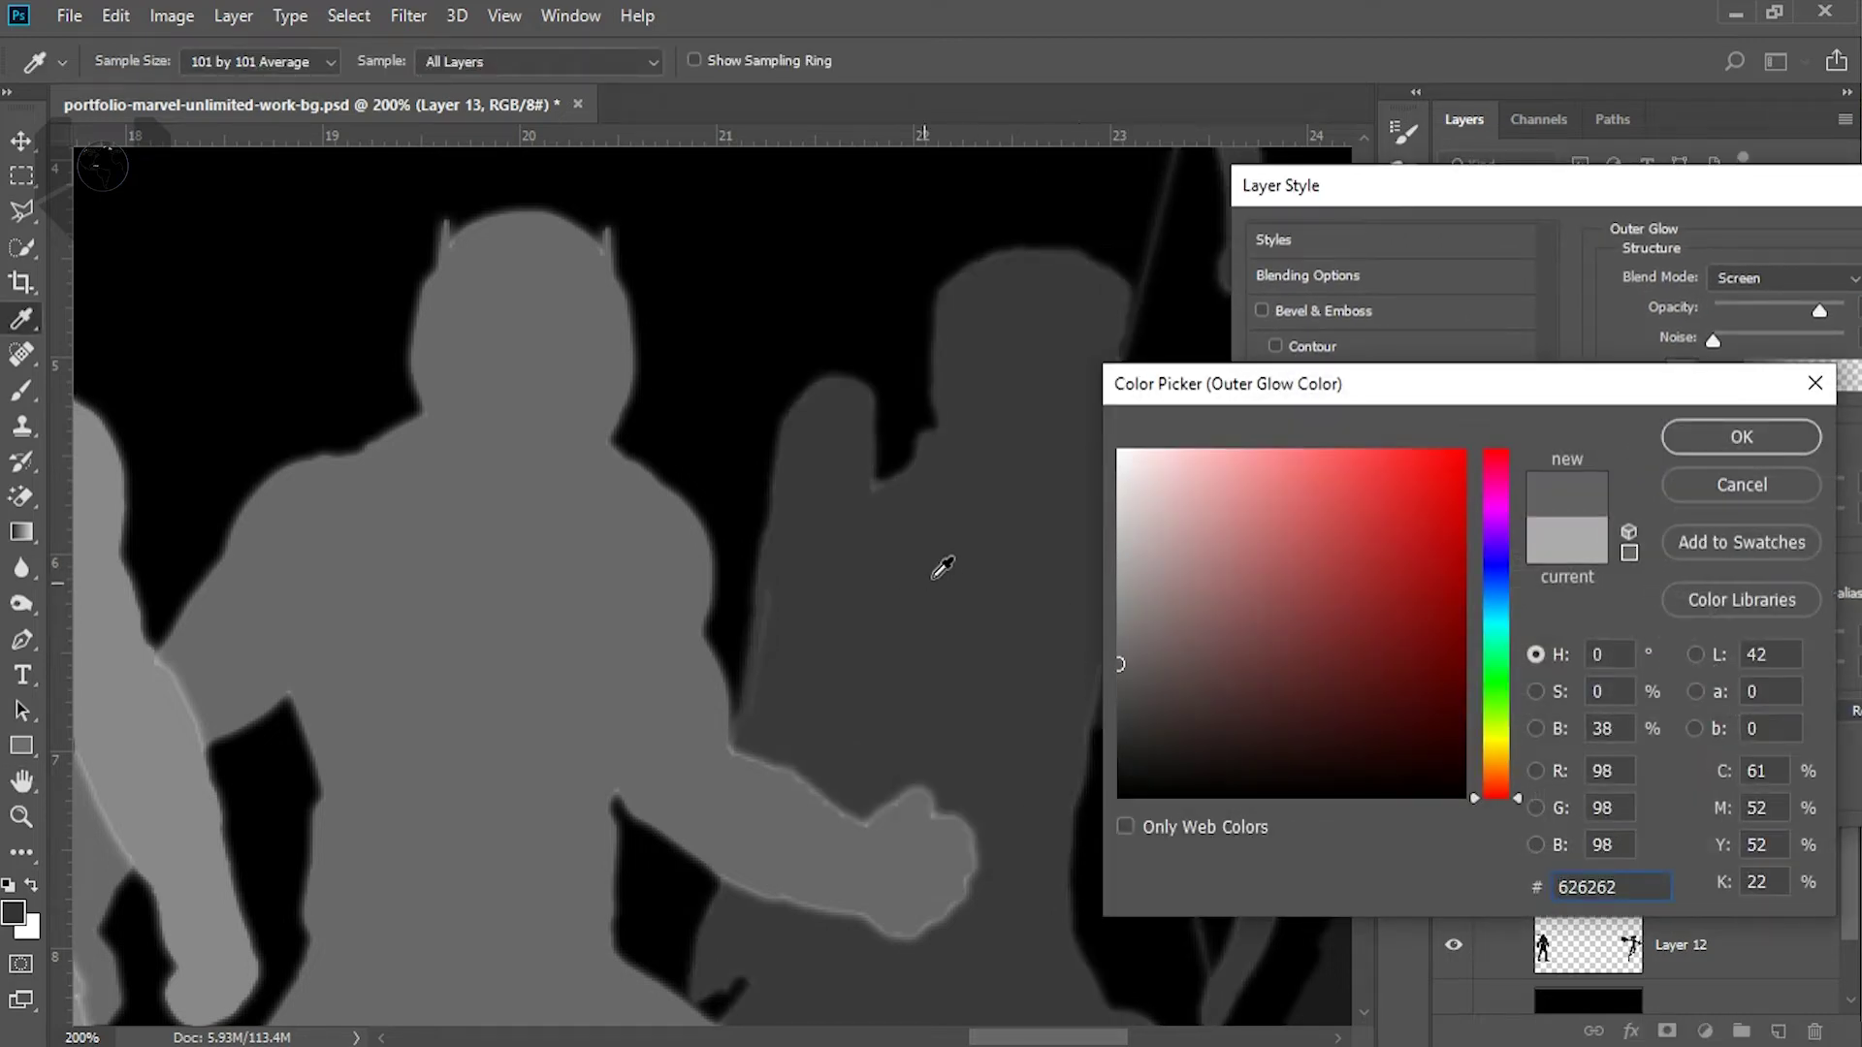
{"action": "left_click", "coordinate": [936, 559]}
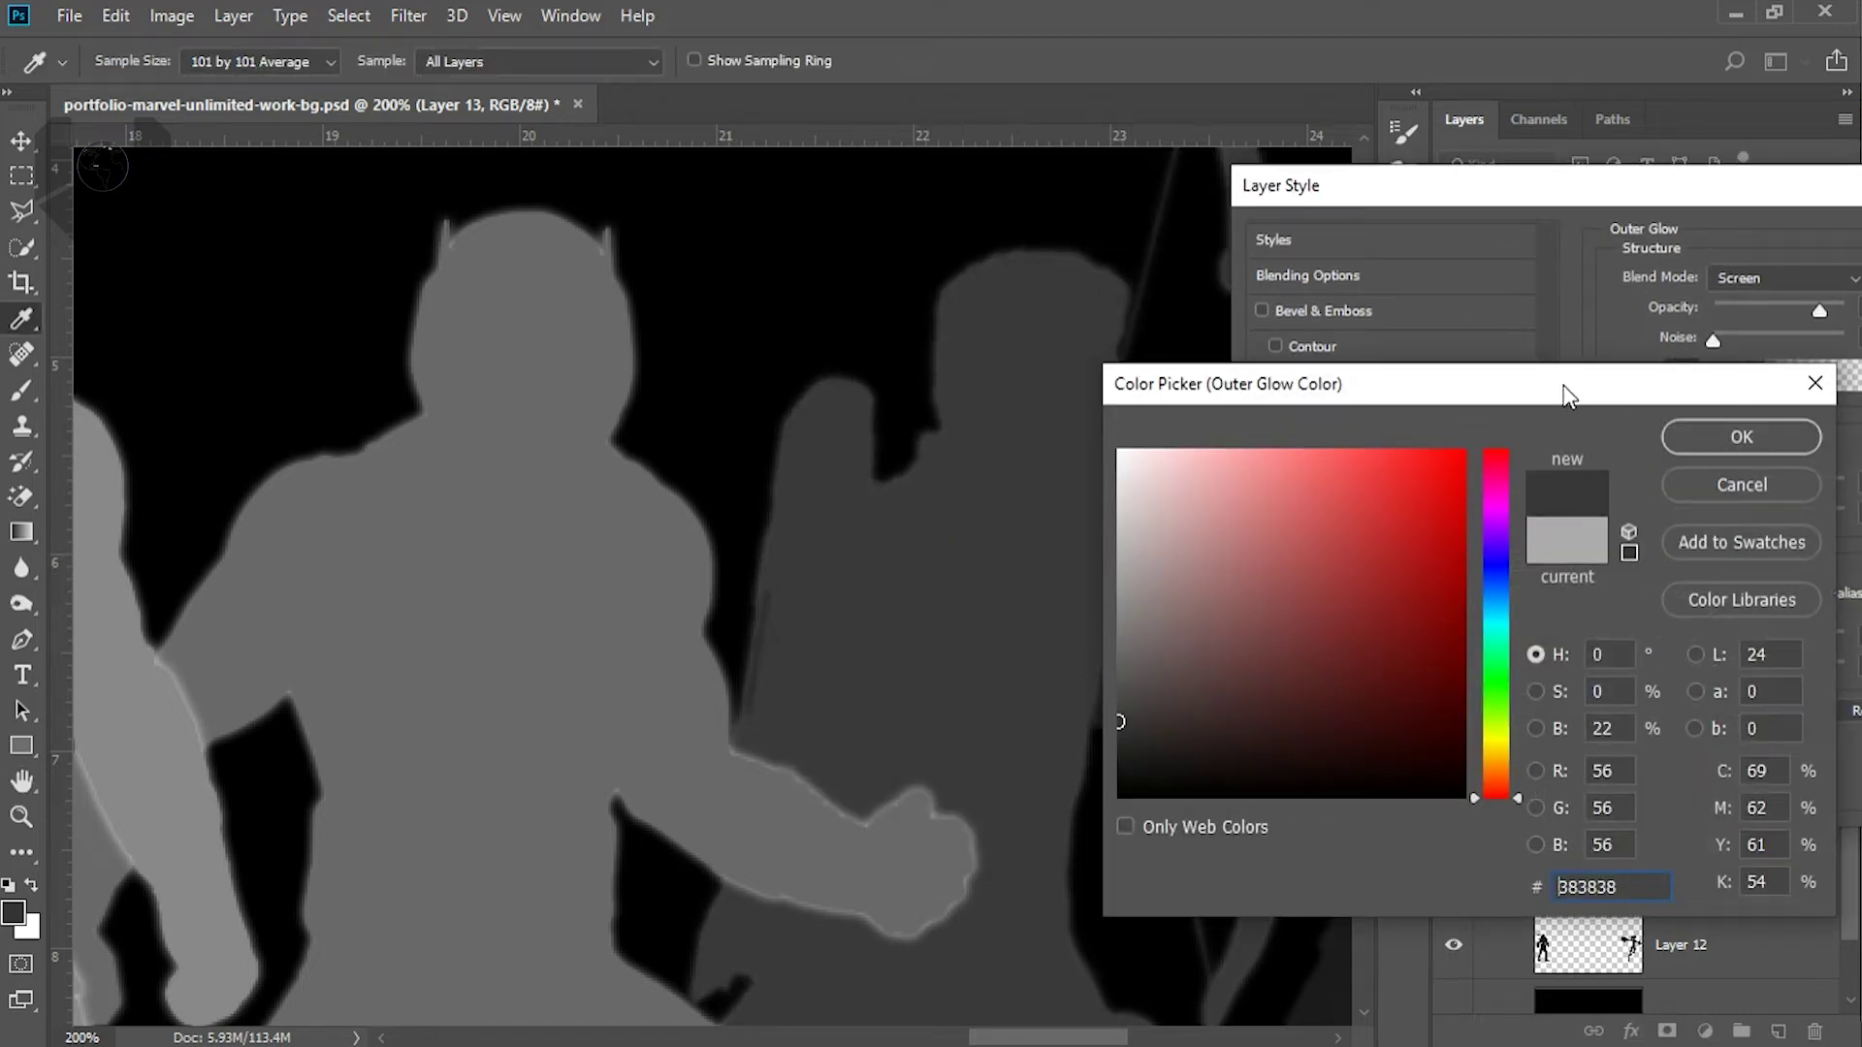
{"action": "left_click", "coordinate": [1668, 434]}
{"action": "left_click_drag", "start_coordinate": [1736, 189], "coordinate": [1568, 230]}
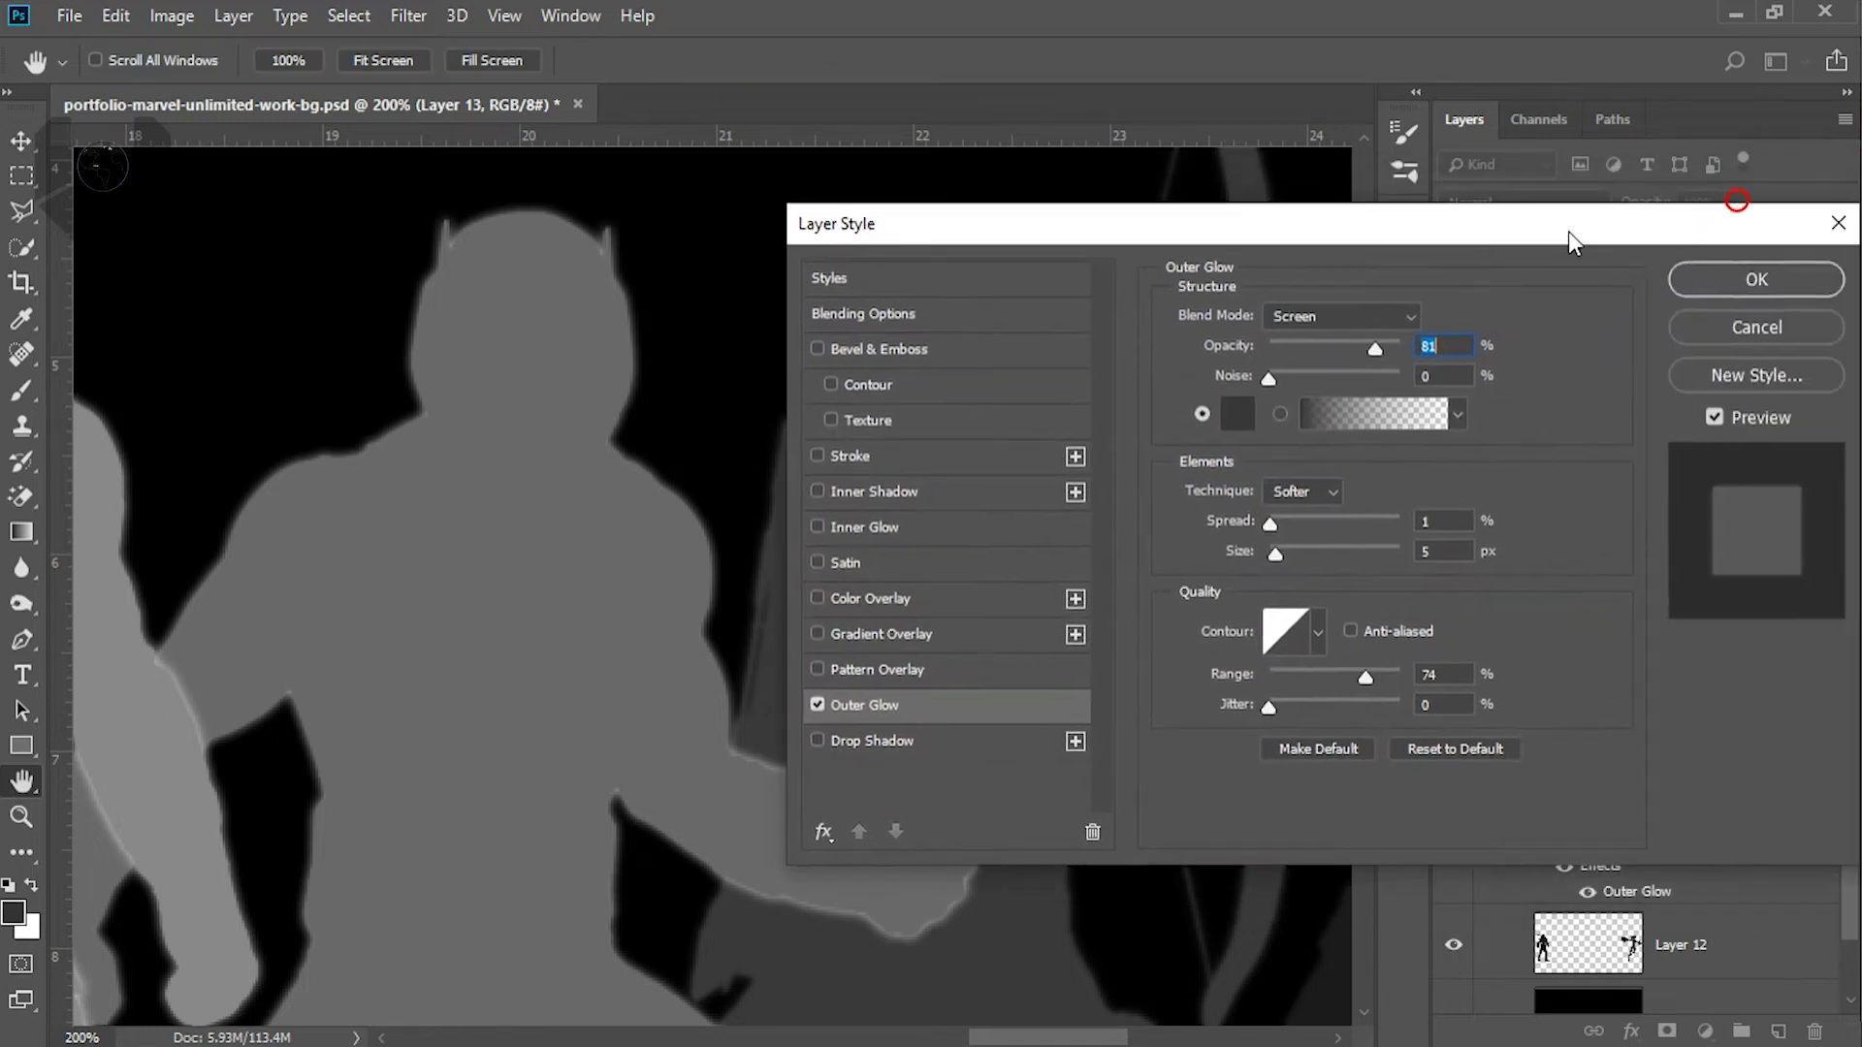
{"action": "left_click", "coordinate": [1746, 289]}
Zoom in to inspect the silhouette edges and select Layer 14
{"action": "key", "text": "ctrl+0"}
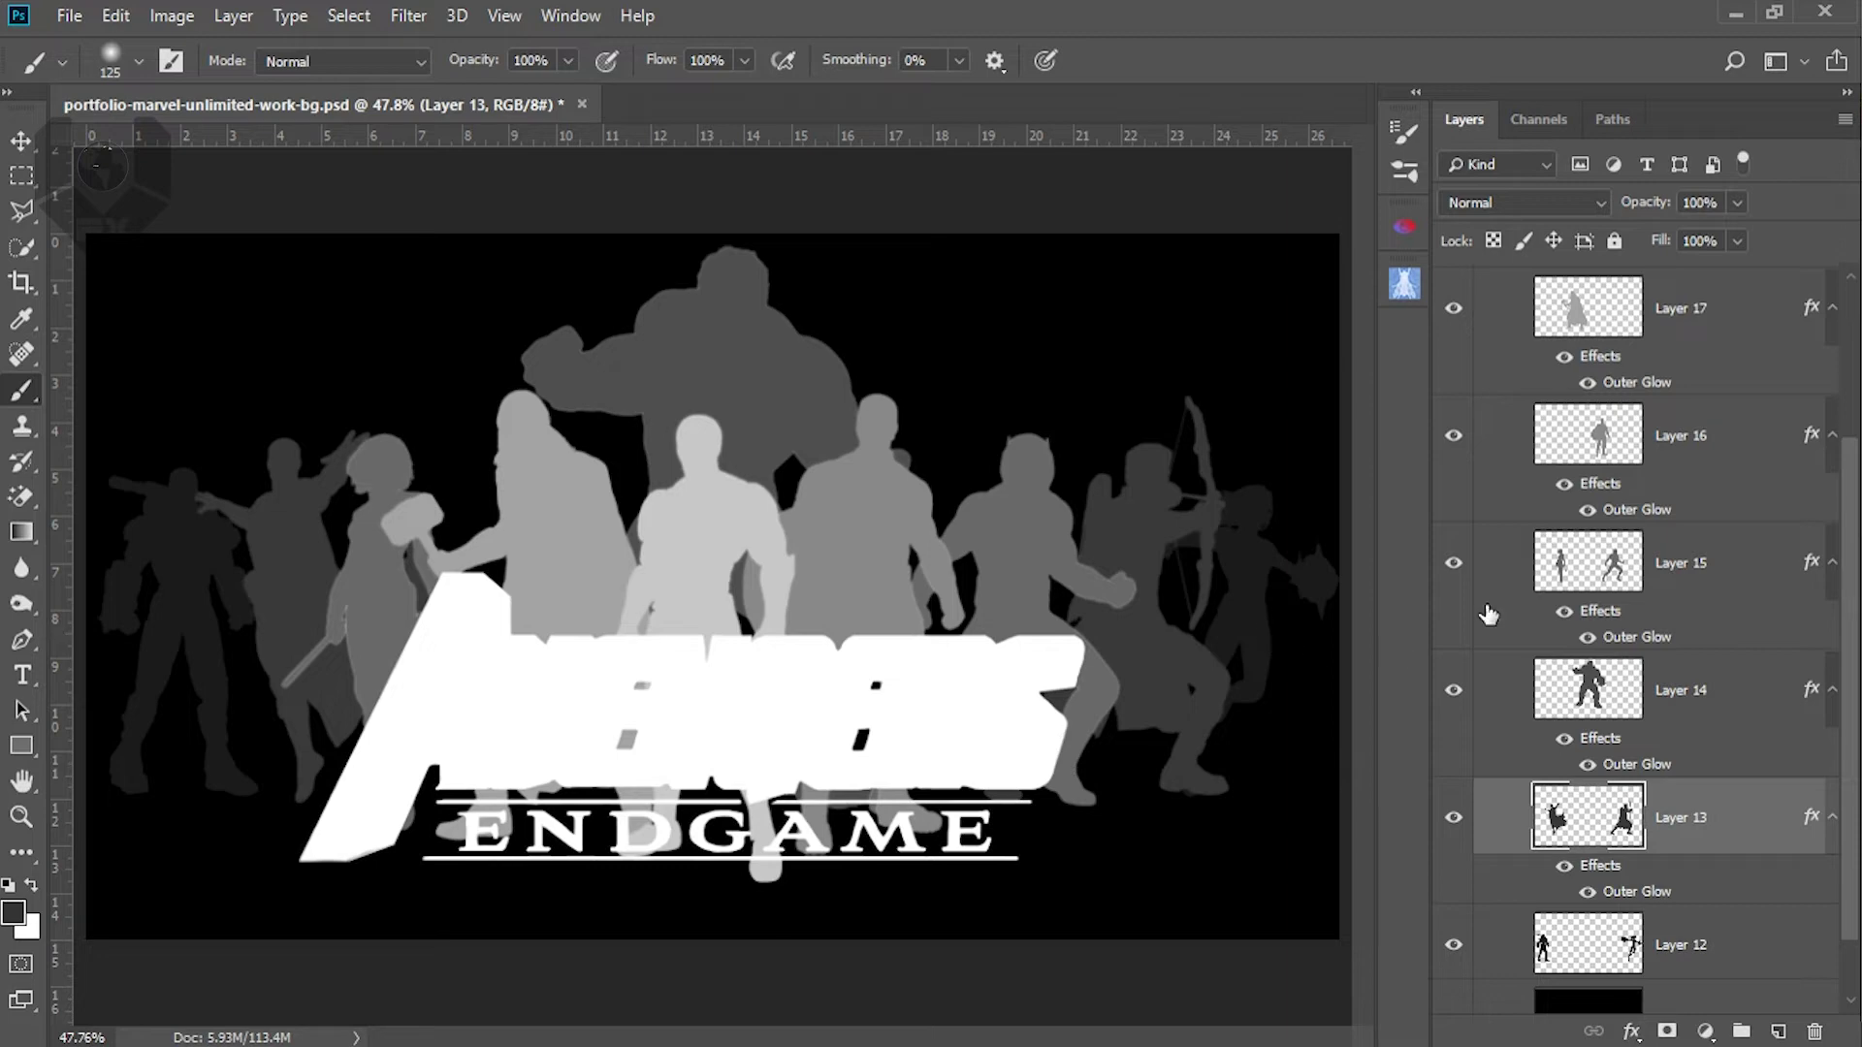
{"action": "left_click_drag", "start_coordinate": [1849, 475], "coordinate": [1839, 286]}
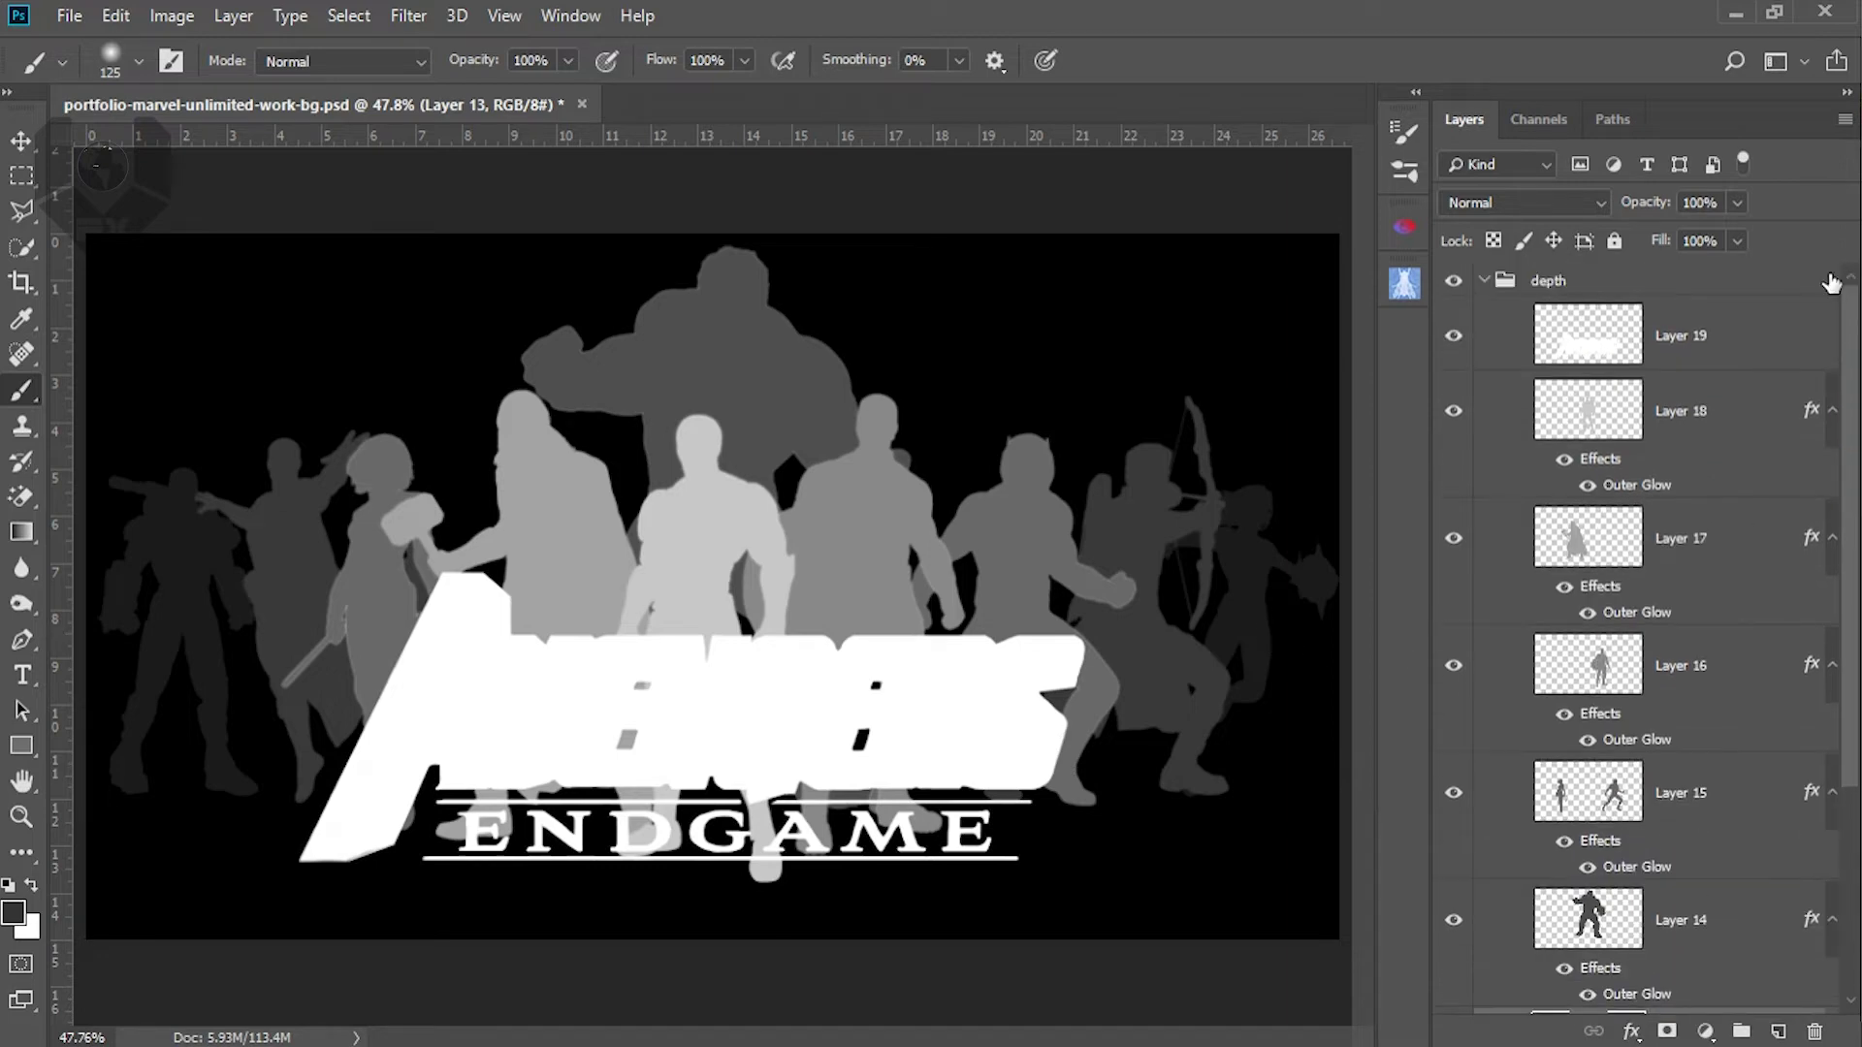
{"action": "key", "text": "ctrl+plus"}
{"action": "key", "text": "ctrl+plus"}
{"action": "key", "text": "ctrl+plus"}
{"action": "key", "text": "ctrl+plus"}
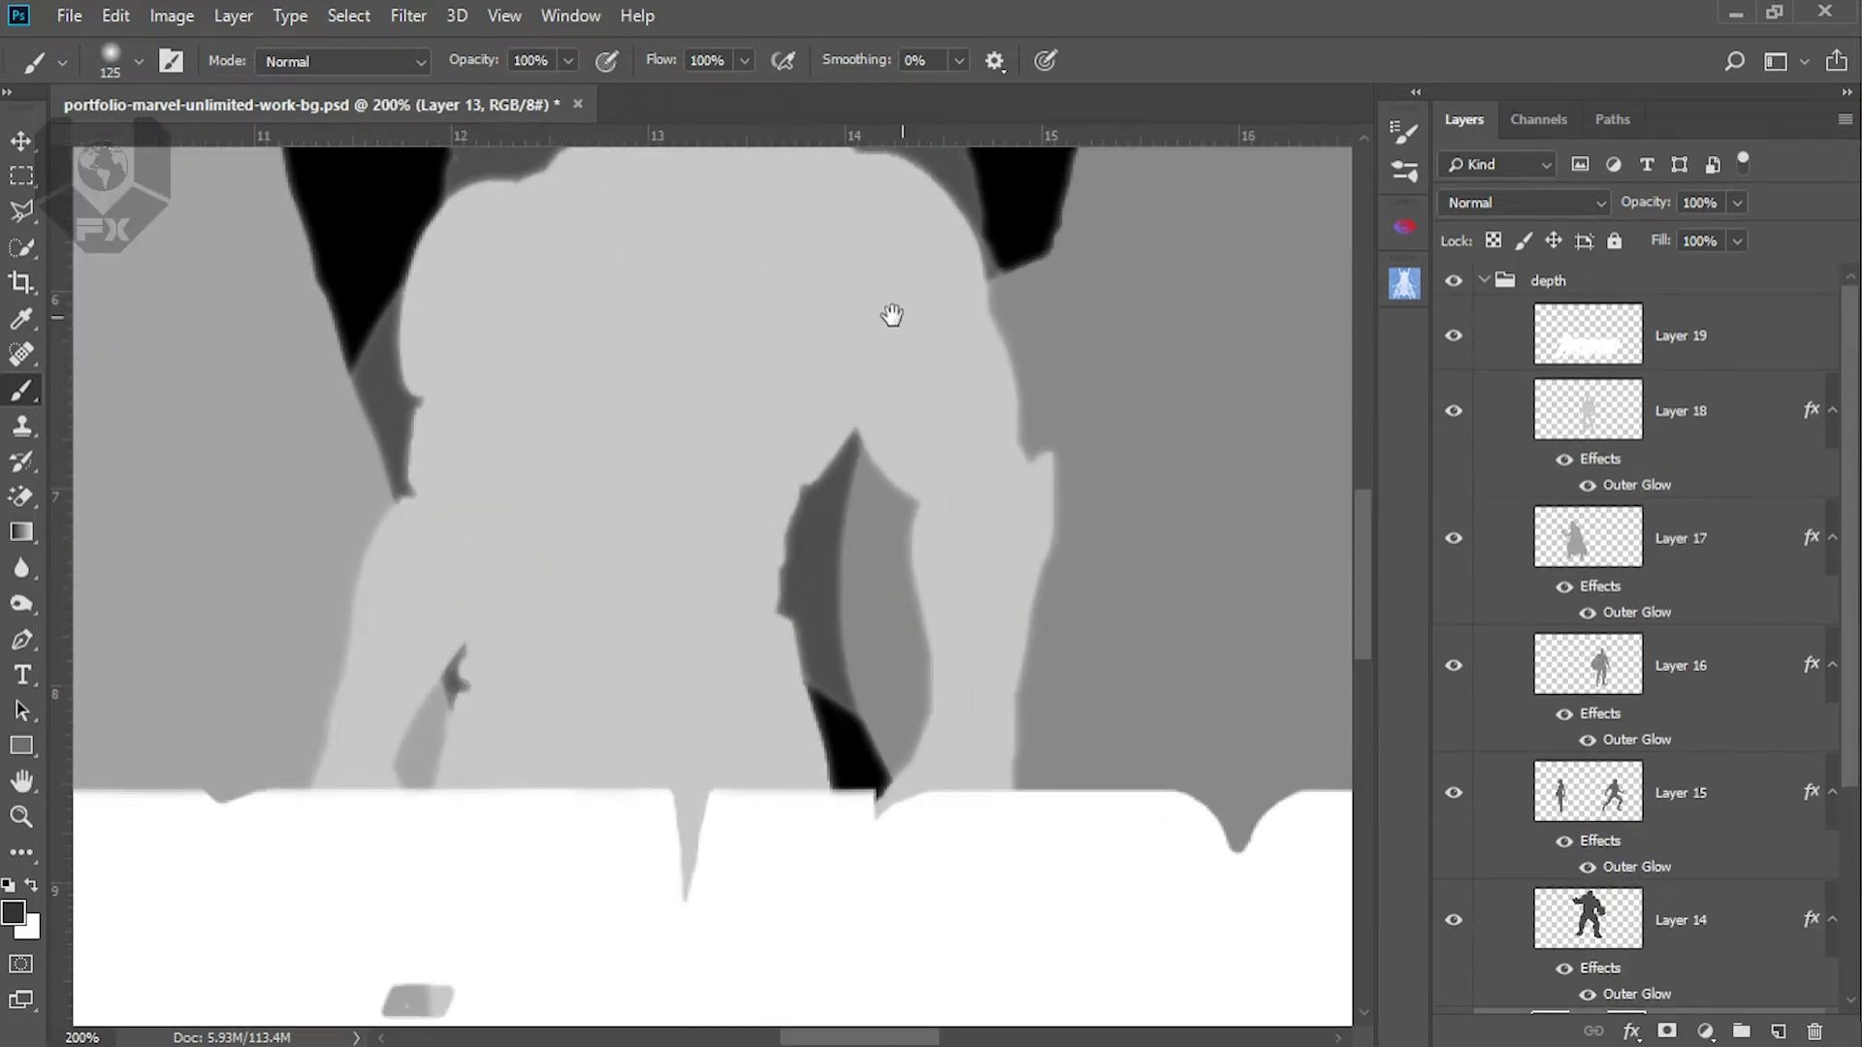
{"action": "scroll", "coordinate": [791, 199], "scroll_direction": "up", "scroll_amount": 10}
{"action": "scroll", "coordinate": [864, 350], "scroll_direction": "left", "scroll_amount": 6}
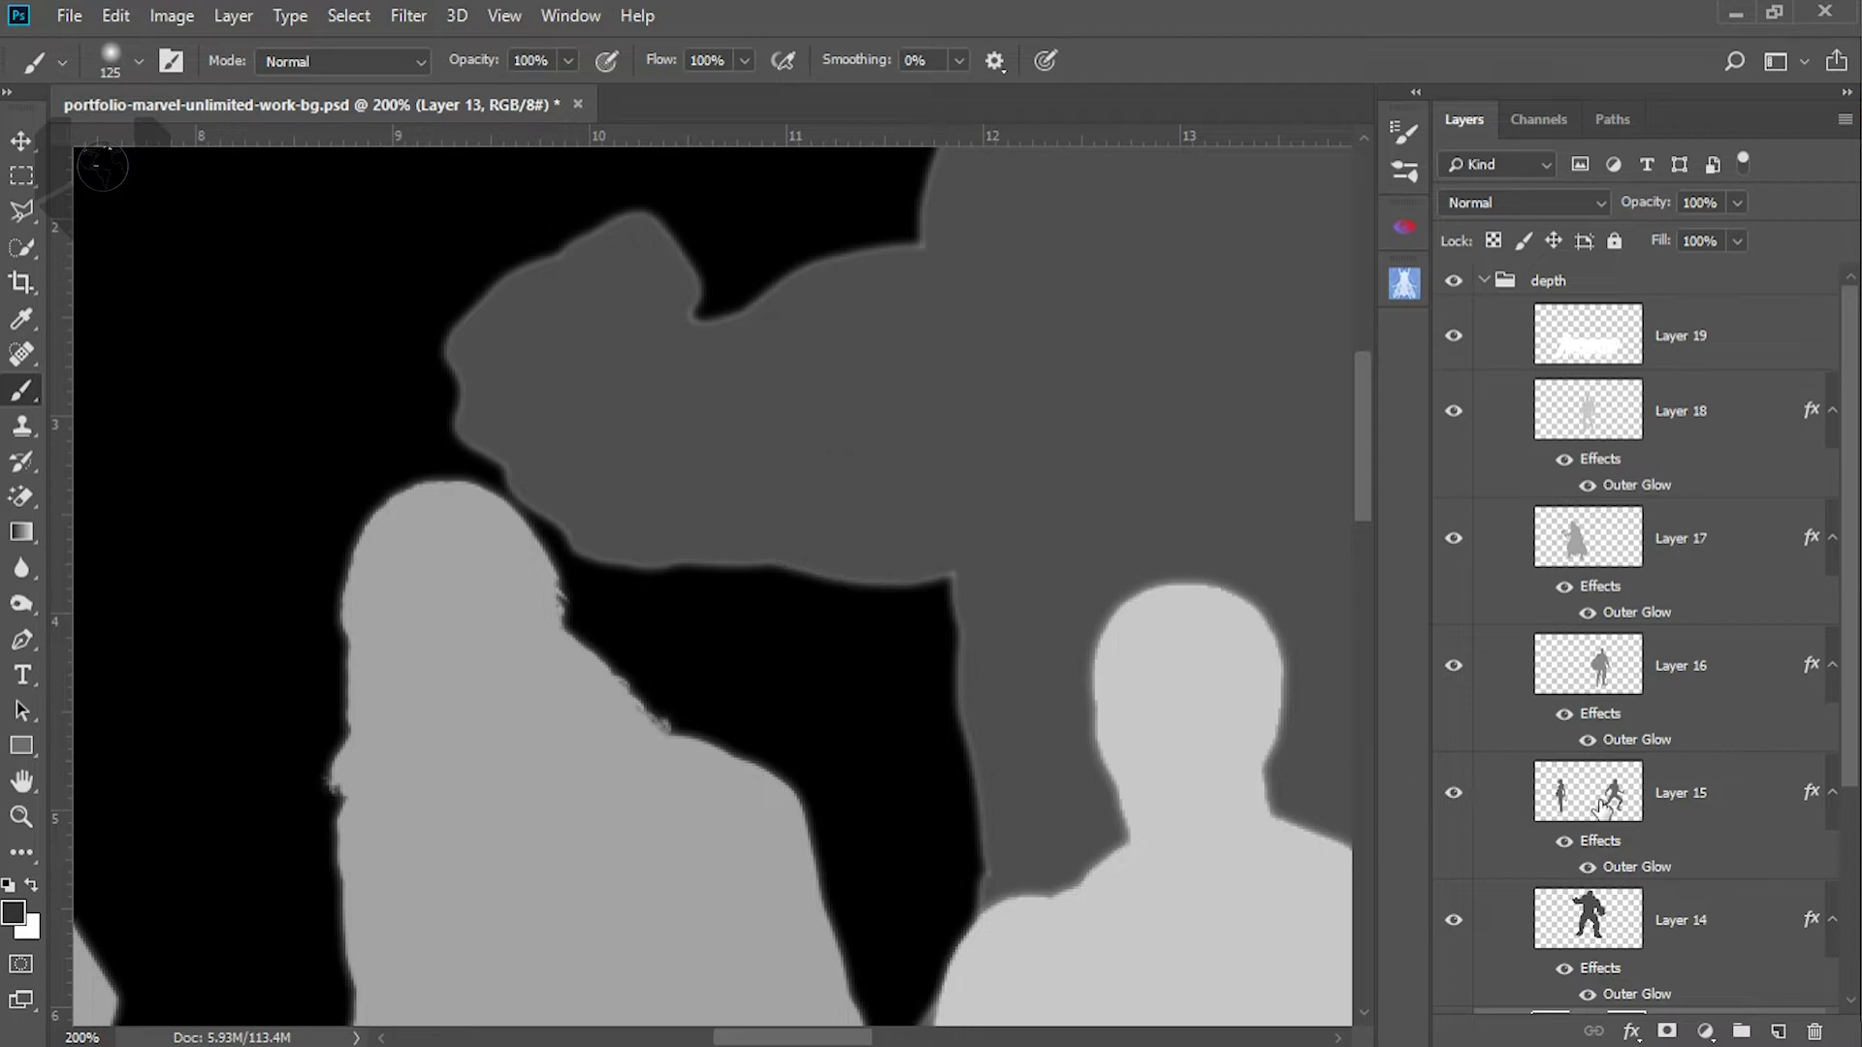
{"action": "left_click", "coordinate": [1618, 917]}
Change Layer 14's Outer Glow colour to grey 4c4c4c sampled from the canvas
{"action": "double_click", "coordinate": [1655, 996]}
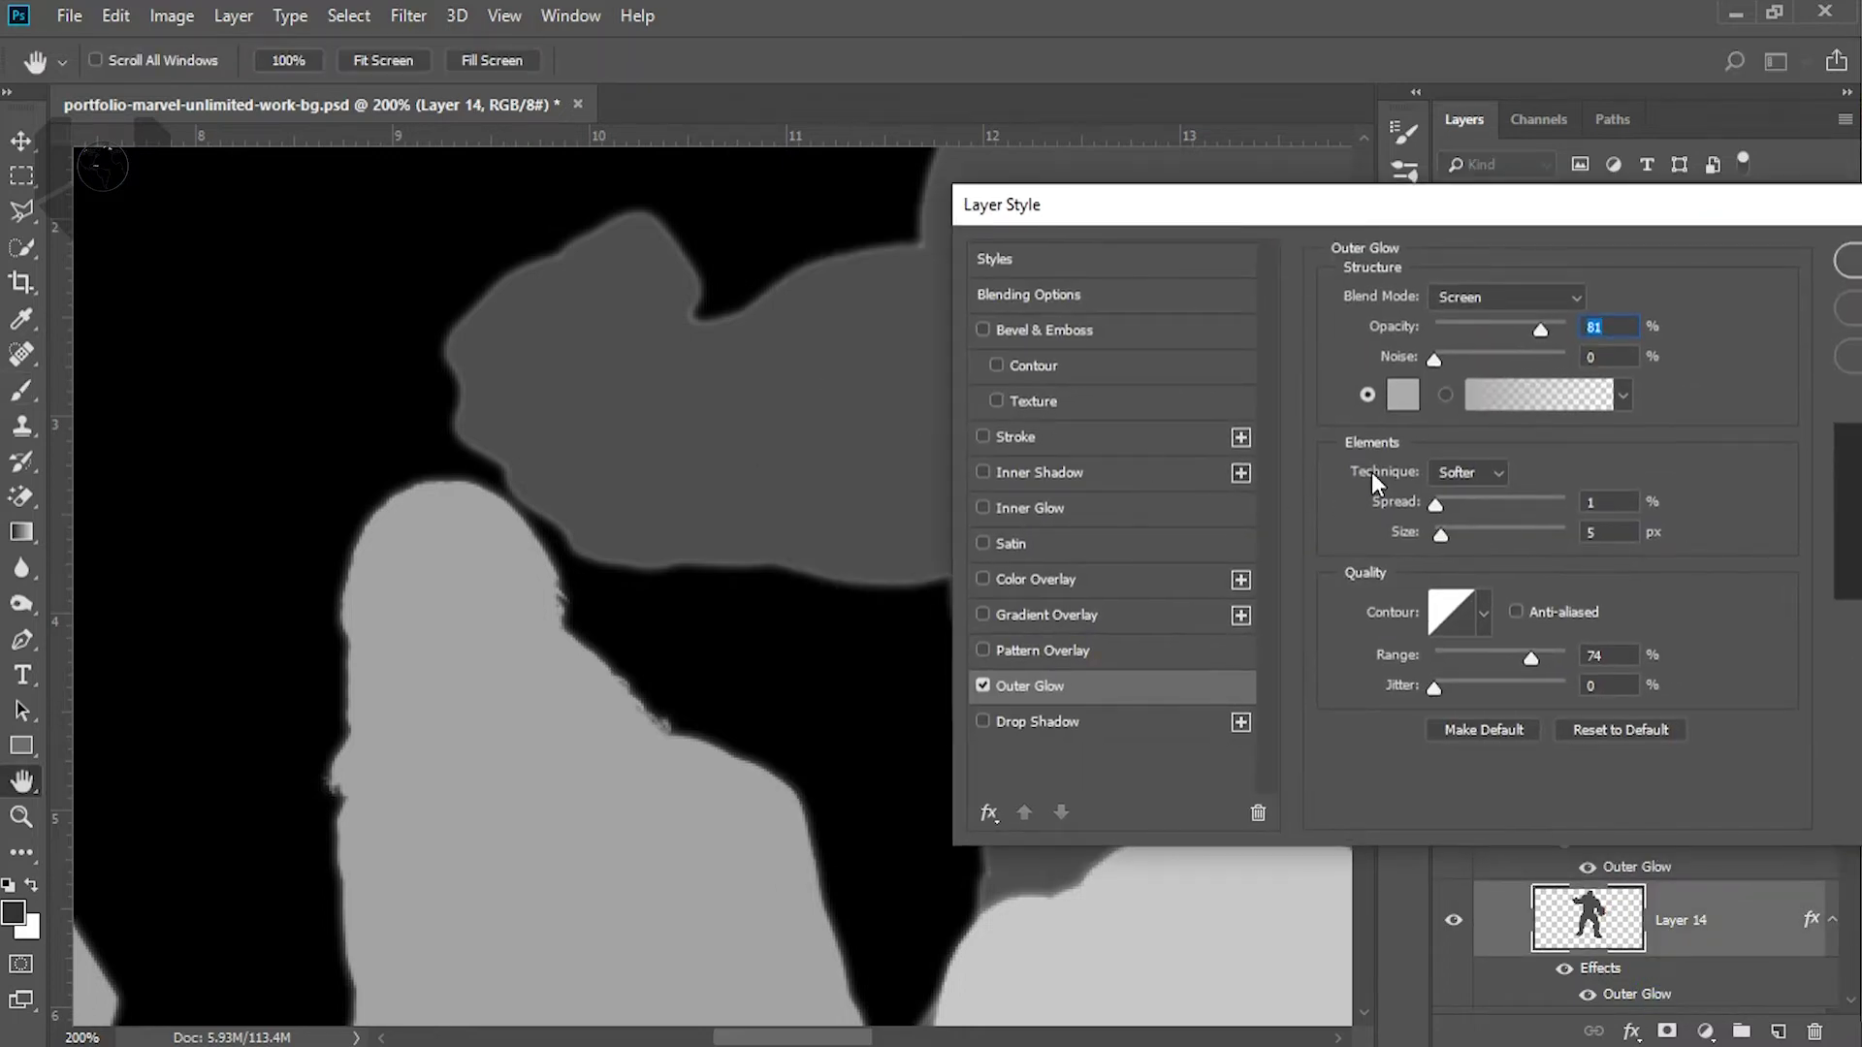
{"action": "left_click", "coordinate": [1397, 406]}
{"action": "left_click", "coordinate": [849, 413]}
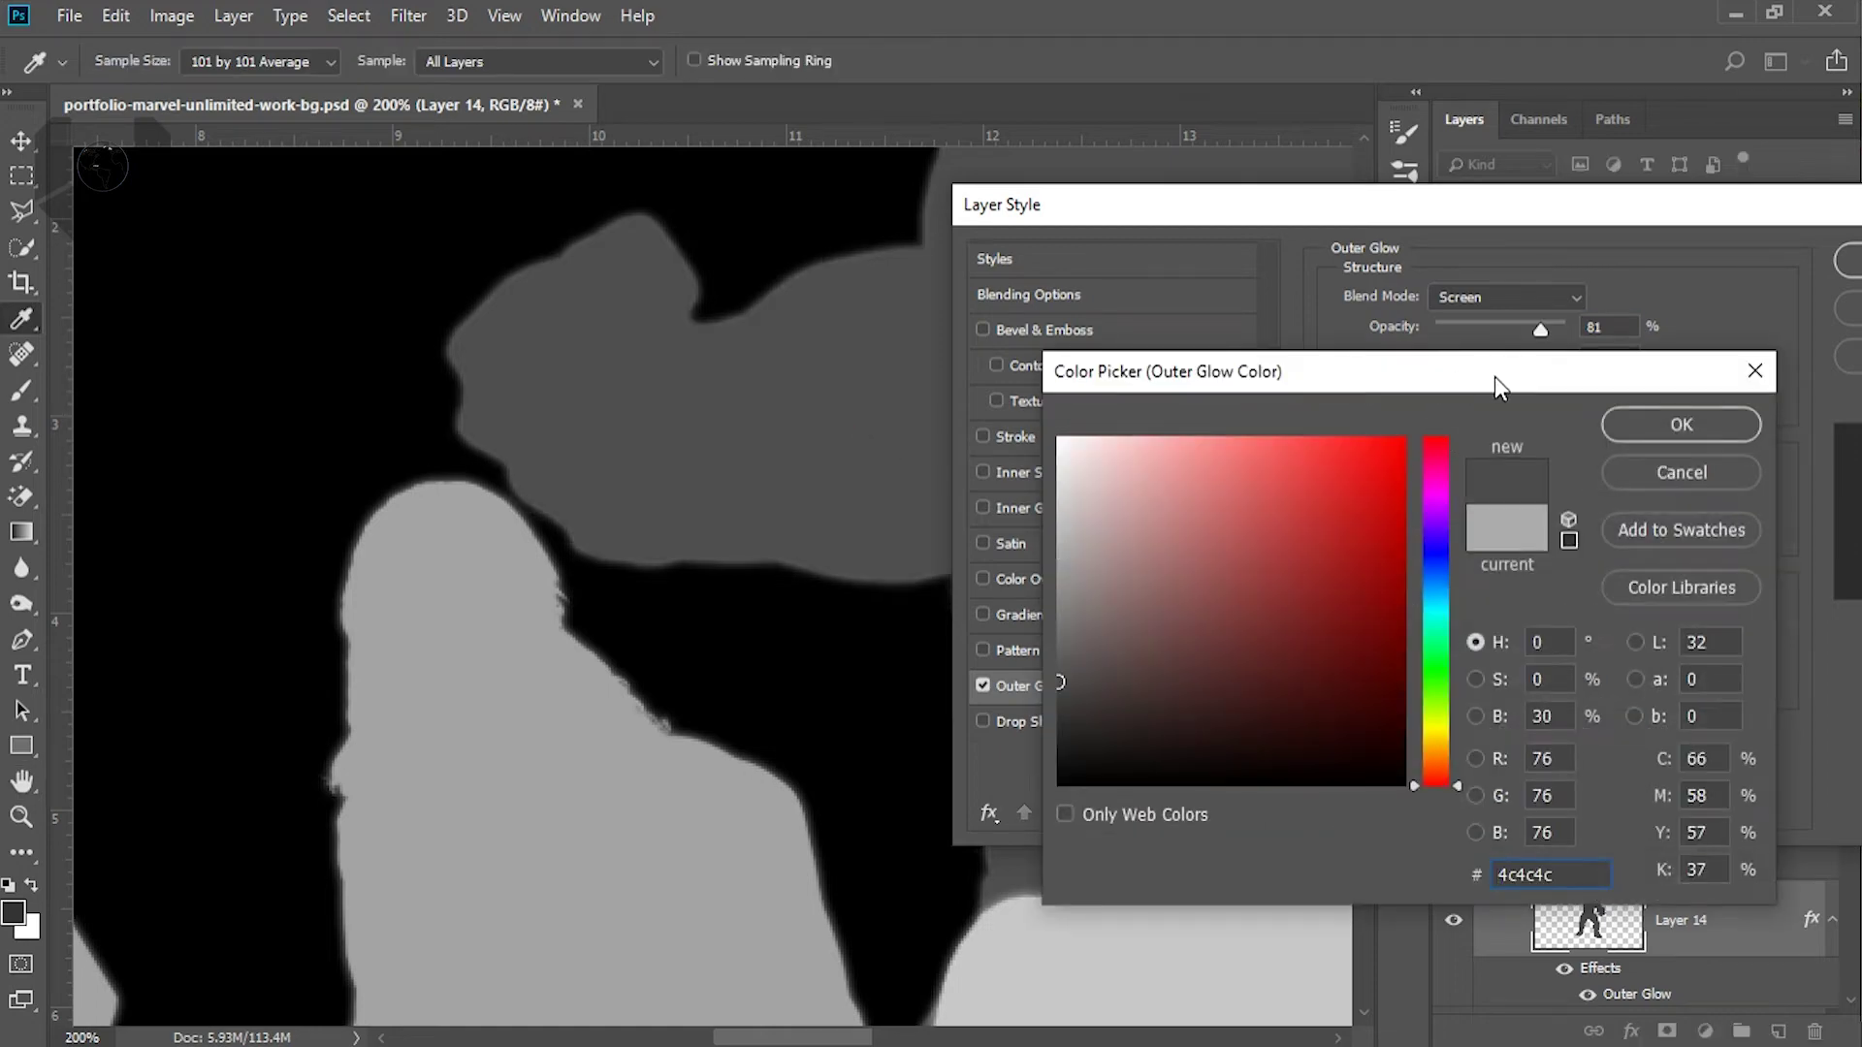
{"action": "left_click", "coordinate": [1551, 427]}
{"action": "left_click", "coordinate": [1542, 297]}
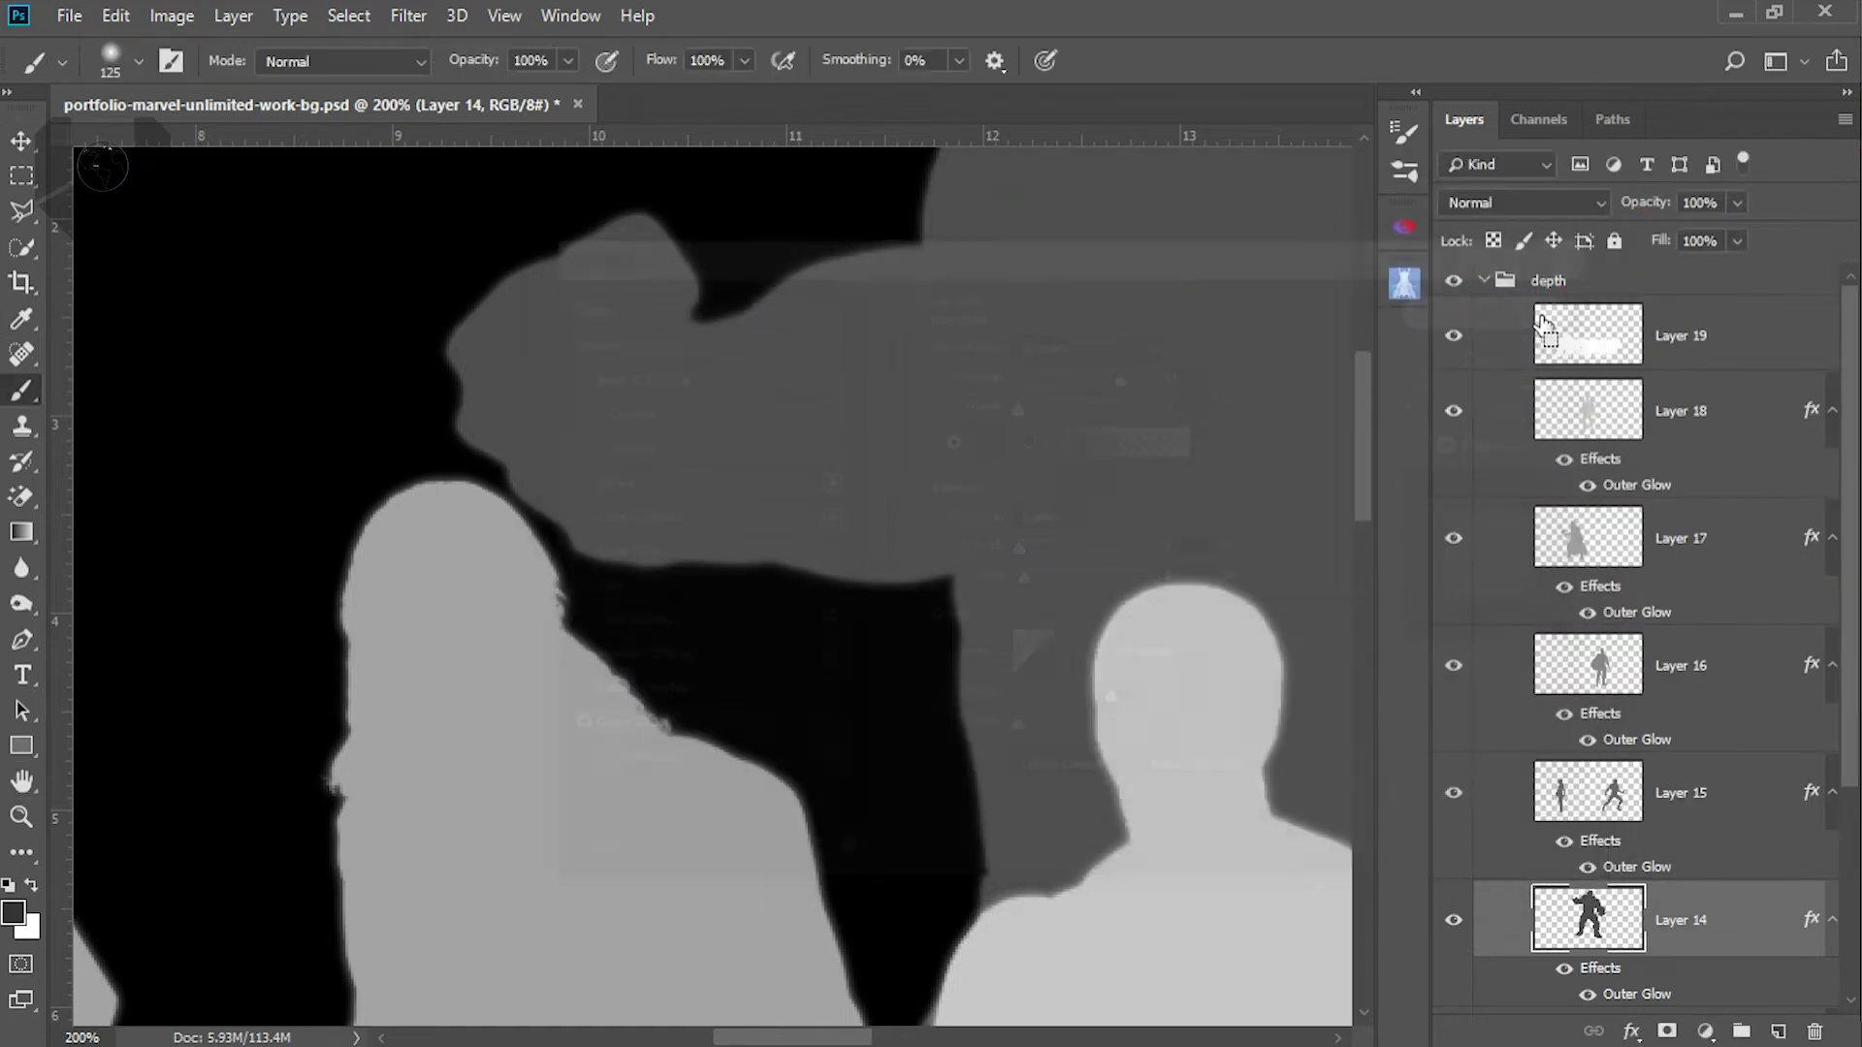
Zoom out to the whole image, collapse the depth group and deselect all layers
{"action": "key", "text": "ctrl+0"}
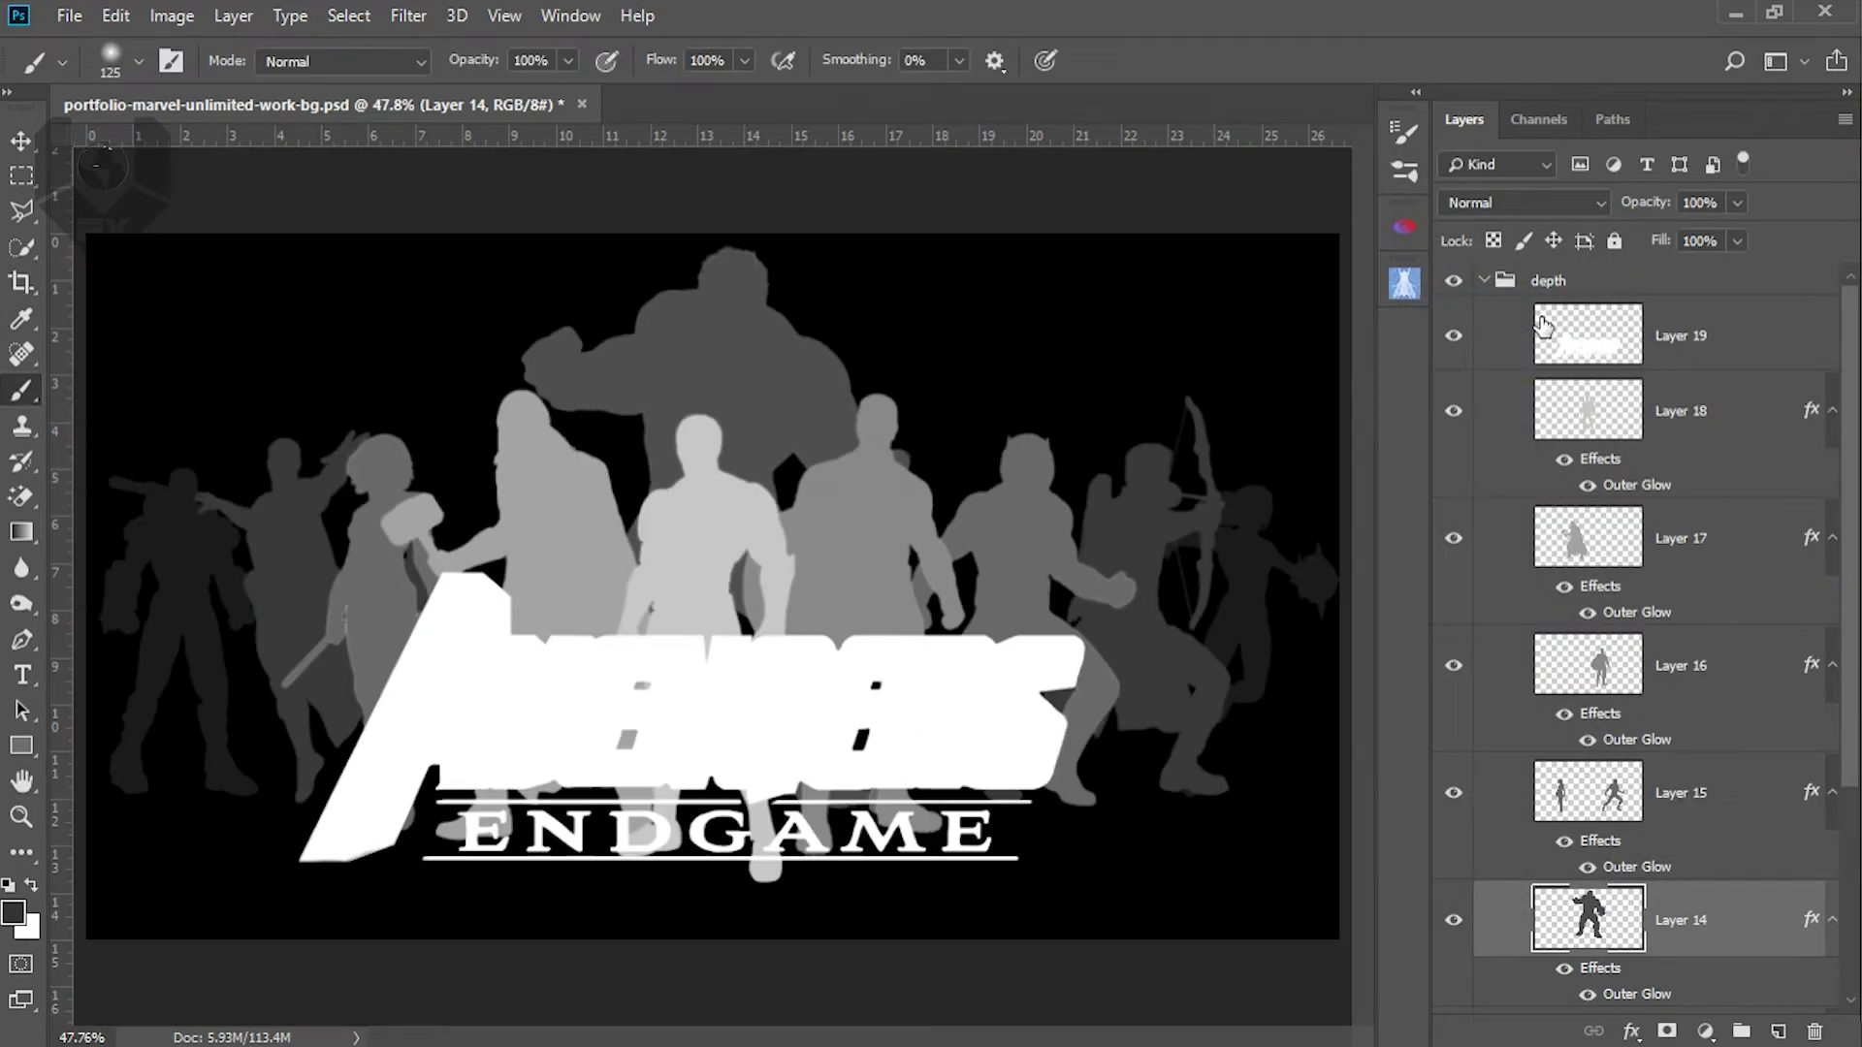
{"action": "left_click", "coordinate": [1484, 281]}
{"action": "left_click", "coordinate": [1651, 444]}
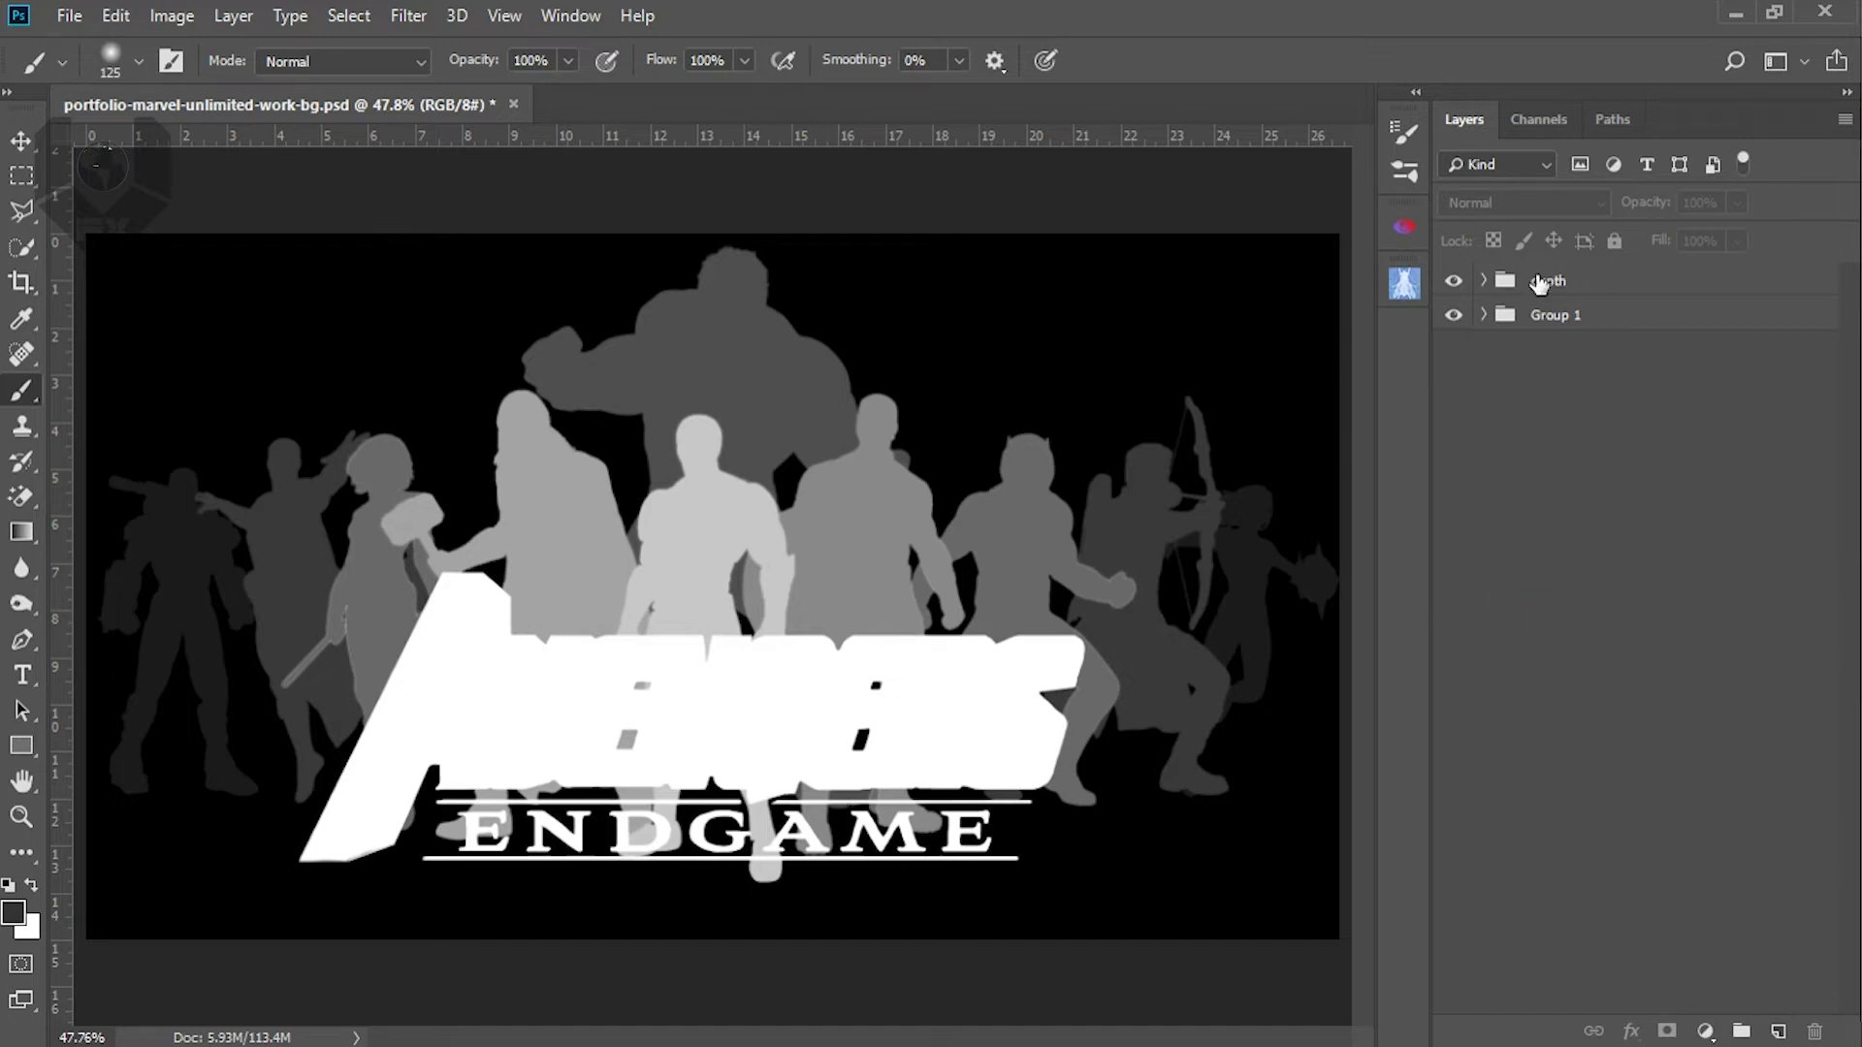
Hide the depth group and export the colour poster as PNG, replacing avengers.png on the Desktop
{"action": "left_click", "coordinate": [1452, 281]}
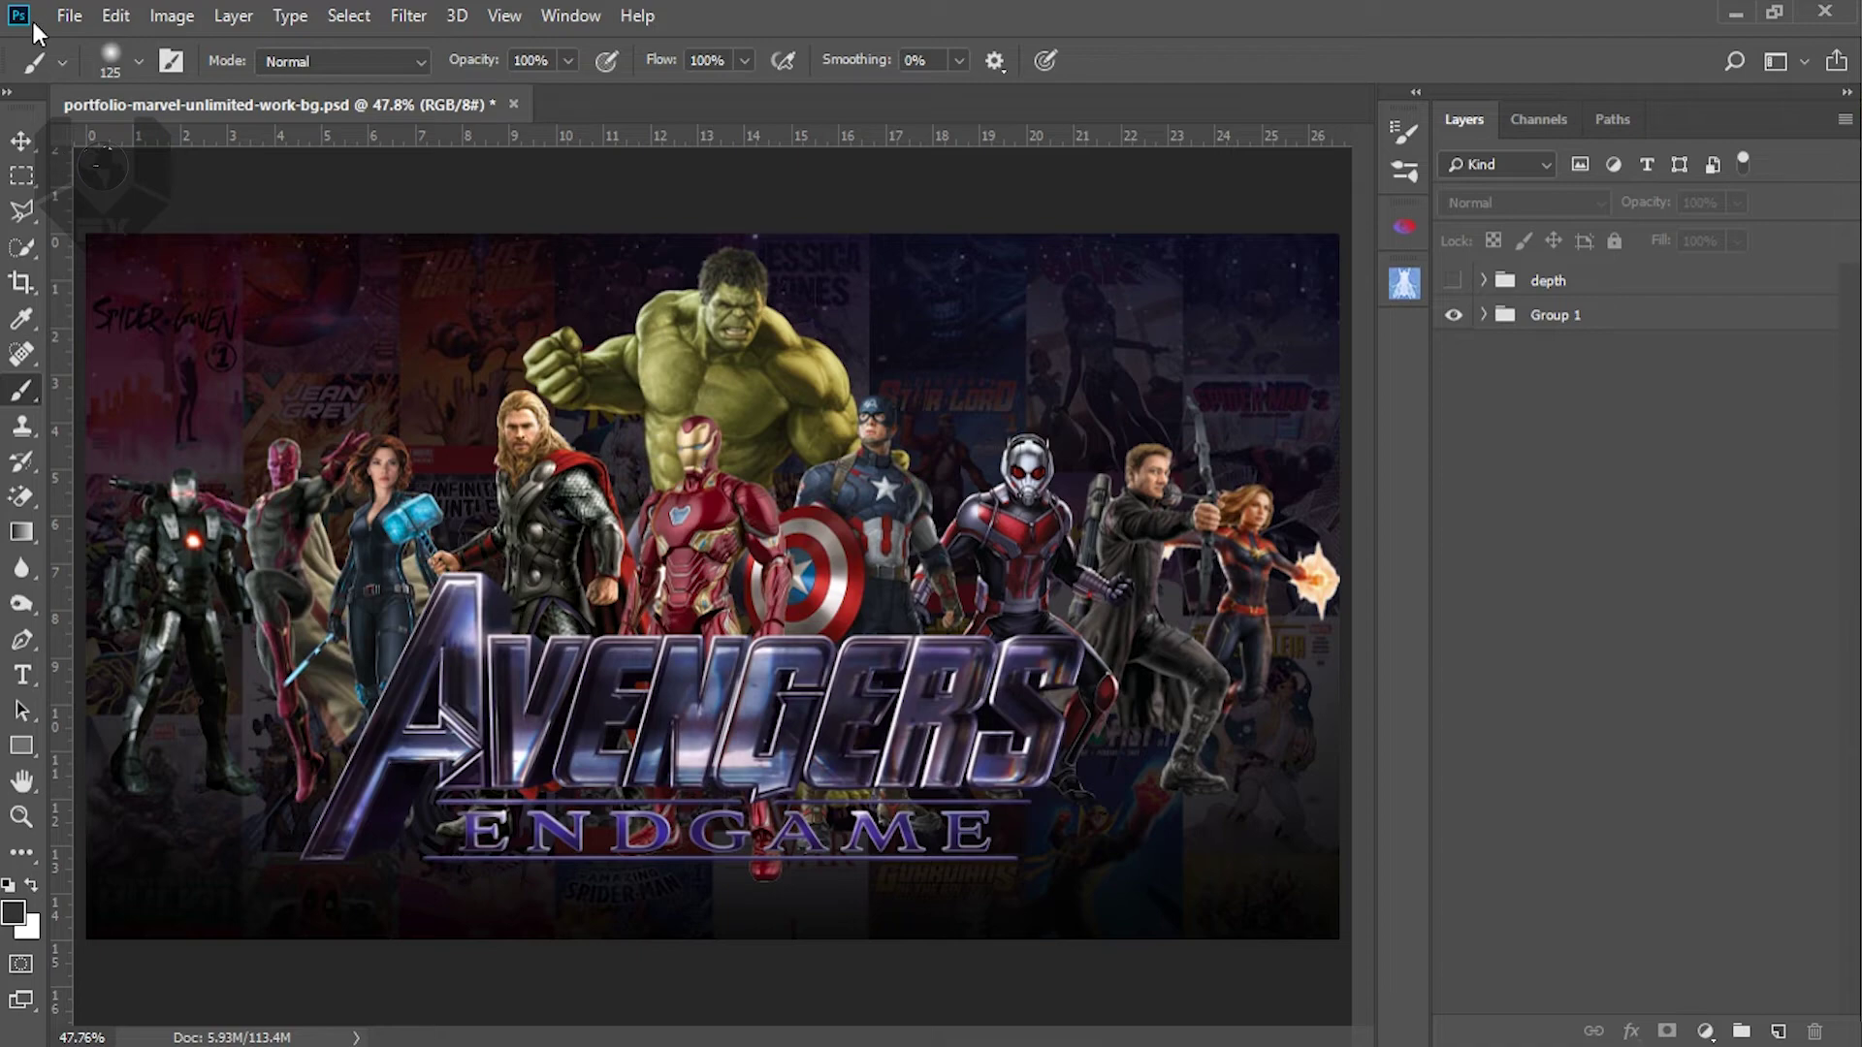
{"action": "left_click", "coordinate": [70, 16]}
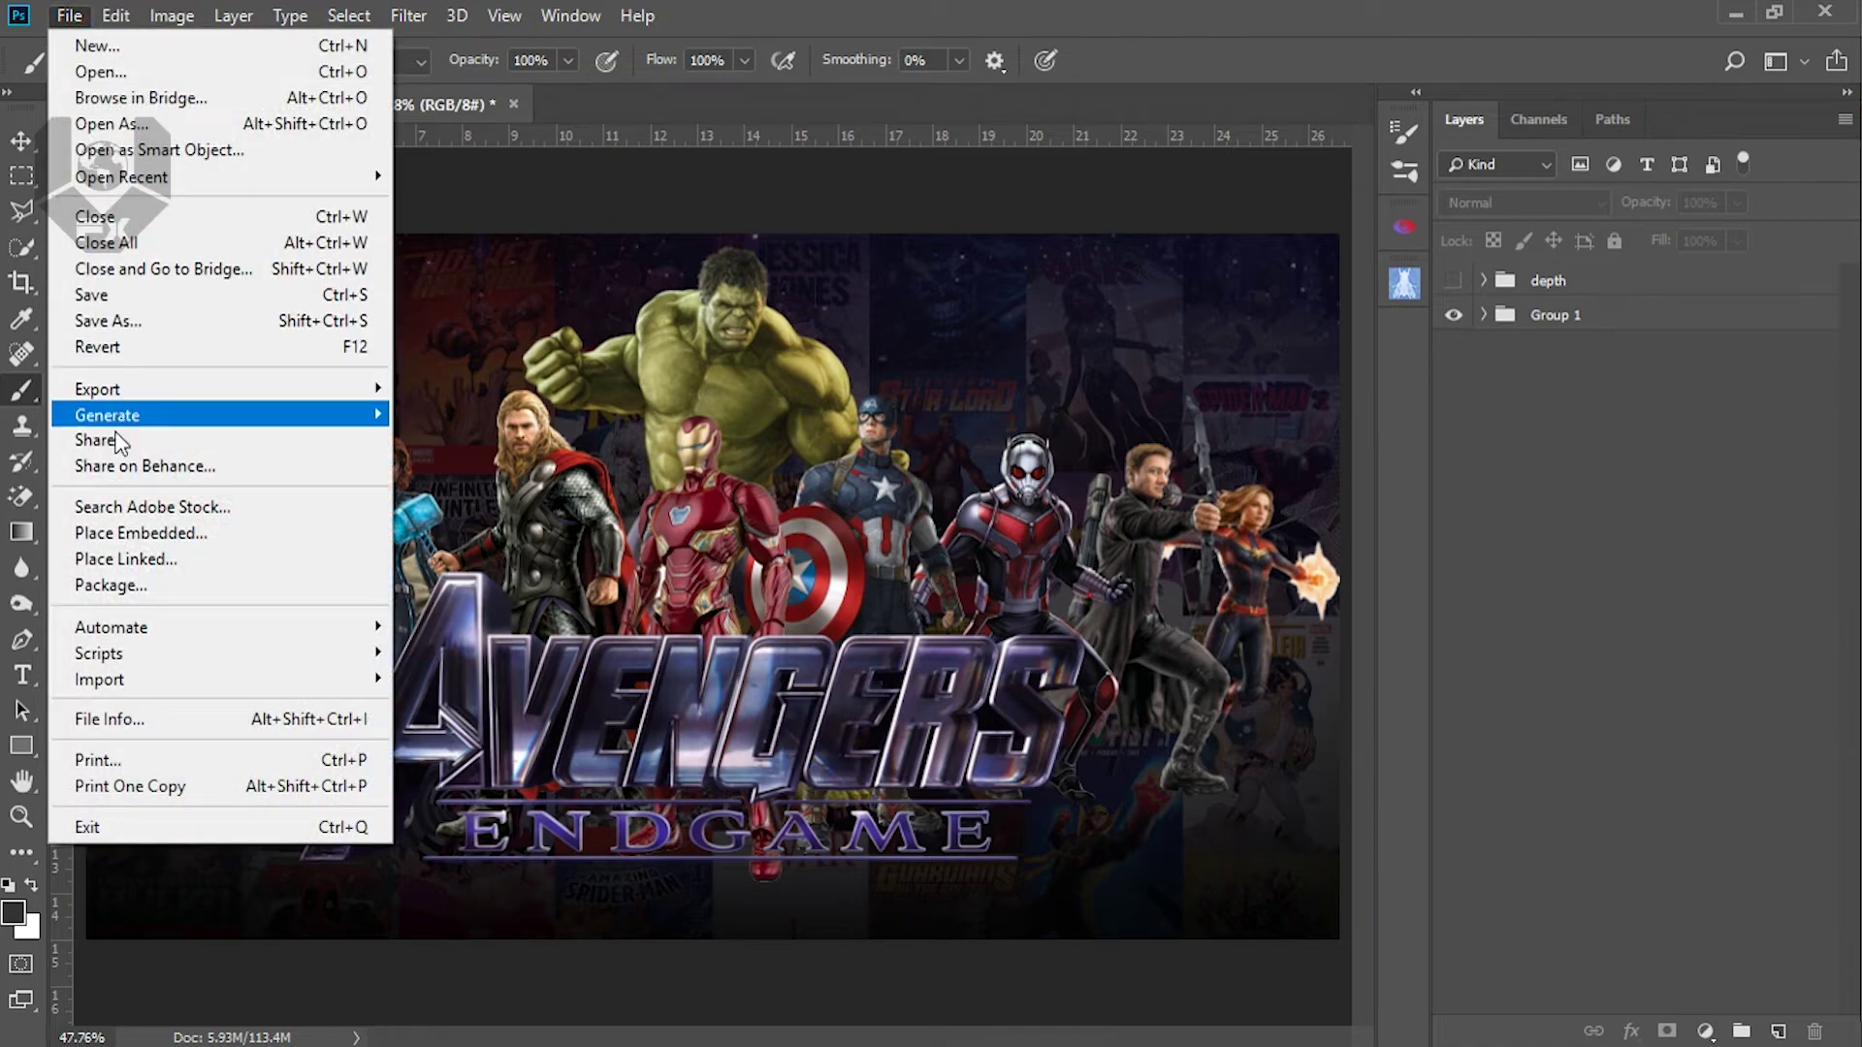
{"action": "mouse_move", "coordinate": [129, 398]}
{"action": "left_click", "coordinate": [503, 415]}
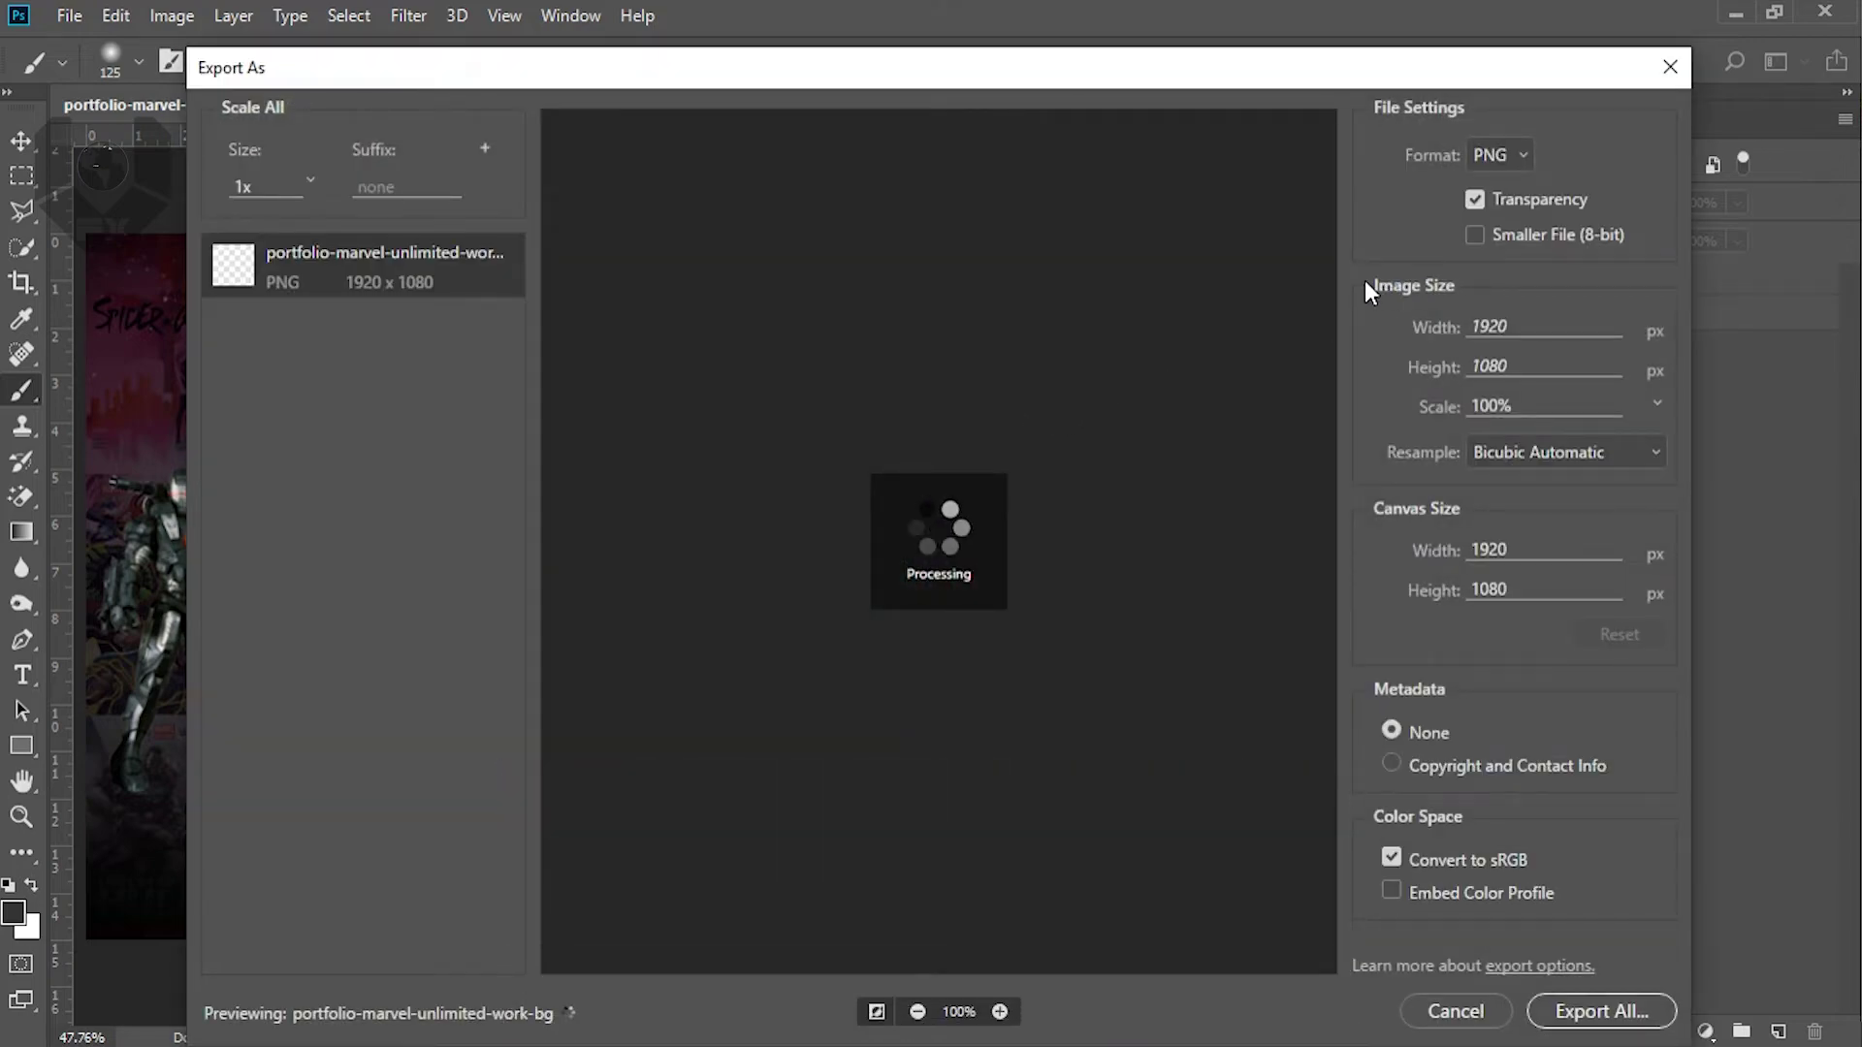
{"action": "left_click", "coordinate": [1507, 161]}
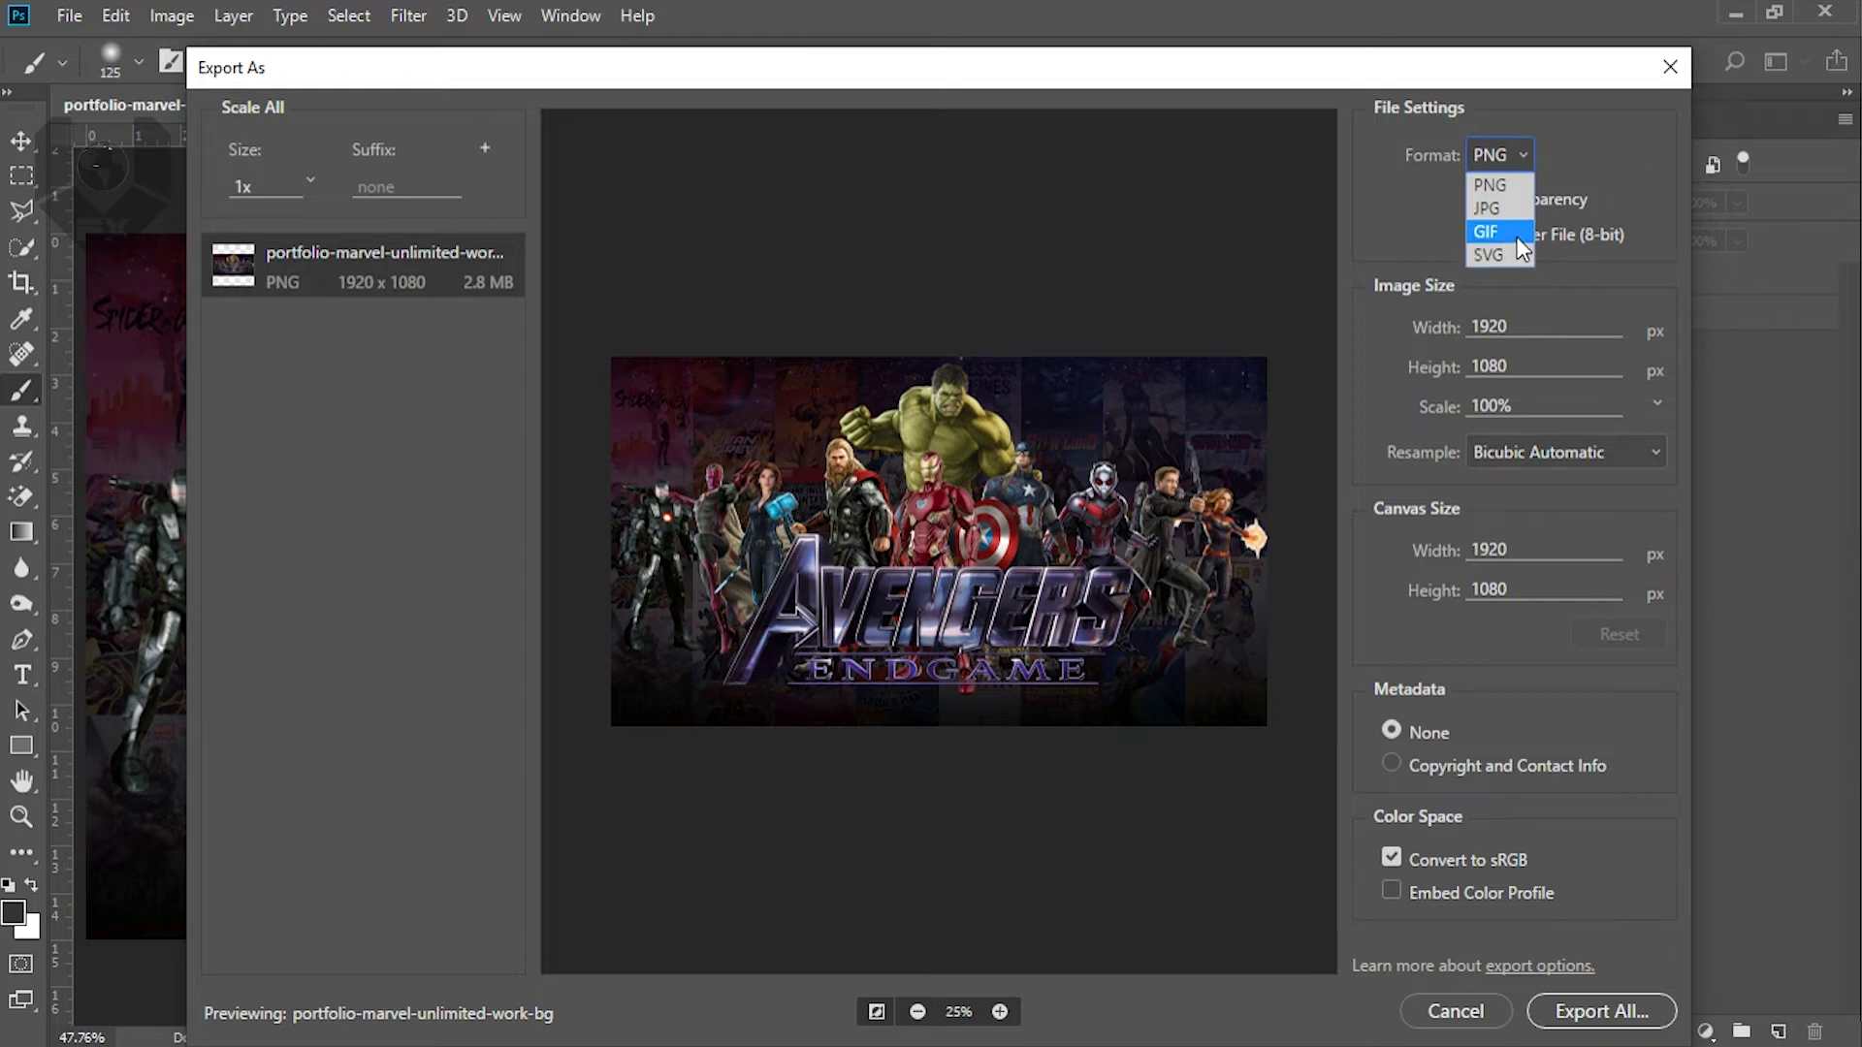
{"action": "left_click", "coordinate": [1605, 166]}
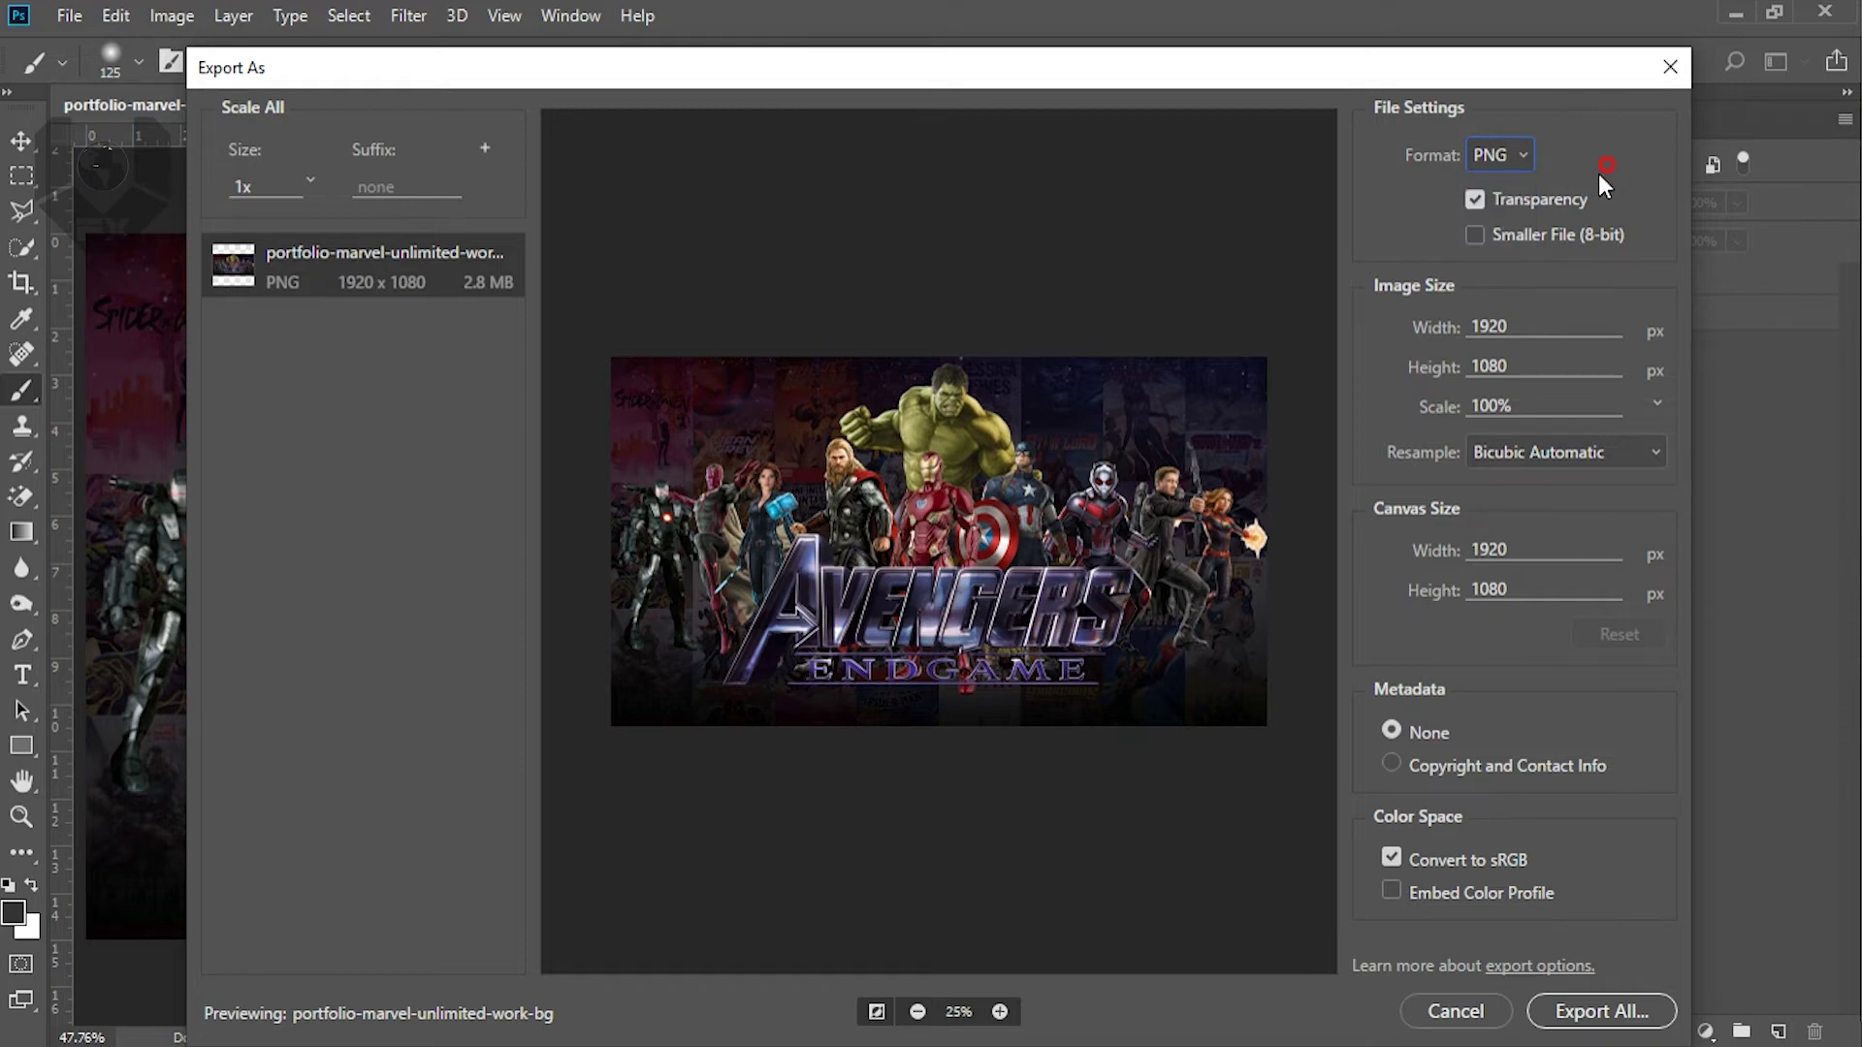
{"action": "left_click", "coordinate": [1596, 1010]}
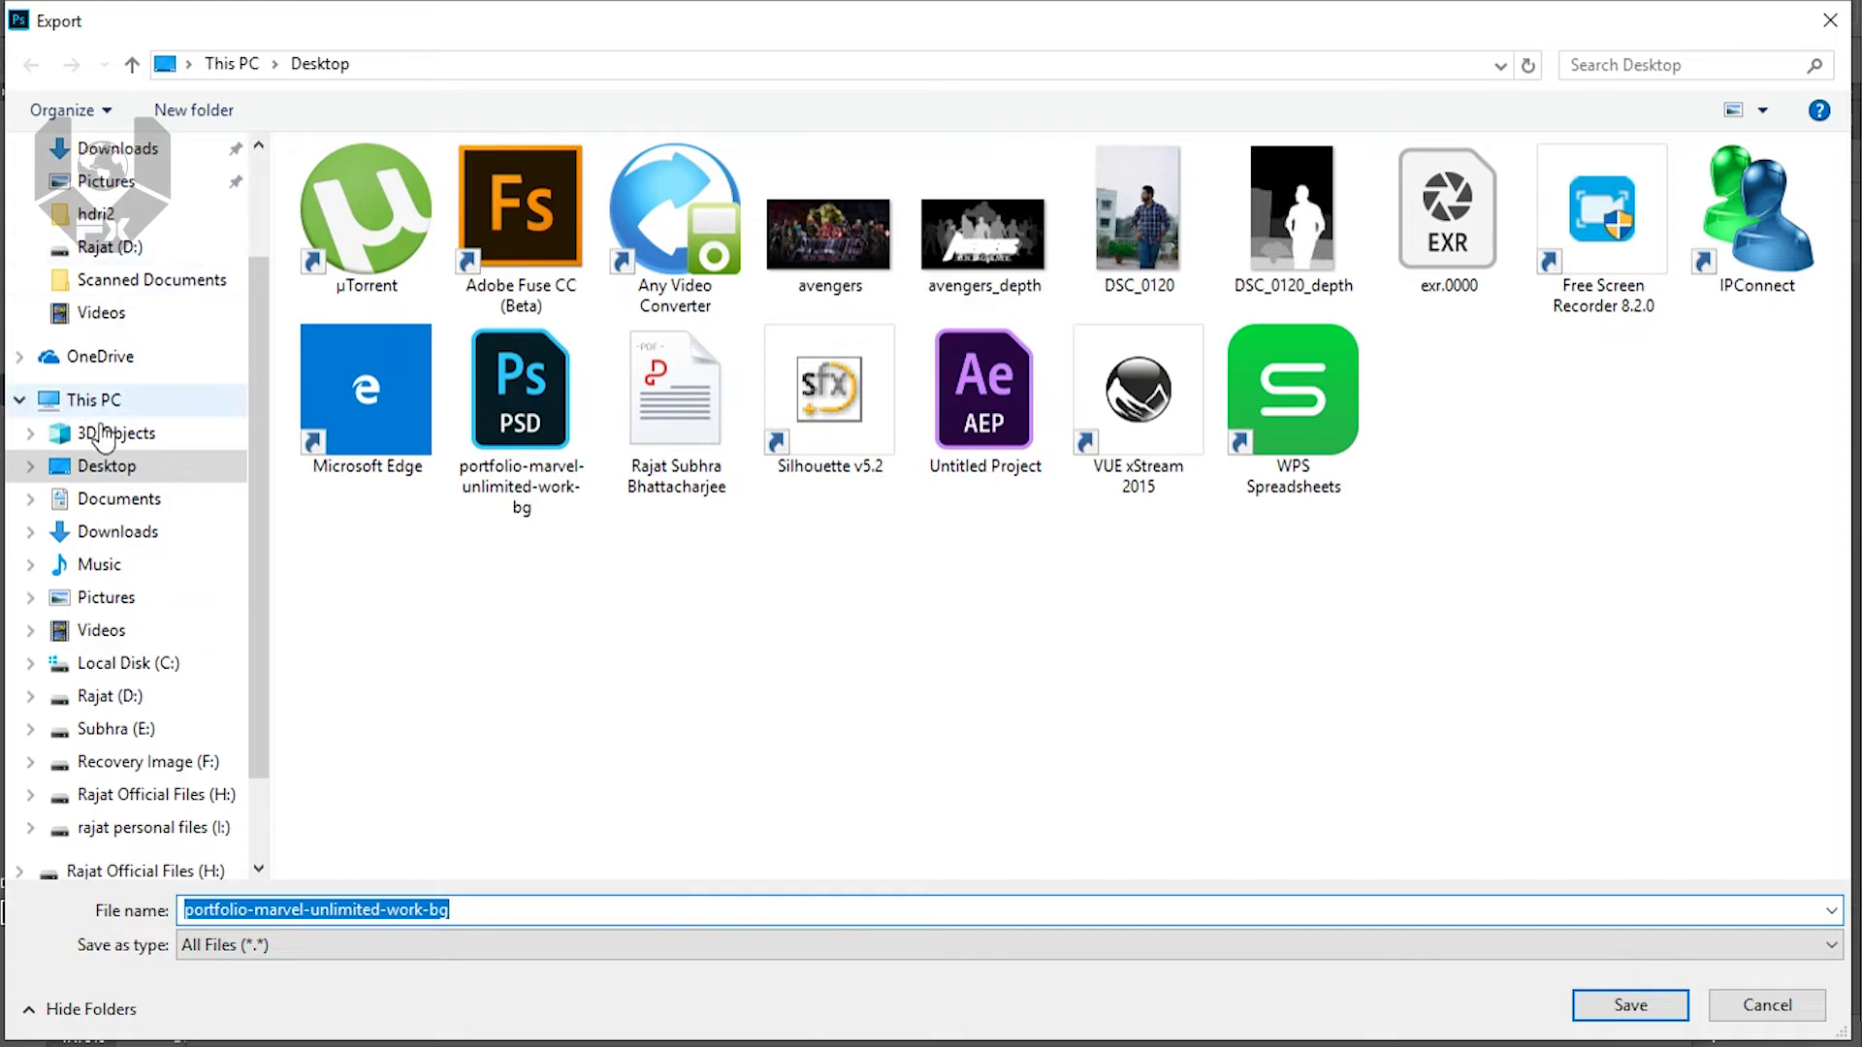
{"action": "double_click", "coordinate": [839, 277]}
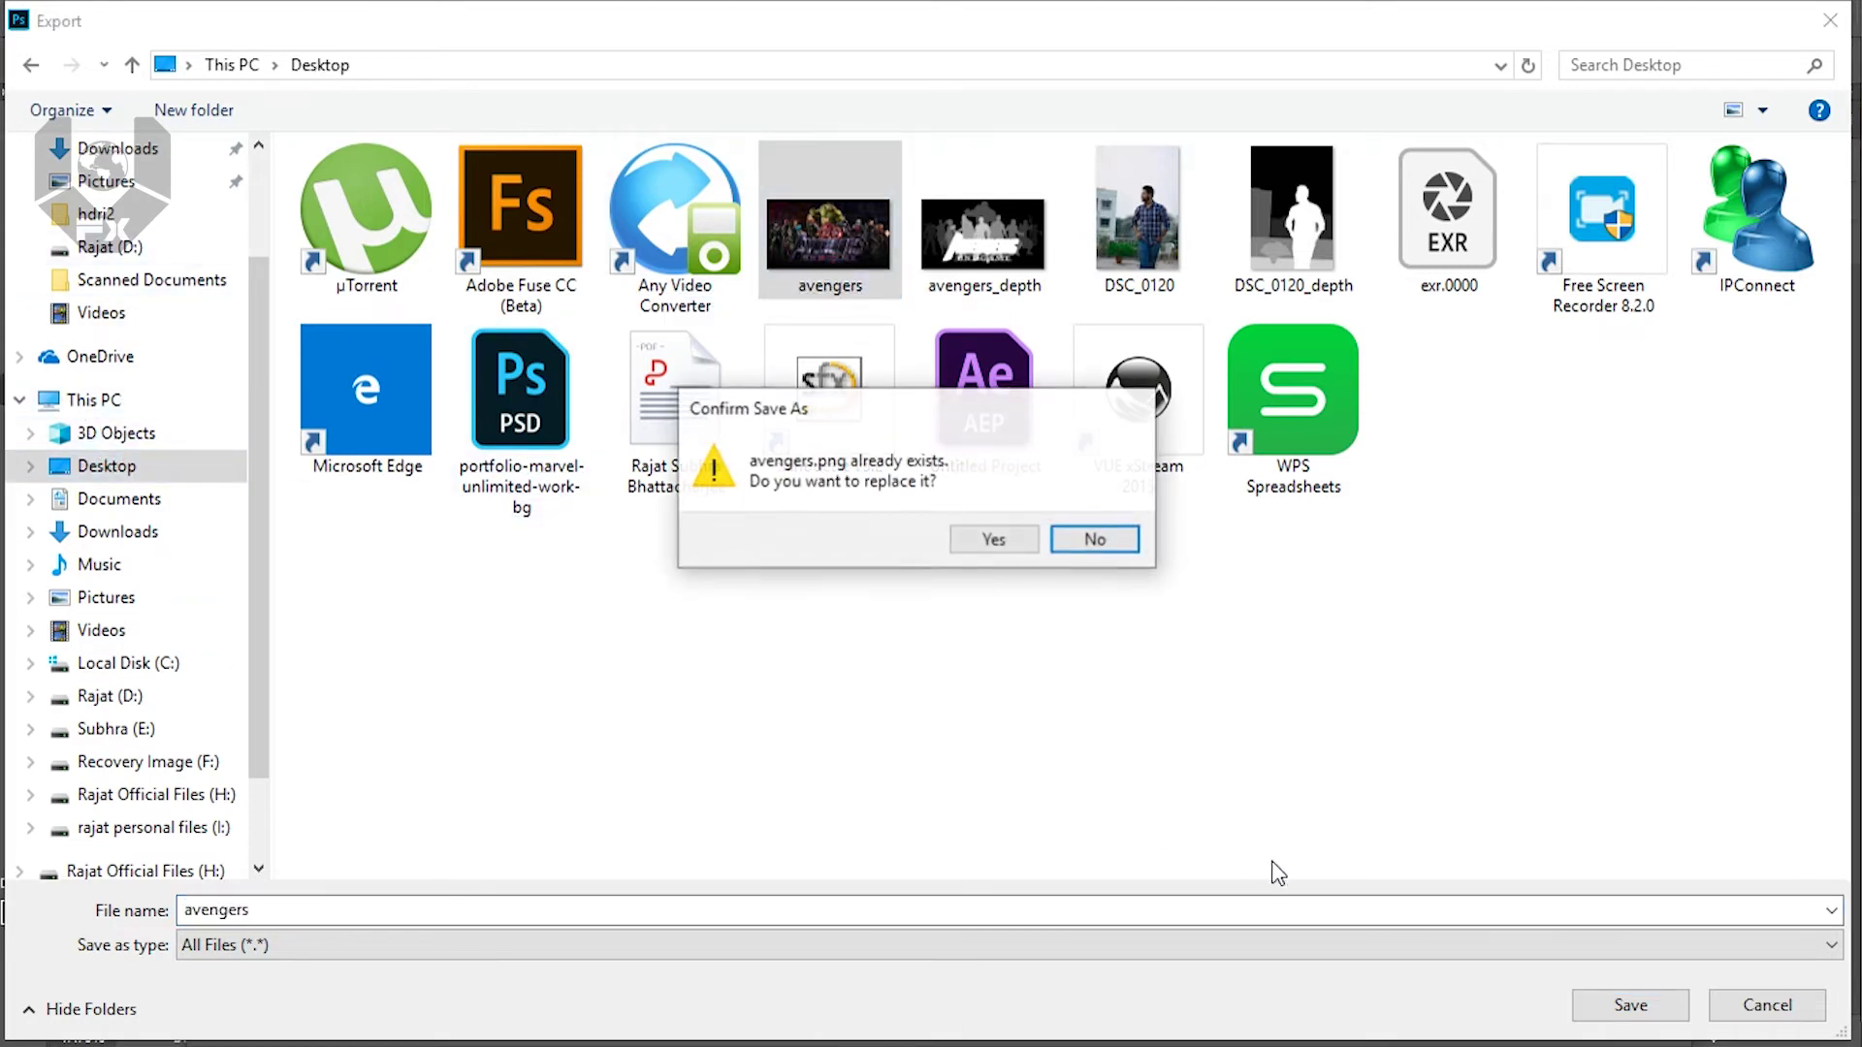
{"action": "left_click", "coordinate": [1014, 548]}
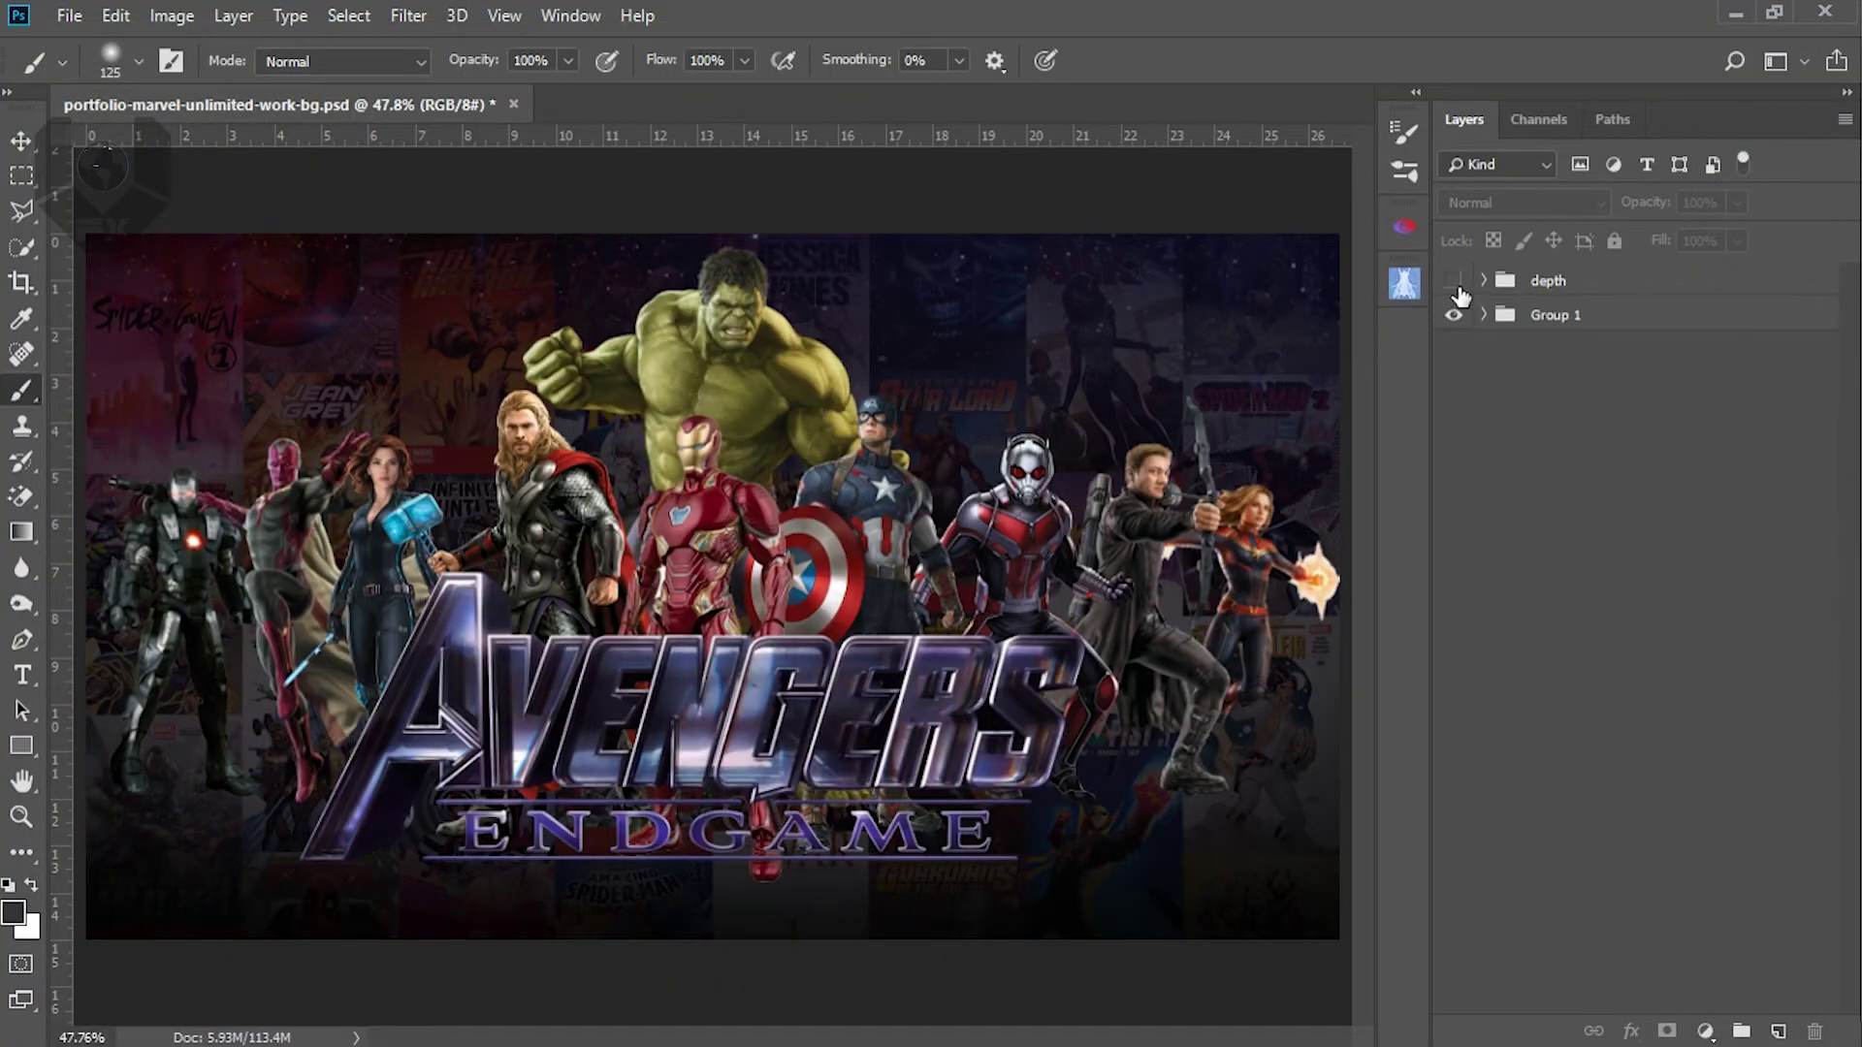
Make the gray silhouette depth group visible and start an Export As of it
{"action": "left_click", "coordinate": [1453, 282]}
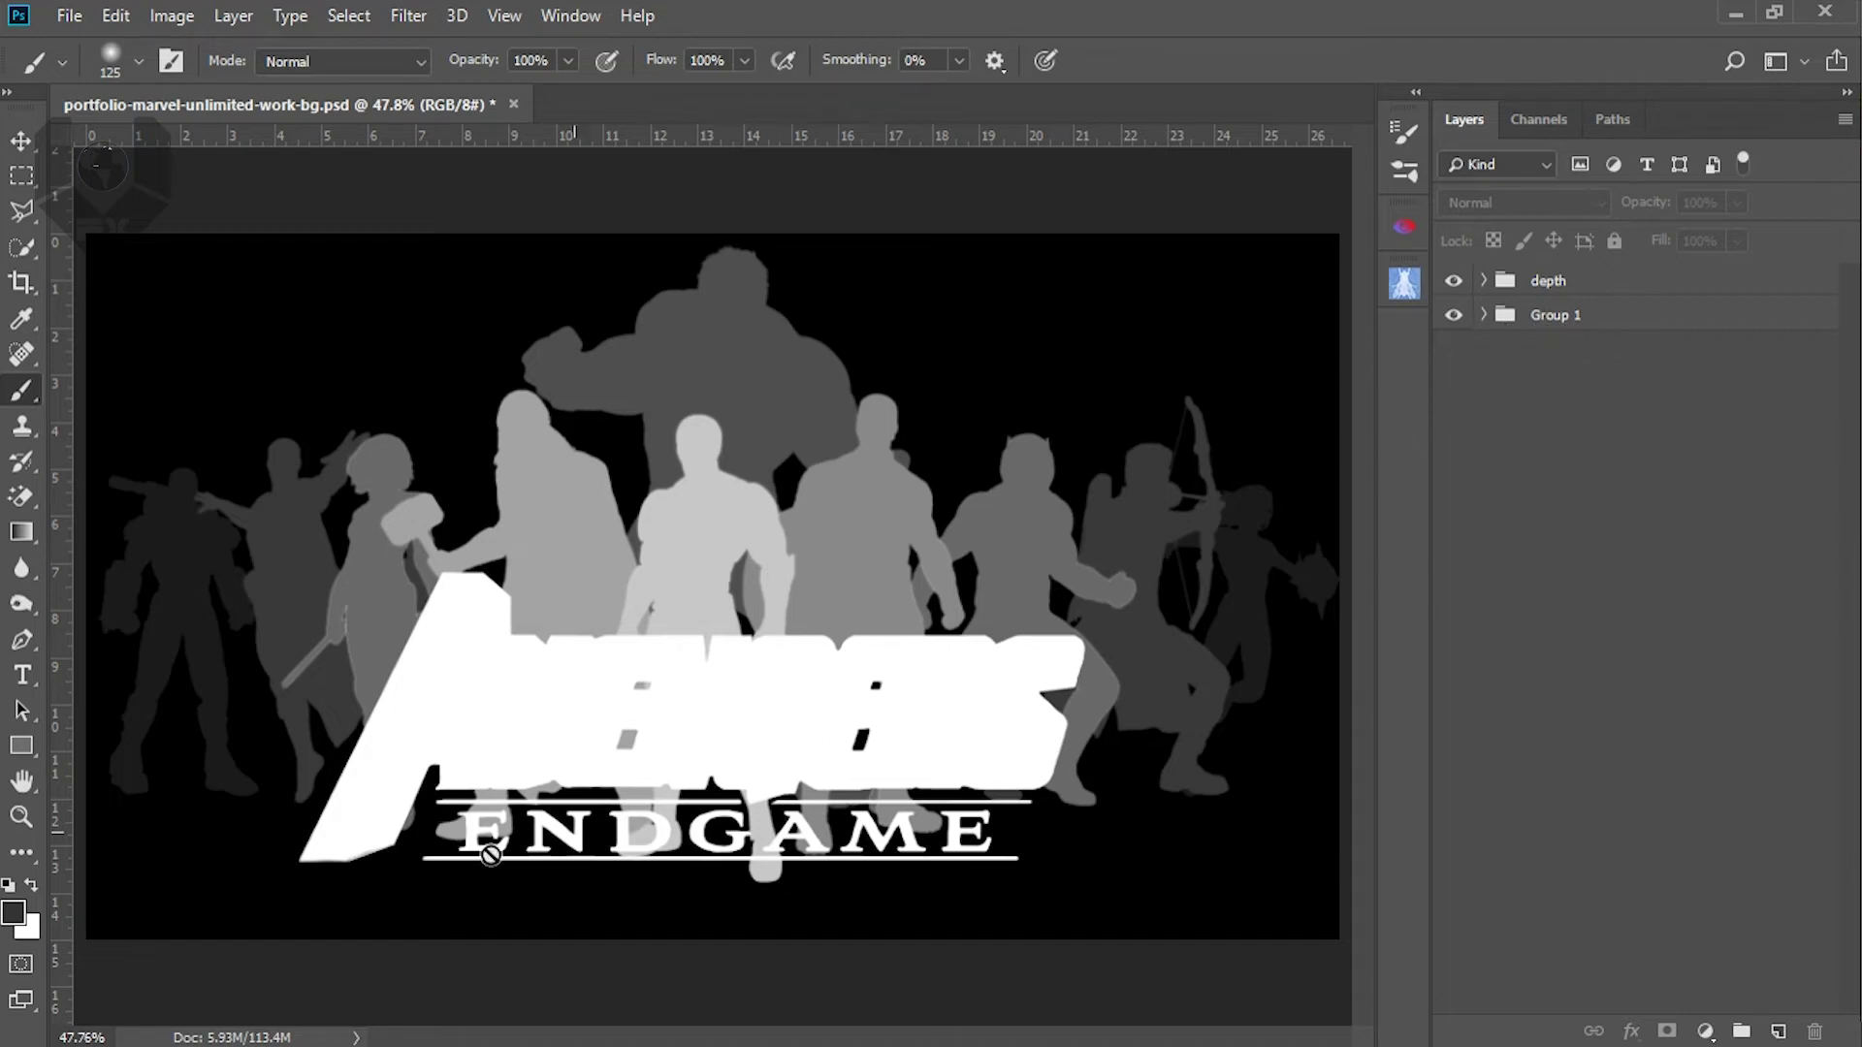
{"action": "left_click", "coordinate": [69, 16]}
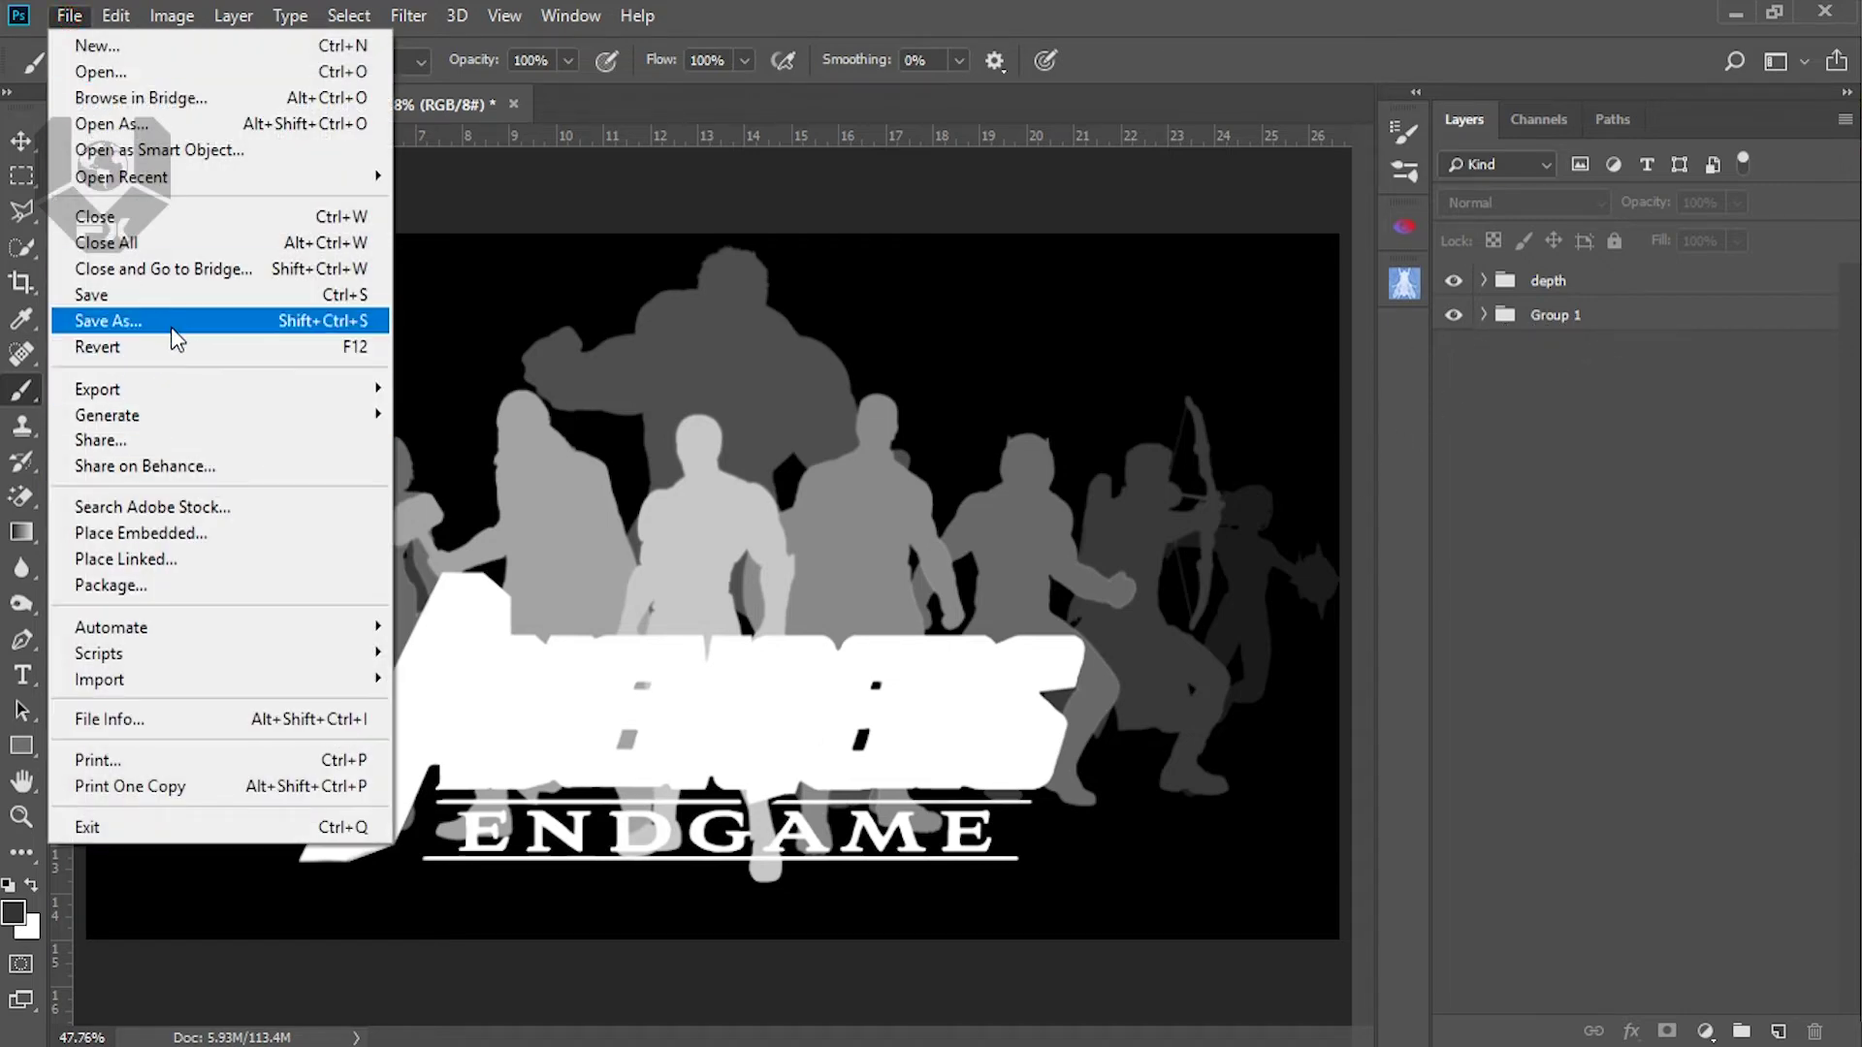
{"action": "mouse_move", "coordinate": [194, 389]}
{"action": "left_click", "coordinate": [485, 414]}
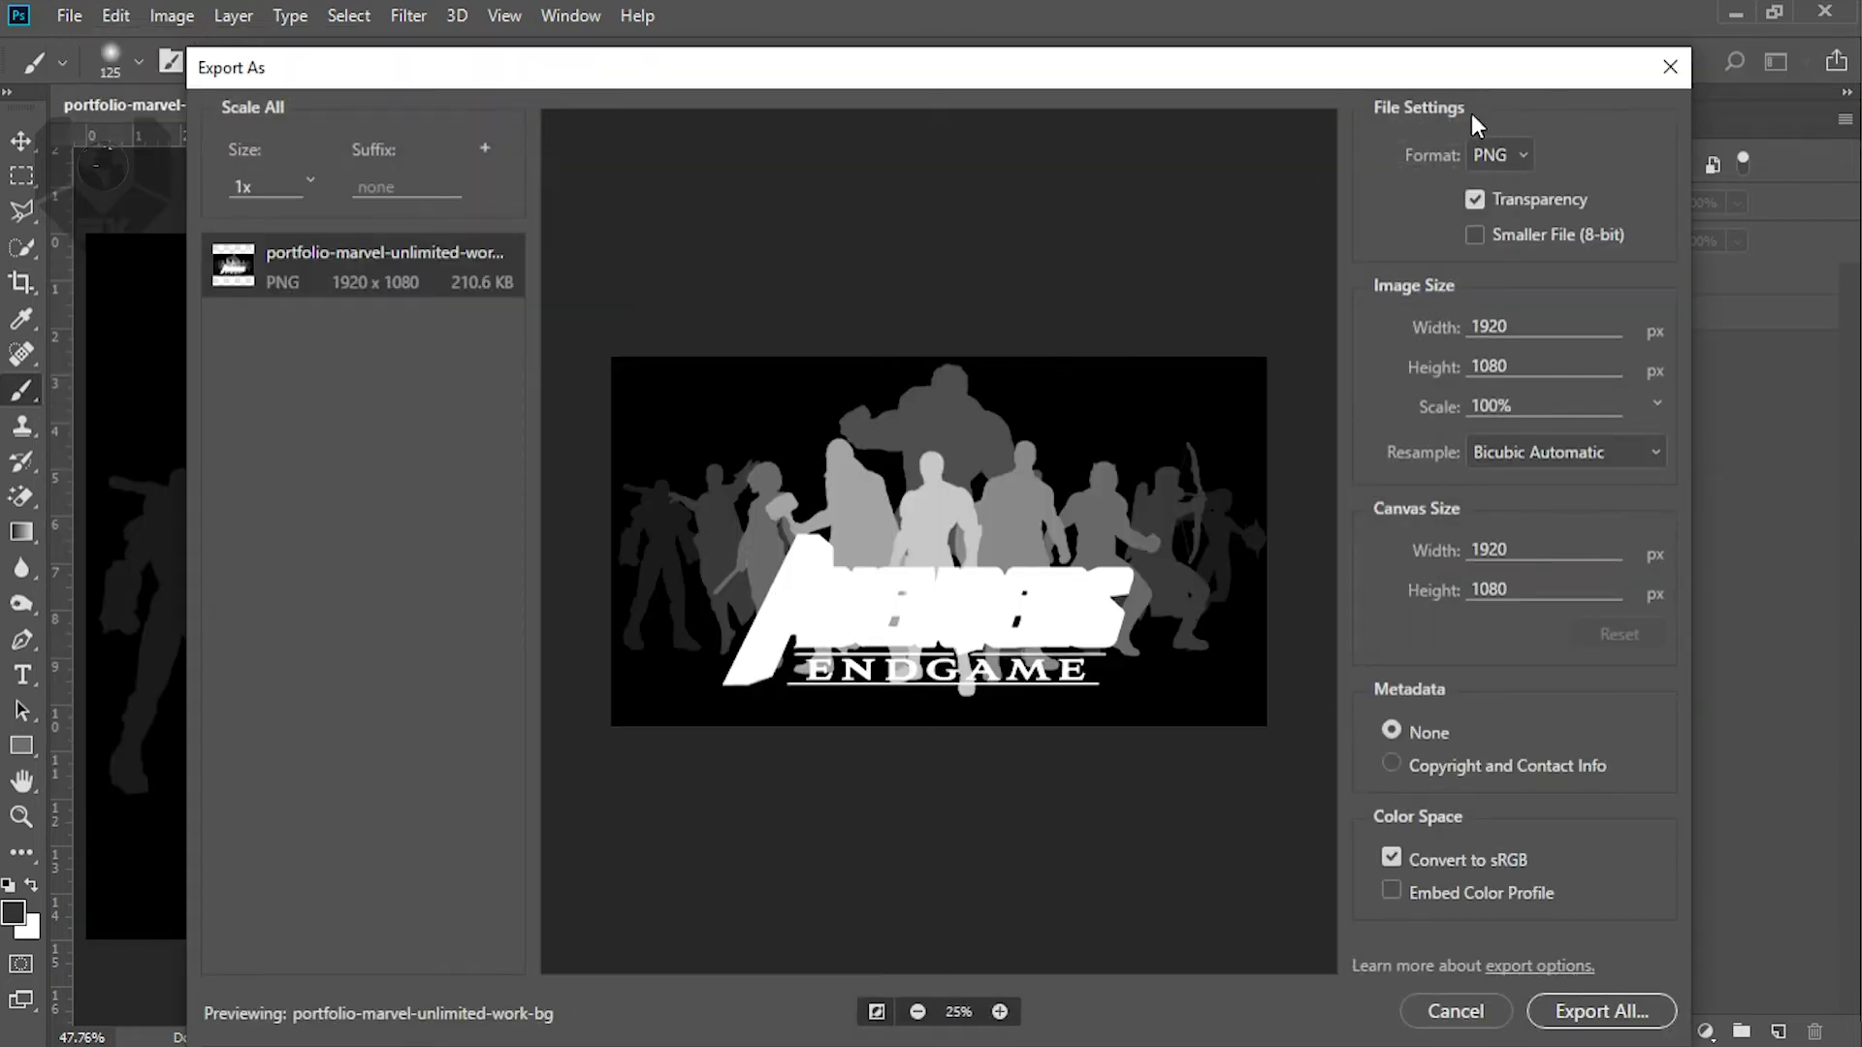
{"action": "left_click", "coordinate": [1599, 1028]}
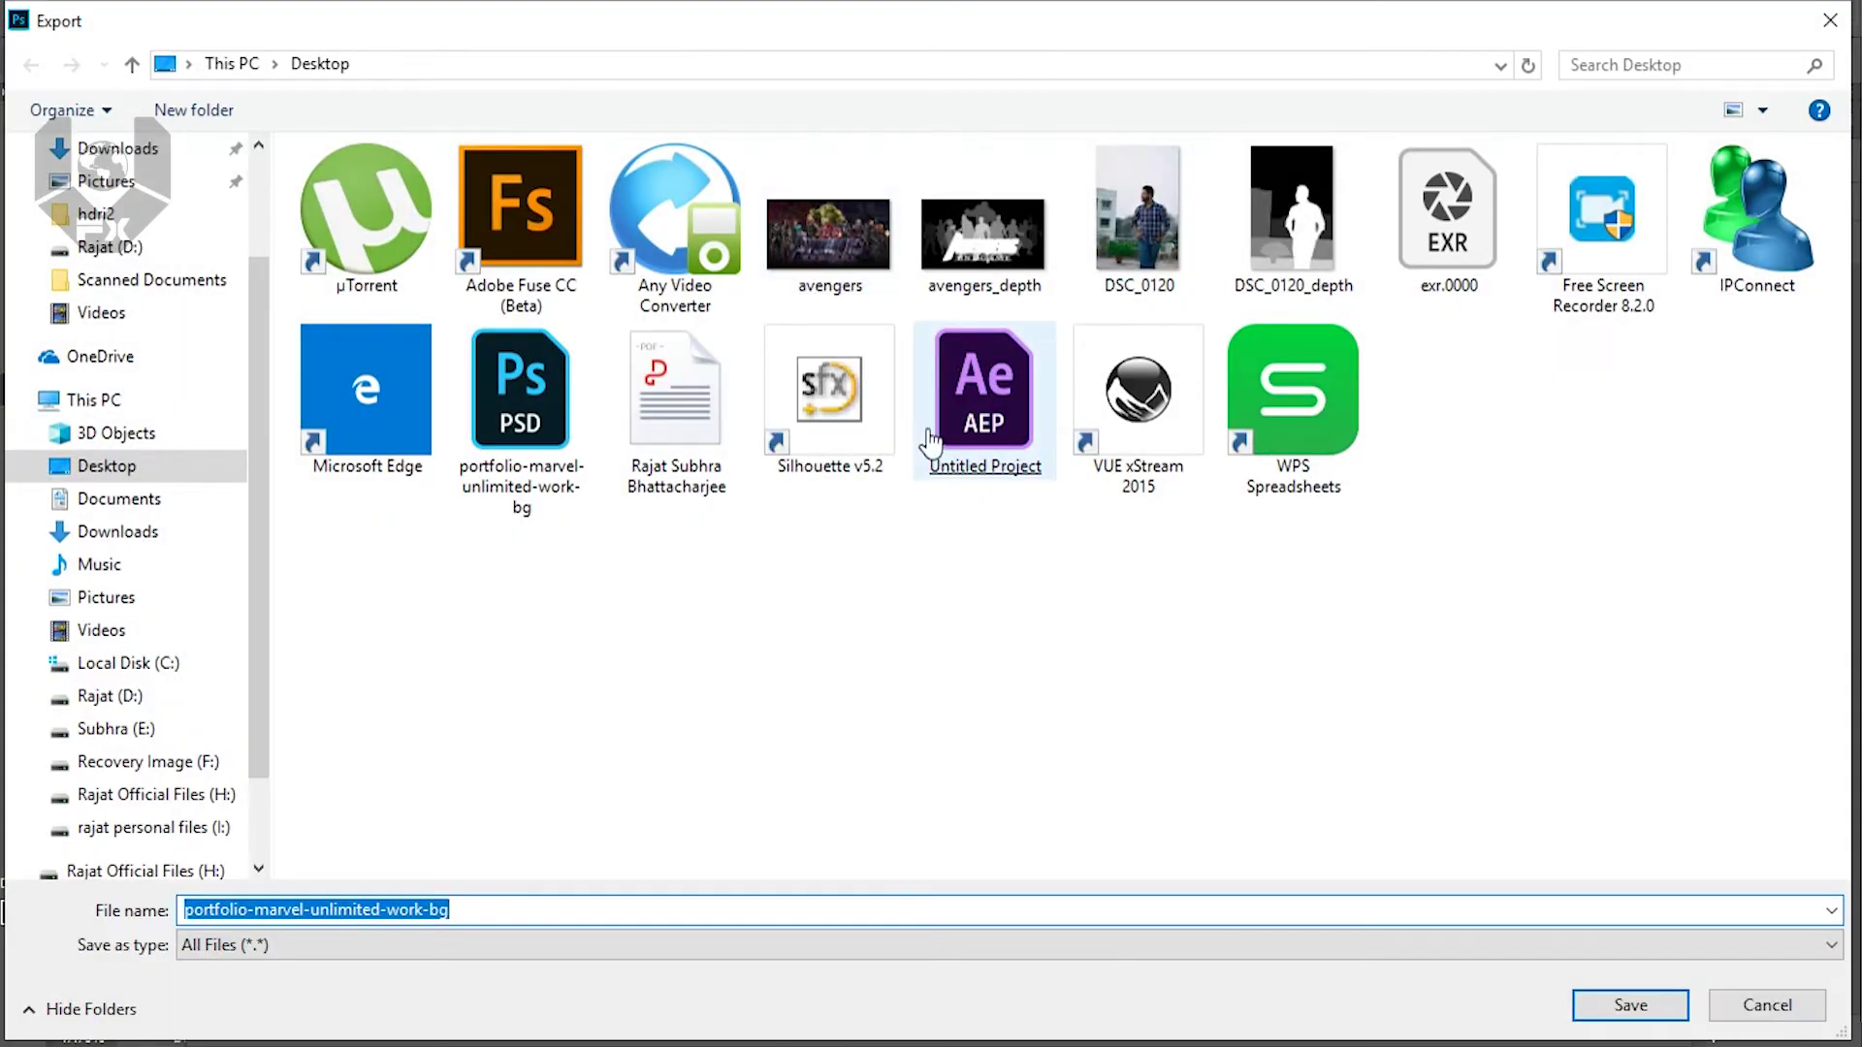
Save the export as avengers_depth on the Desktop, replacing the existing avengers_depth.png
{"action": "left_click", "coordinate": [832, 297]}
{"action": "right_click", "coordinate": [832, 297]}
{"action": "left_click", "coordinate": [1053, 820]}
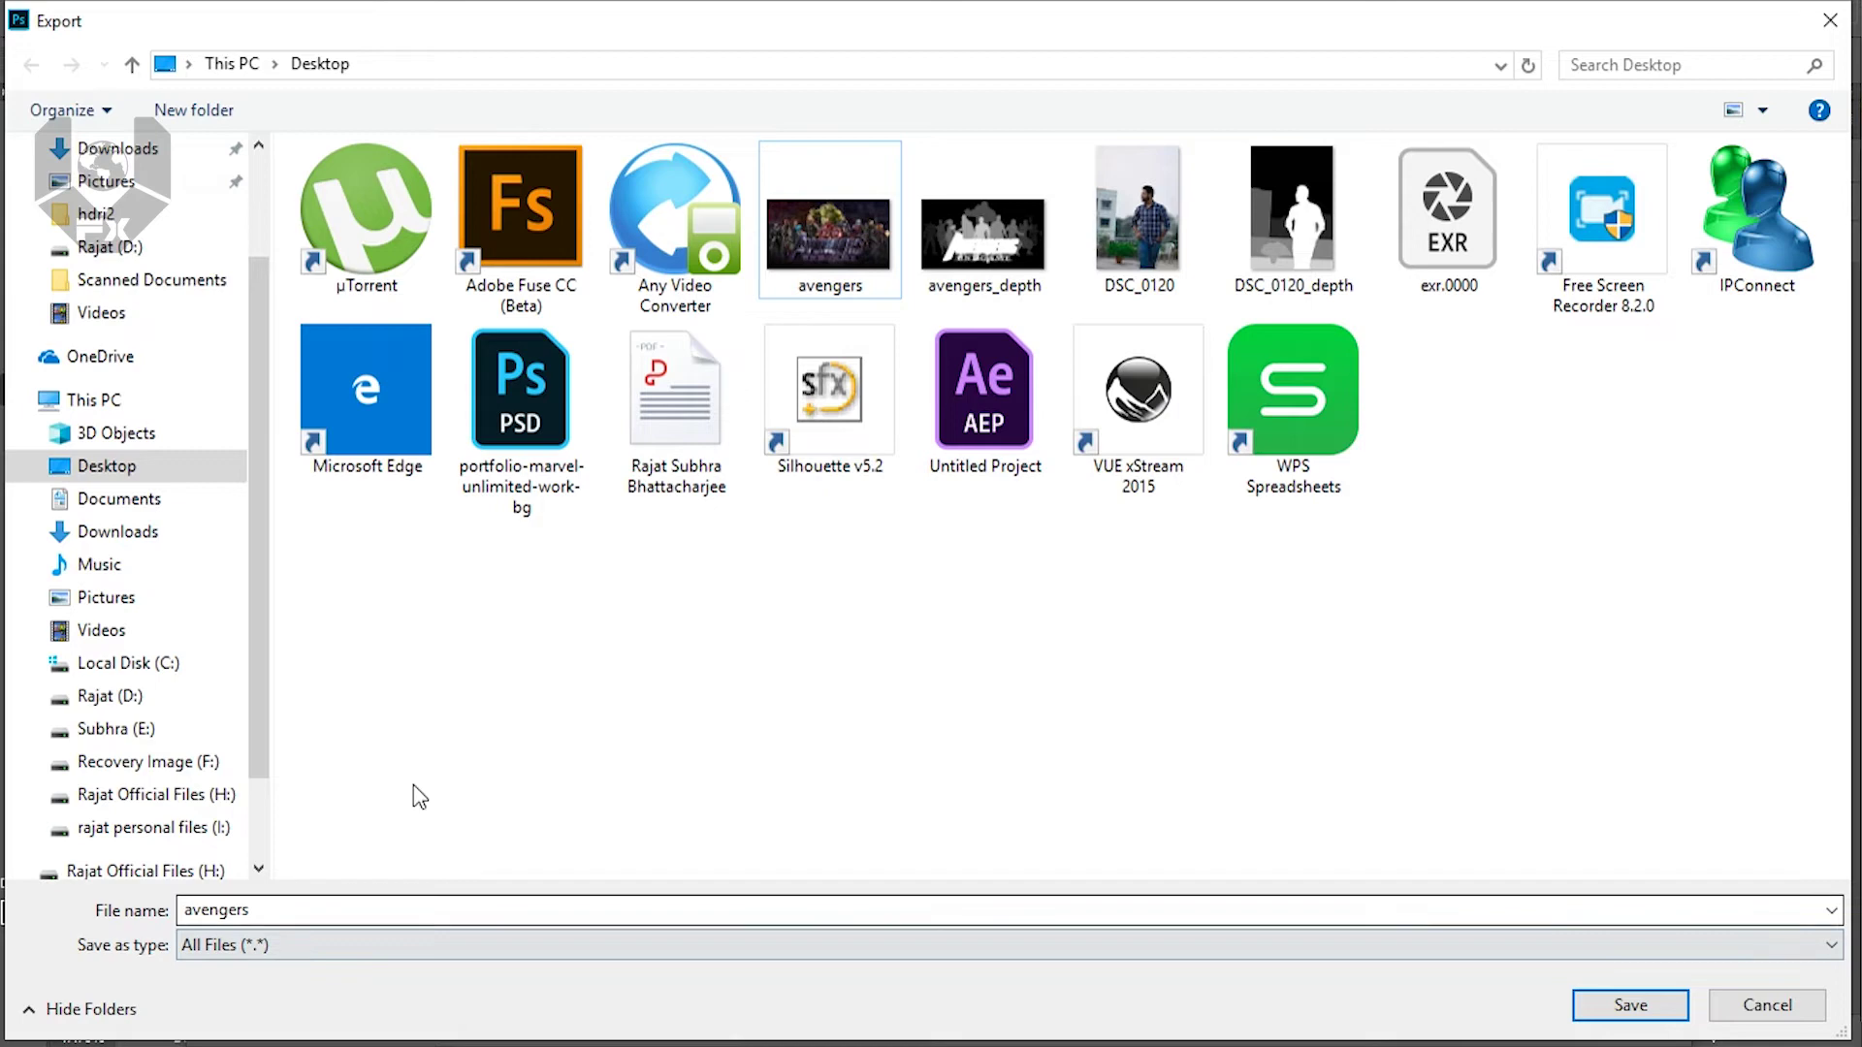
{"action": "double_click", "coordinate": [329, 909]}
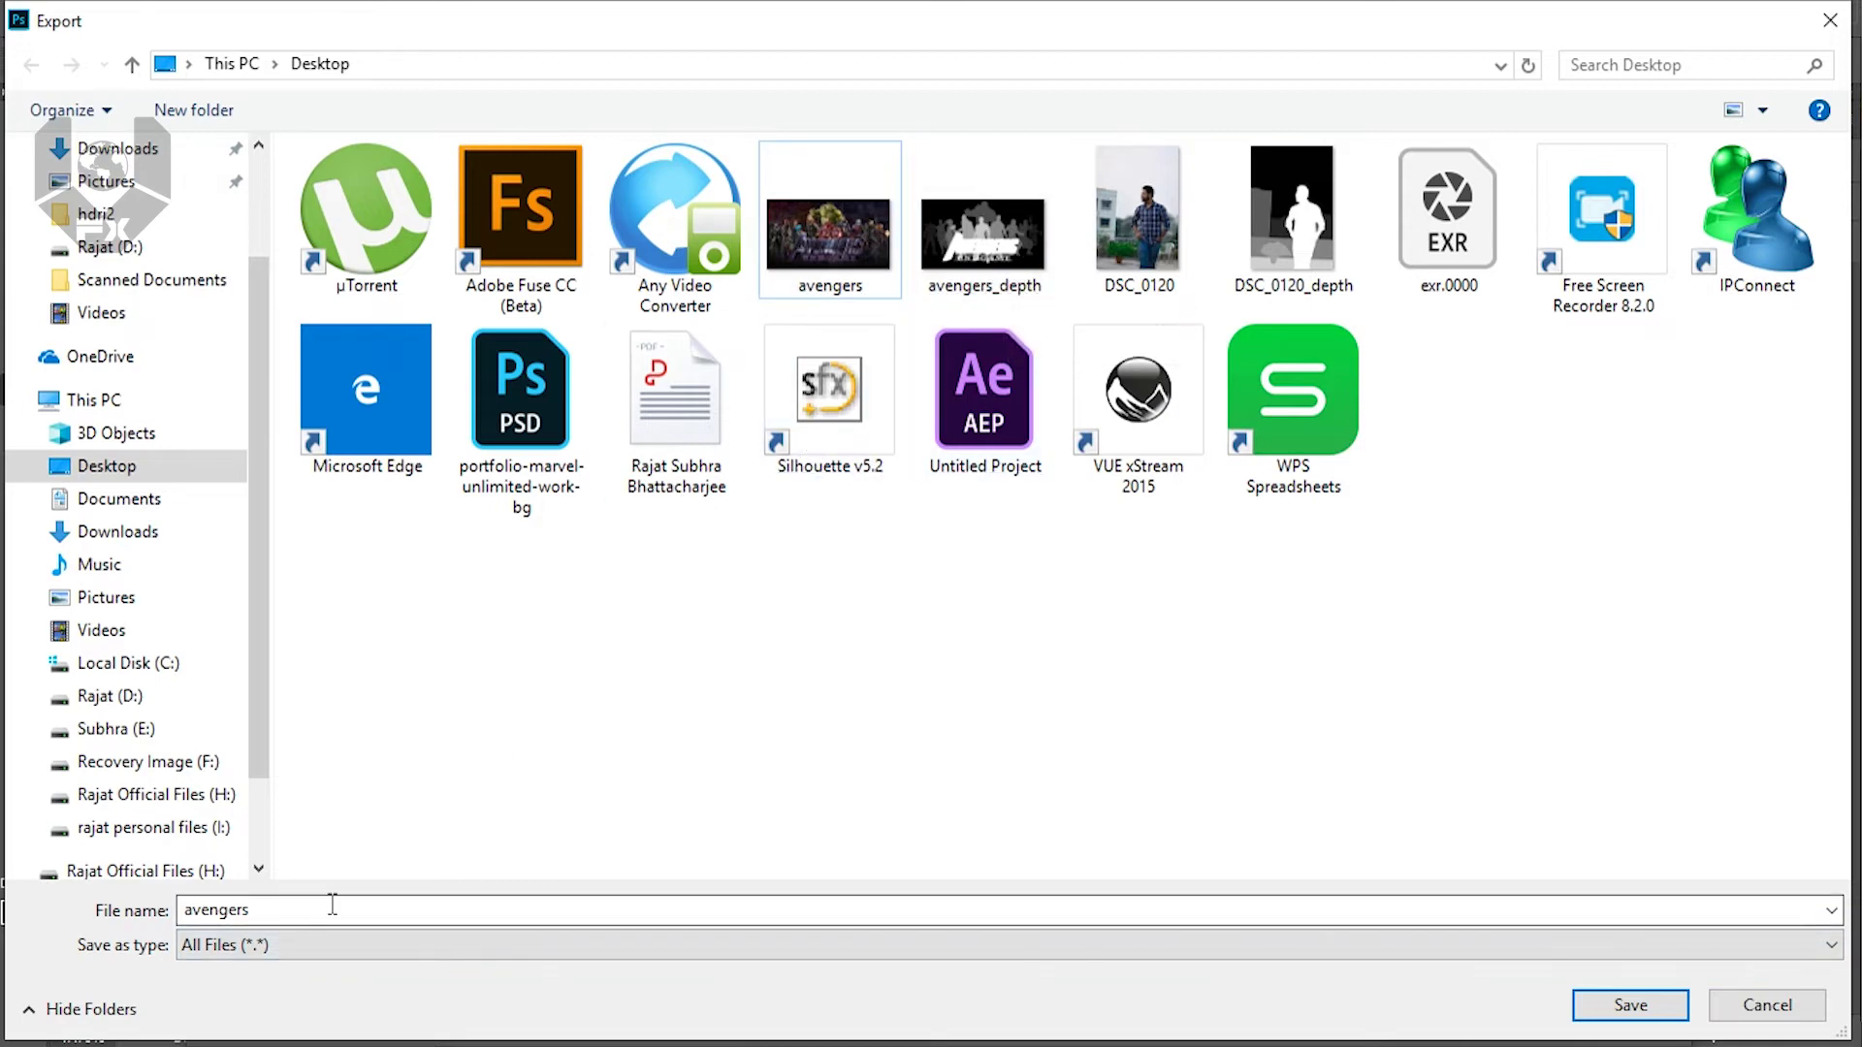
{"action": "left_click", "coordinate": [368, 916]}
{"action": "type", "text": "_depth"}
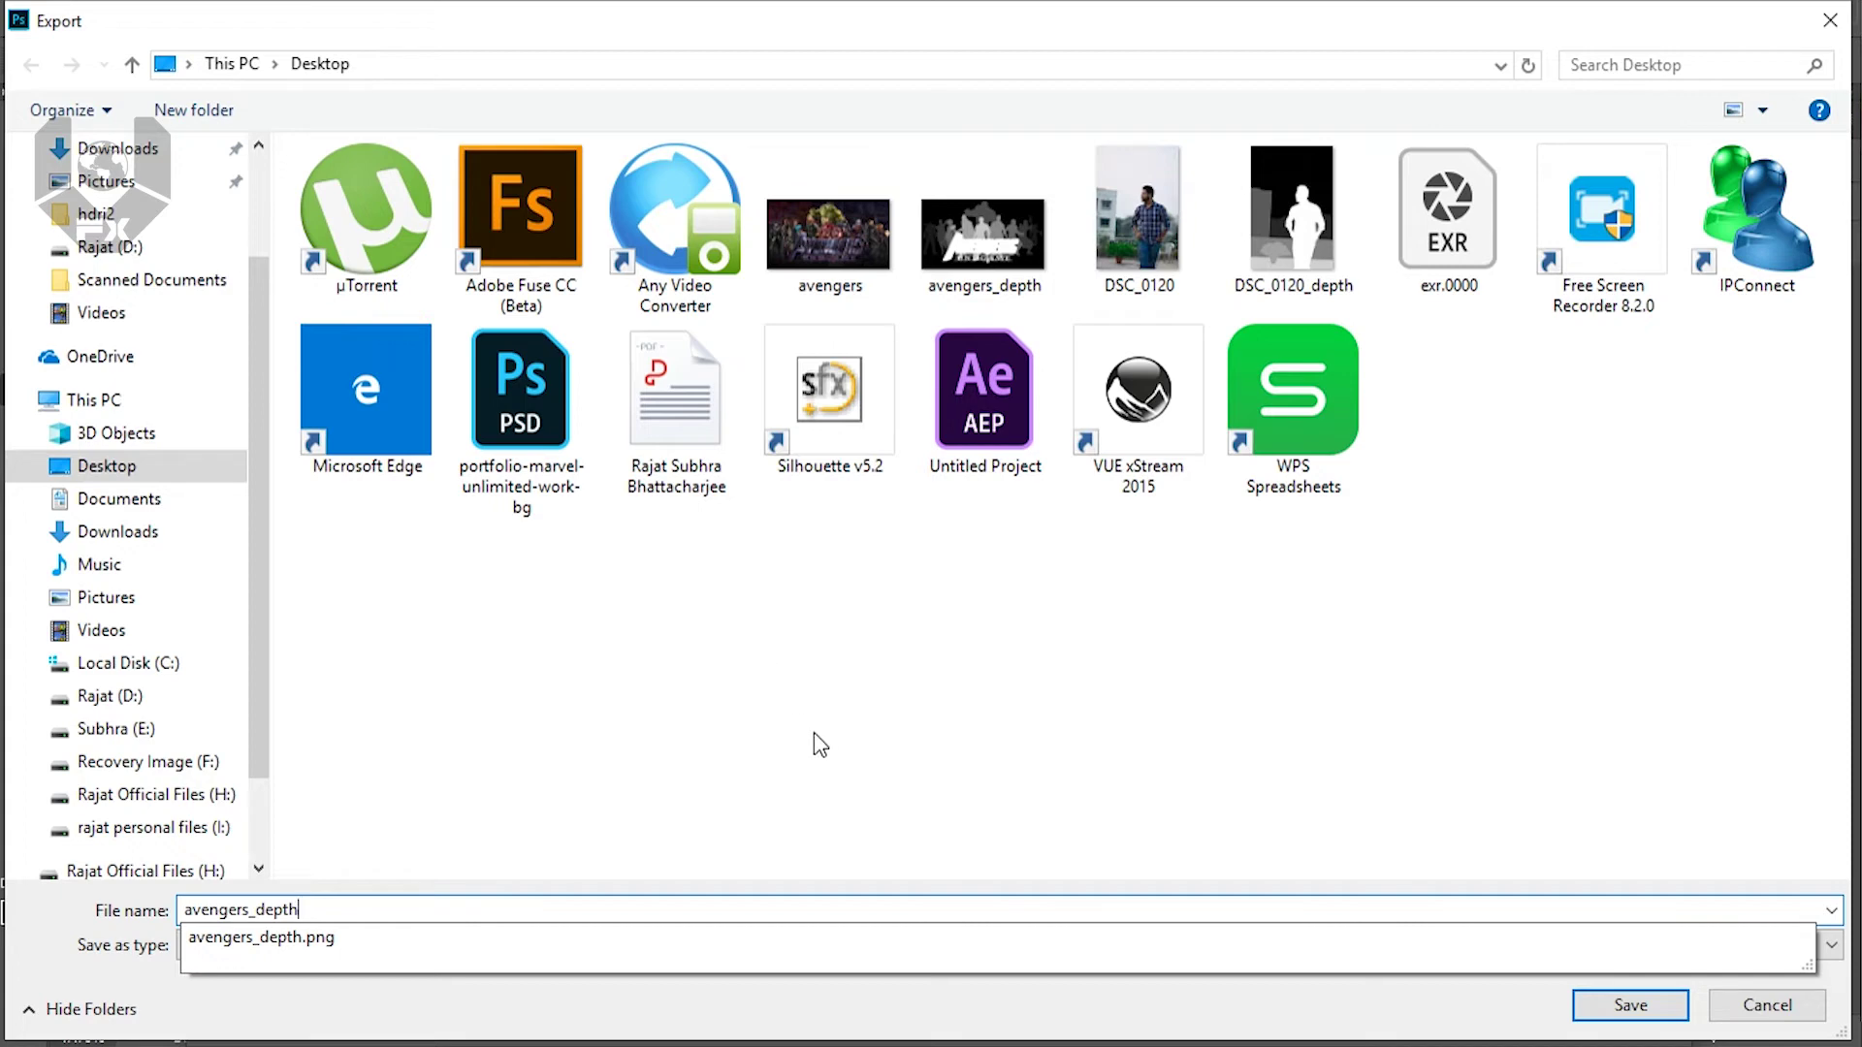
{"action": "left_click", "coordinate": [803, 768]}
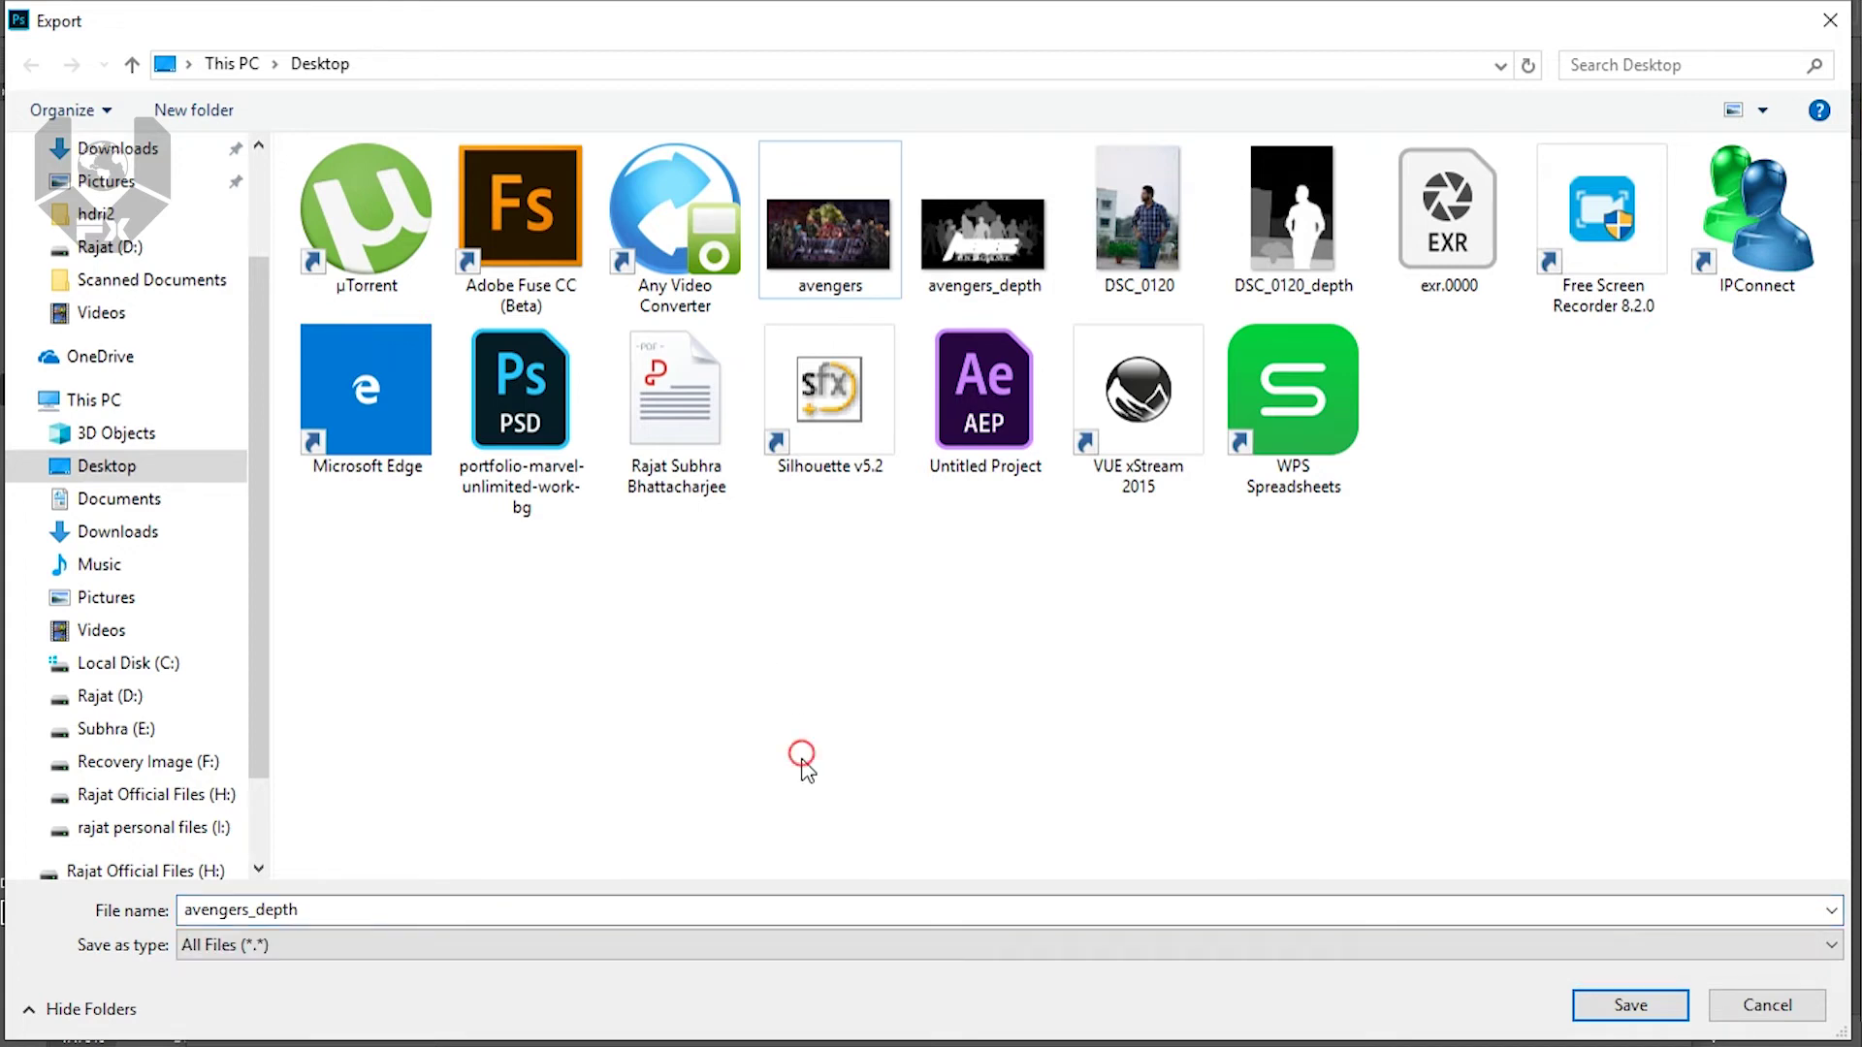
{"action": "left_click", "coordinate": [1646, 1004]}
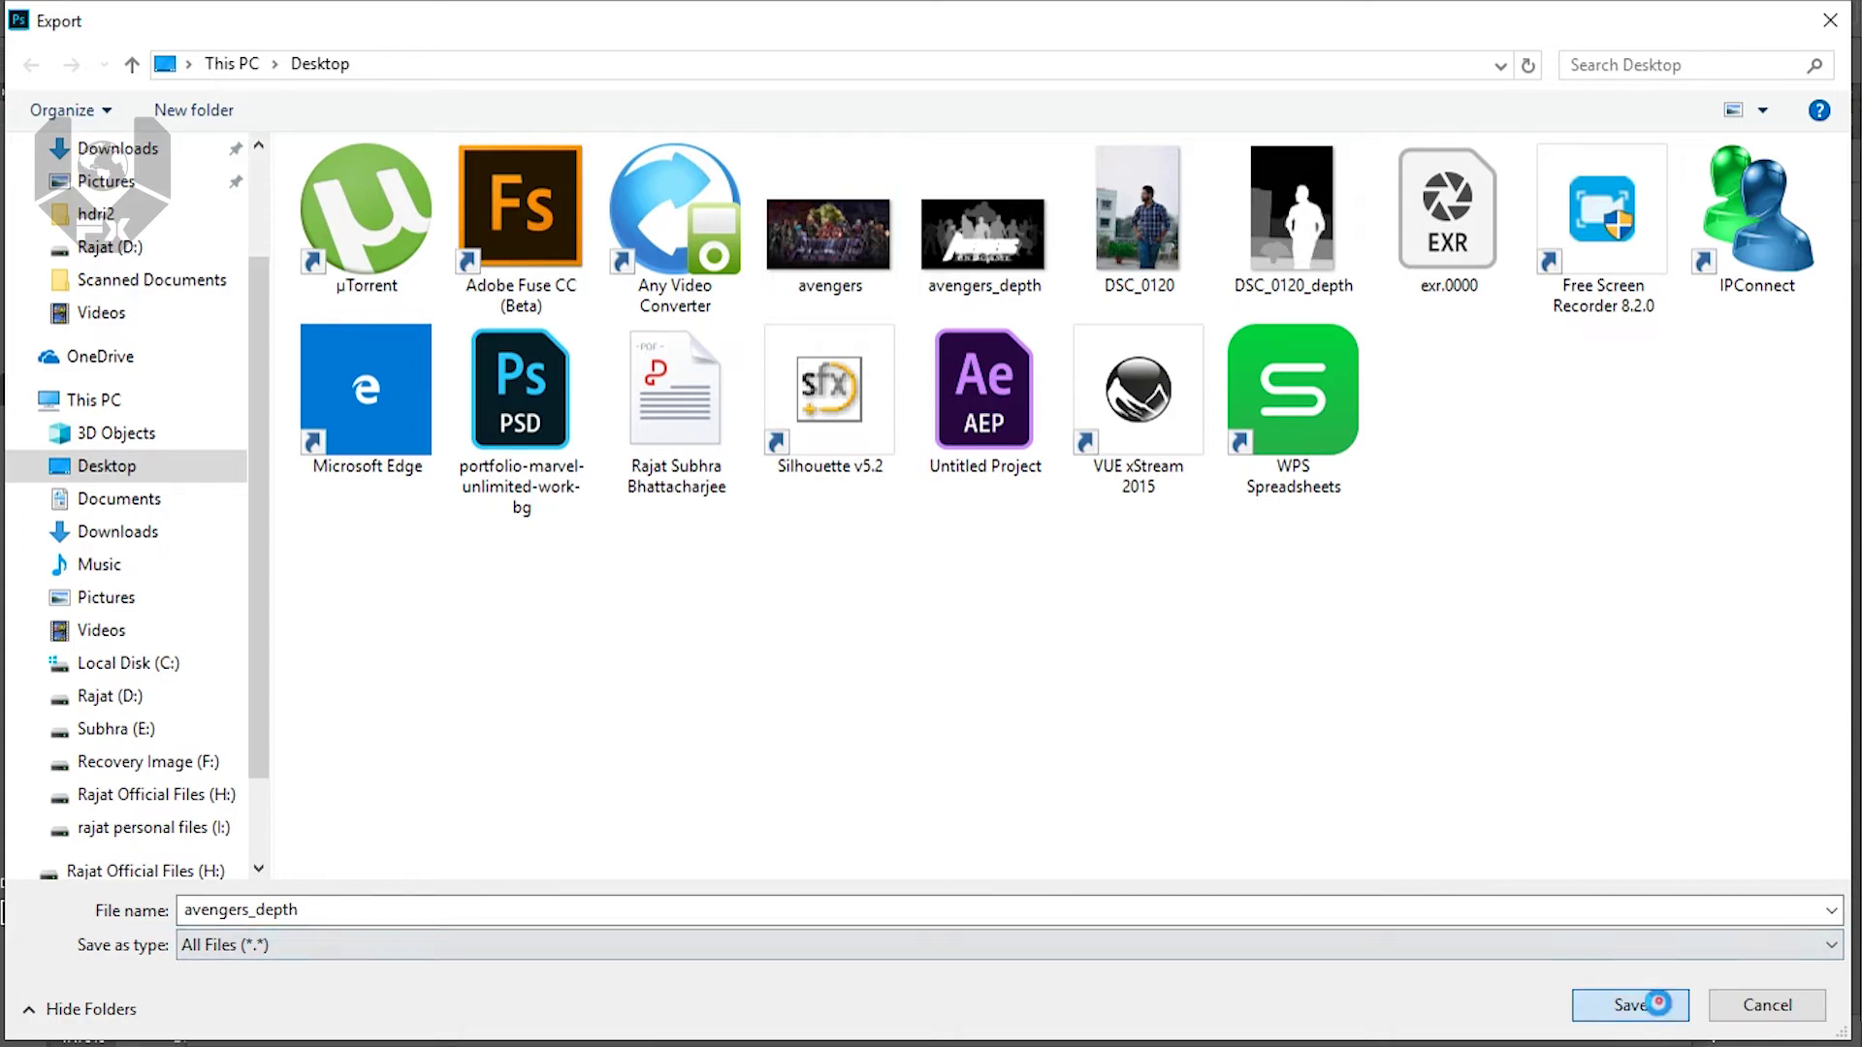
{"action": "left_click", "coordinate": [993, 539]}
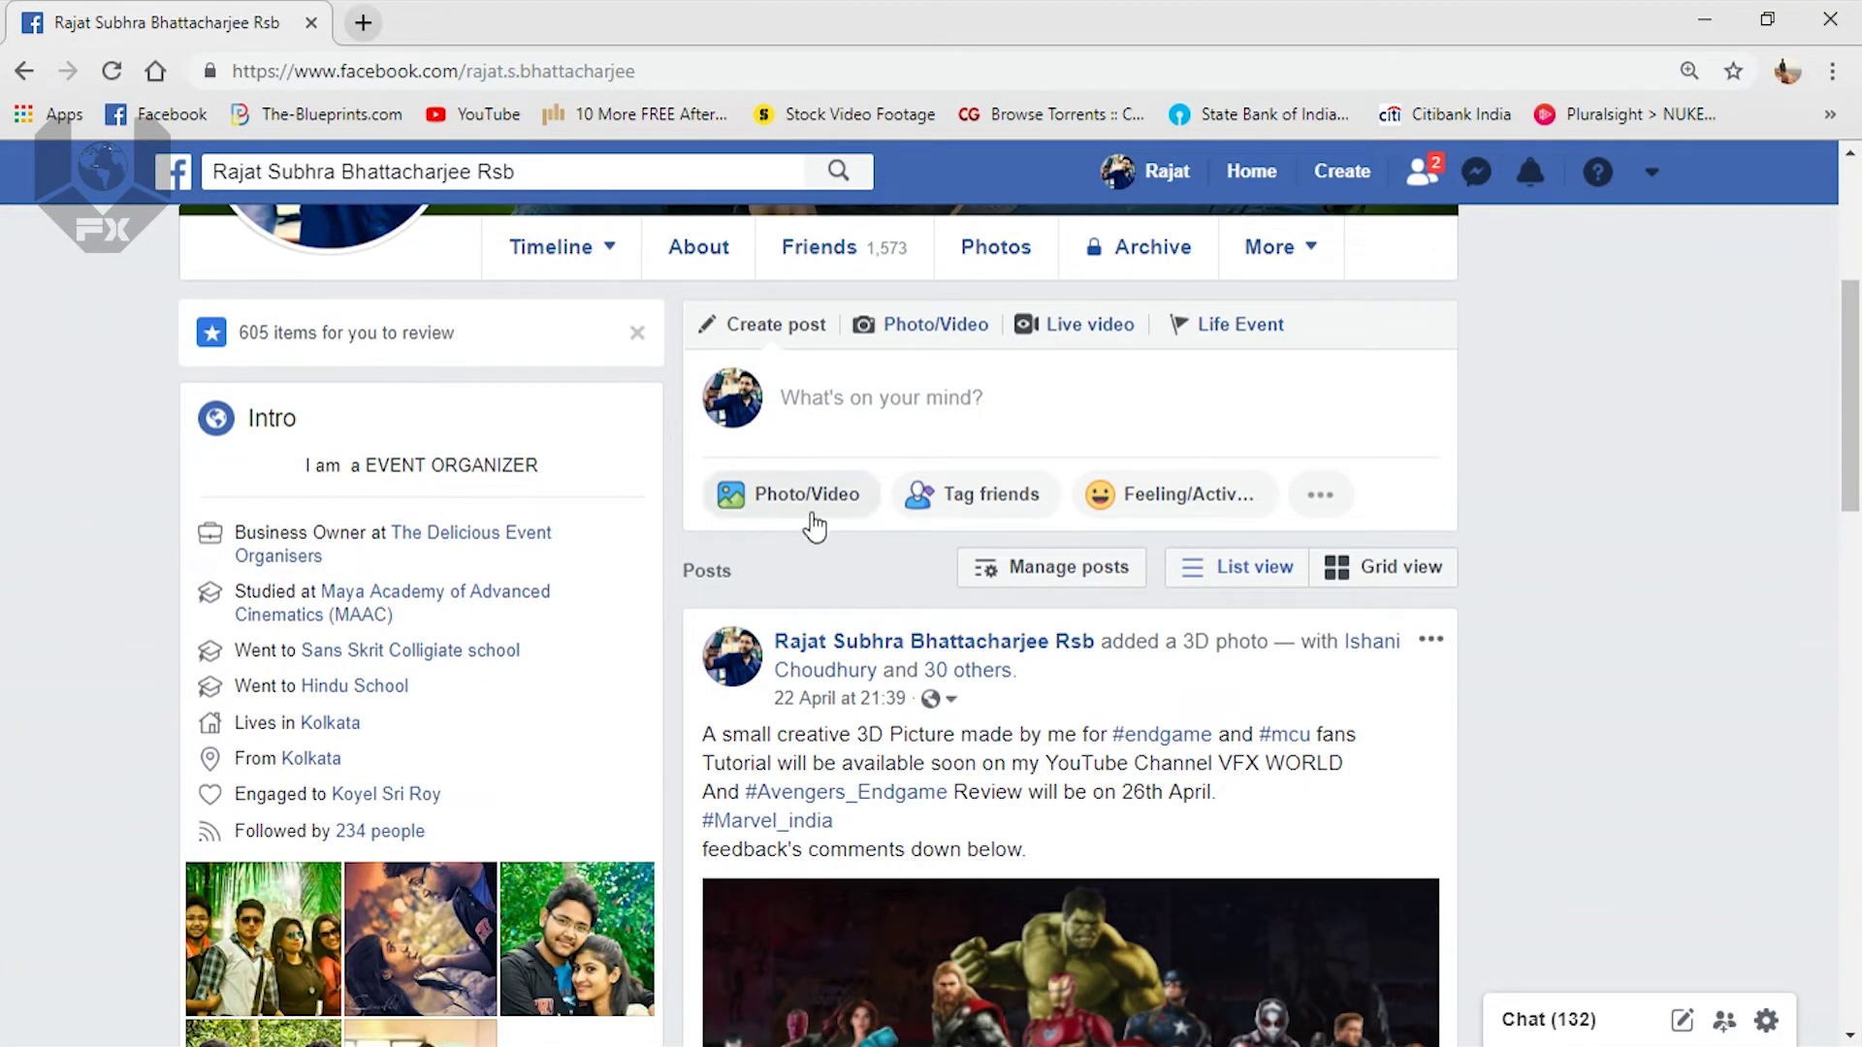
Upload avengers and avengers_depth from the Desktop to a new Facebook post
{"action": "left_click", "coordinate": [819, 522]}
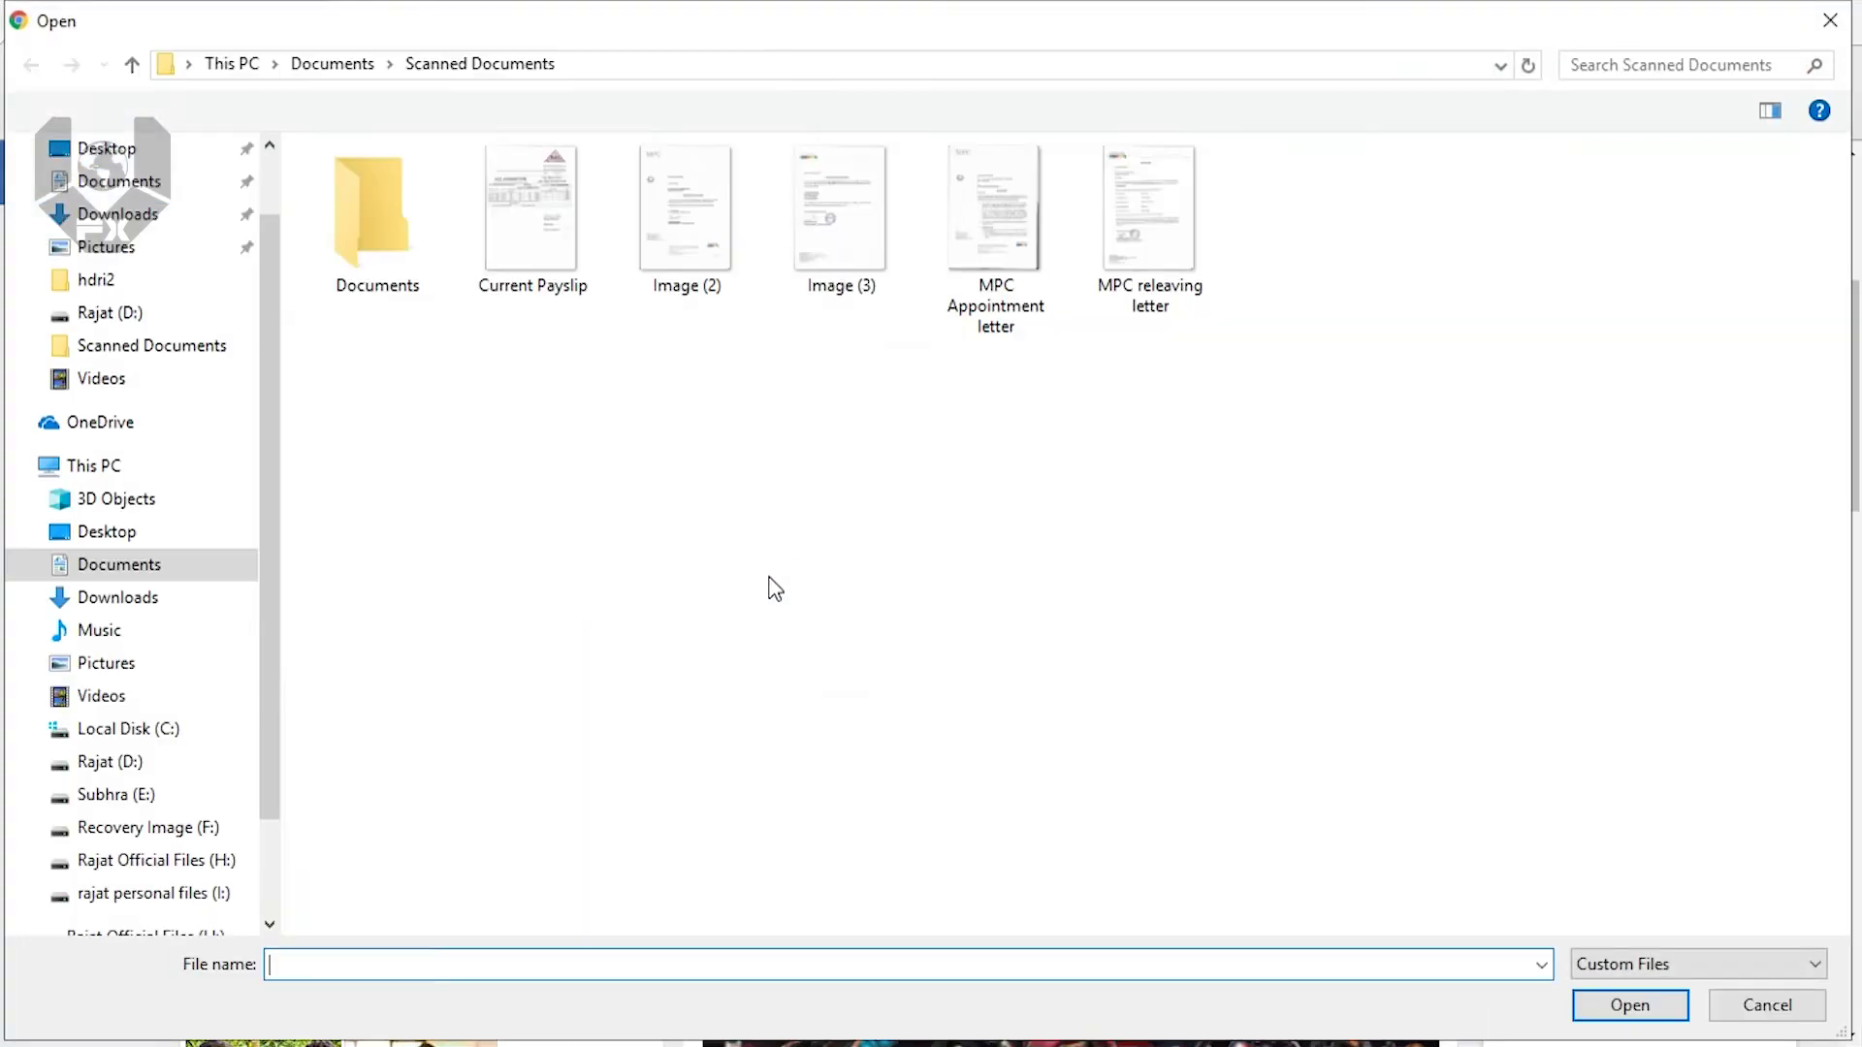
{"action": "left_click", "coordinate": [108, 532]}
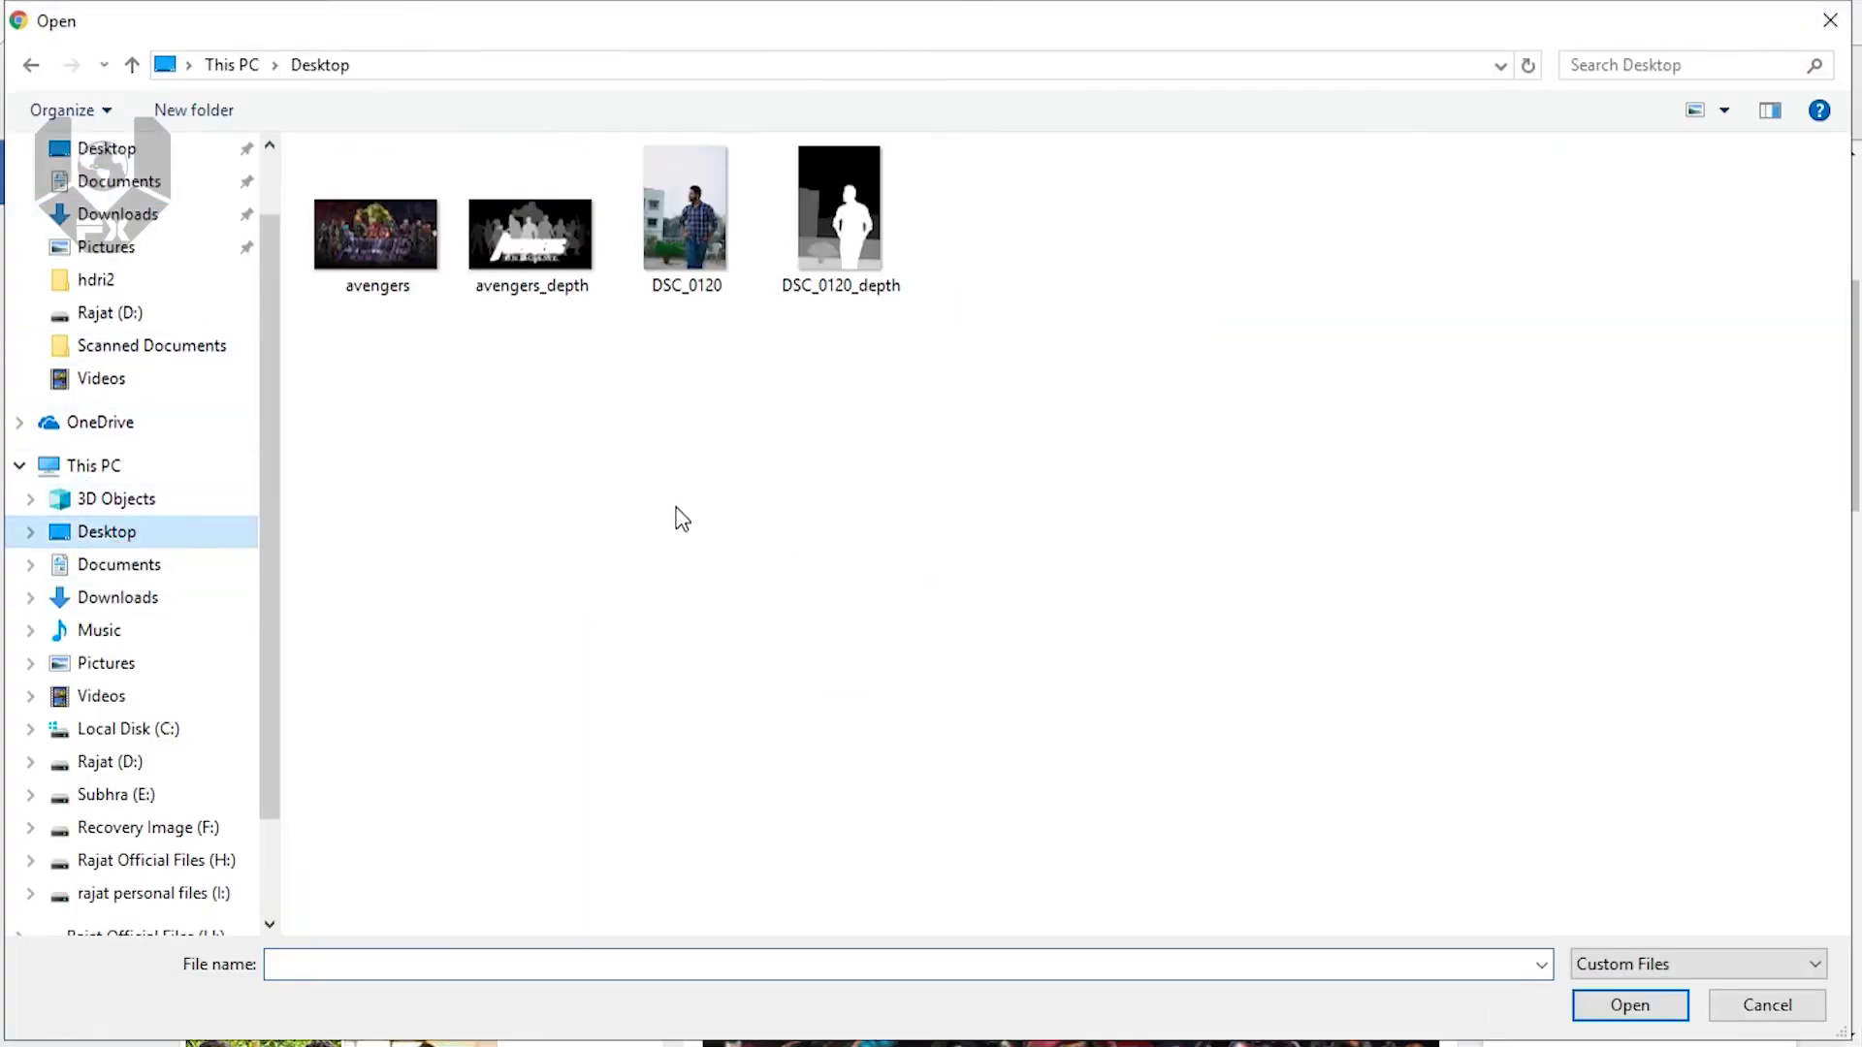
{"action": "left_click_drag", "start_coordinate": [374, 347], "coordinate": [536, 237]}
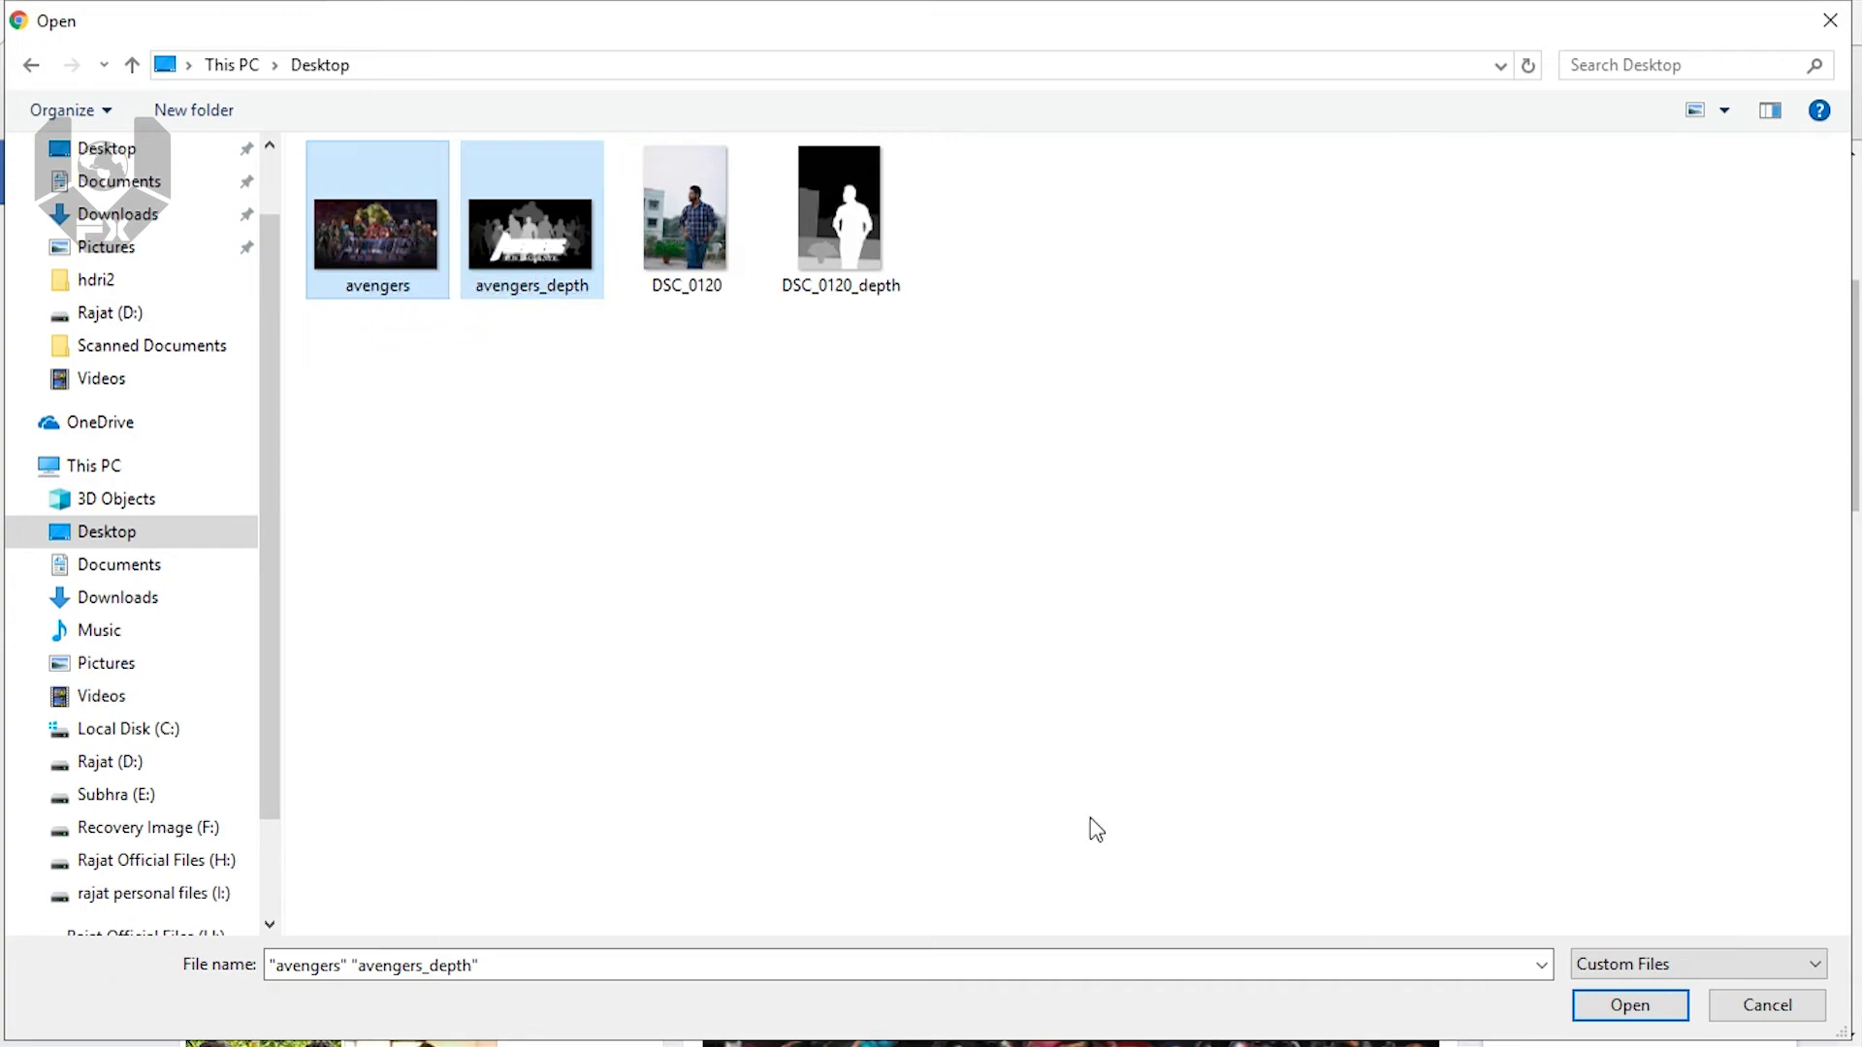
{"action": "left_click", "coordinate": [1629, 1006]}
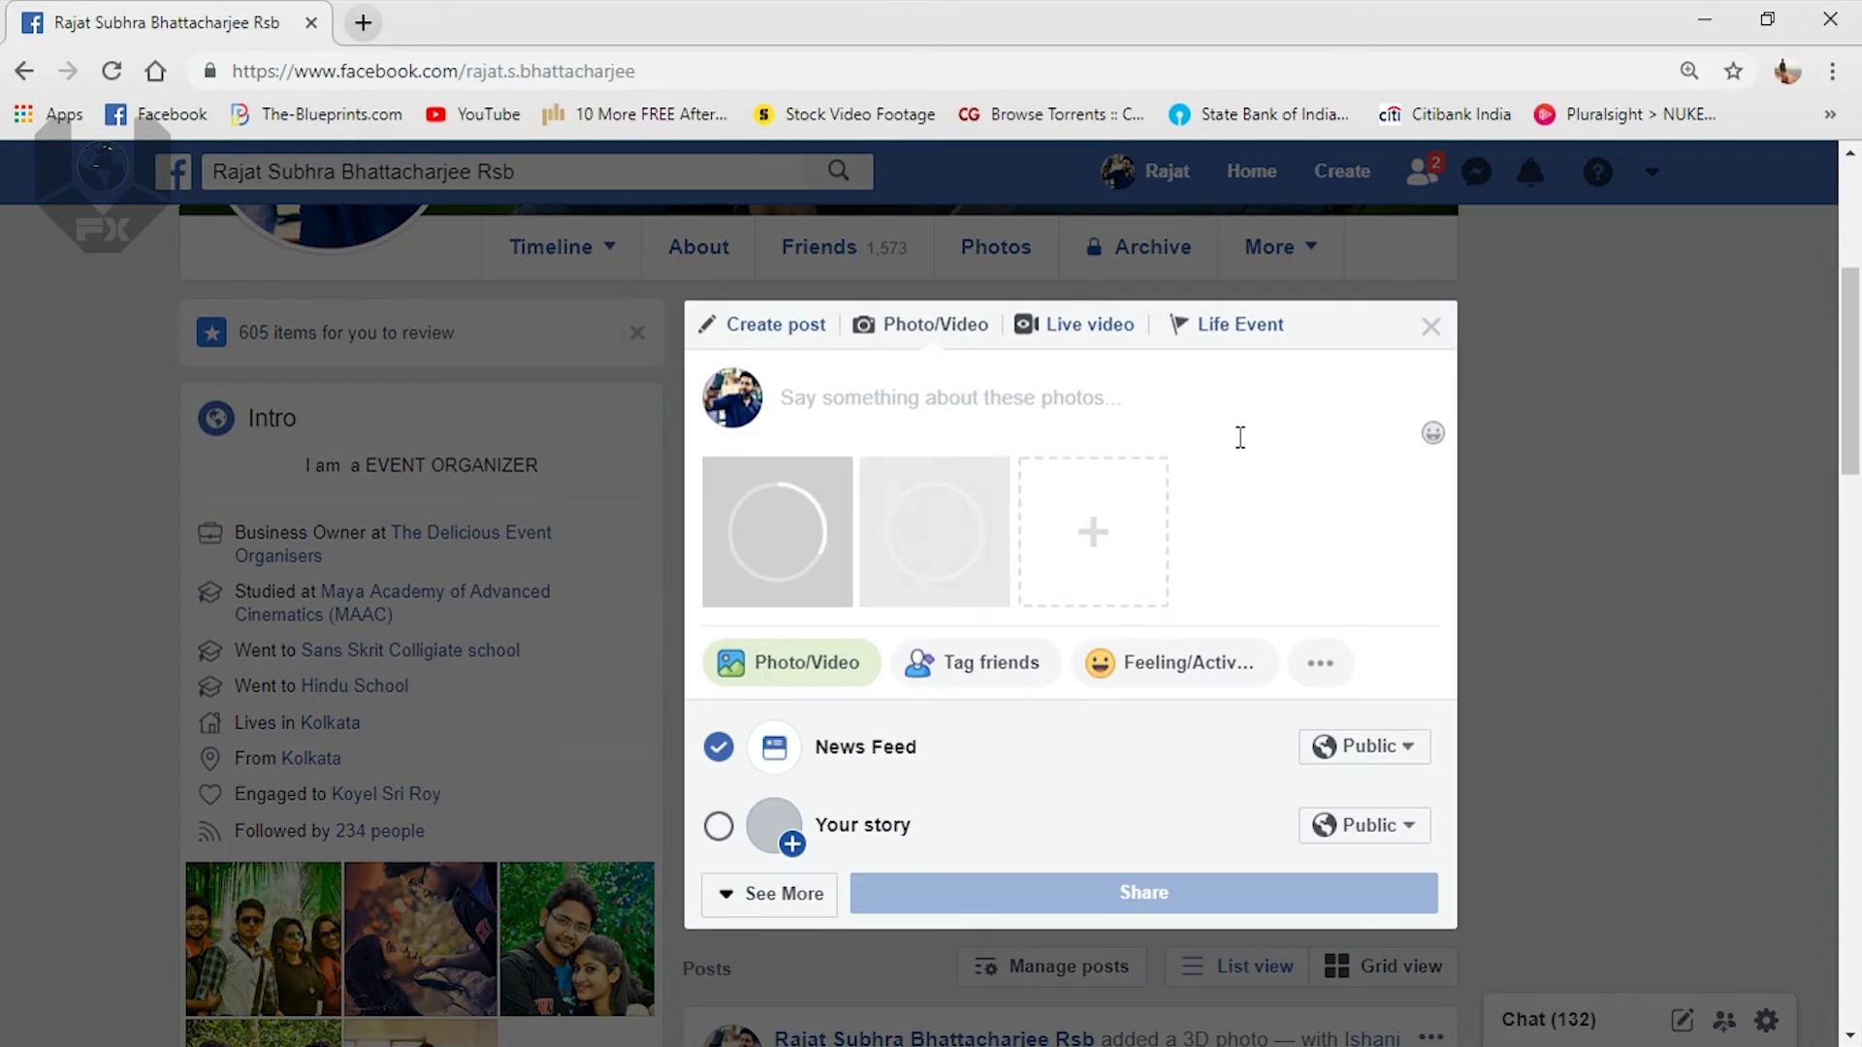
Zoom in to inspect the generated 3D photo, then zoom back out to 150%
{"action": "key", "text": "ctrl+plus"}
{"action": "key", "text": "ctrl+plus"}
{"action": "key", "text": "ctrl+plus"}
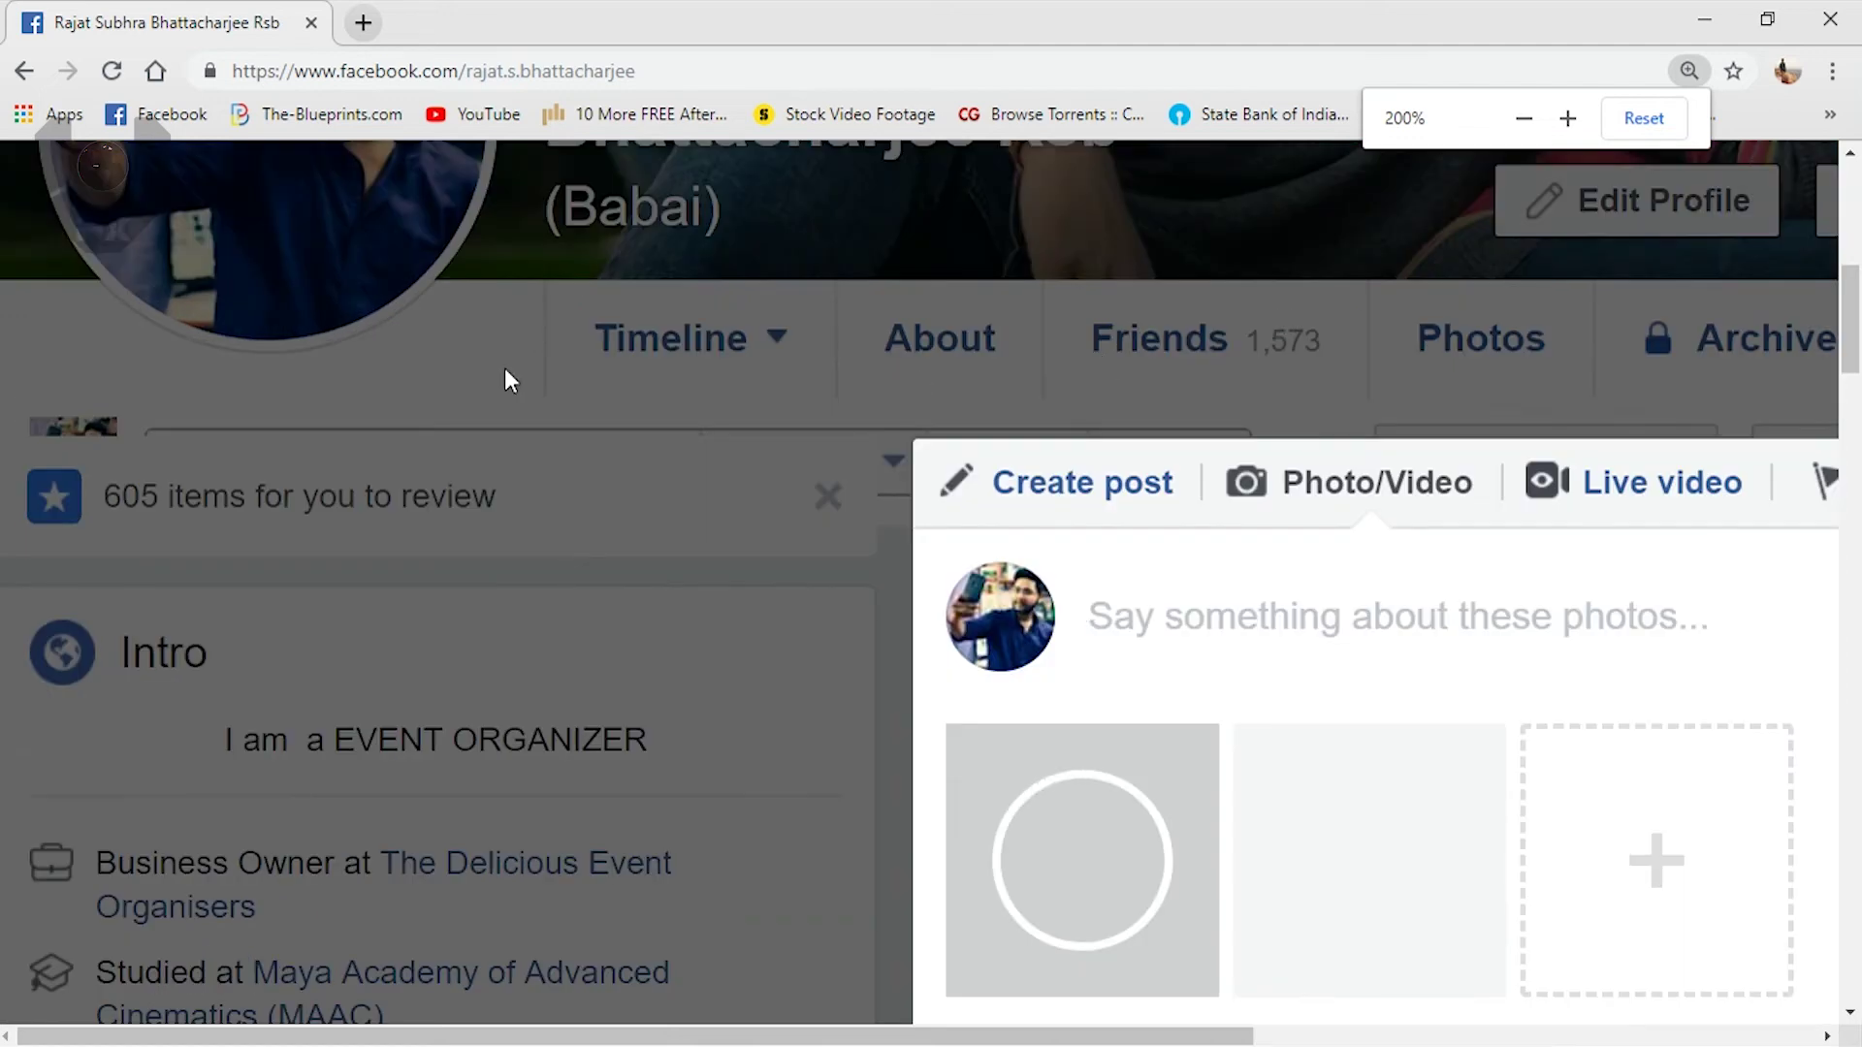
{"action": "left_click_drag", "start_coordinate": [745, 1034], "coordinate": [1149, 1038]}
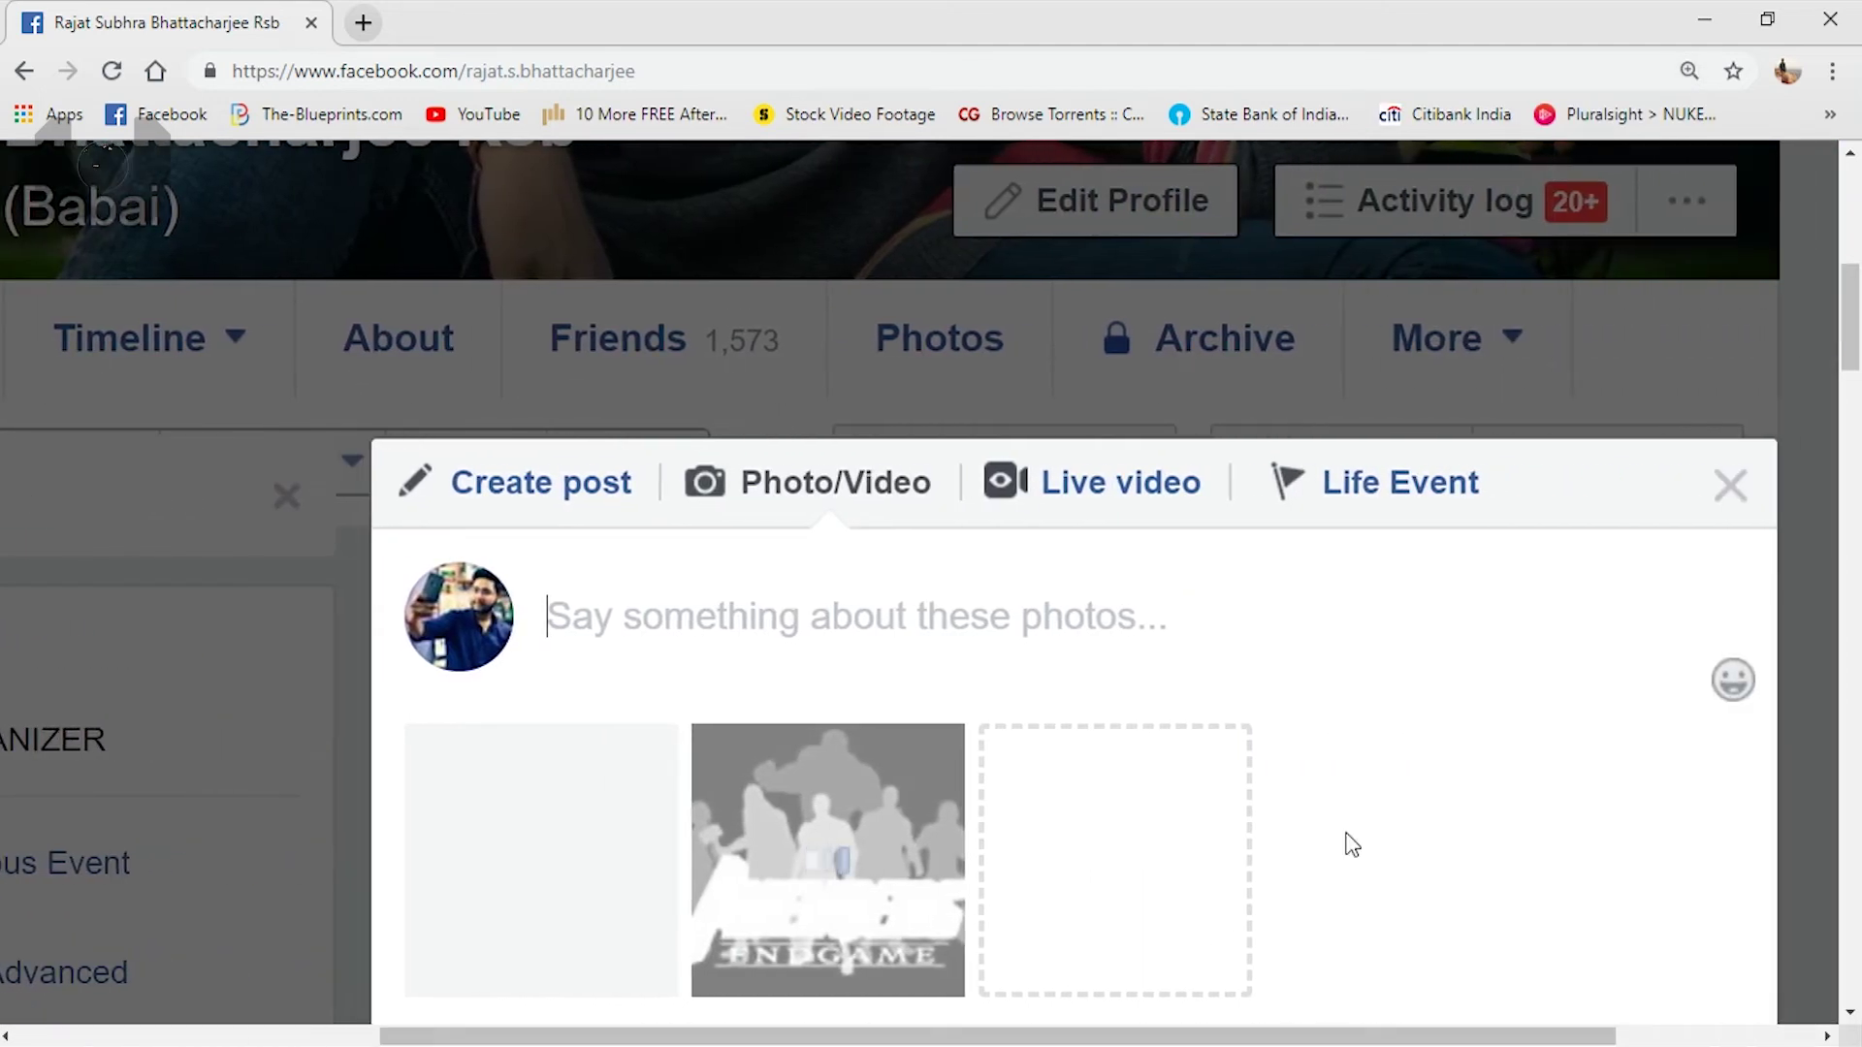
{"action": "left_click_drag", "start_coordinate": [1850, 339], "coordinate": [1857, 385]}
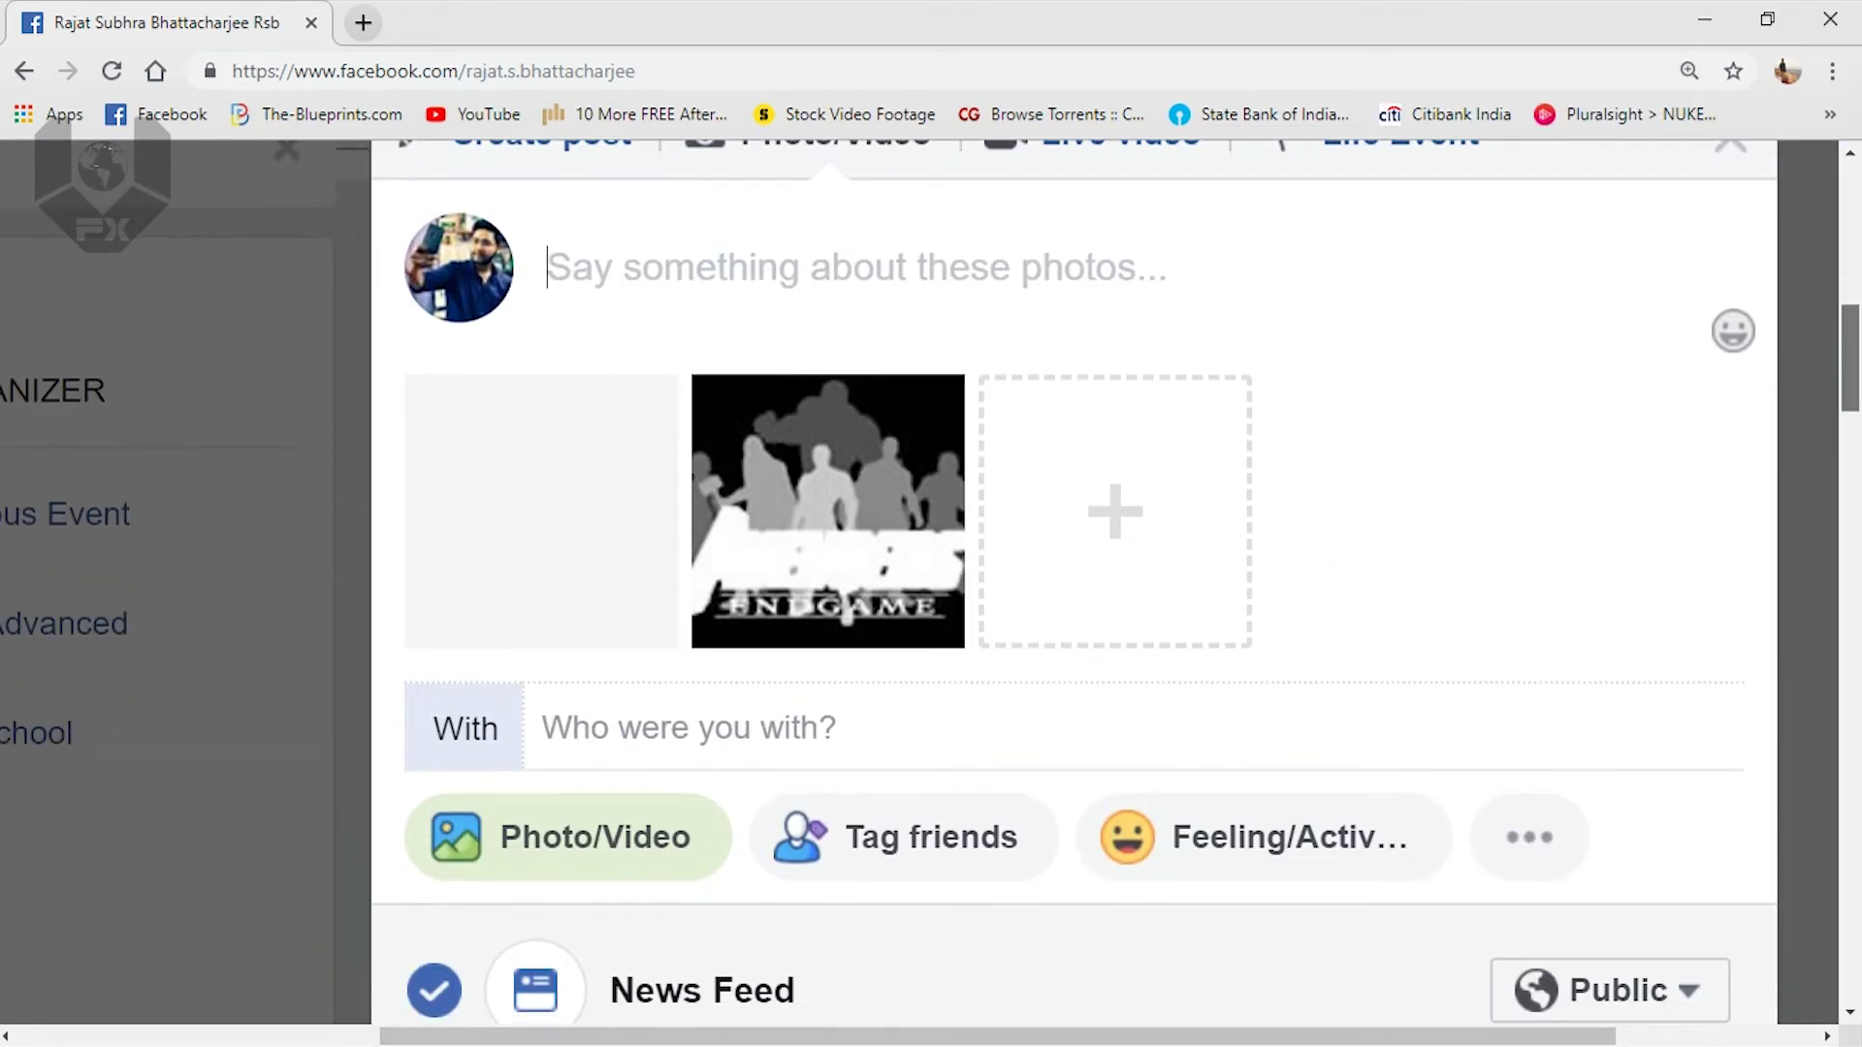
{"action": "key", "text": "ctrl+minus"}
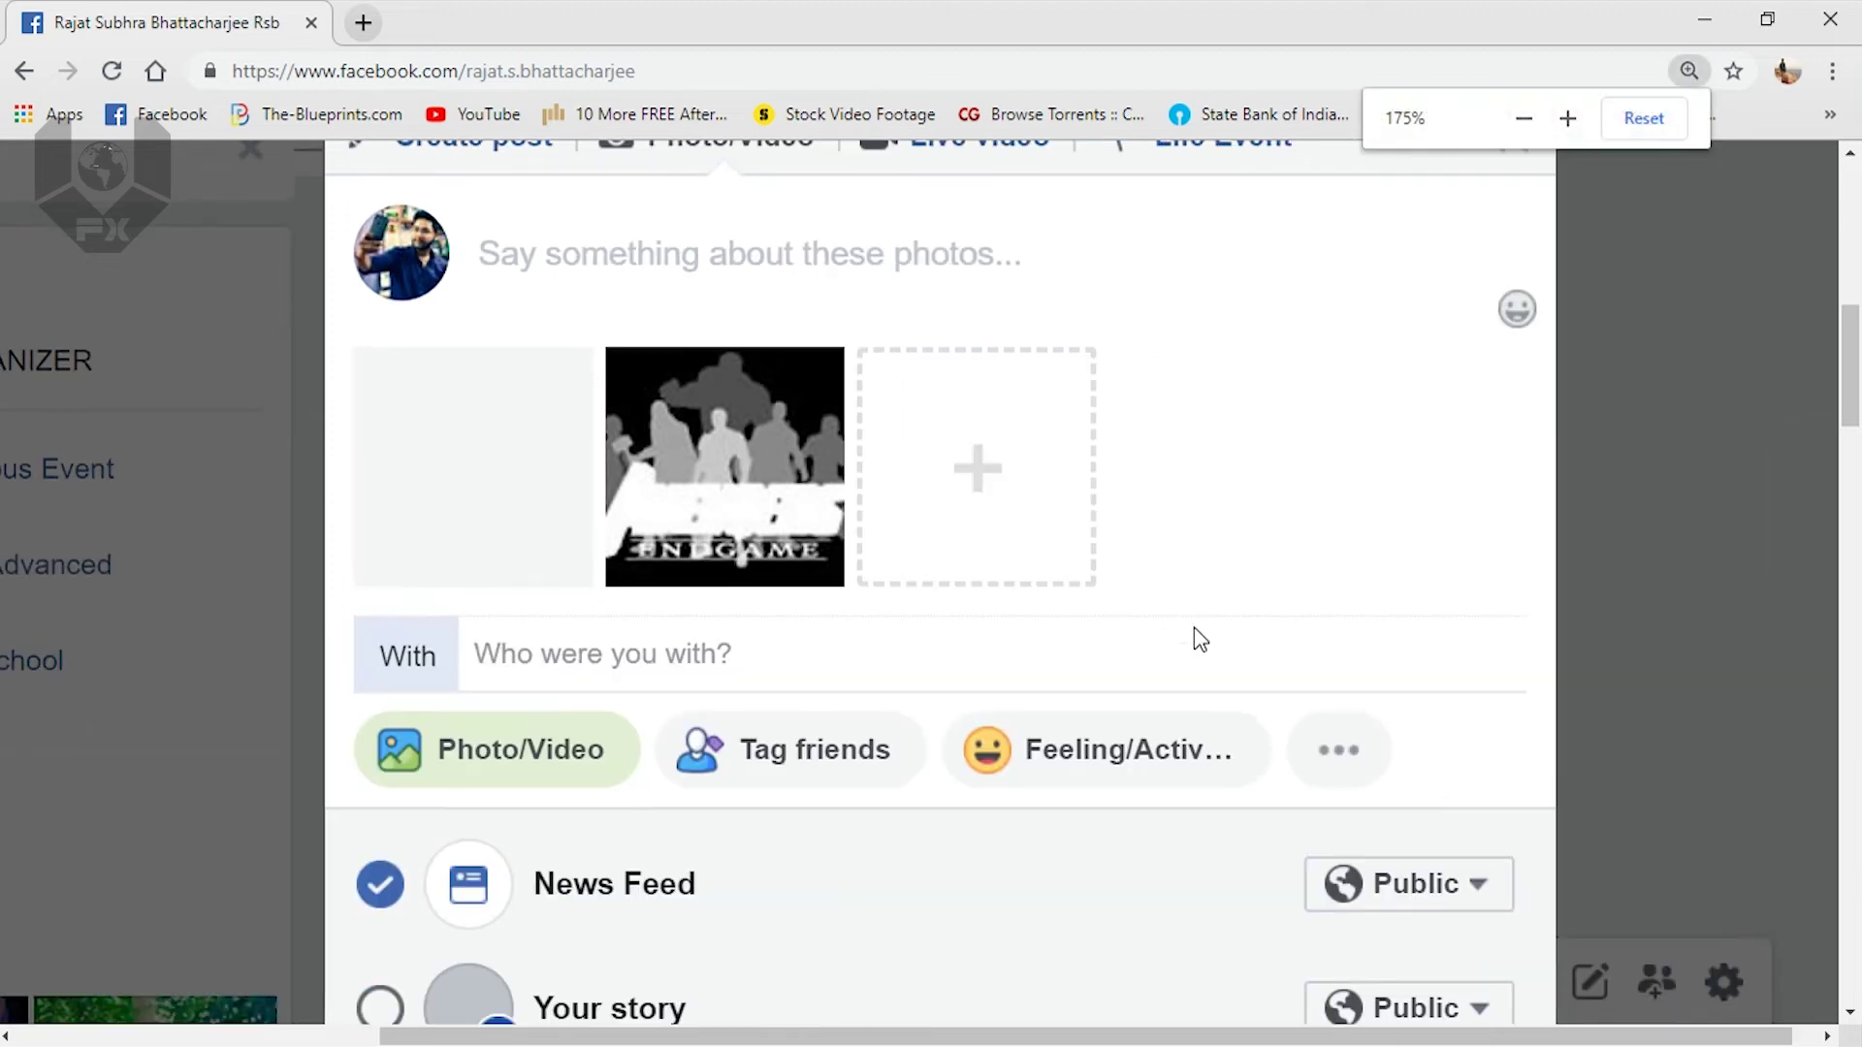
{"action": "key", "text": "ctrl+minus"}
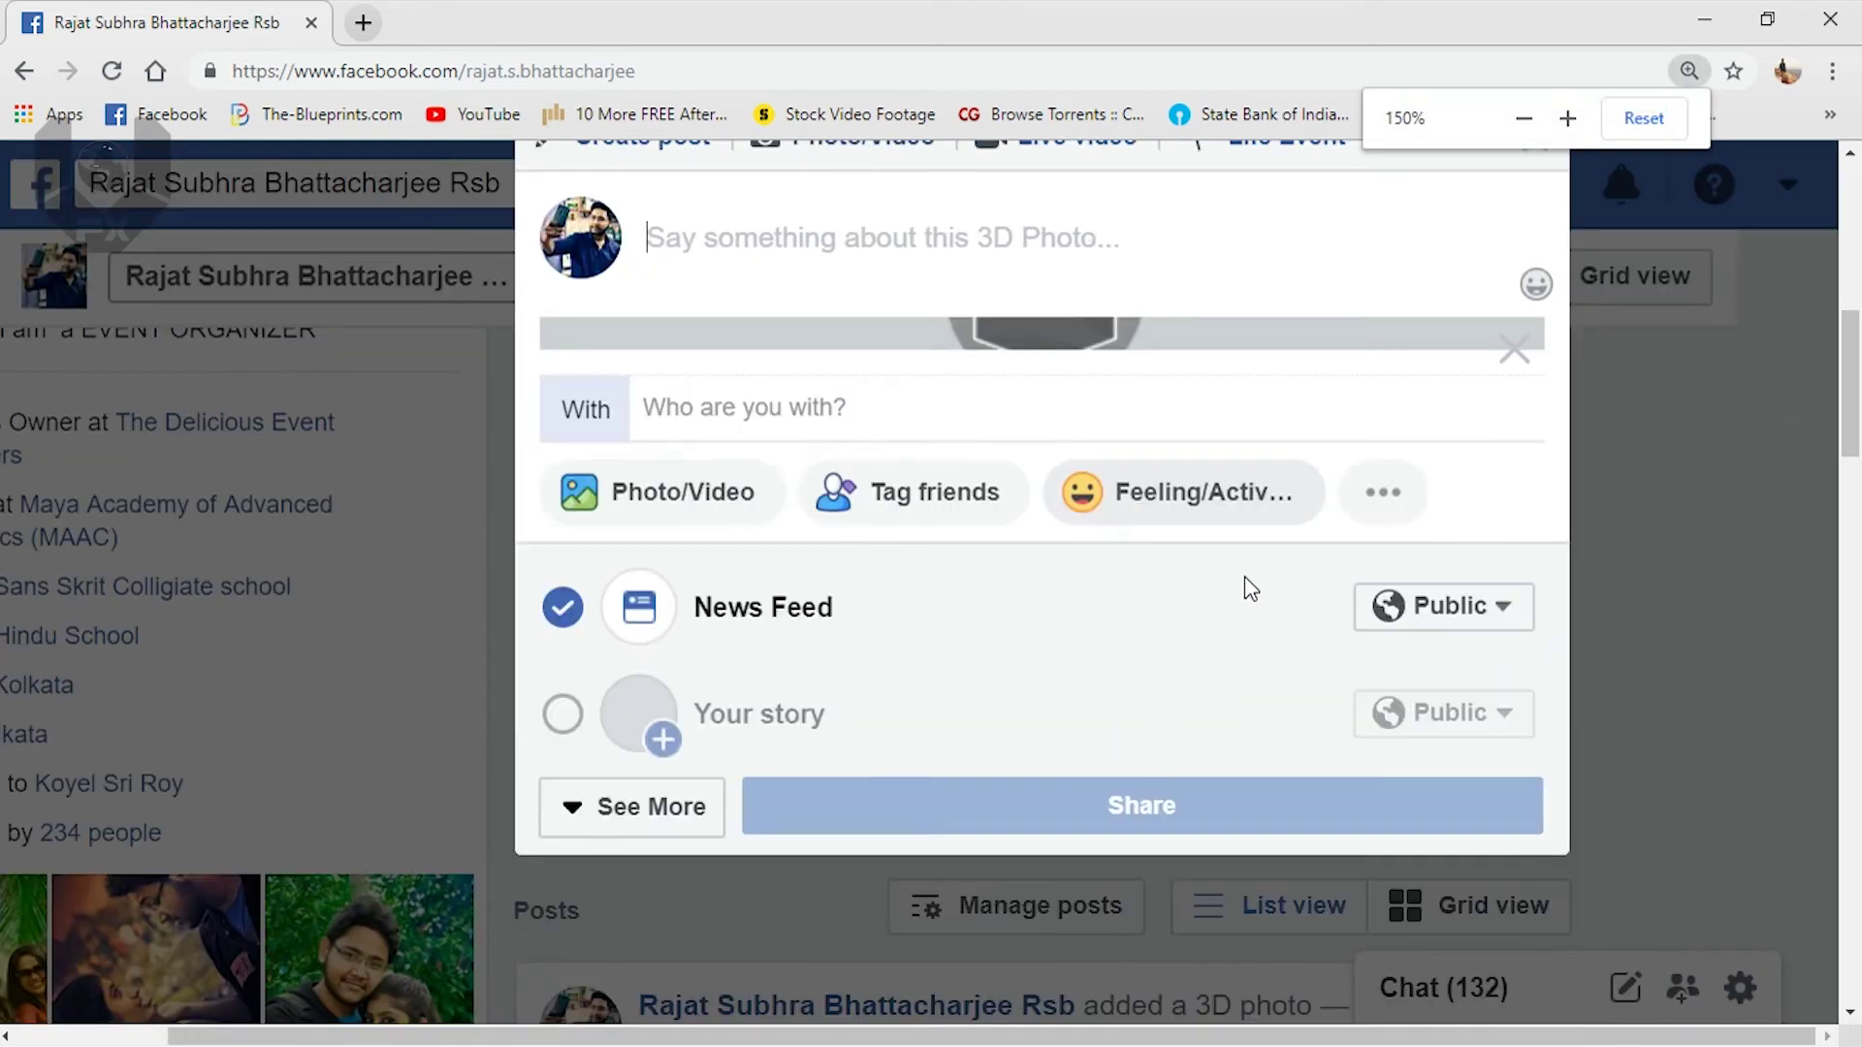